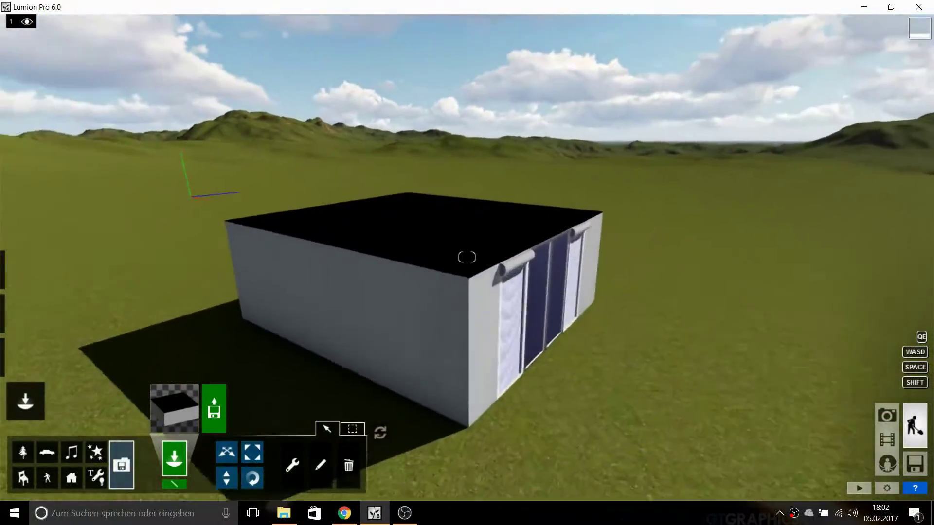
# Fly the camera from outside into the bedroom to face the niche wall and tall windows
pyautogui.moveTo(466, 257); pyautogui.dragTo(466, 257, button='right')
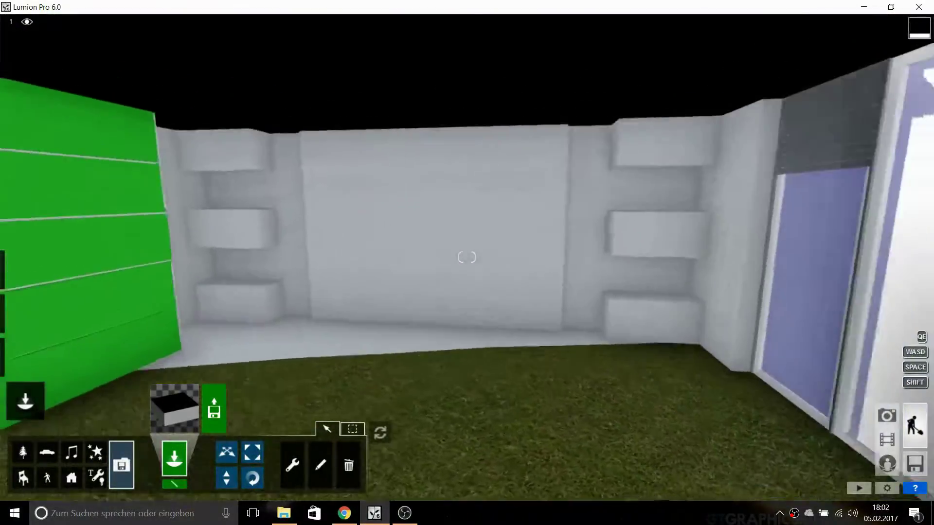
pyautogui.click(226, 478)
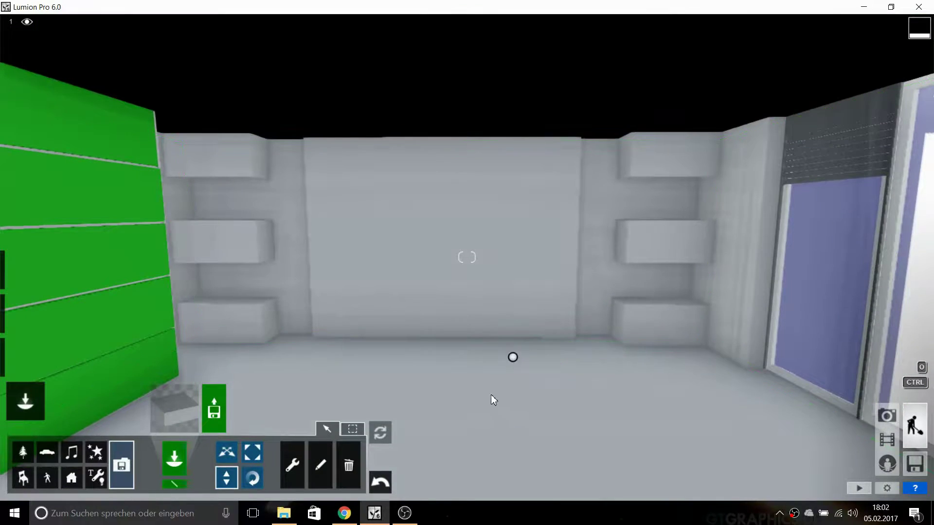
pyautogui.moveTo(491, 395); pyautogui.dragTo(491, 394, button='right')
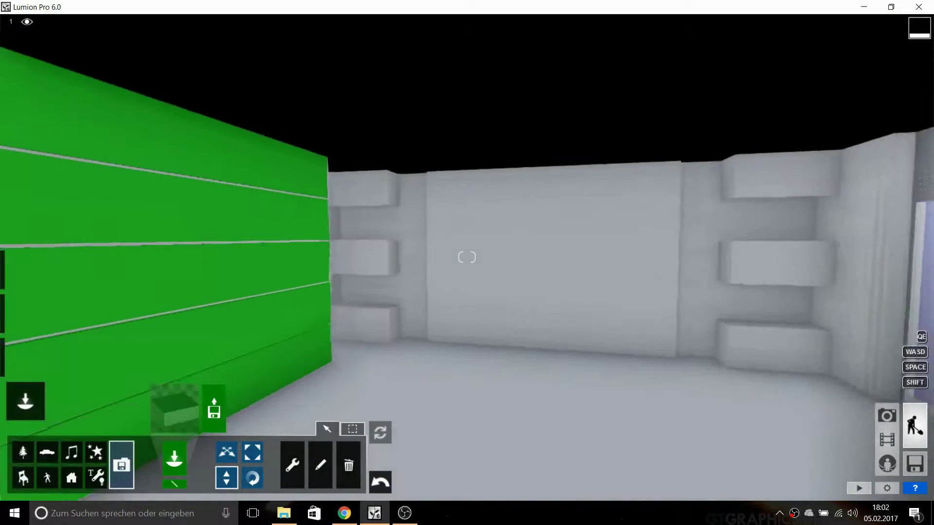
pyautogui.moveTo(467, 257); pyautogui.dragTo(466, 257, button='right')
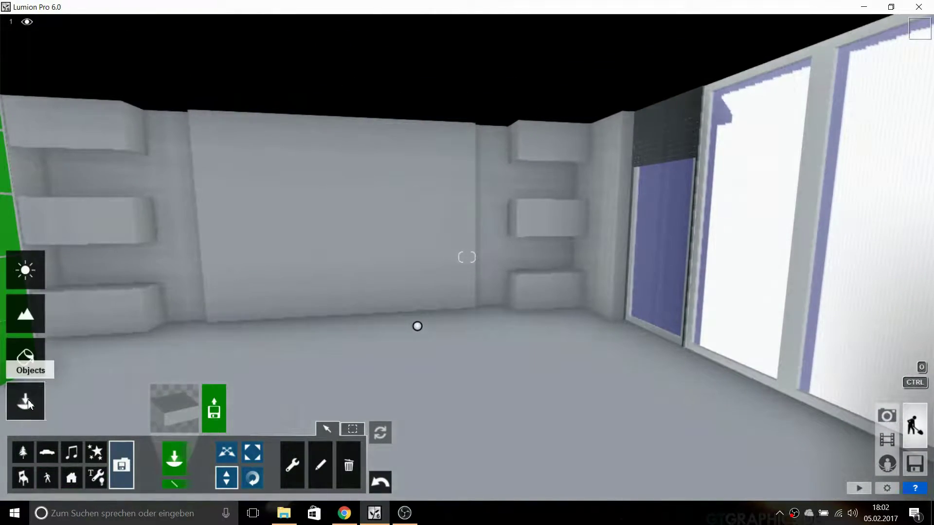
# Place a black-framed double bed from the Indoor library on the bedroom floor
pyautogui.click(28, 403)
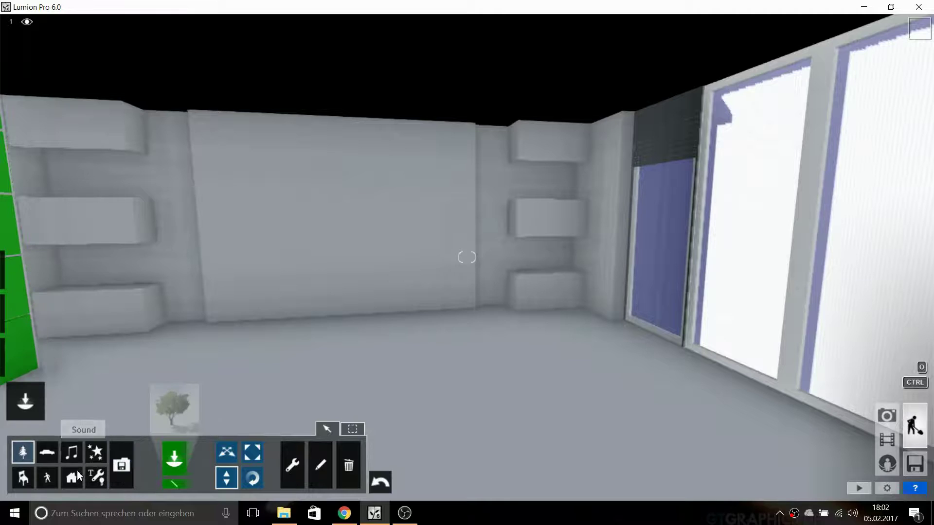
pyautogui.click(178, 403)
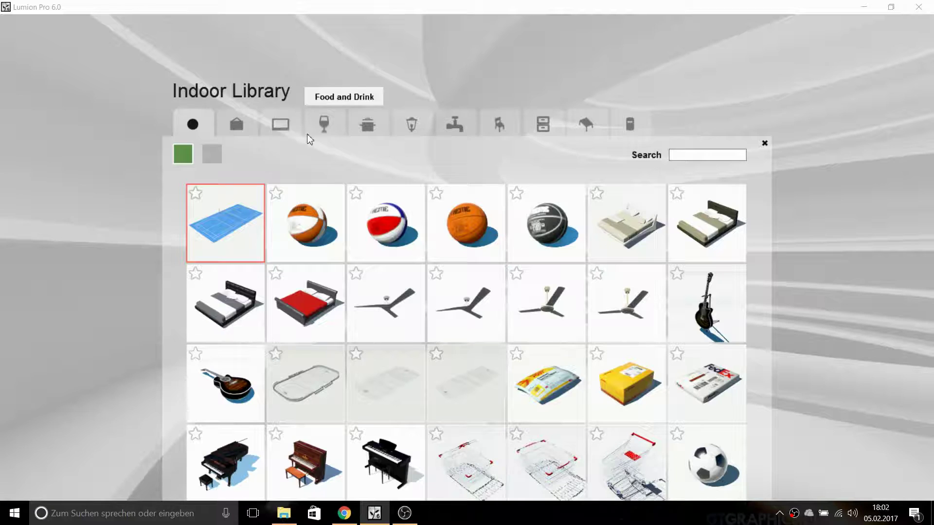
pyautogui.click(245, 122)
pyautogui.click(210, 125)
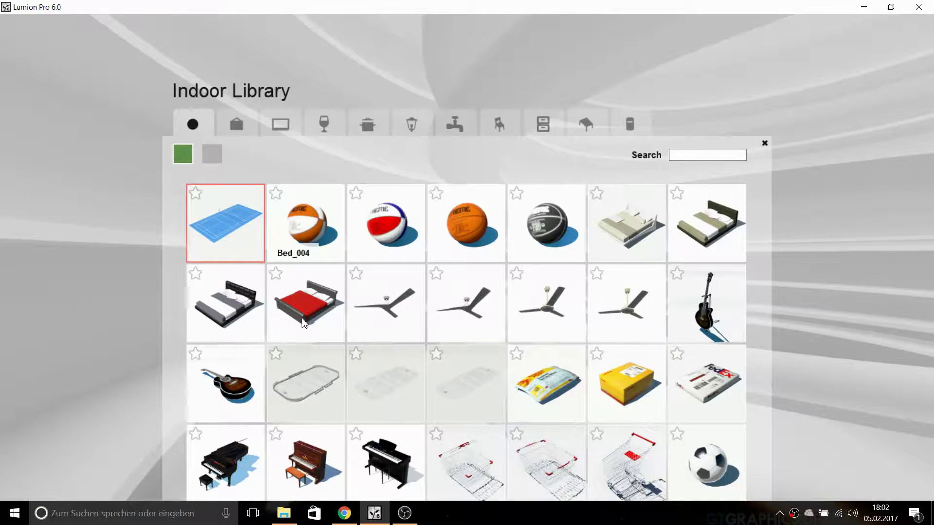
pyautogui.click(242, 318)
pyautogui.click(357, 322)
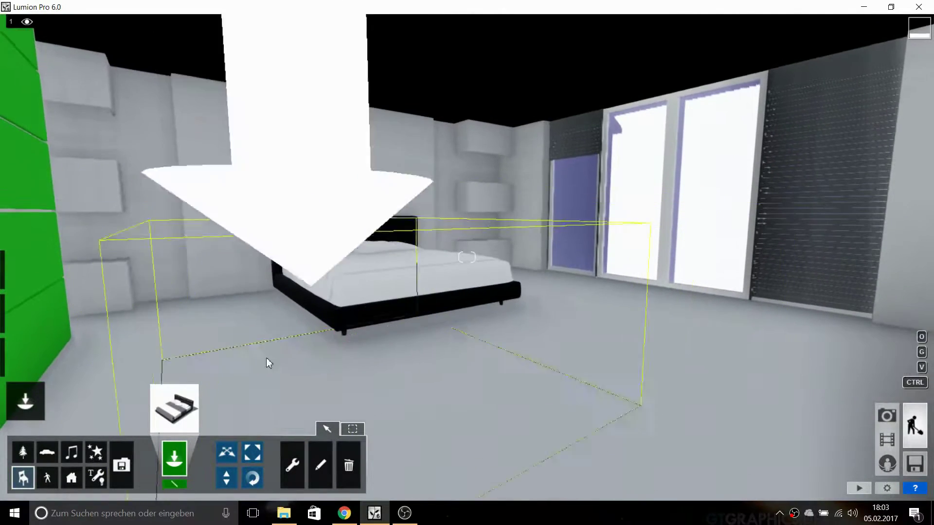
# Hang a beige ceiling fan on the ceiling above the bed
pyautogui.click(174, 409)
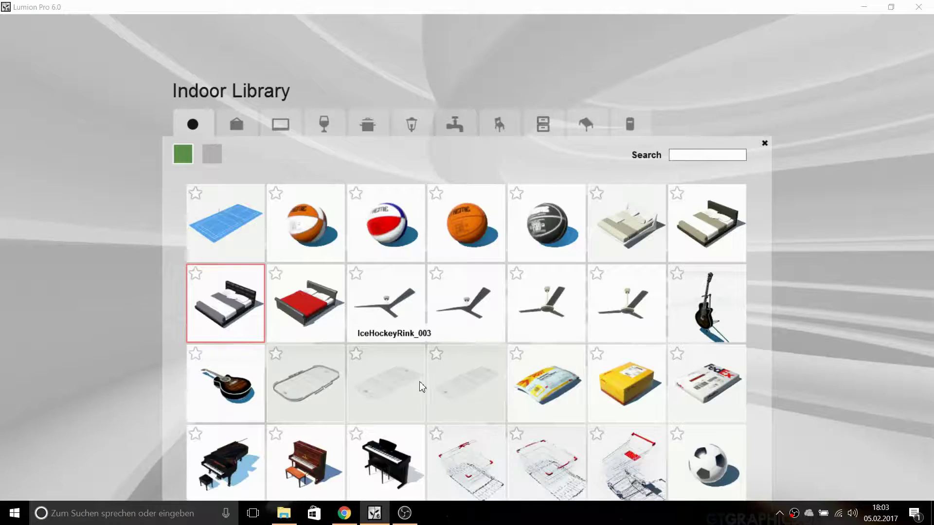
pyautogui.click(615, 307)
pyautogui.moveTo(615, 302); pyautogui.dragTo(567, 138, button='right')
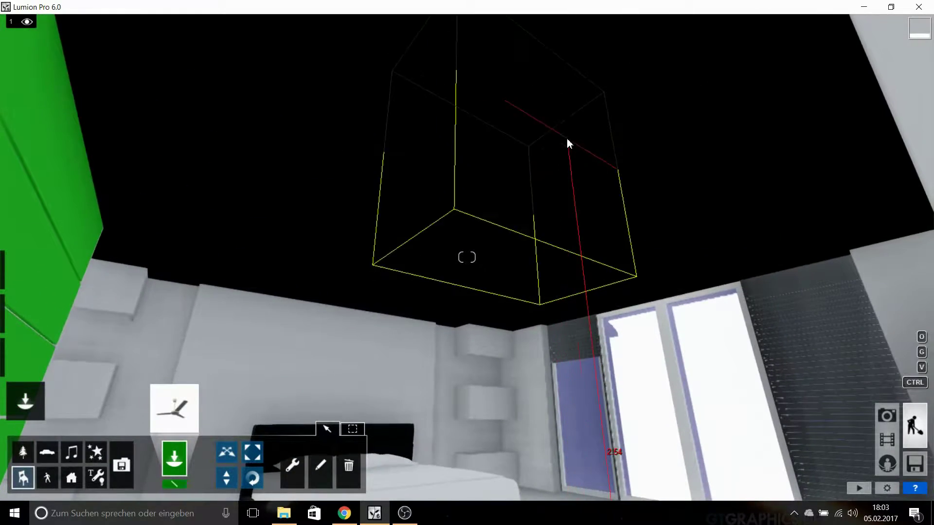
pyautogui.click(567, 142)
pyautogui.moveTo(625, 389); pyautogui.dragTo(488, 425, button='right')
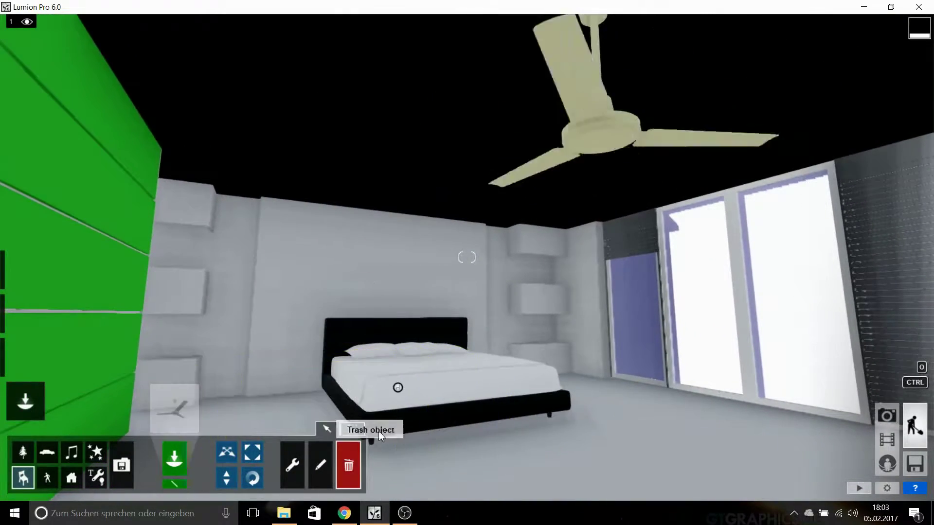
pyautogui.moveTo(378, 430); pyautogui.dragTo(585, 215, button='right')
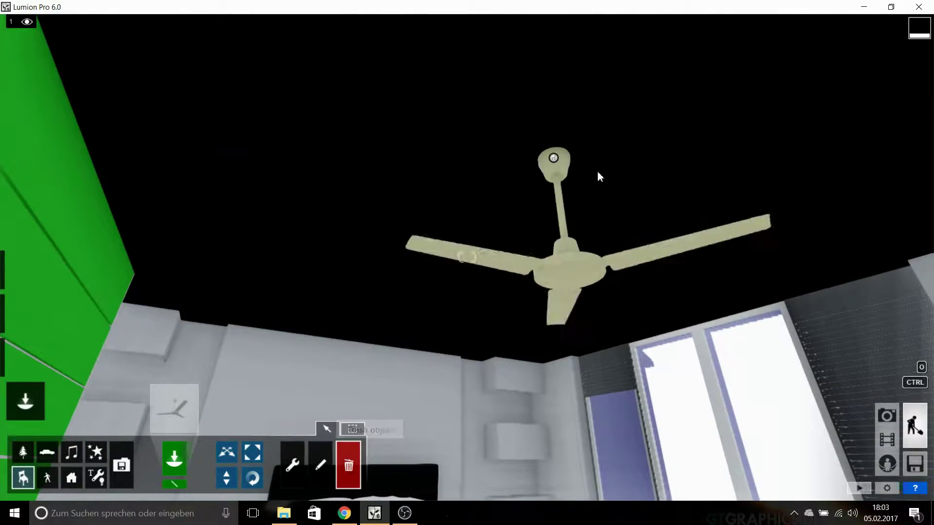
pyautogui.click(174, 409)
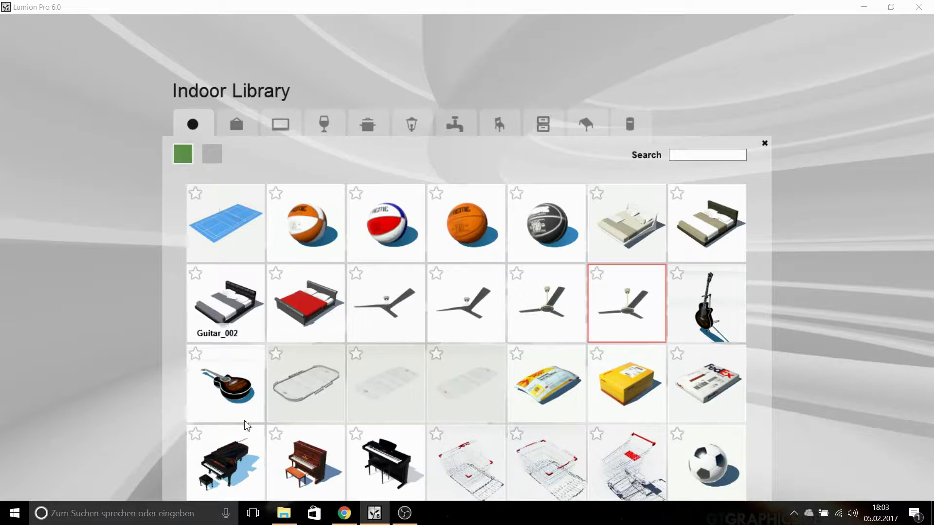
# Delete the beige ceiling fan and place a white three-blade fan above the bed instead
pyautogui.click(461, 307)
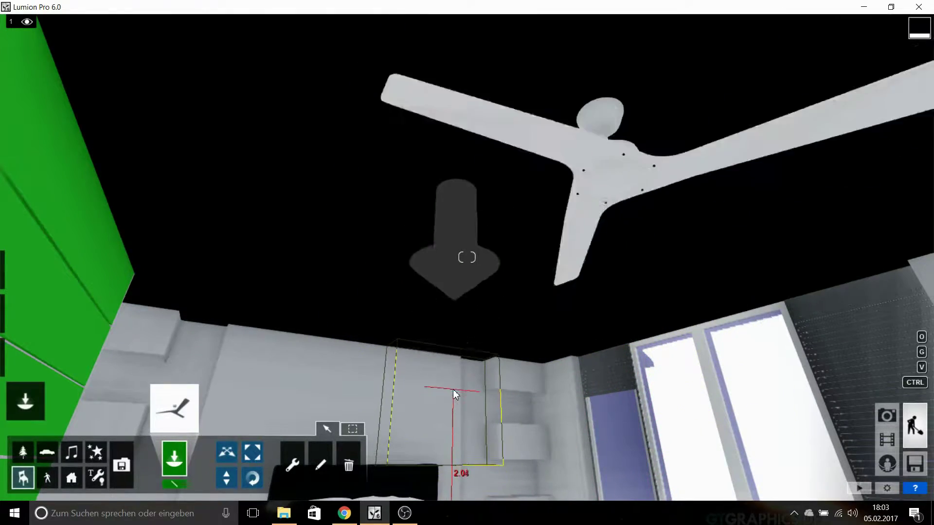
pyautogui.click(349, 465)
pyautogui.click(599, 118)
pyautogui.click(188, 417)
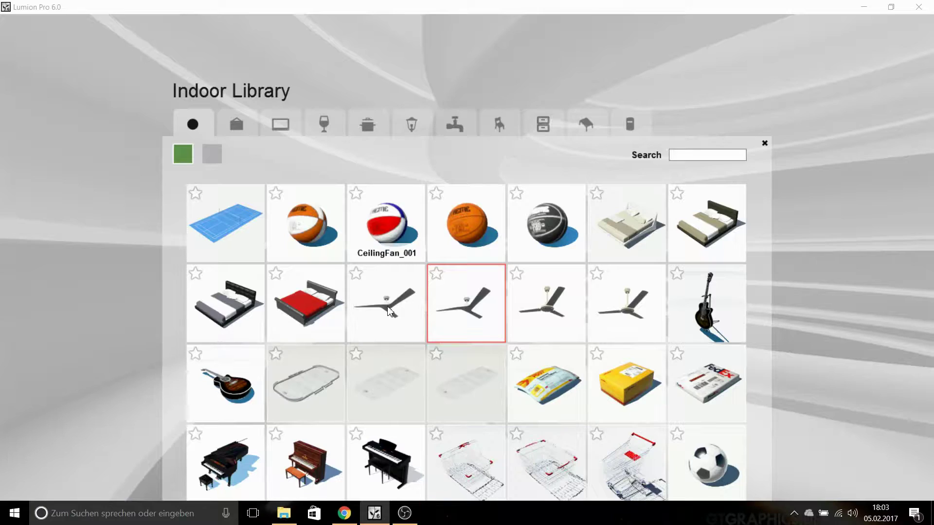
pyautogui.click(389, 311)
pyautogui.click(551, 181)
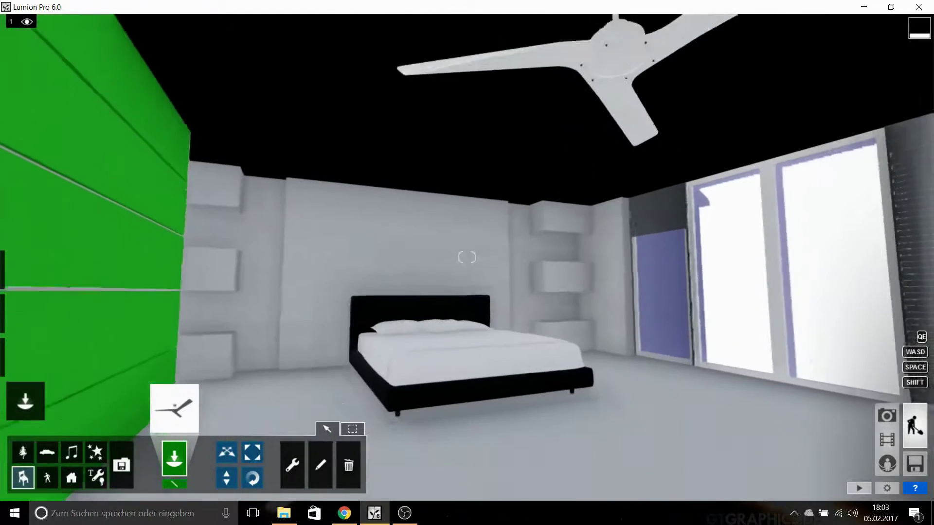
pyautogui.click(174, 407)
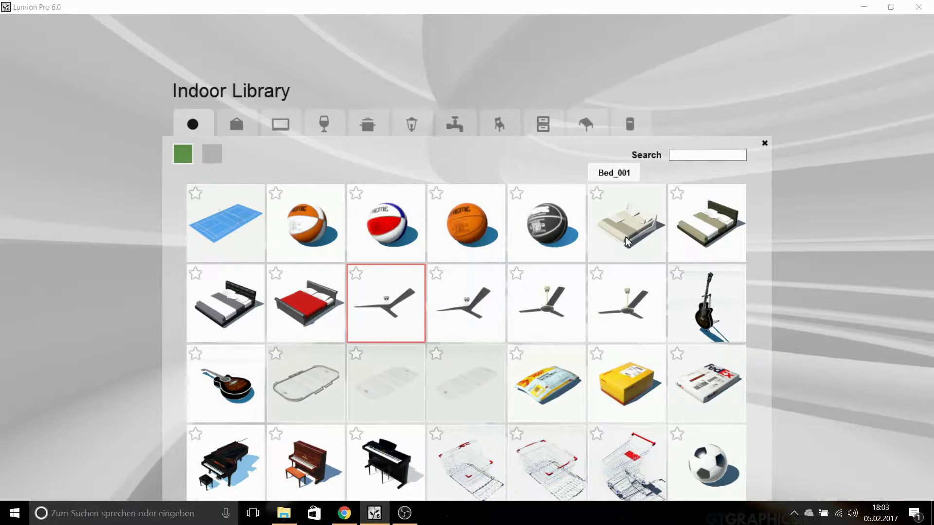
# Browse the Indoor library's decoration pages and pick the Wallpaper magazine
pyautogui.click(212, 154)
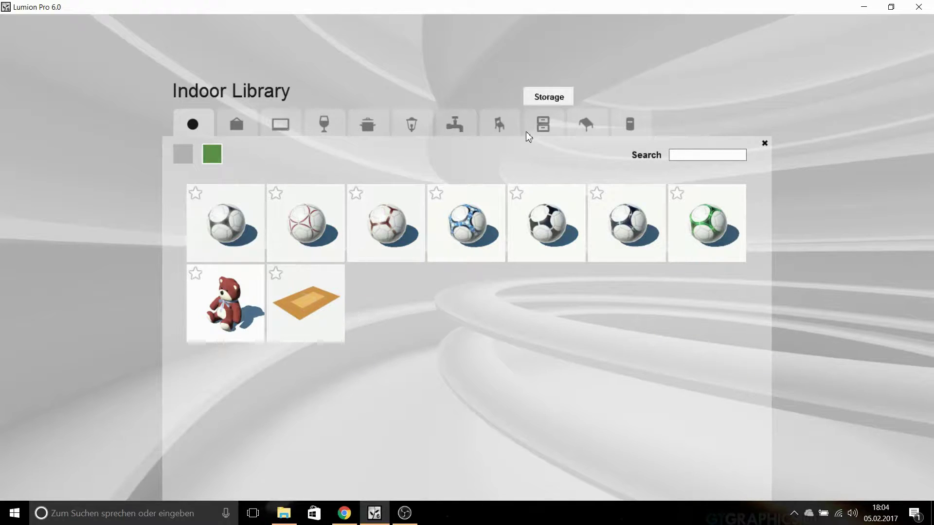
pyautogui.click(234, 128)
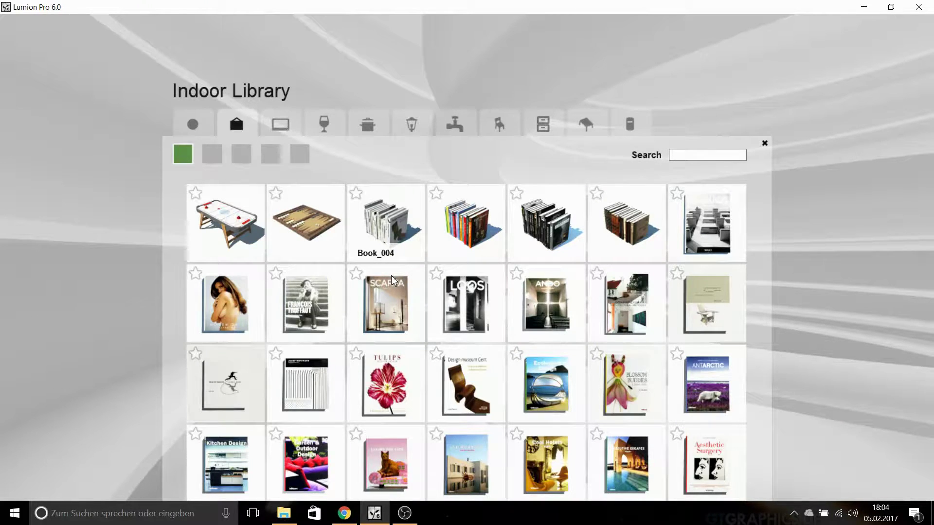
pyautogui.click(212, 155)
pyautogui.click(241, 155)
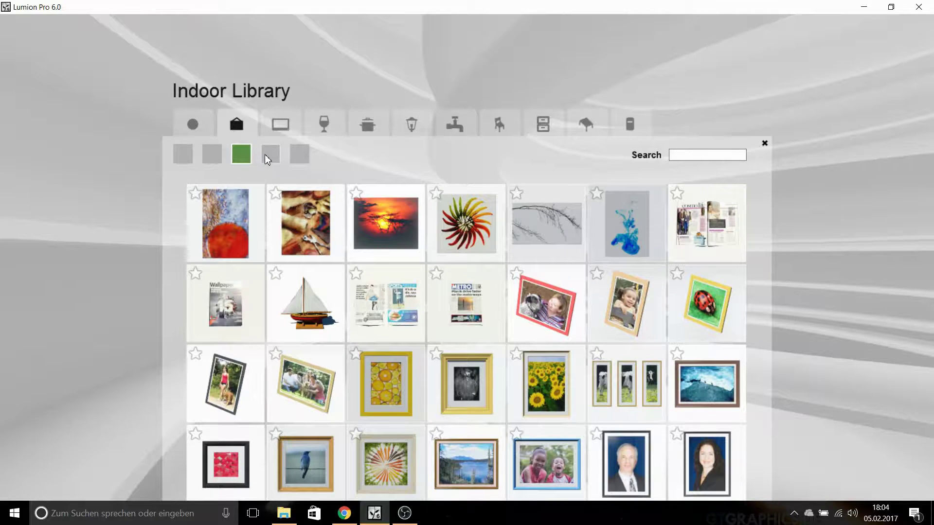
pyautogui.click(236, 311)
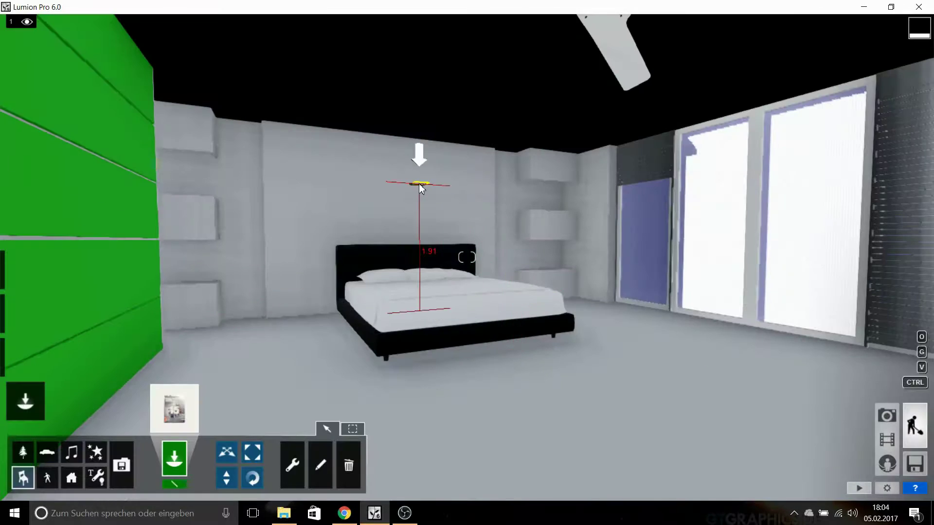
pyautogui.click(190, 419)
# Lay the dark squared-pattern rug on the floor in front of the bed
pyautogui.click(271, 155)
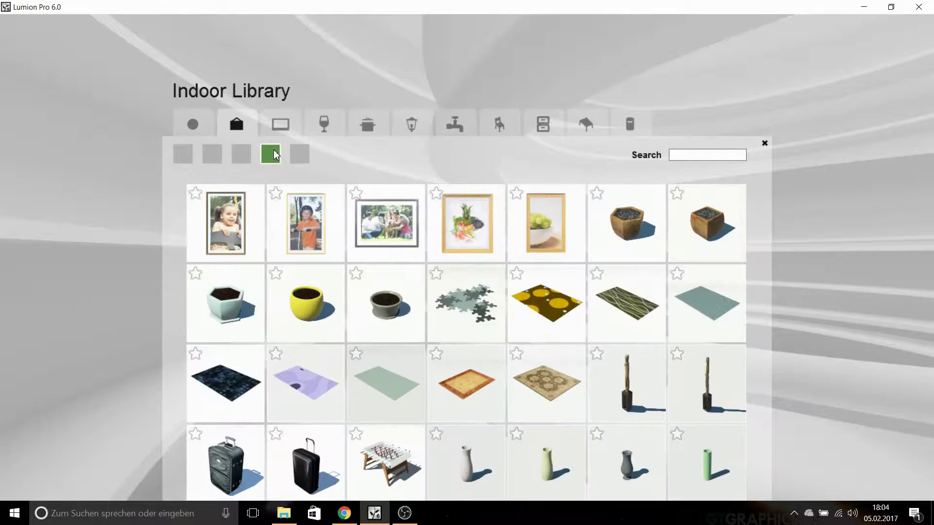
pyautogui.click(228, 386)
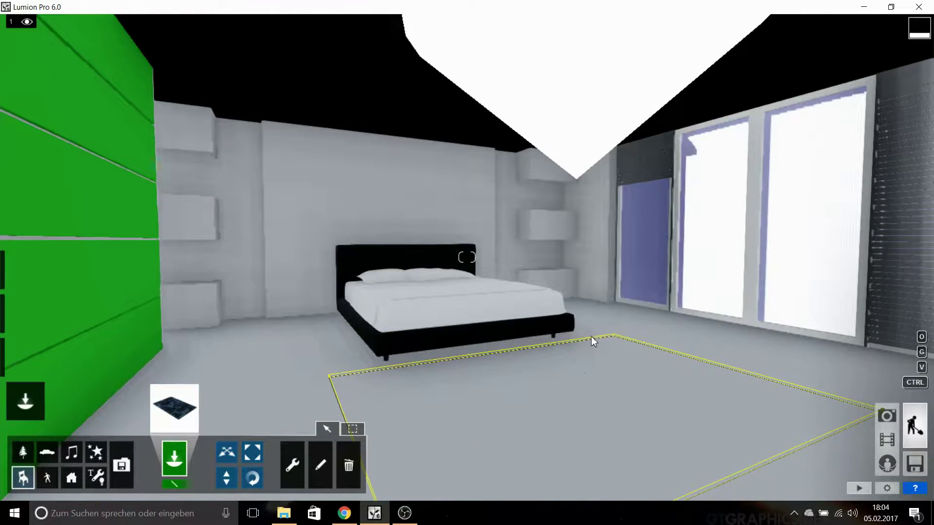
pyautogui.click(591, 337)
pyautogui.moveTo(537, 281); pyautogui.dragTo(681, 284, button='right')
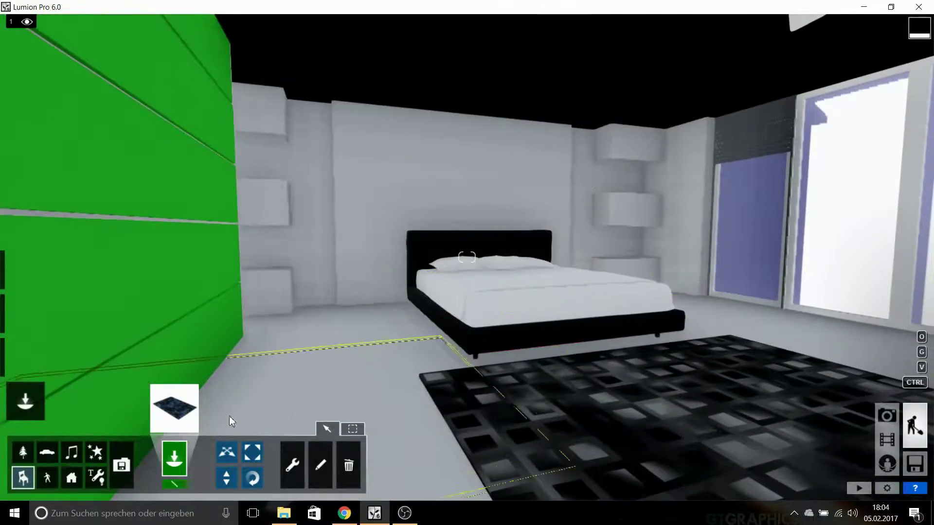
# Lay the grey hexagon-patterned rug on the floor beside the dark rug
pyautogui.click(174, 409)
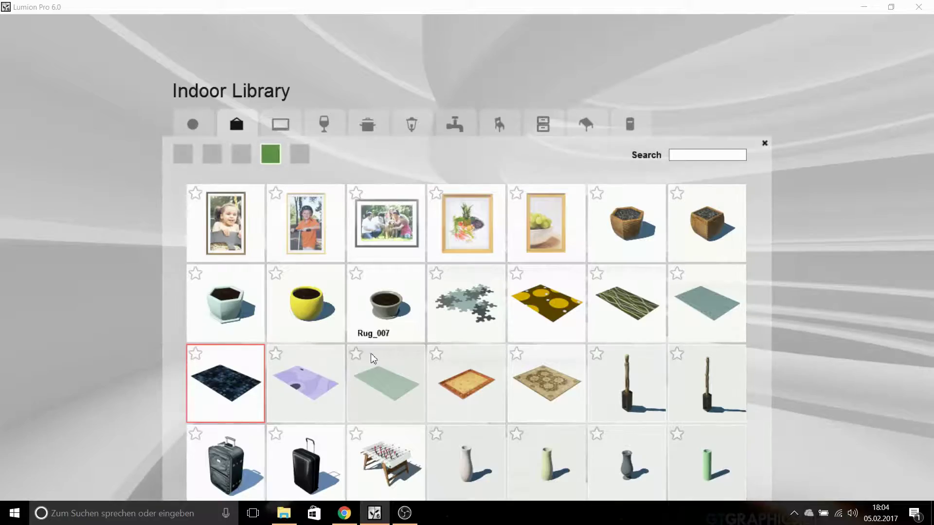
pyautogui.click(474, 314)
pyautogui.moveTo(687, 325)
pyautogui.mouseDown(button='right')
pyautogui.moveTo(534, 326)
pyautogui.moveTo(456, 360)
pyautogui.mouseUp(button='right')
pyautogui.click(525, 324)
pyautogui.press('s')
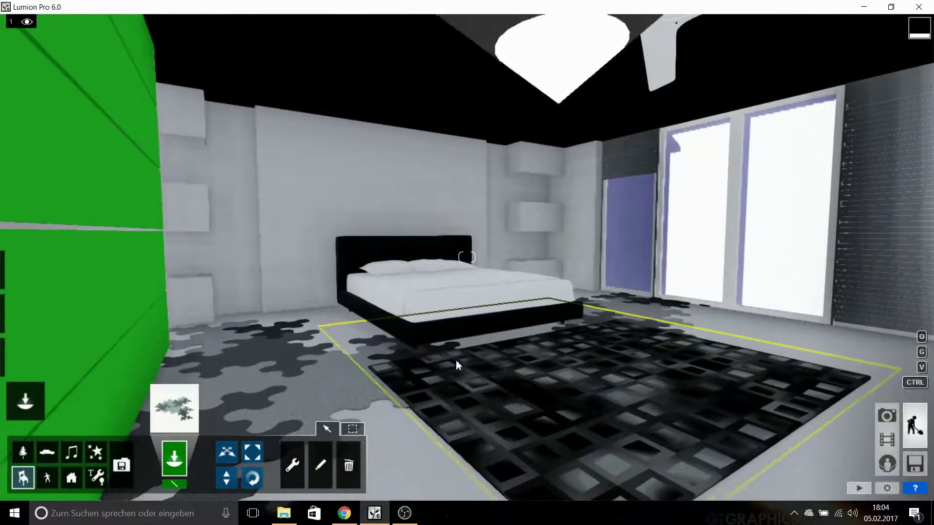
pyautogui.click(189, 421)
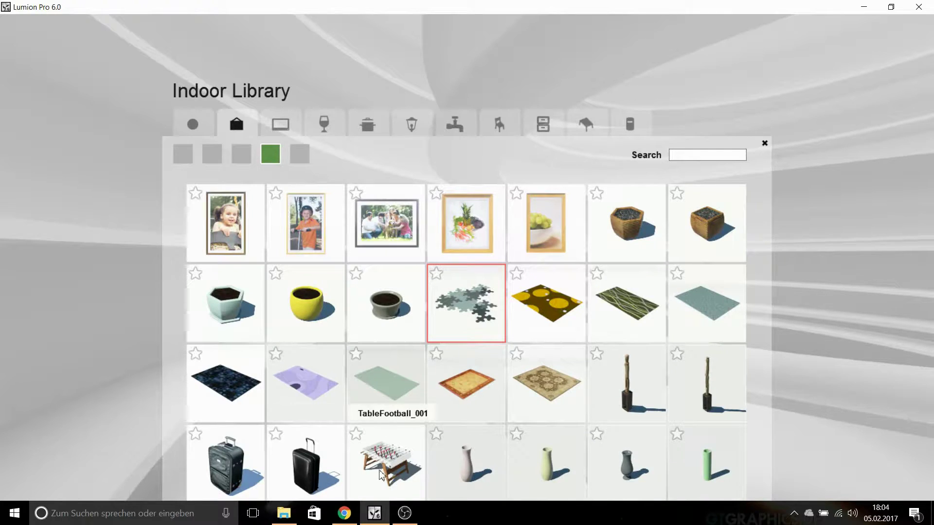
# Set a white vase and a light-green vase on the wall niche shelves
pyautogui.click(630, 459)
pyautogui.scroll(3, 288, 320)
pyautogui.scroll(3, 231, 321)
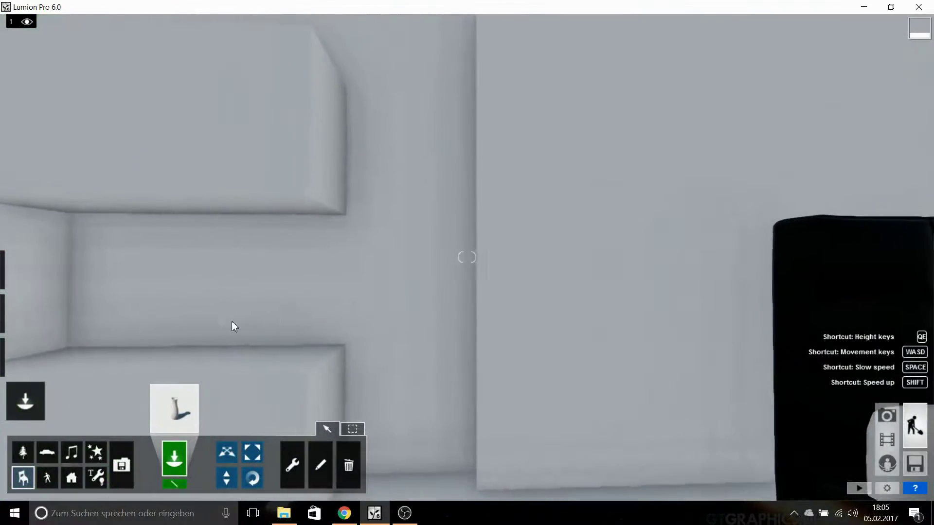
pyautogui.click(244, 357)
pyautogui.scroll(-5, 311, 389)
pyautogui.click(174, 408)
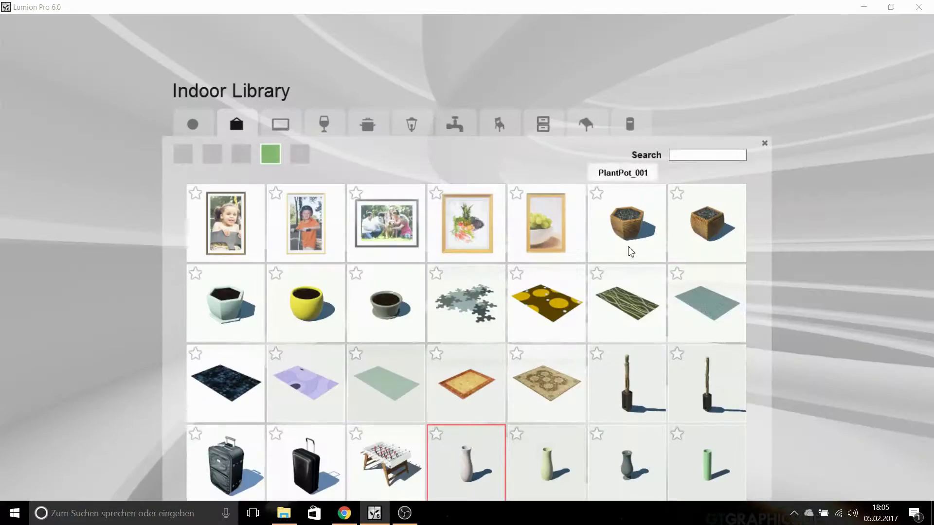
pyautogui.click(553, 477)
pyautogui.scroll(3, 714, 206)
pyautogui.scroll(3, 632, 263)
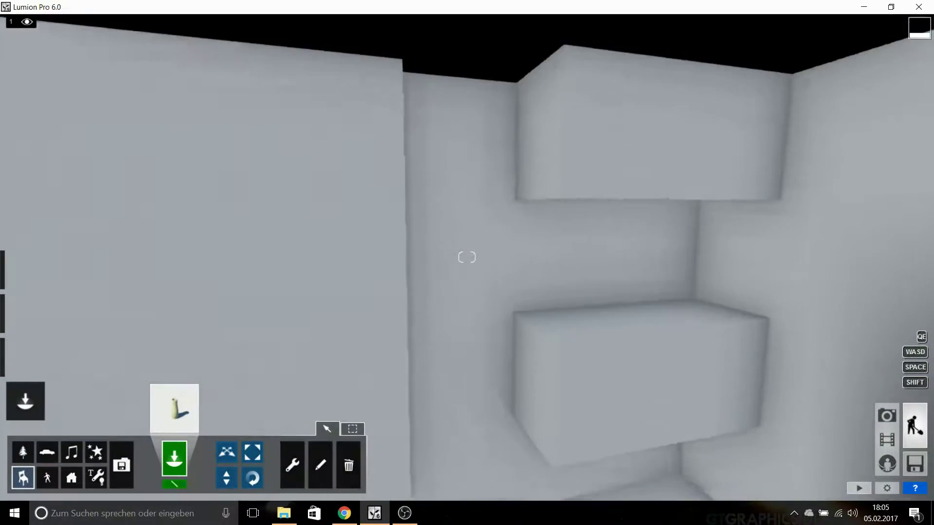
pyautogui.scroll(2, 563, 322)
pyautogui.click(564, 326)
pyautogui.scroll(-5, 577, 332)
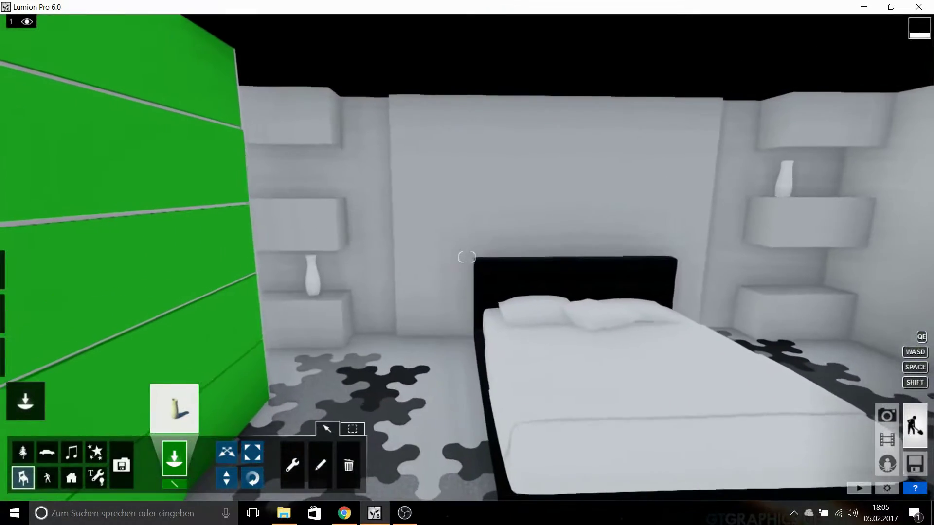
# Stand tall wooden statues on pedestals beside both bed shelves
pyautogui.click(174, 409)
pyautogui.click(627, 384)
pyautogui.scroll(3, 697, 427)
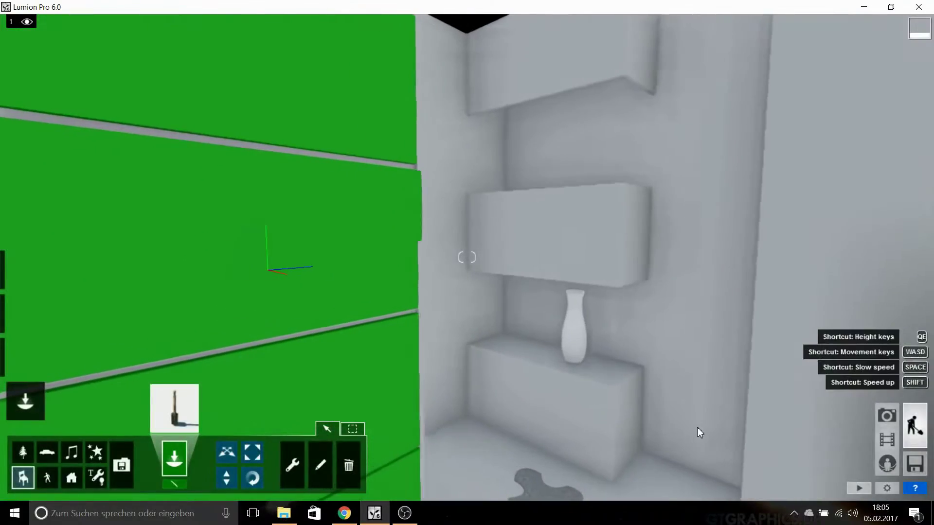
pyautogui.scroll(2, 678, 479)
pyautogui.click(678, 480)
pyautogui.scroll(-5, 678, 480)
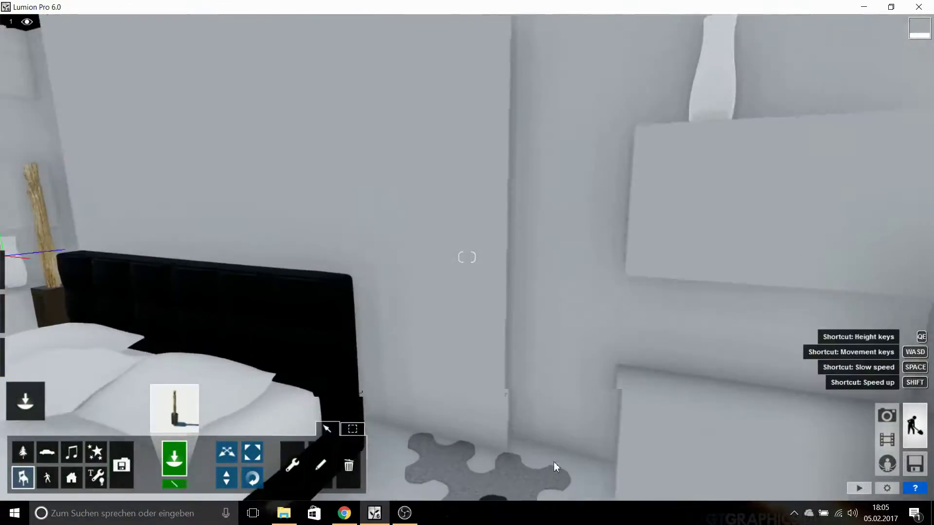
pyautogui.click(590, 464)
pyautogui.scroll(-5, 515, 456)
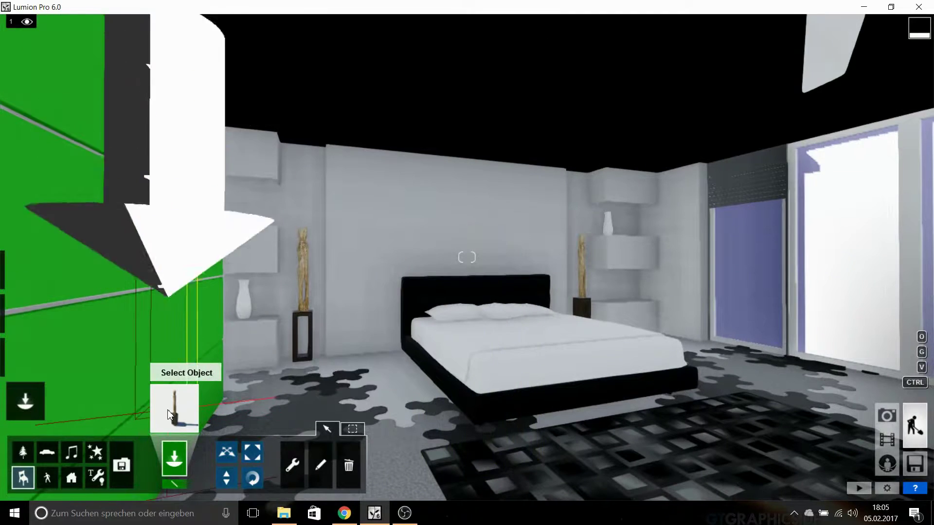
# Browse more decoration categories, close the library and switch to Materials mode
pyautogui.click(174, 408)
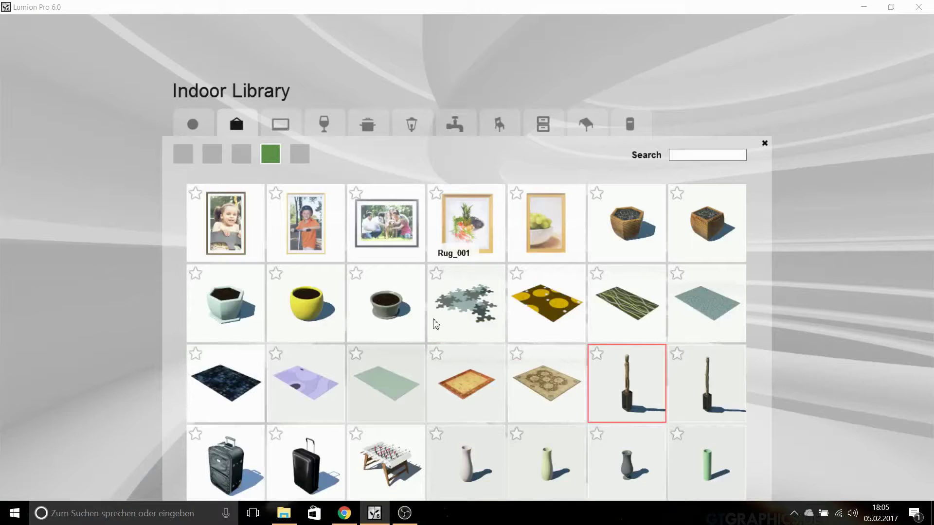
pyautogui.click(300, 154)
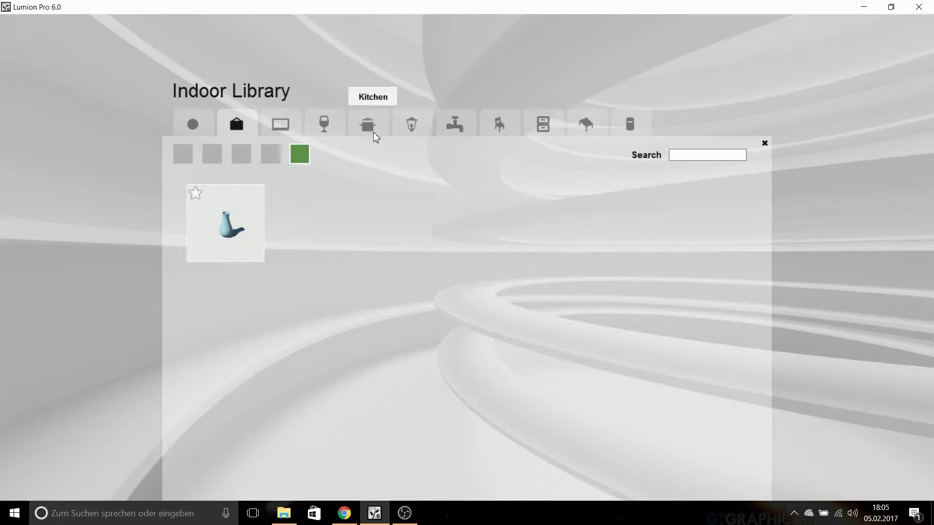
pyautogui.click(275, 127)
pyautogui.click(764, 144)
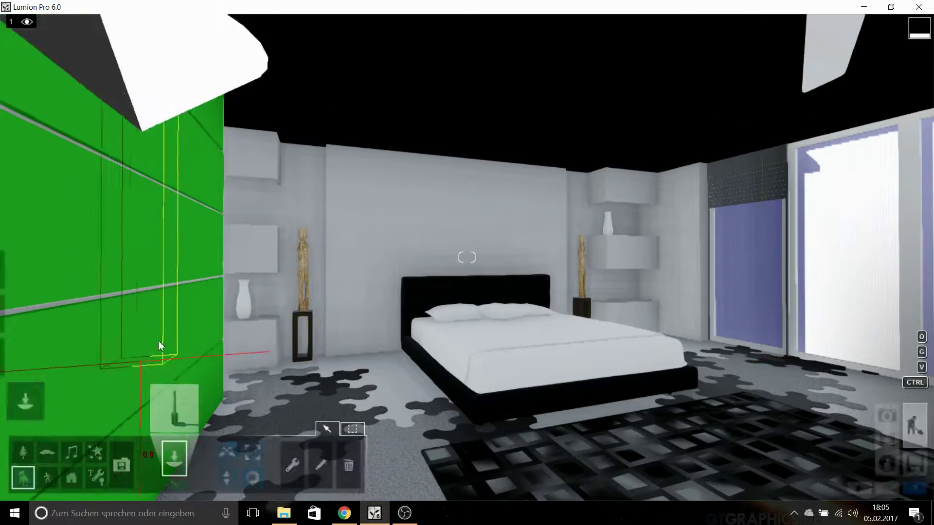
pyautogui.click(19, 359)
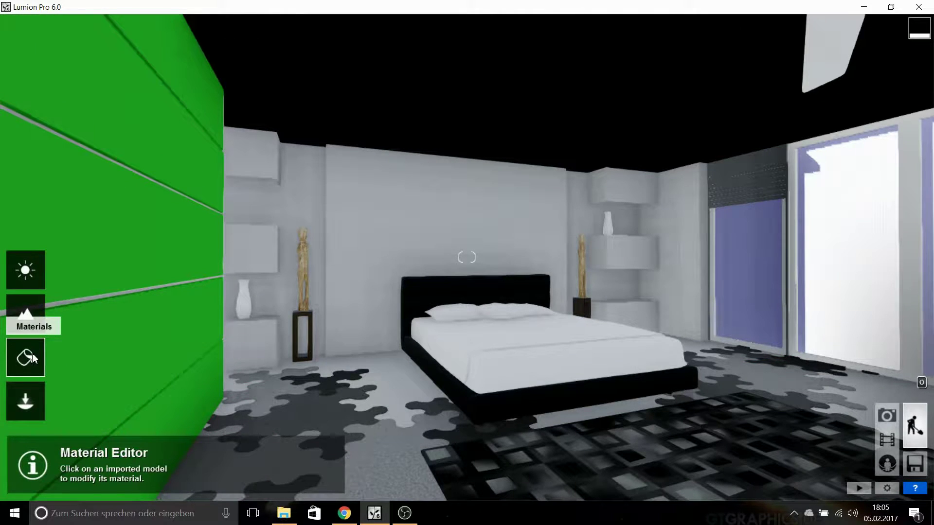
# Apply the Indoor Wood Floor 002 material to the floor
pyautogui.click(399, 381)
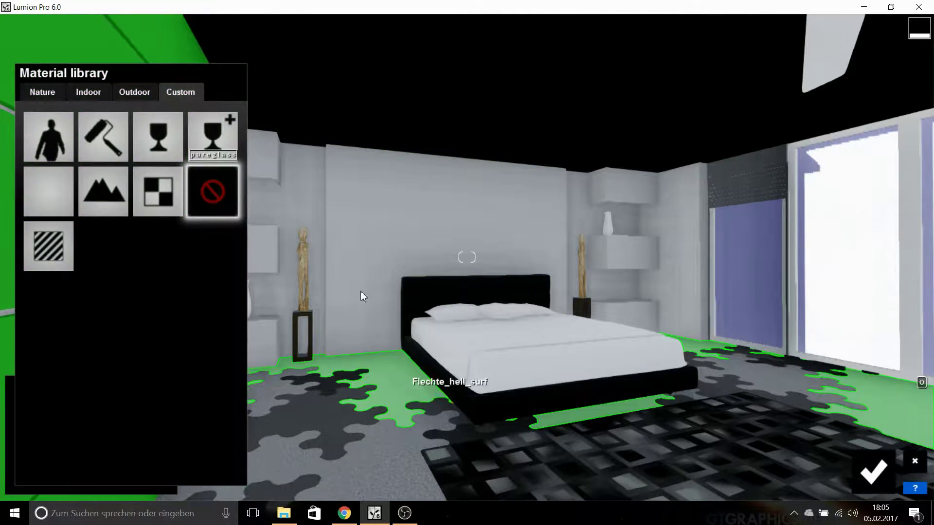
pyautogui.click(147, 95)
pyautogui.click(100, 98)
pyautogui.click(174, 160)
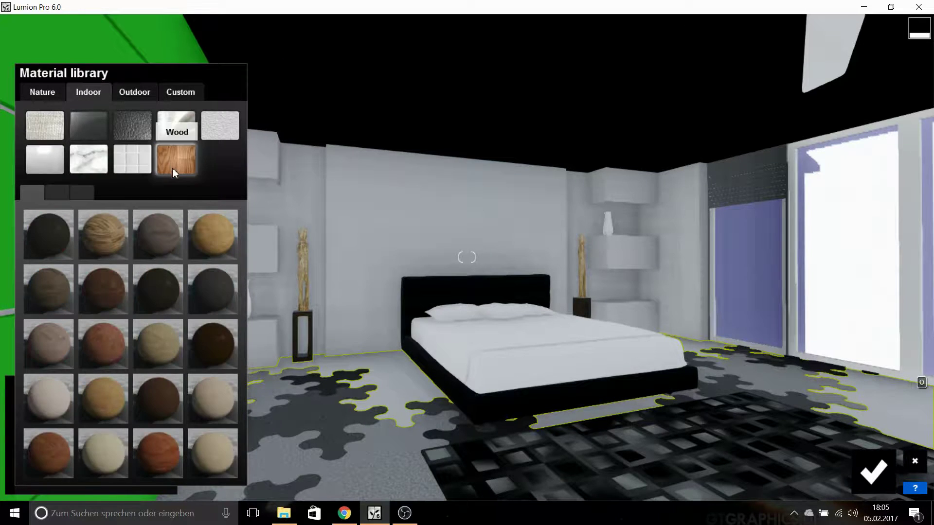
pyautogui.click(115, 240)
# Load a wood texture JPG from the Photoshop wood textures folder as the floor colour map
pyautogui.click(103, 278)
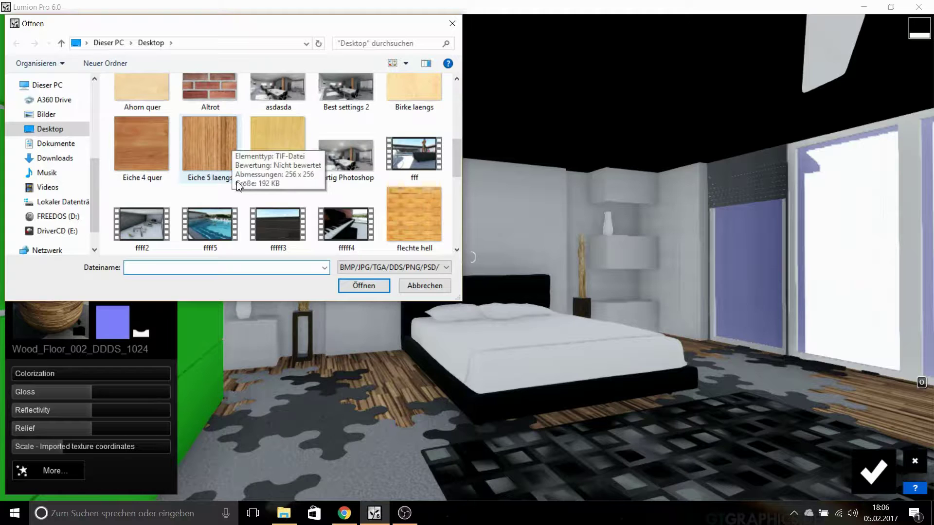
pyautogui.scroll(-3, 238, 187)
pyautogui.scroll(1, 238, 186)
pyautogui.scroll(3, 238, 186)
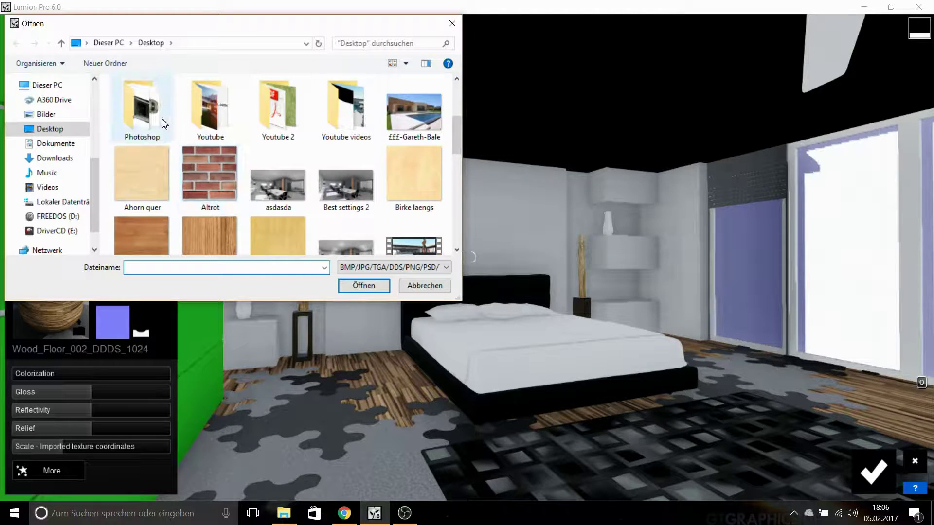
pyautogui.doubleClick(162, 123)
pyautogui.doubleClick(278, 111)
pyautogui.doubleClick(217, 118)
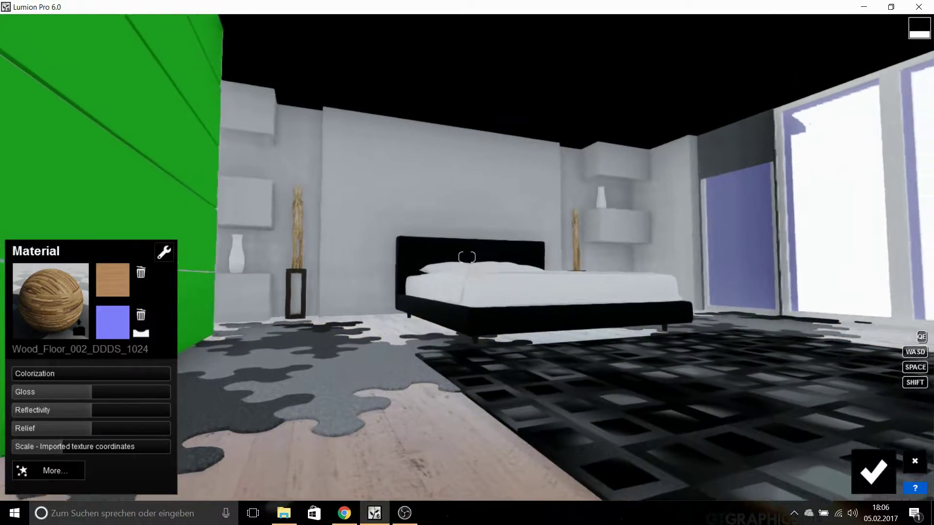
pyautogui.moveTo(389, 391); pyautogui.dragTo(424, 391, button='right')
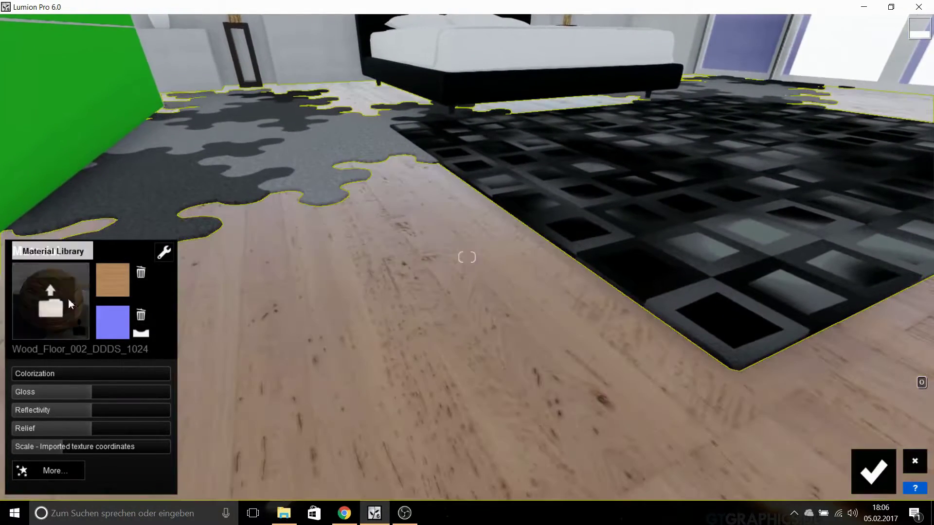
# Try other wood textures for the floor, settling on the wood-006 beech image
pyautogui.click(78, 321)
pyautogui.scroll(-3, 293, 180)
pyautogui.scroll(-3, 293, 180)
pyautogui.scroll(-3, 293, 180)
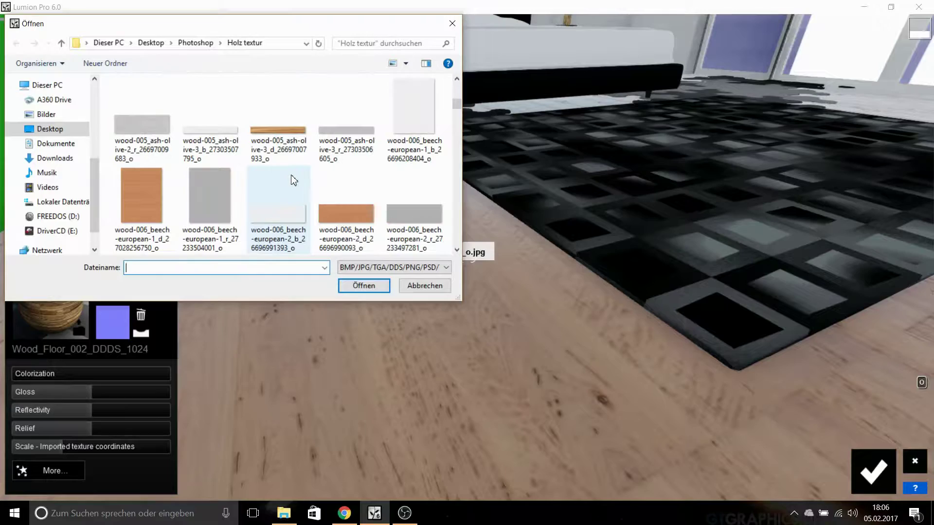
pyautogui.doubleClick(164, 202)
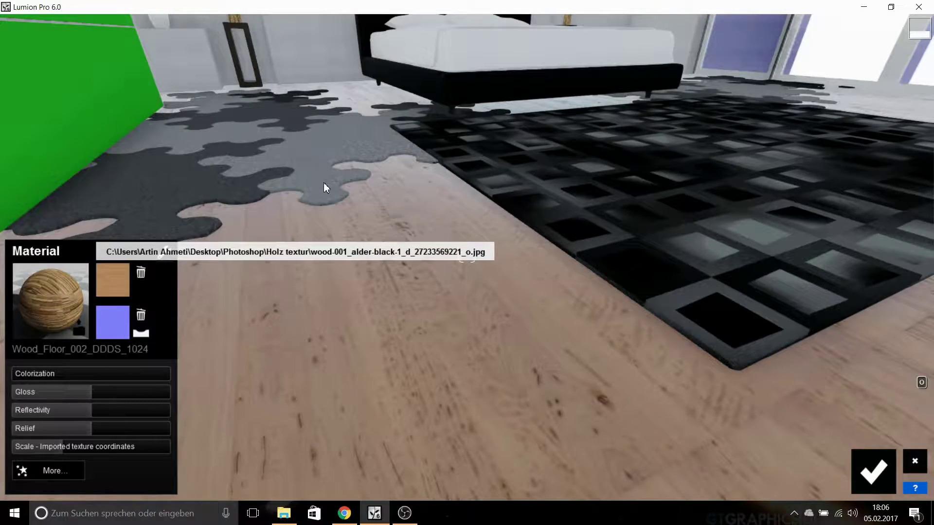
pyautogui.moveTo(322, 183); pyautogui.dragTo(323, 182, button='right')
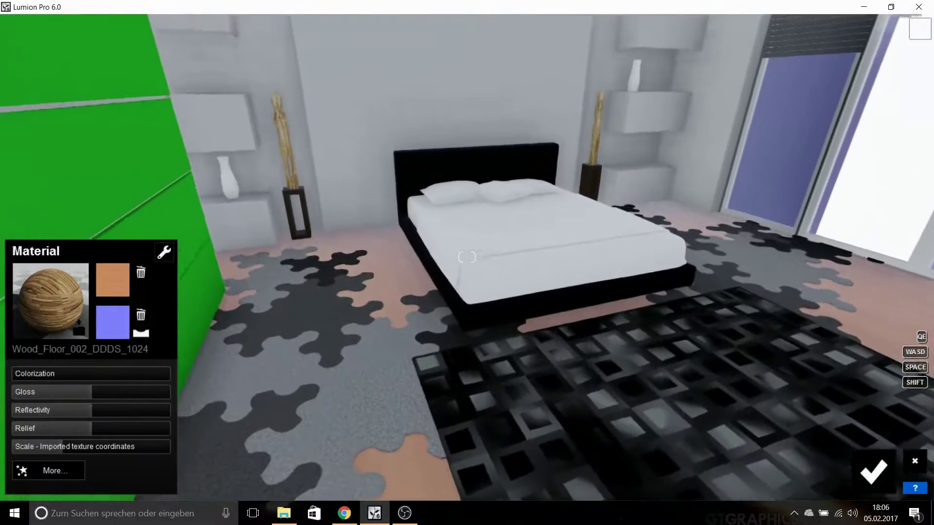
pyautogui.click(78, 329)
pyautogui.scroll(-3, 285, 189)
pyautogui.scroll(-3, 284, 189)
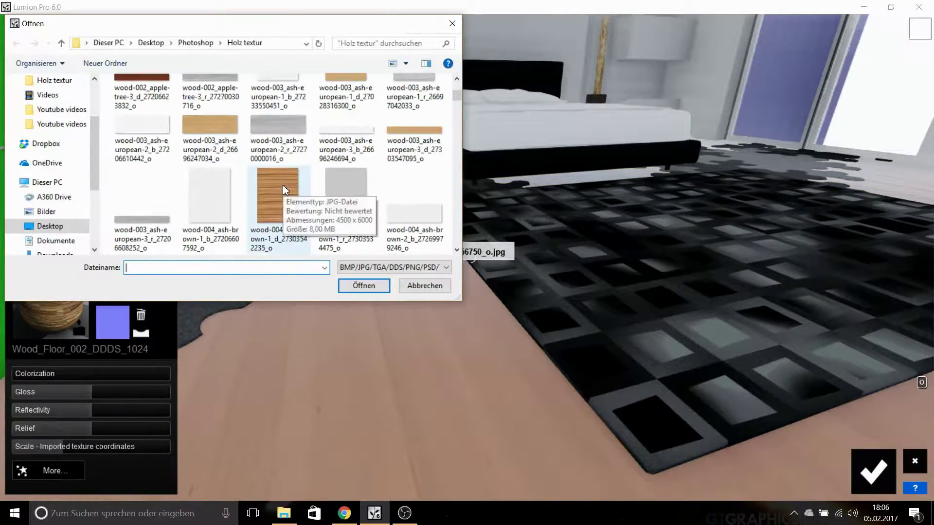
pyautogui.scroll(-3, 292, 205)
pyautogui.scroll(-3, 295, 215)
pyautogui.scroll(-3, 295, 216)
pyautogui.scroll(-3, 295, 216)
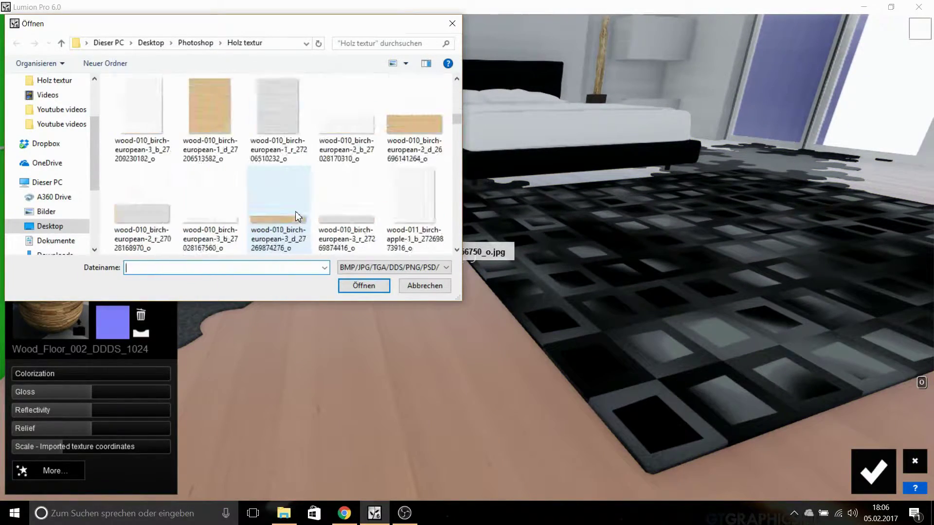
pyautogui.scroll(3, 296, 211)
pyautogui.scroll(3, 296, 211)
pyautogui.doubleClick(296, 211)
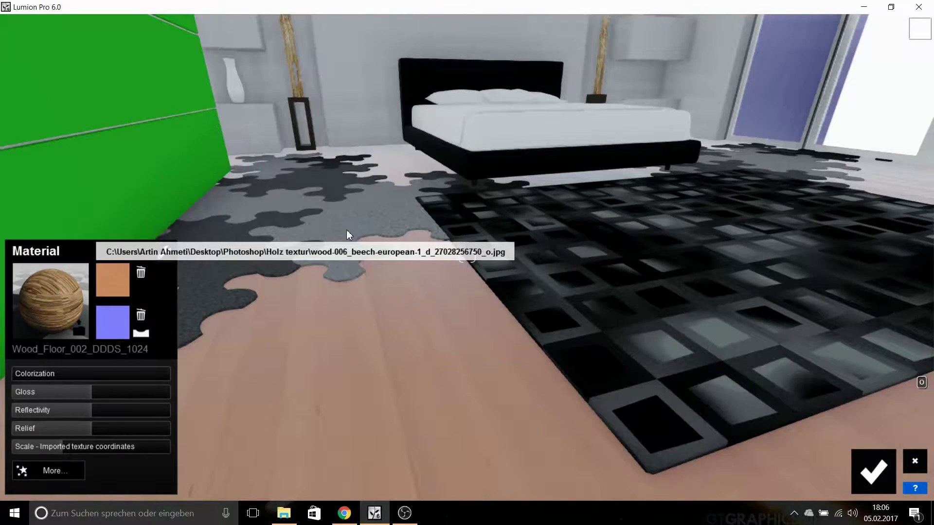
pyautogui.moveTo(346, 230); pyautogui.dragTo(466, 256, button='right')
# Lower the floor's gloss and relief and set its texture scale to 1.3
pyautogui.moveTo(91, 392); pyautogui.dragTo(51, 391)
pyautogui.moveTo(73, 428); pyautogui.dragTo(55, 435)
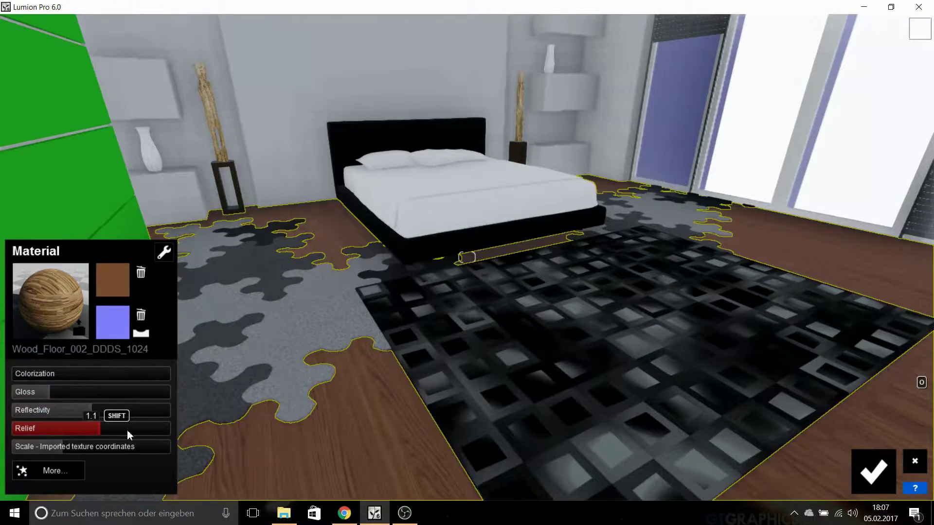
pyautogui.moveTo(128, 434); pyautogui.dragTo(199, 404, button='right')
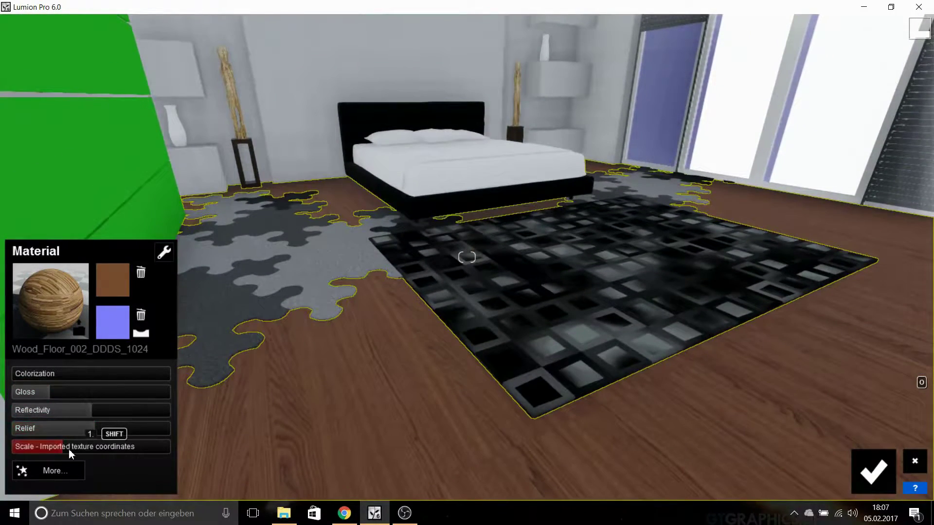
pyautogui.moveTo(70, 451)
pyautogui.mouseDown()
pyautogui.moveTo(52, 451)
pyautogui.moveTo(80, 453)
pyautogui.moveTo(67, 452)
pyautogui.mouseUp()
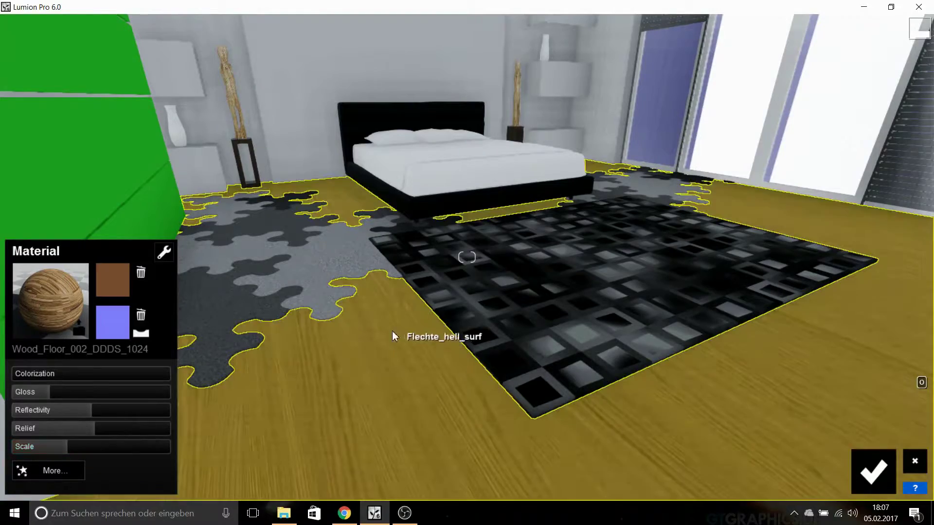
pyautogui.moveTo(390, 327)
pyautogui.mouseDown(button='right')
pyautogui.moveTo(597, 92)
pyautogui.moveTo(443, 275)
pyautogui.mouseUp(button='right')
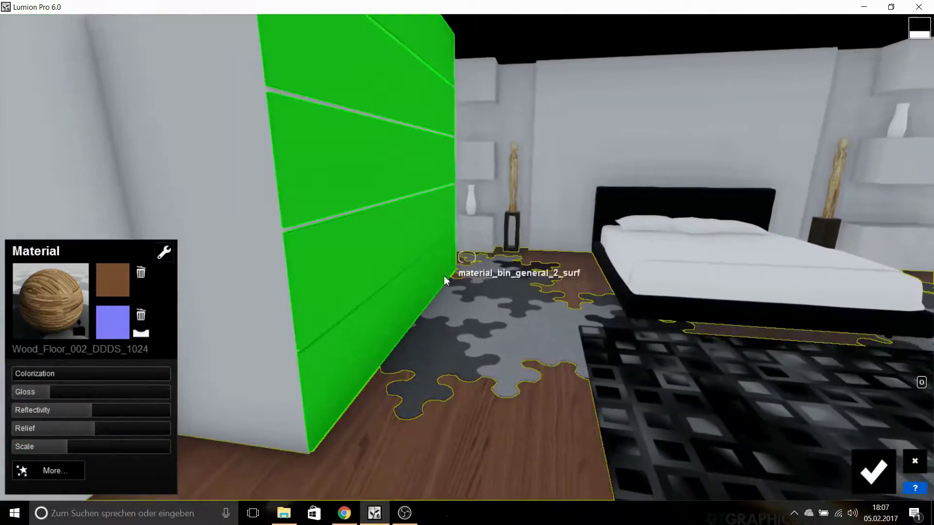
# Select the green wall and browse the indoor glass materials for it
pyautogui.click(443, 276)
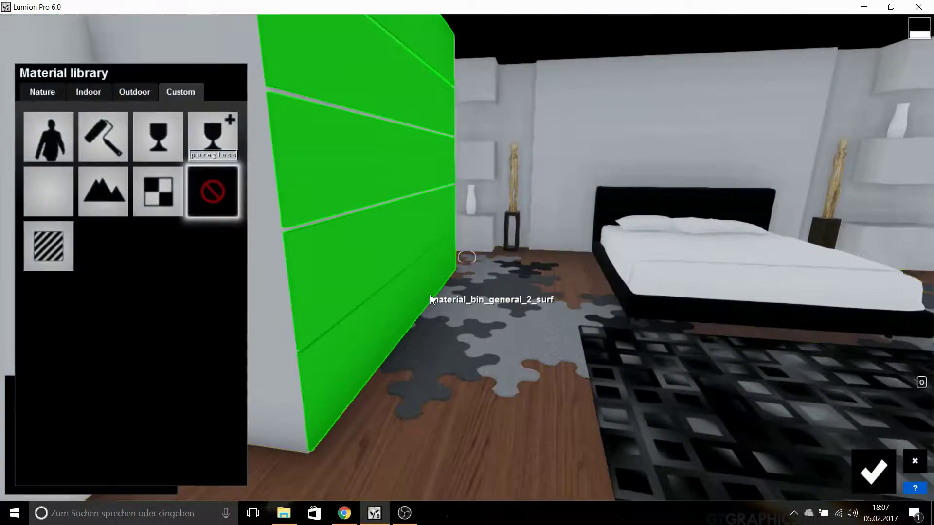
pyautogui.click(136, 89)
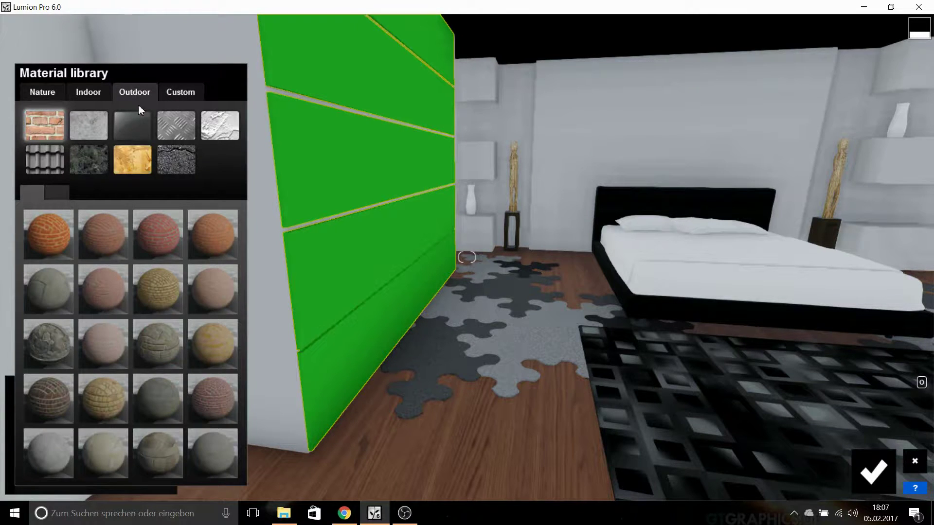
pyautogui.click(88, 92)
pyautogui.click(97, 125)
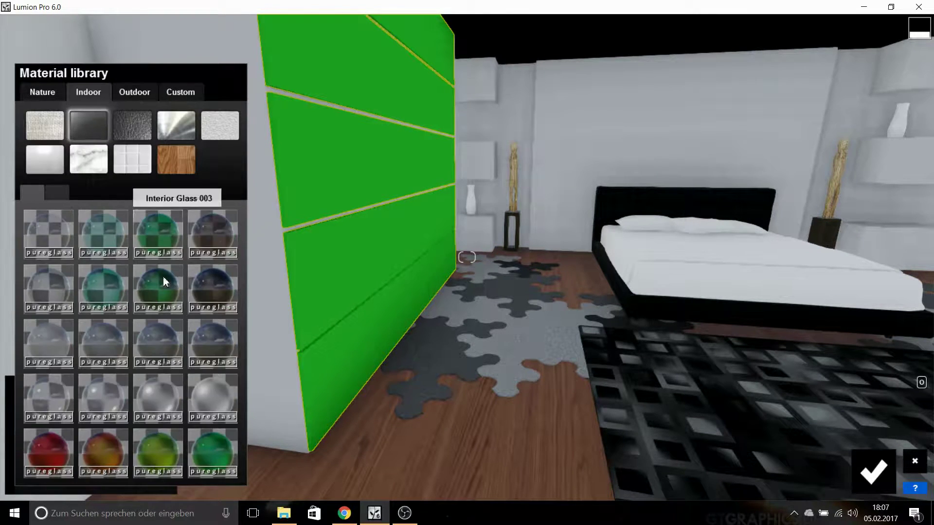
pyautogui.click(334, 377)
# Give the wardrobe the Wood_Floor_003 material with raised gloss
pyautogui.moveTo(455, 355); pyautogui.dragTo(383, 207, button='right')
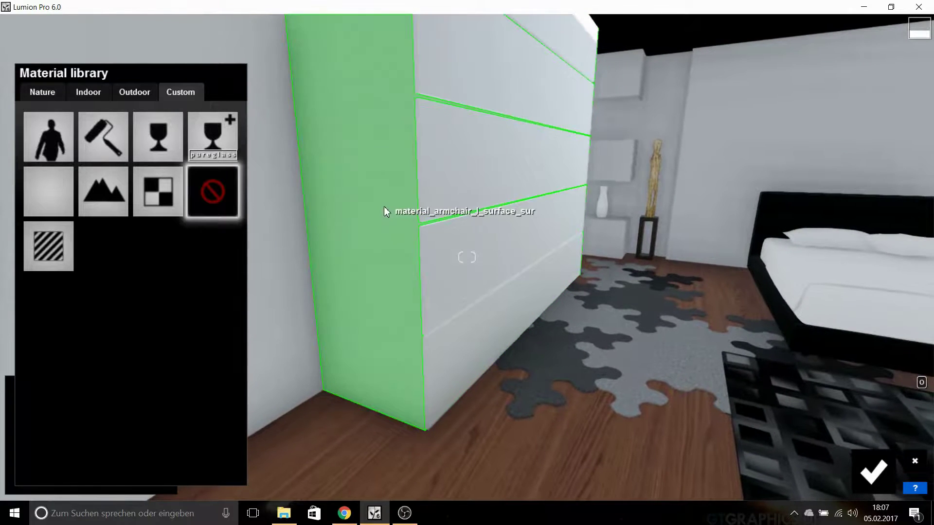
pyautogui.click(384, 206)
pyautogui.click(136, 92)
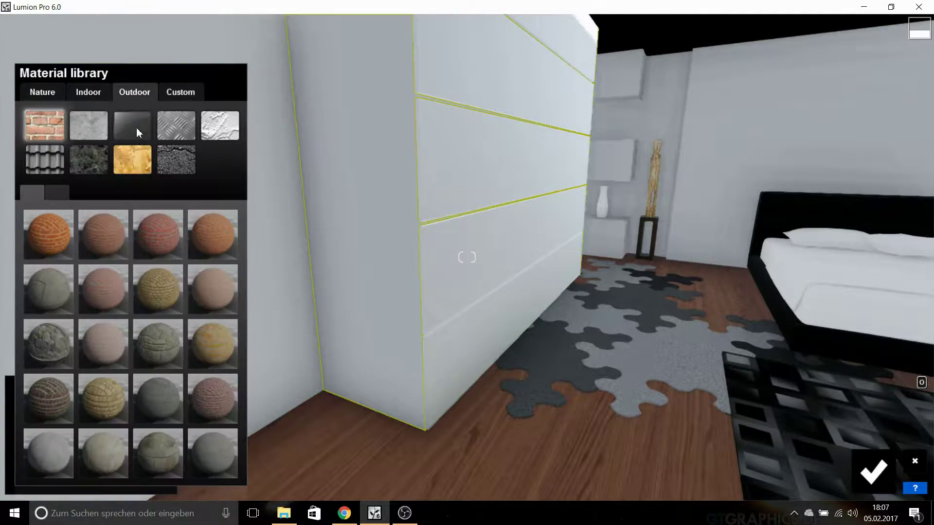
pyautogui.click(90, 94)
pyautogui.click(176, 159)
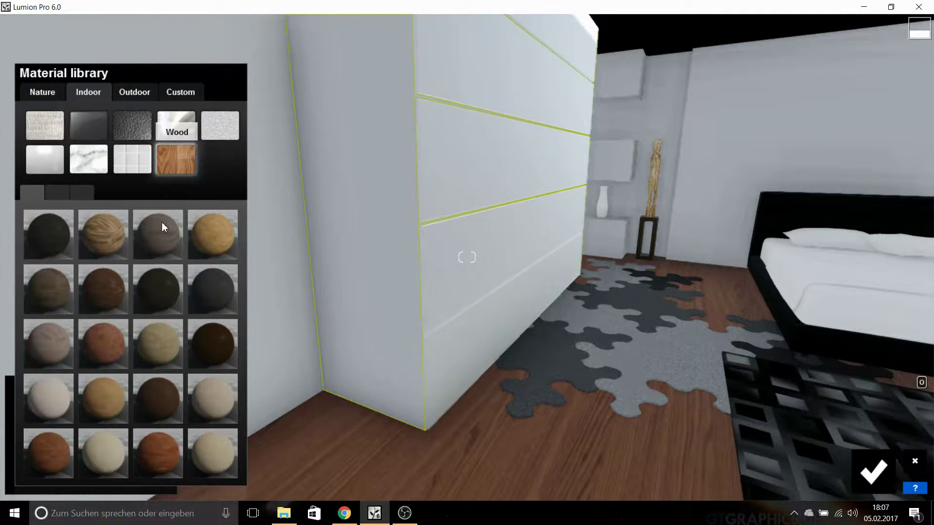
pyautogui.click(164, 240)
pyautogui.moveTo(163, 240)
pyautogui.mouseDown(button='right')
pyautogui.moveTo(643, 319)
pyautogui.moveTo(729, 316)
pyautogui.mouseUp(button='right')
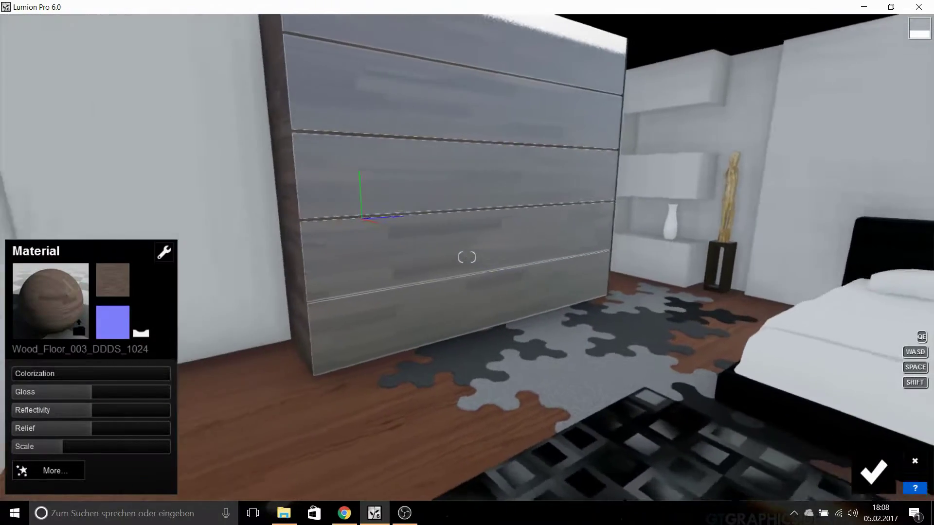
pyautogui.press('a')
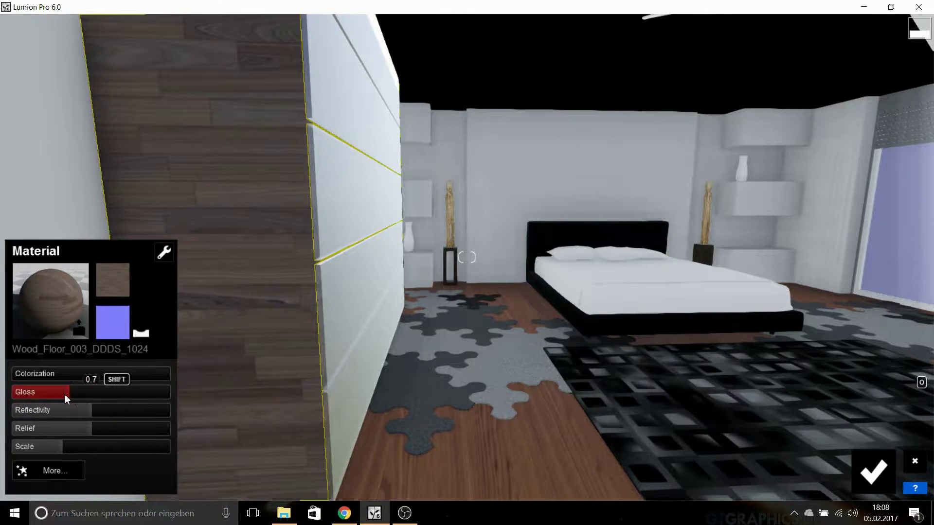
pyautogui.click(121, 393)
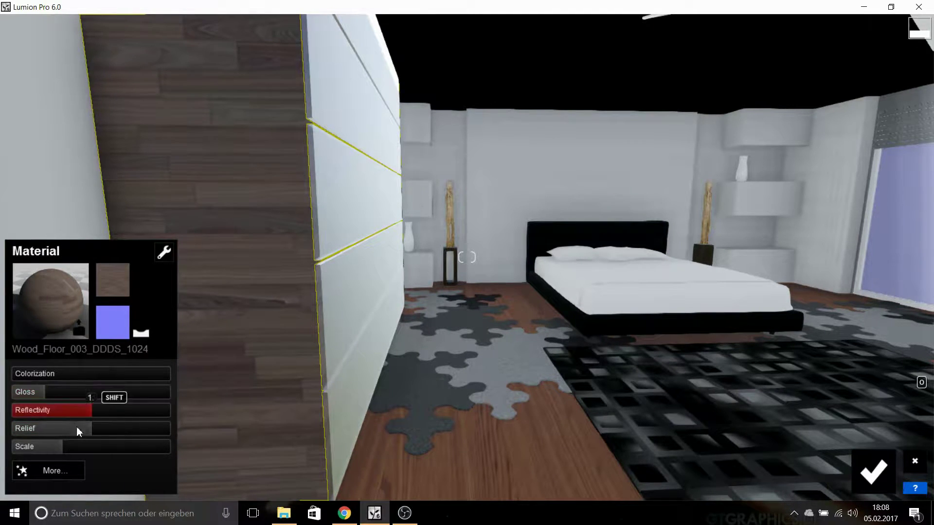
pyautogui.click(874, 470)
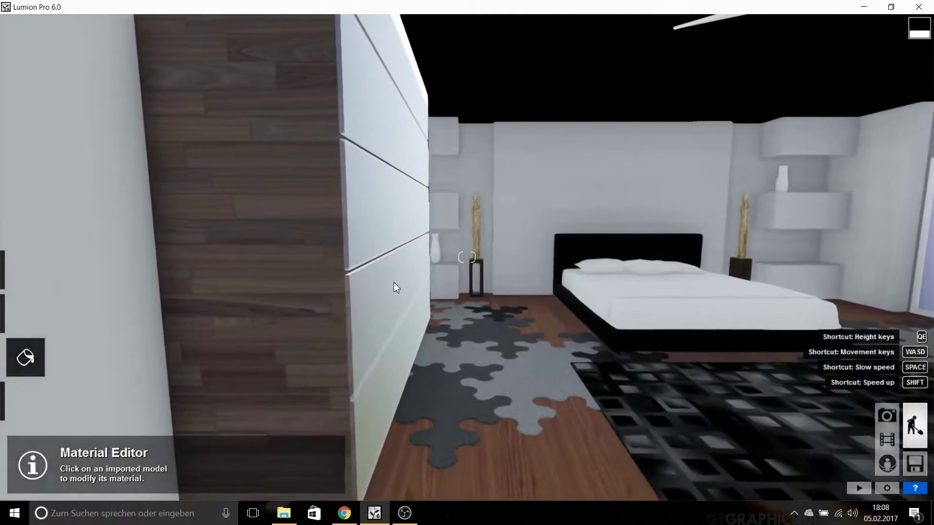
# Make the wardrobe front panels Rough_Glass_004 with higher reflectivity
pyautogui.click(393, 282)
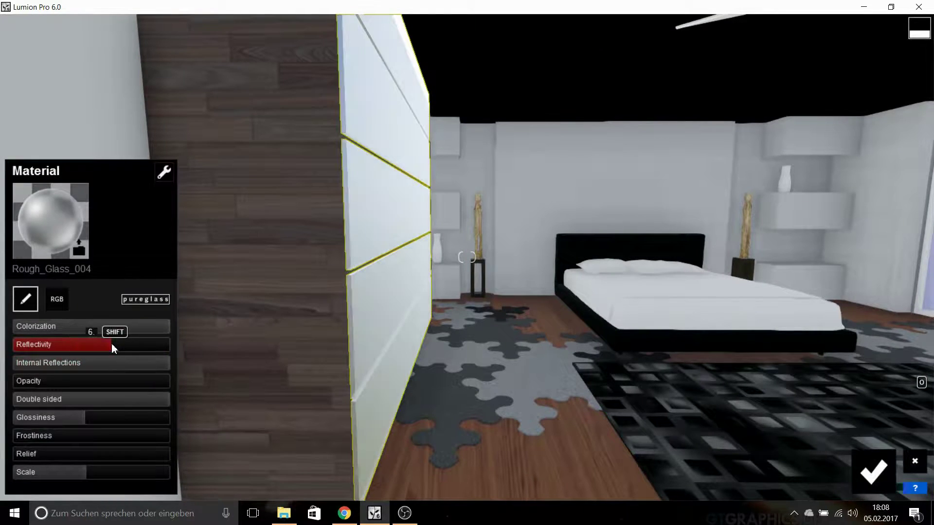
pyautogui.moveTo(92, 344); pyautogui.dragTo(138, 344)
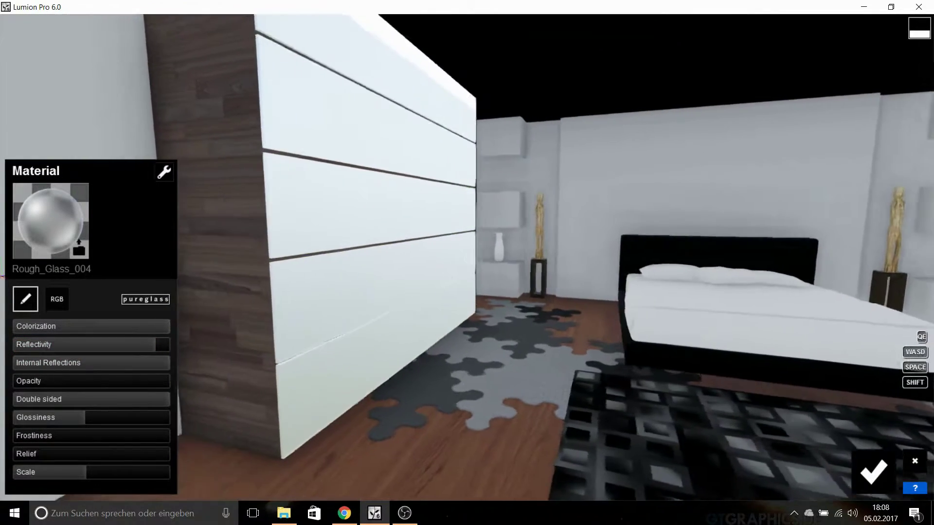
pyautogui.click(873, 471)
pyautogui.press('0')
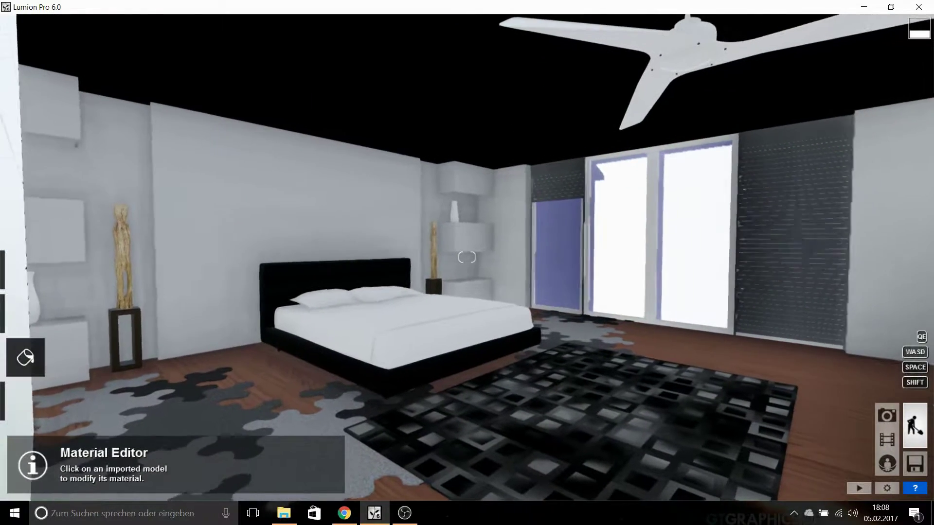
# Paint the wall behind the niche shelves solid black with the Custom Color material
pyautogui.click(645, 282)
pyautogui.click(132, 94)
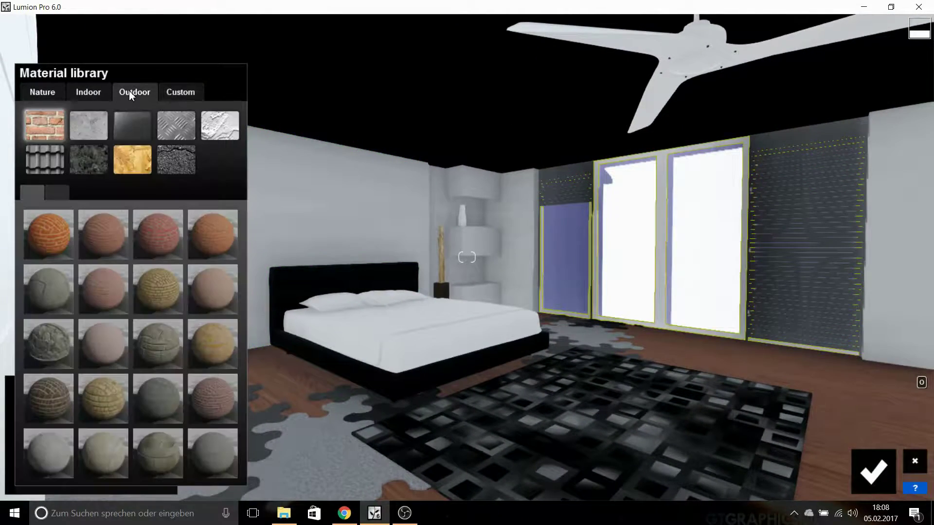
pyautogui.click(145, 128)
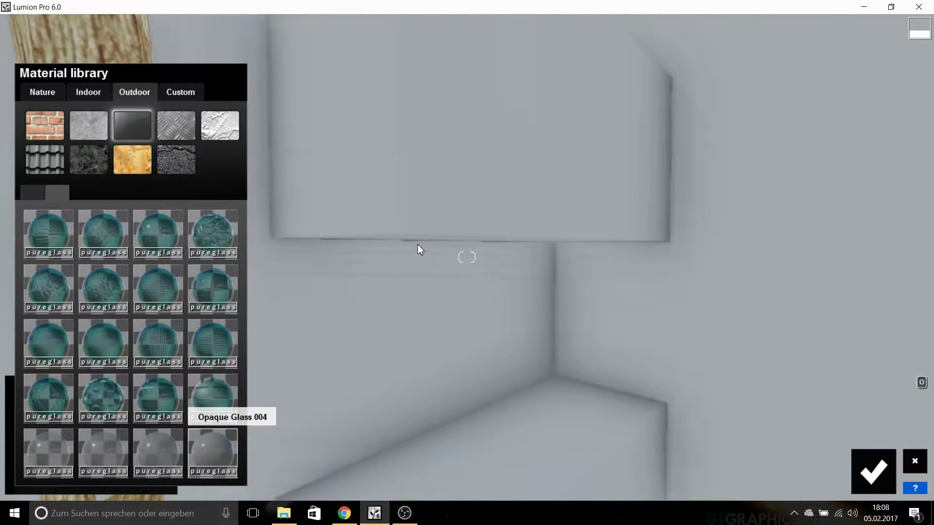
pyautogui.click(417, 244)
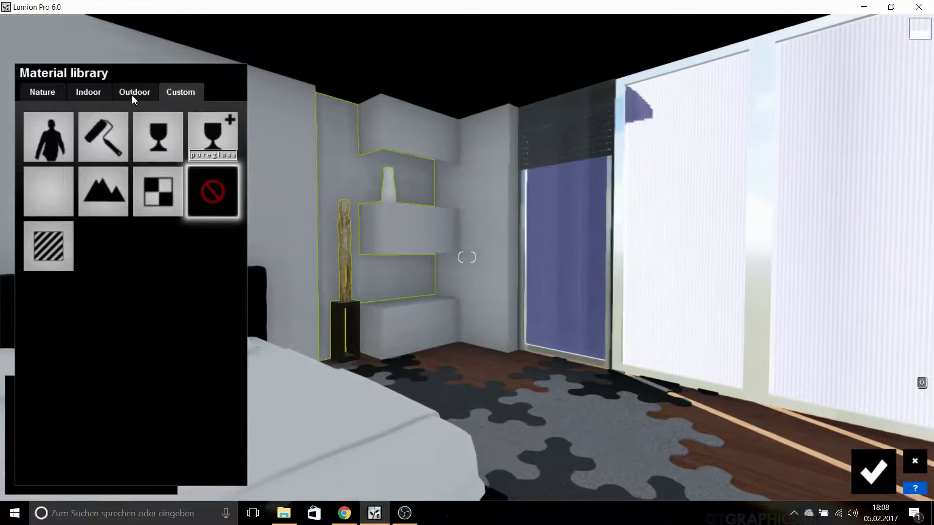
pyautogui.click(132, 93)
pyautogui.click(181, 94)
pyautogui.click(113, 126)
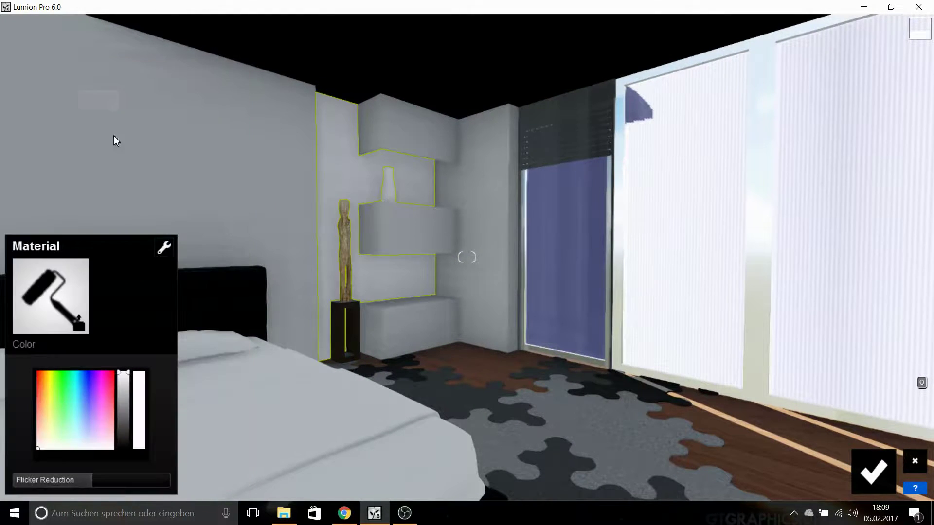
pyautogui.click(123, 448)
pyautogui.click(872, 471)
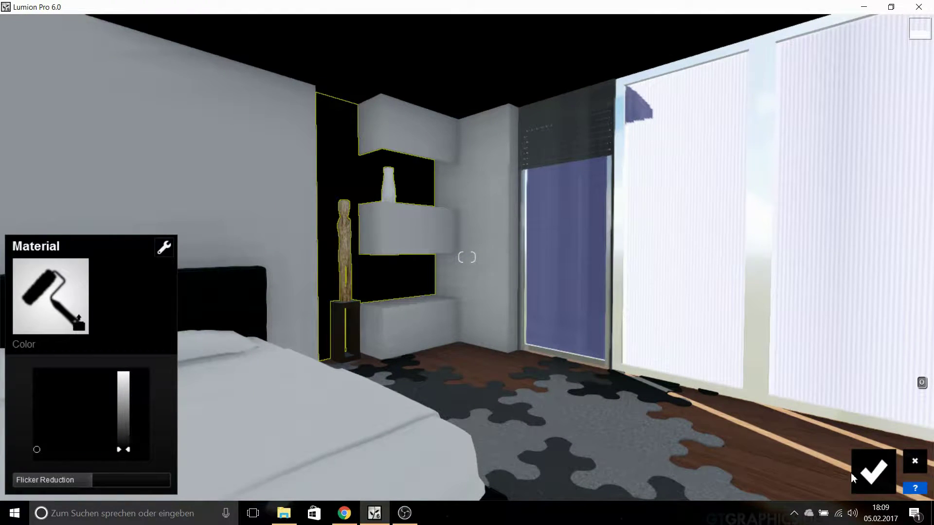
# Paint the window frames solid black with the Custom Color material
pyautogui.click(783, 389)
pyautogui.click(58, 214)
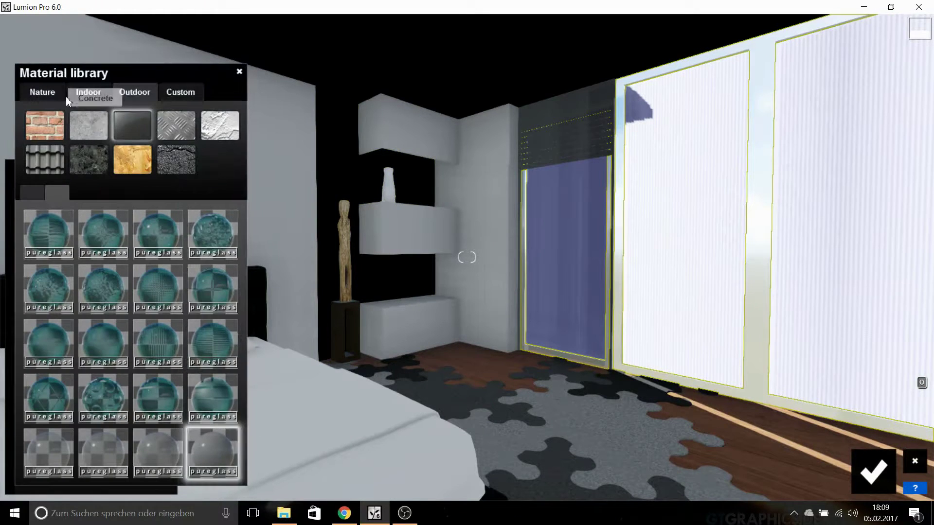
pyautogui.click(66, 93)
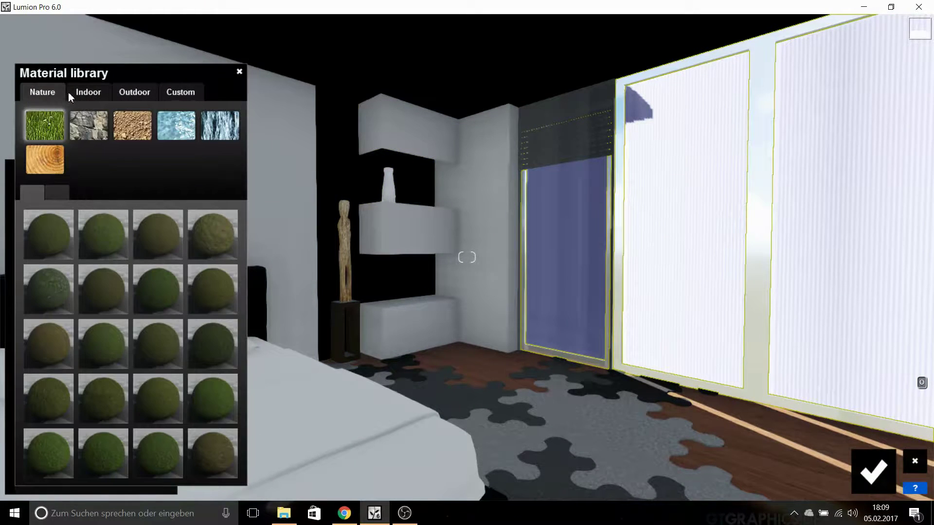
pyautogui.click(186, 95)
pyautogui.click(95, 137)
pyautogui.click(123, 448)
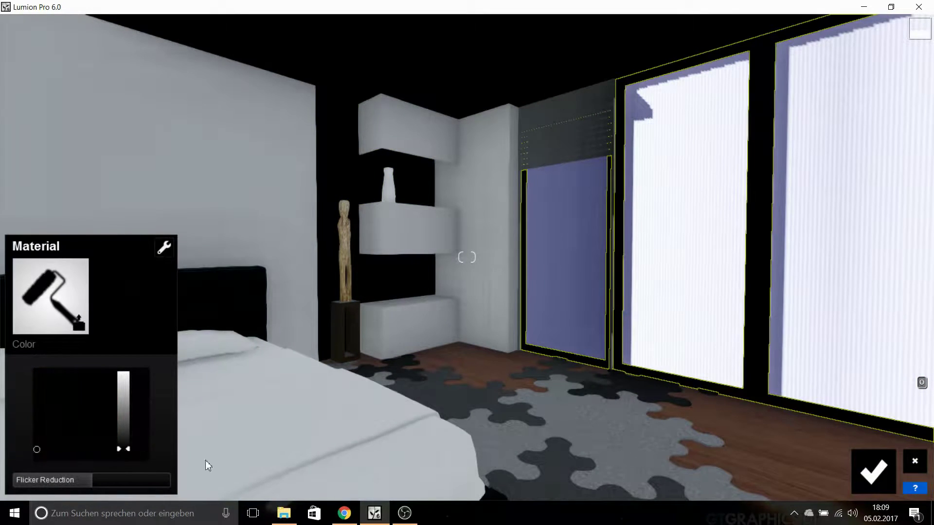
pyautogui.click(873, 472)
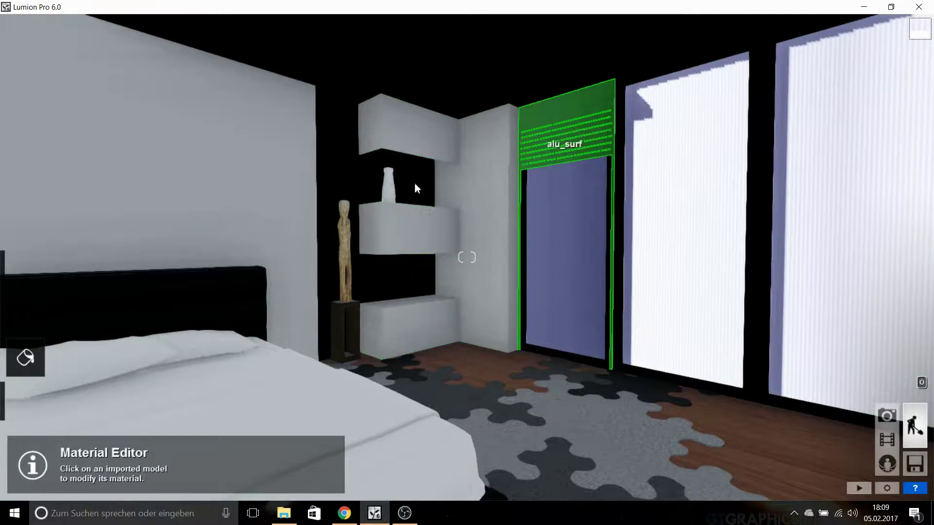
pyautogui.moveTo(414, 183); pyautogui.dragTo(439, 168, button='right')
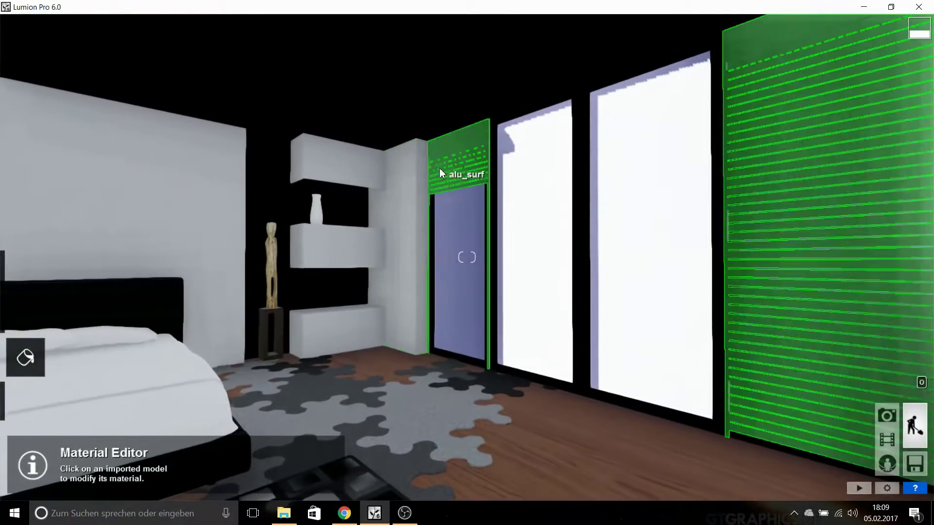
# Try glass materials on the blinds, ending with TransparentPlastic_008 at higher reflectivity
pyautogui.click(439, 168)
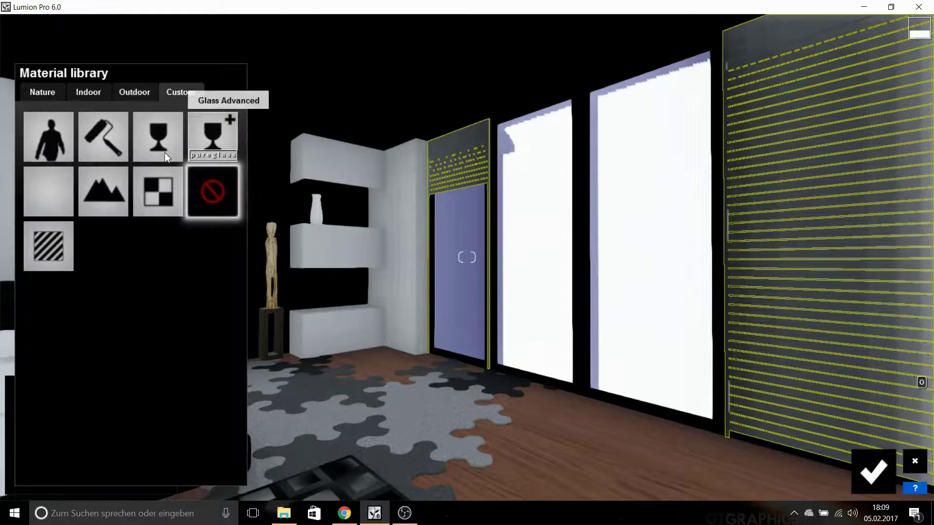
pyautogui.click(150, 136)
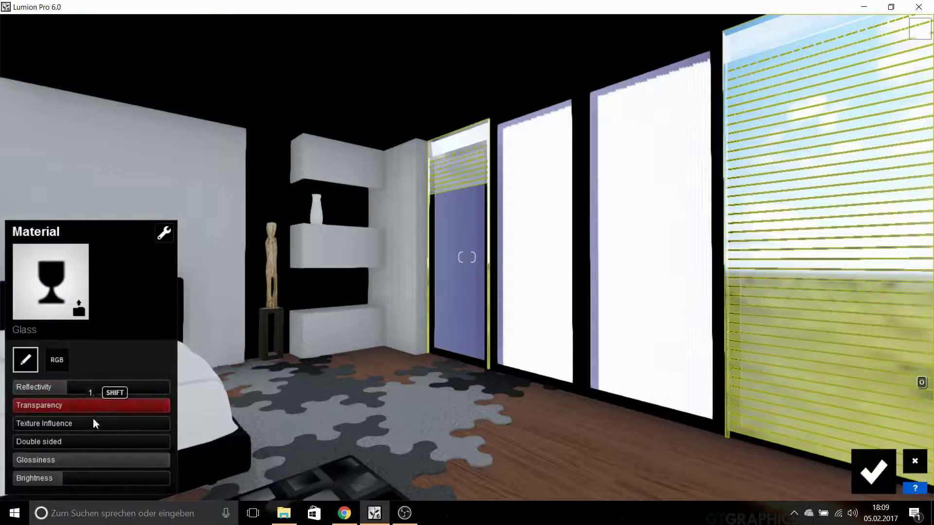
pyautogui.moveTo(141, 392)
pyautogui.mouseDown()
pyautogui.moveTo(69, 404)
pyautogui.moveTo(92, 410)
pyautogui.mouseUp()
pyautogui.click(102, 444)
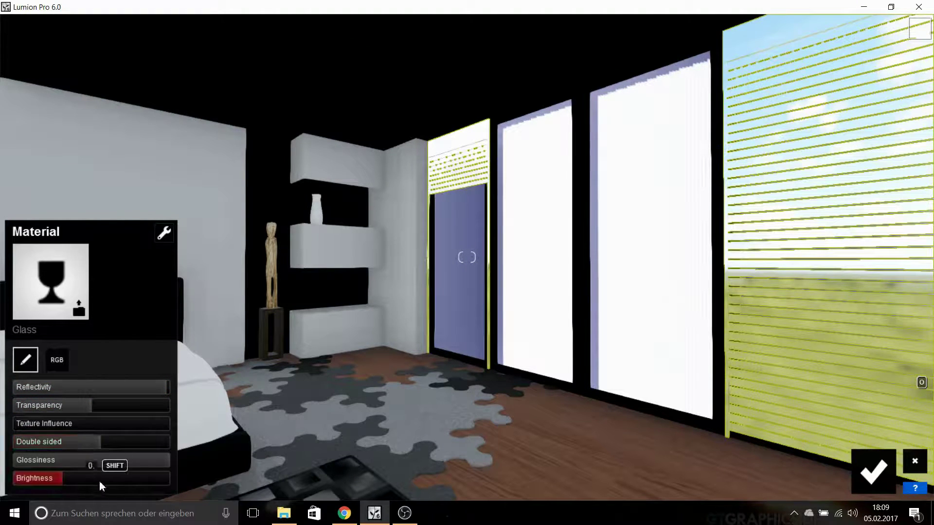
pyautogui.moveTo(99, 480); pyautogui.dragTo(15, 480)
pyautogui.click(51, 281)
pyautogui.click(214, 139)
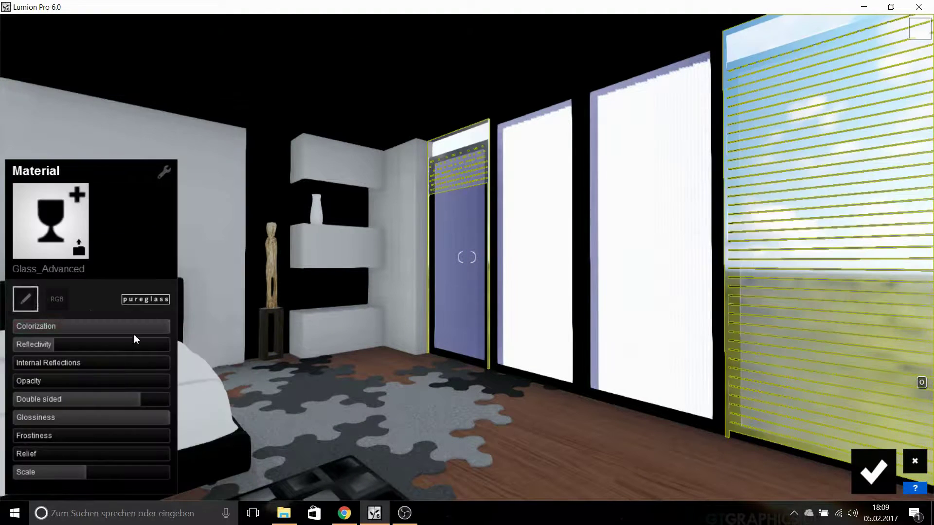
pyautogui.click(49, 223)
pyautogui.click(87, 127)
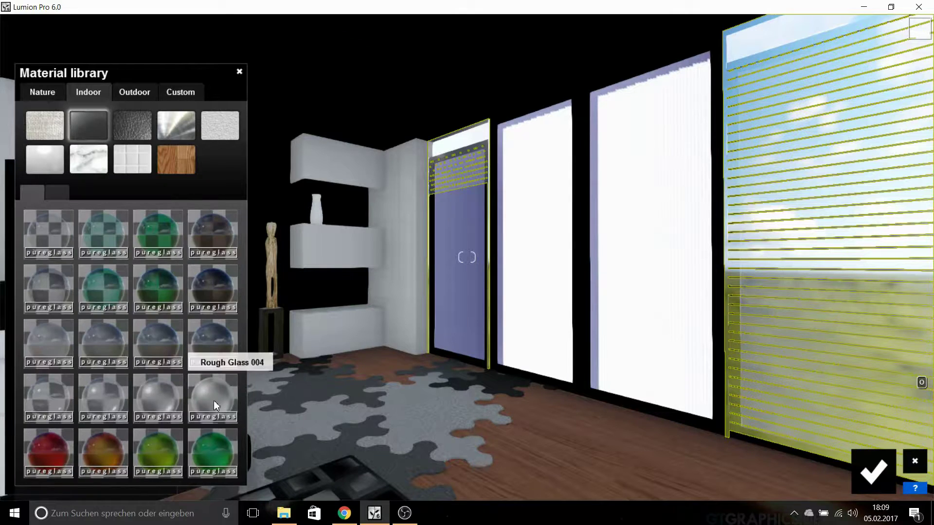
pyautogui.click(64, 193)
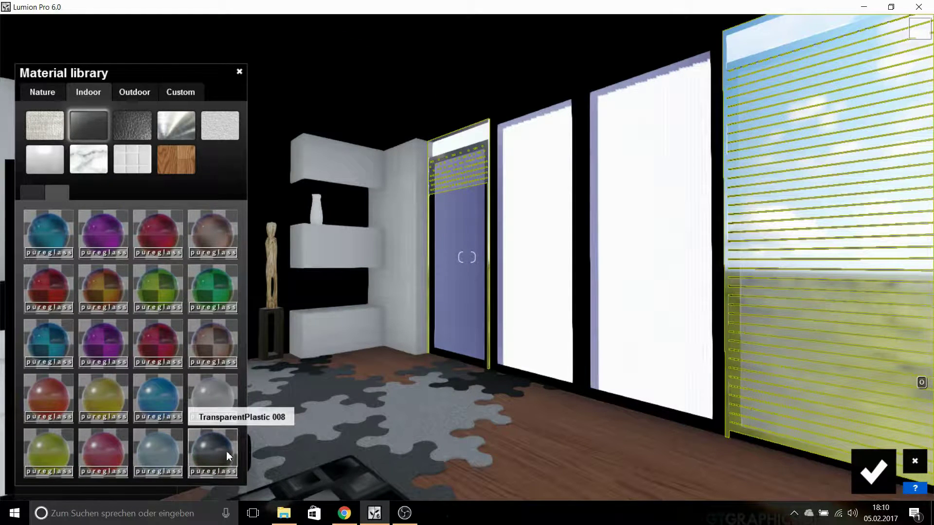
pyautogui.click(226, 450)
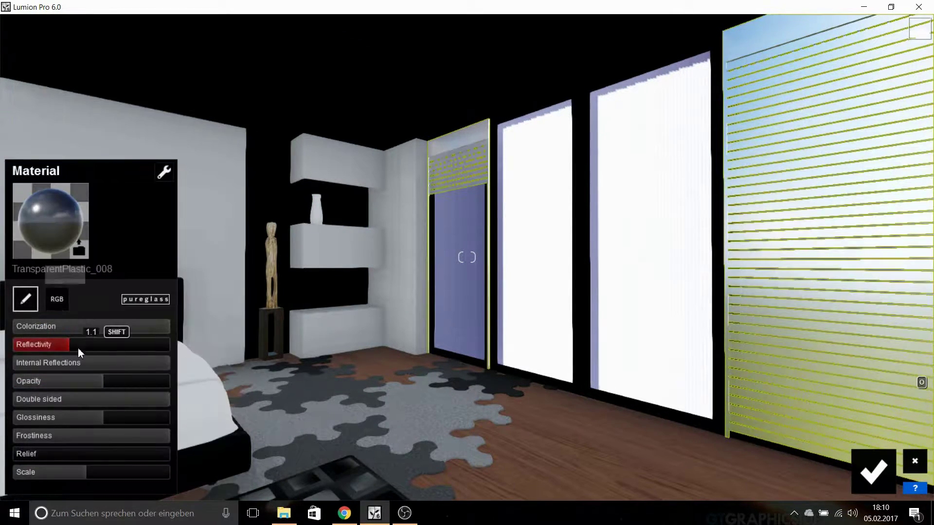
pyautogui.moveTo(78, 348)
pyautogui.mouseDown()
pyautogui.moveTo(144, 349)
pyautogui.moveTo(66, 323)
pyautogui.mouseUp()
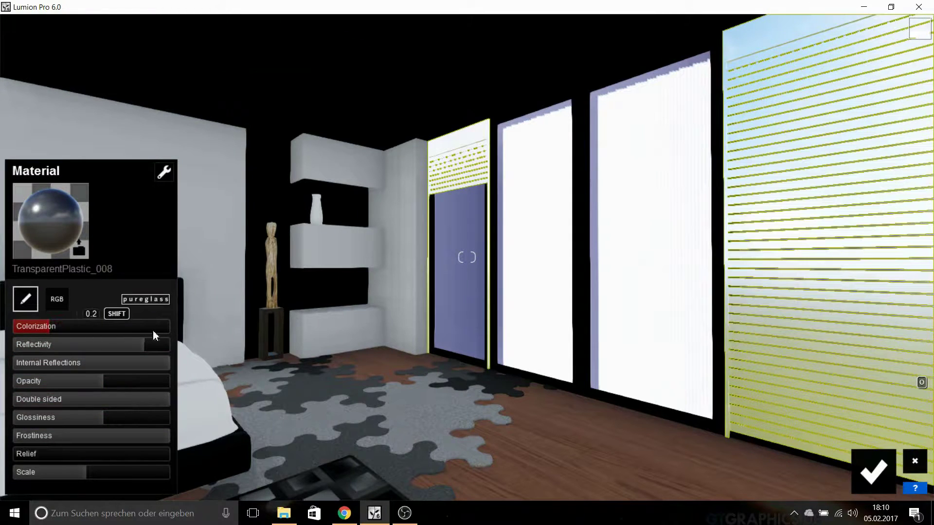
# Switch the blinds to TransparentPlastic_004 with full reflectivity and low glossiness
pyautogui.click(57, 201)
pyautogui.click(210, 396)
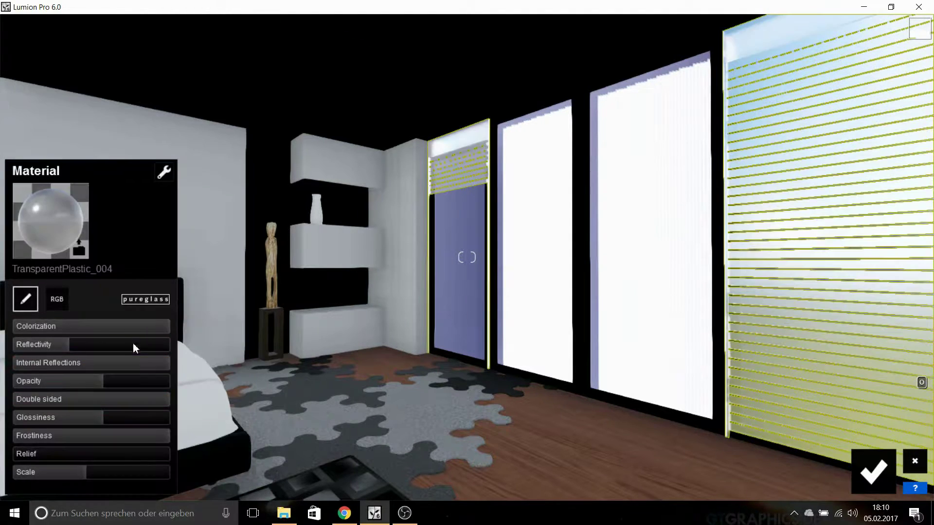
pyautogui.moveTo(133, 343); pyautogui.dragTo(209, 349)
pyautogui.moveTo(103, 417)
pyautogui.mouseDown()
pyautogui.moveTo(121, 421)
pyautogui.moveTo(127, 437)
pyautogui.moveTo(46, 422)
pyautogui.mouseUp()
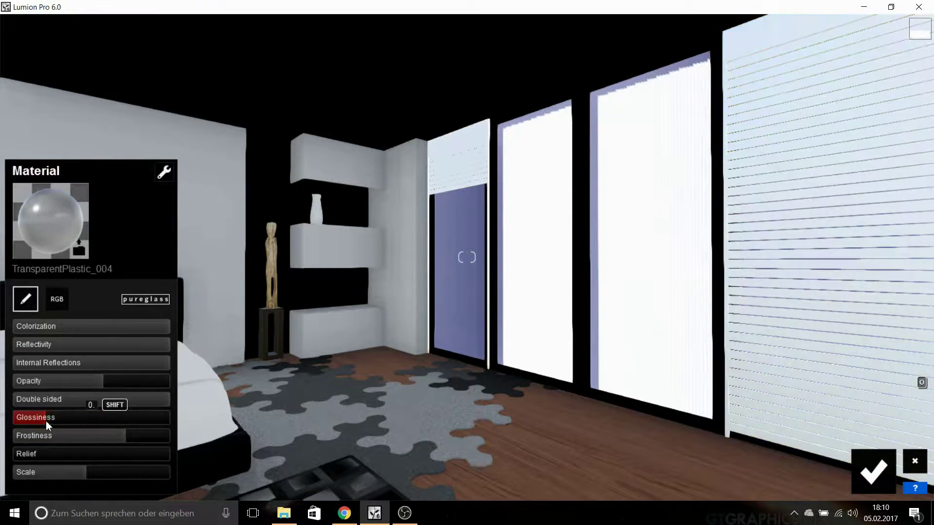
pyautogui.click(873, 470)
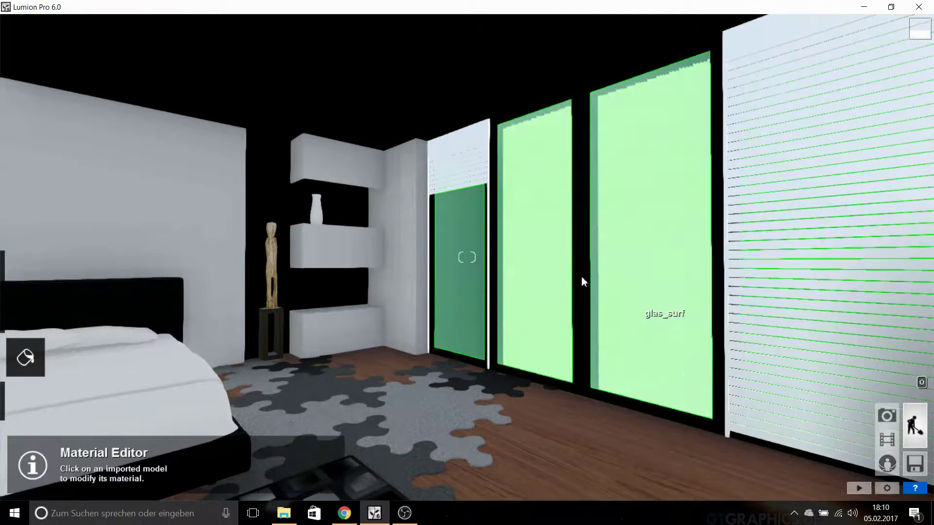
# Apply clear Glass to the window panes, then turn the view toward the ceiling
pyautogui.click(547, 265)
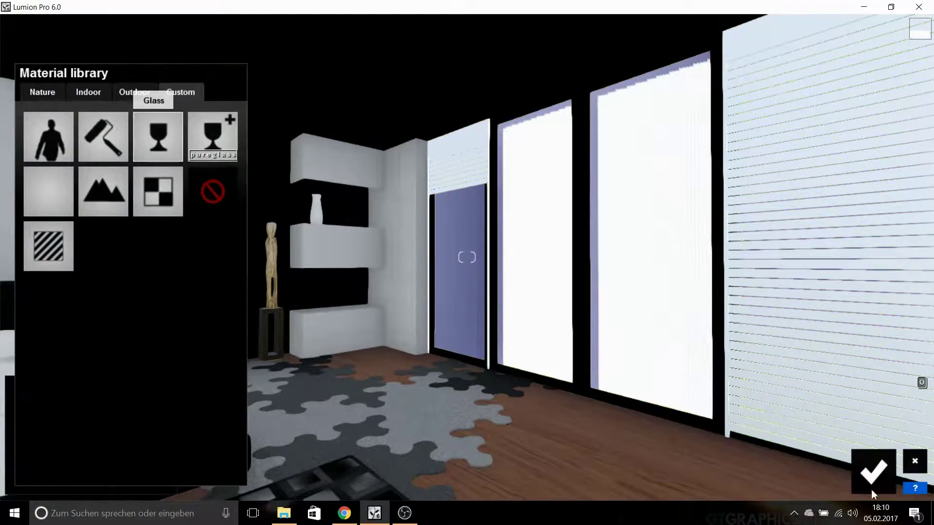
pyautogui.click(152, 151)
pyautogui.moveTo(467, 257); pyautogui.dragTo(272, 257, button='right')
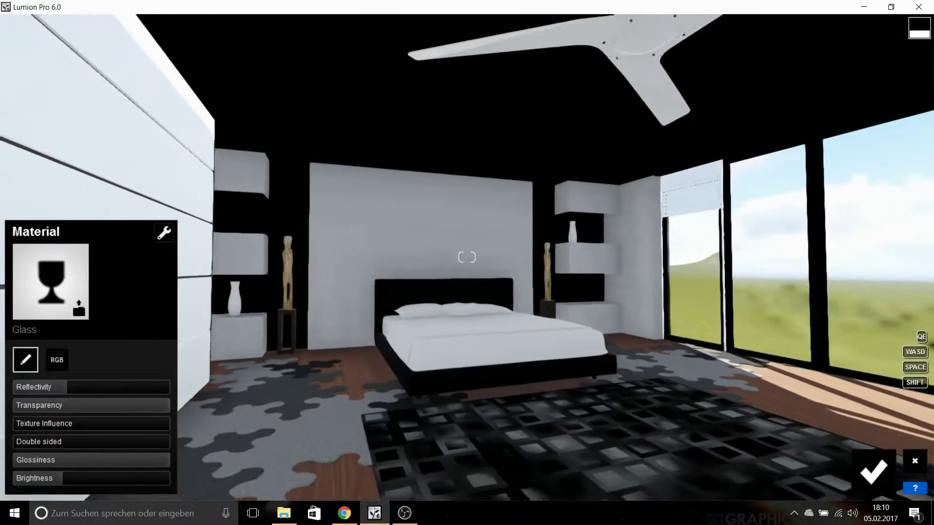
pyautogui.moveTo(466, 257); pyautogui.dragTo(564, 209, button='right')
pyautogui.click(269, 86)
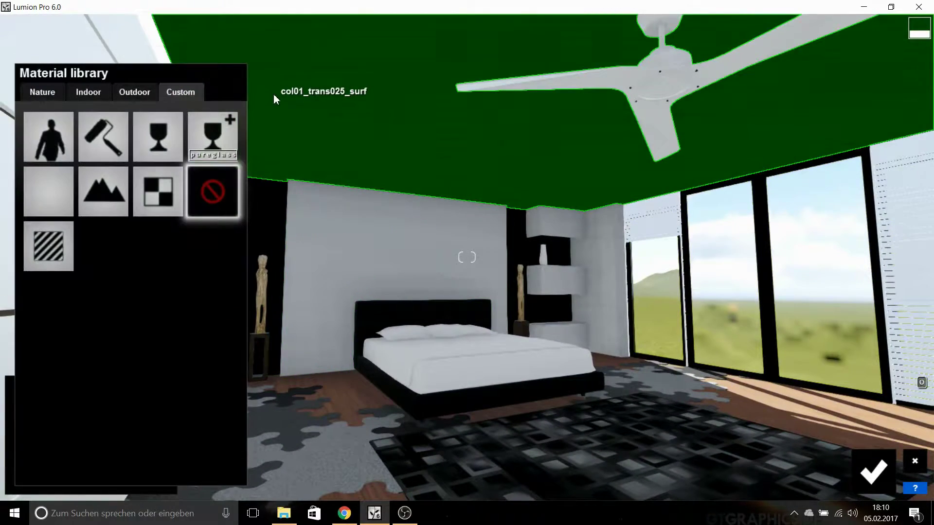
# Apply Indoor Carpet Domestic 004 to the ceiling with a dark custom carpet texture
pyautogui.click(88, 92)
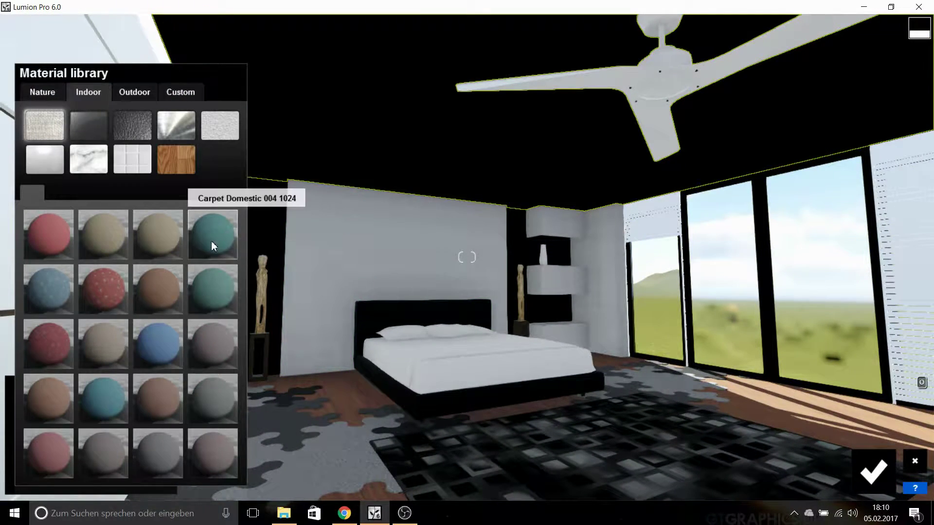
pyautogui.click(211, 240)
pyautogui.click(107, 281)
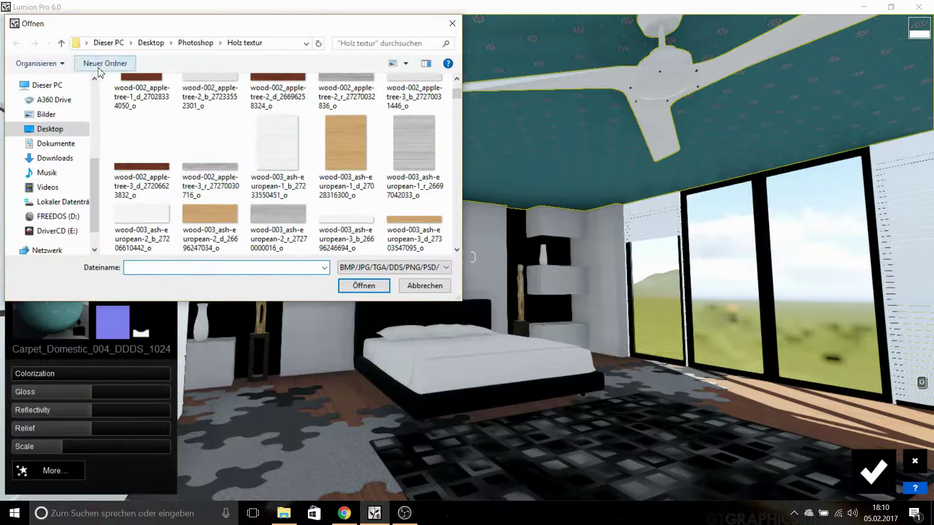
pyautogui.click(61, 43)
pyautogui.doubleClick(348, 118)
pyautogui.scroll(-3, 329, 176)
pyautogui.scroll(-3, 328, 176)
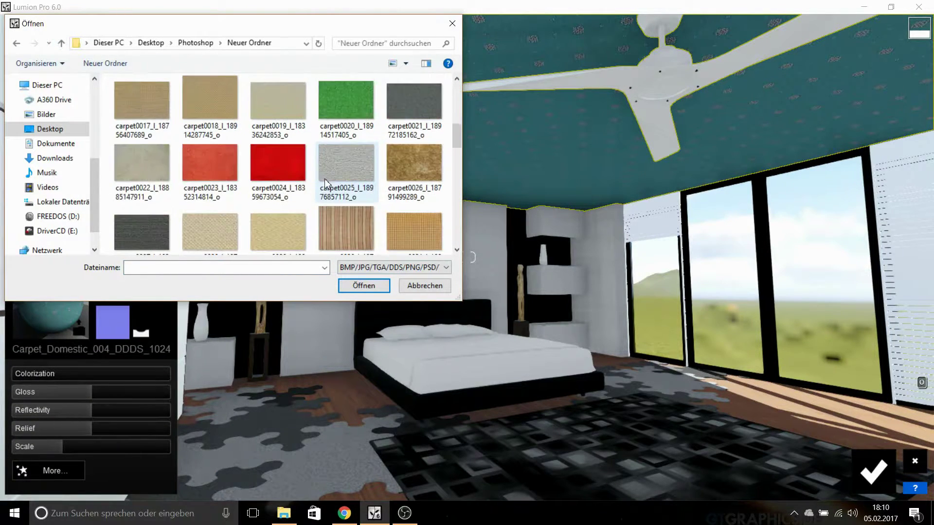
pyautogui.scroll(-3, 326, 177)
pyautogui.scroll(-3, 325, 179)
pyautogui.doubleClick(386, 188)
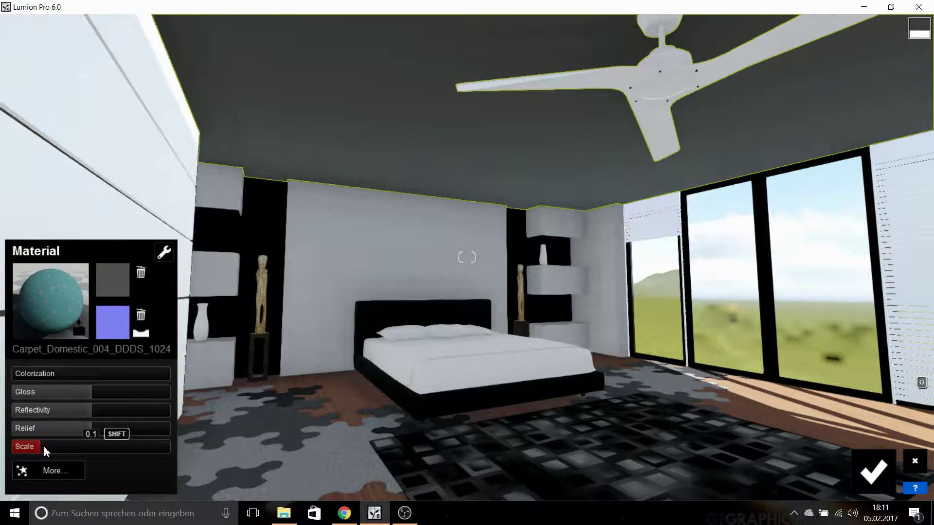
# Lower the ceiling material's gloss and raise its reflectivity to about 1.4
pyautogui.click(49, 392)
pyautogui.moveTo(88, 417); pyautogui.dragTo(120, 414)
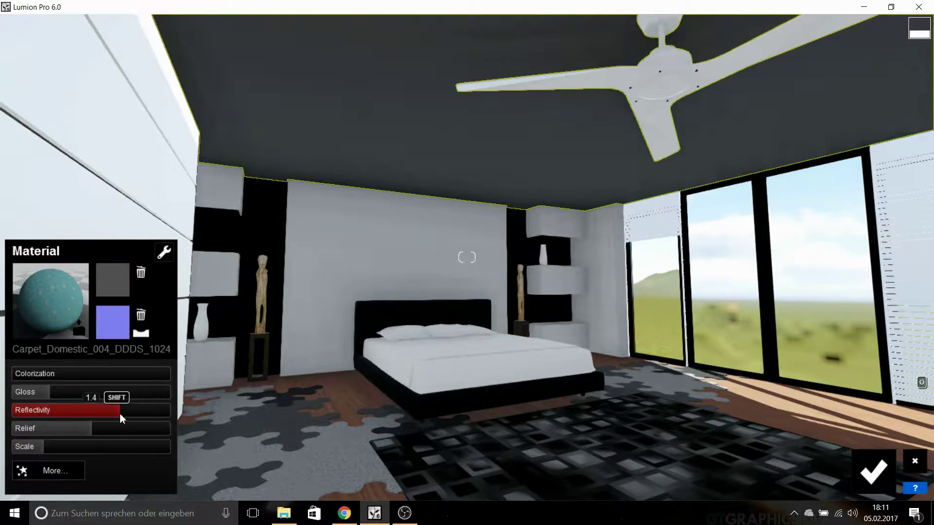
pyautogui.click(873, 471)
# Apply Indoor Carpet Domestic 003 to the niche backs beside the bed
pyautogui.click(266, 223)
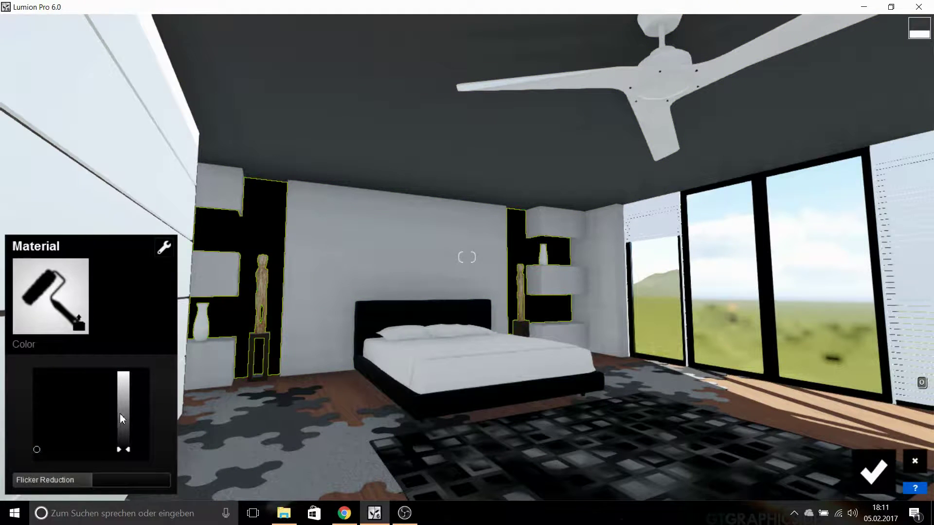
pyautogui.click(50, 295)
pyautogui.click(87, 93)
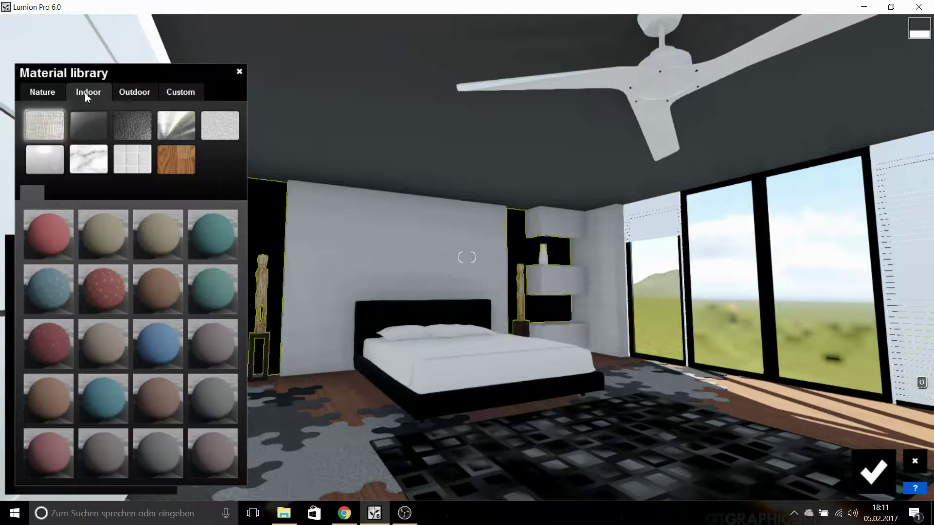
pyautogui.click(371, 65)
pyautogui.click(266, 216)
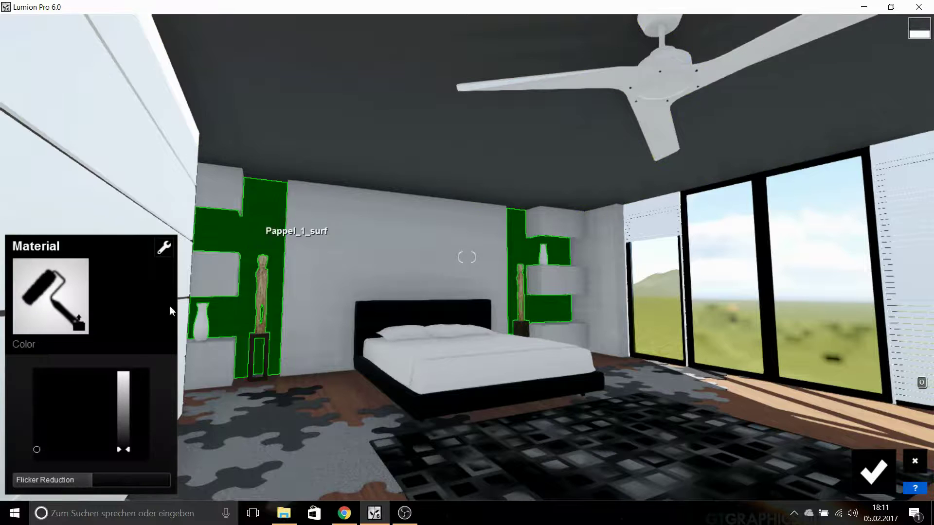
pyautogui.click(51, 295)
pyautogui.click(334, 77)
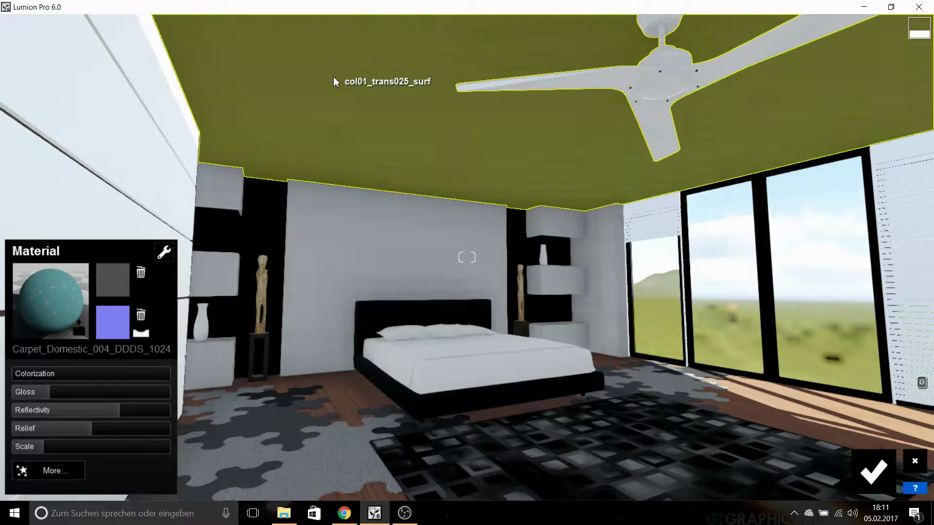
pyautogui.click(333, 77)
pyautogui.click(50, 295)
pyautogui.click(88, 92)
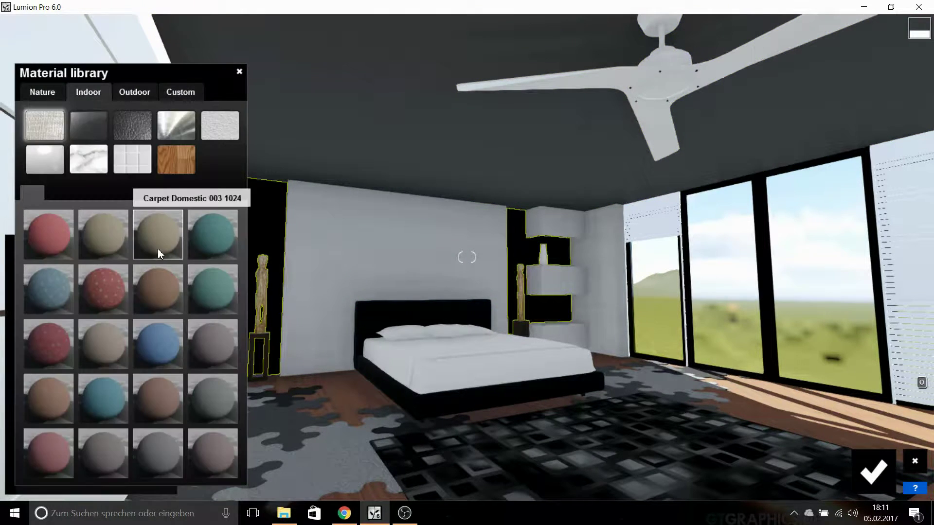
pyautogui.click(156, 228)
# Load a grey office-carpet texture and tune the niche material's gloss, reflectivity and relief
pyautogui.click(113, 272)
pyautogui.scroll(-5, 357, 166)
pyautogui.scroll(-5, 356, 167)
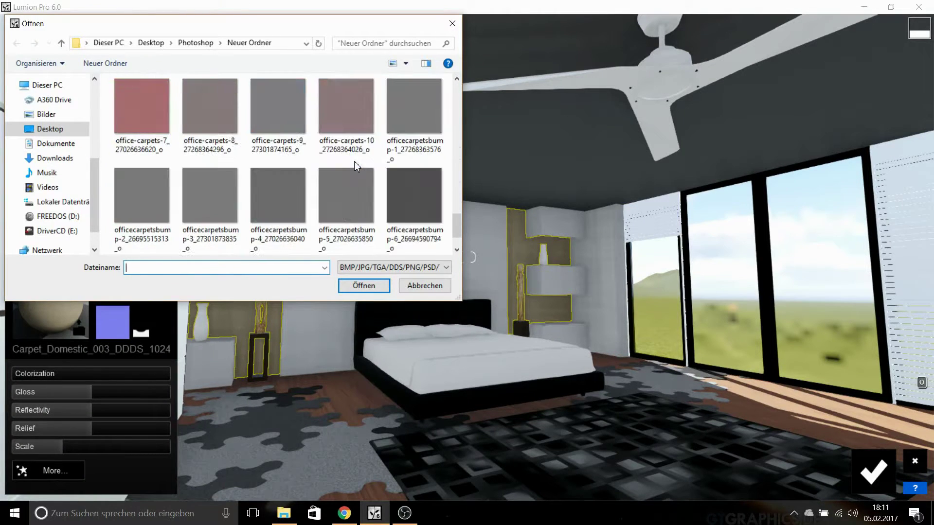
pyautogui.doubleClick(347, 146)
pyautogui.click(126, 410)
pyautogui.click(59, 393)
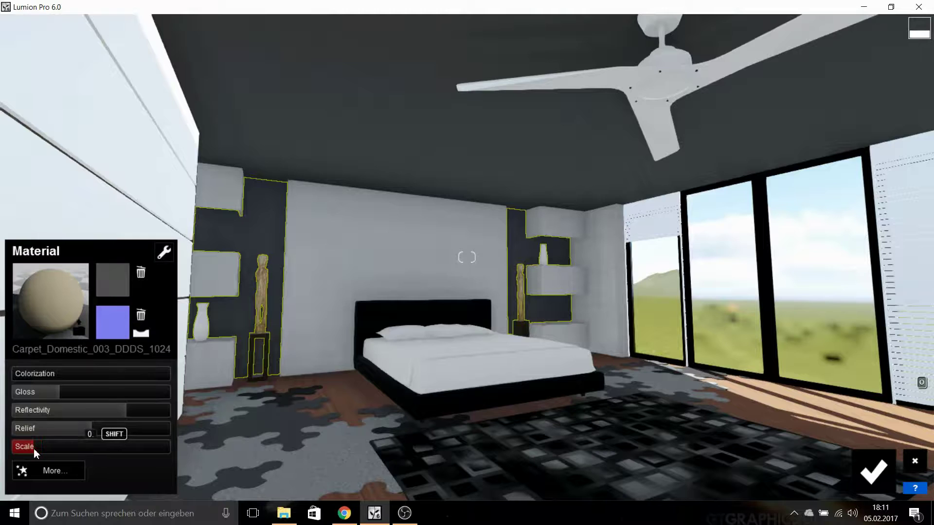
pyautogui.click(95, 411)
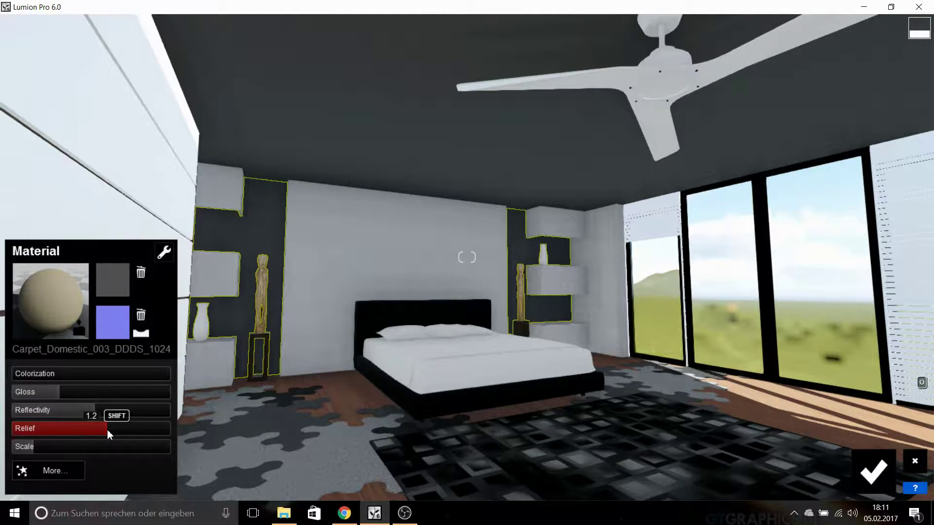
pyautogui.click(873, 471)
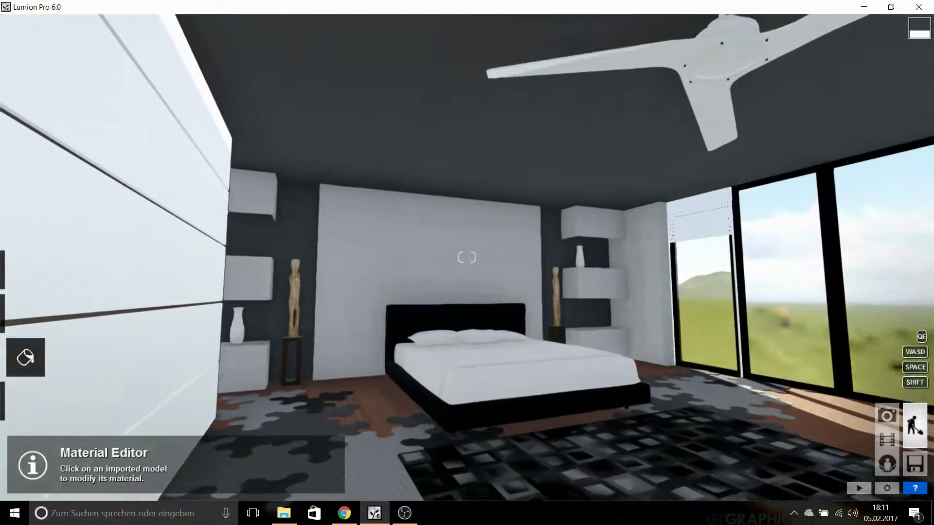
# Move and turn the camera with WASD to frame the bed
pyautogui.press('s')
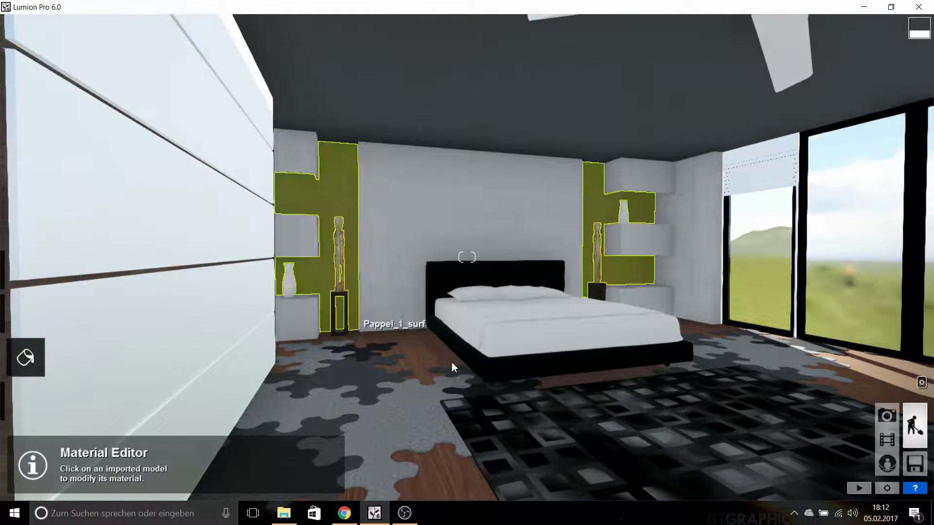
pyautogui.moveTo(558, 363)
pyautogui.mouseDown(button='right')
pyautogui.moveTo(525, 362)
pyautogui.moveTo(574, 362)
pyautogui.mouseUp(button='right')
pyautogui.press('w')
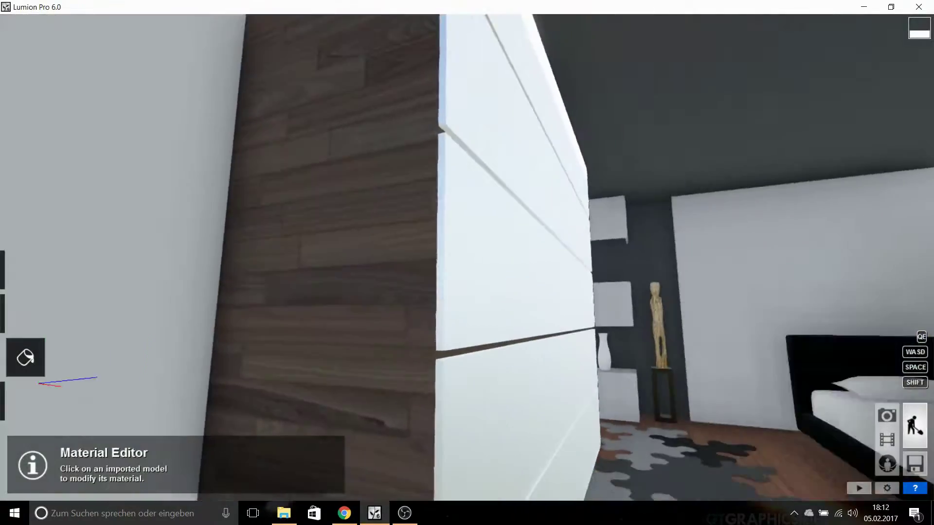
pyautogui.moveTo(574, 362); pyautogui.dragTo(608, 363, button='right')
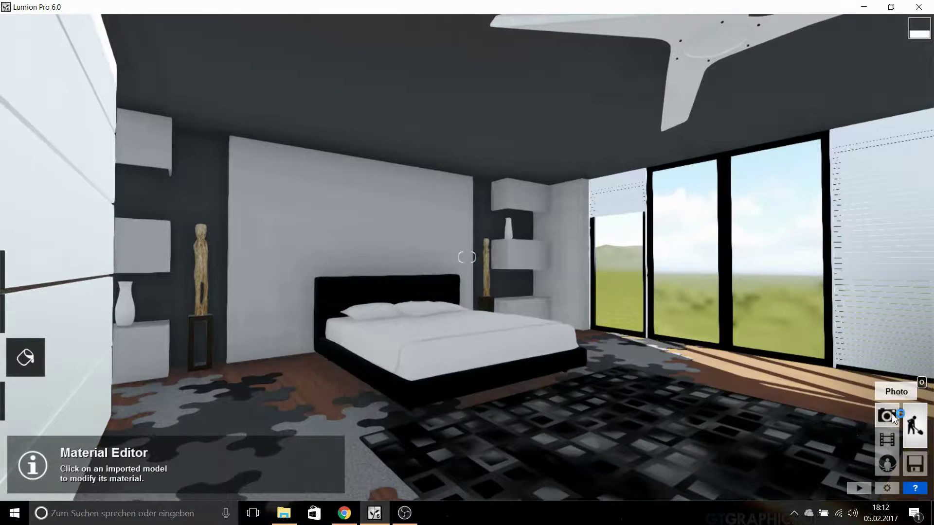
# Add a Sun photo effect in Photo mode with sun height 0.6
pyautogui.click(886, 415)
pyautogui.click(28, 70)
pyautogui.click(297, 184)
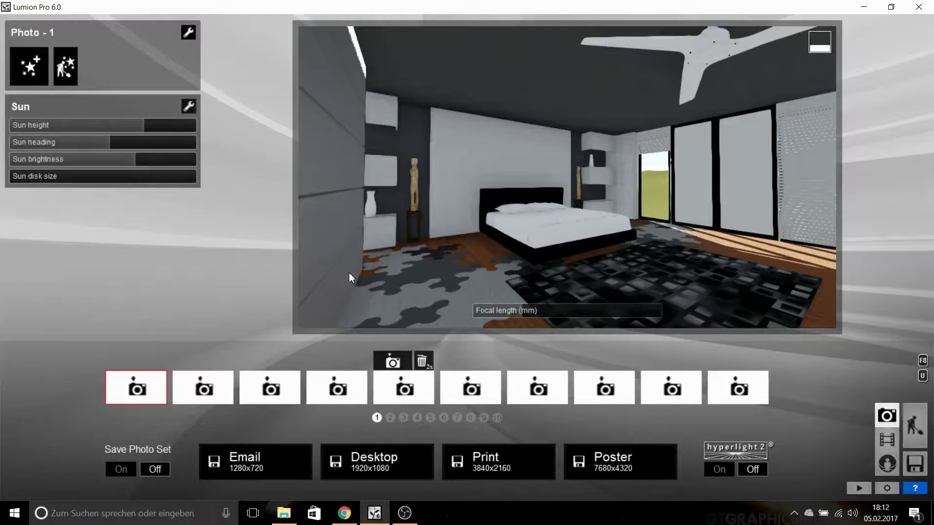
pyautogui.moveTo(139, 128)
pyautogui.mouseDown()
pyautogui.moveTo(116, 127)
pyautogui.moveTo(179, 128)
pyautogui.moveTo(92, 142)
pyautogui.moveTo(146, 142)
pyautogui.moveTo(101, 144)
pyautogui.moveTo(181, 160)
pyautogui.mouseUp()
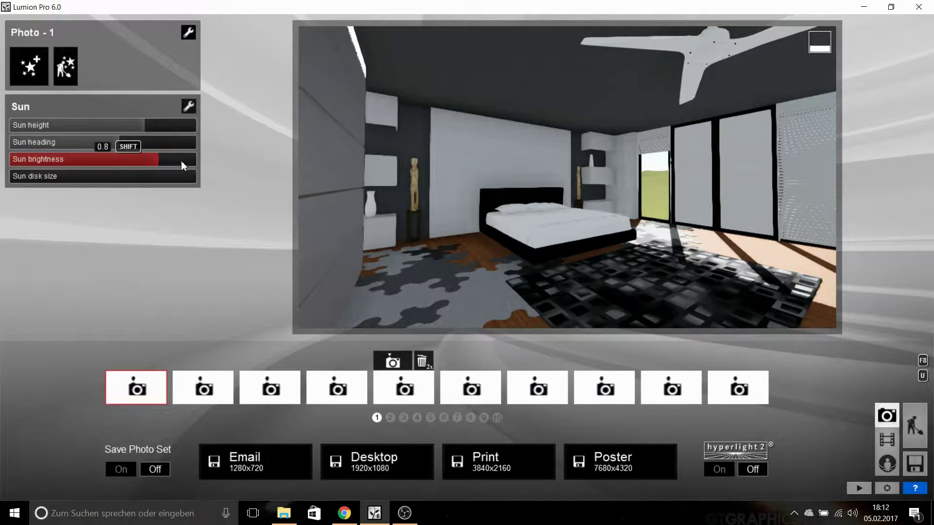
# Add Global Illumination and Shadow effects, raising omnishadow to about 1.6
pyautogui.click(29, 65)
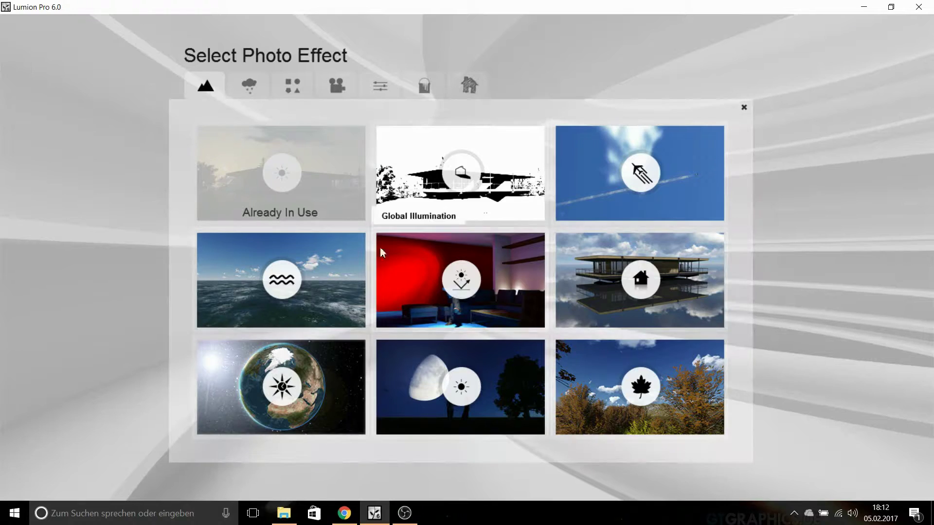
pyautogui.click(456, 194)
pyautogui.click(29, 65)
pyautogui.click(462, 173)
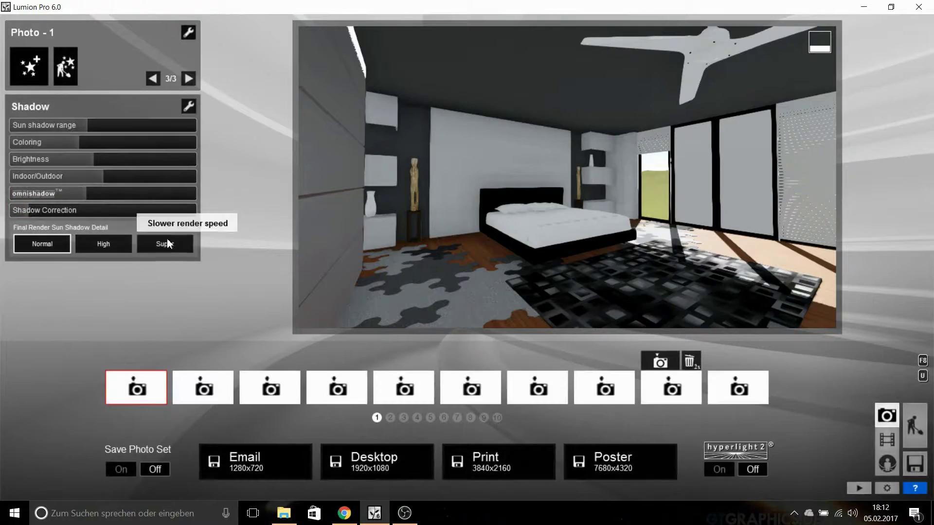
pyautogui.moveTo(96, 194); pyautogui.dragTo(146, 199)
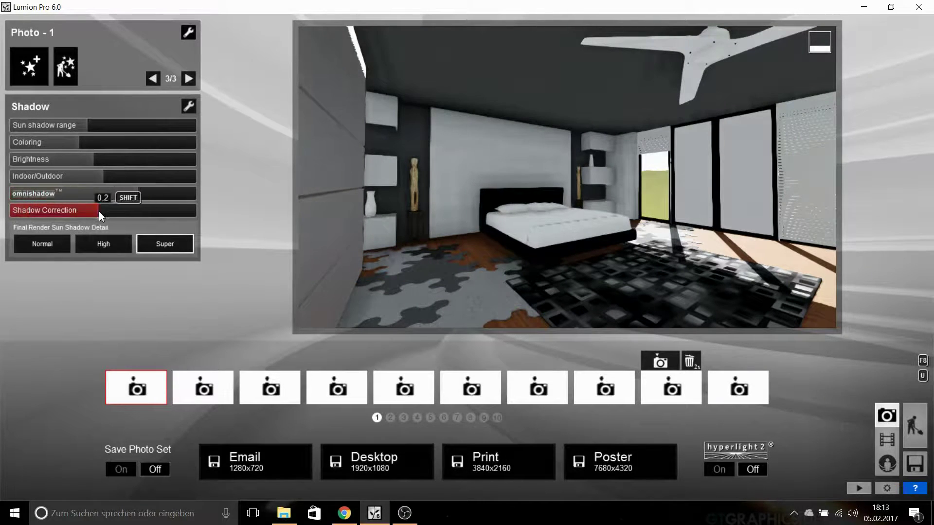
# Add a Reflection effect with planes on the left wall, floor and back wall
pyautogui.click(29, 66)
pyautogui.click(649, 279)
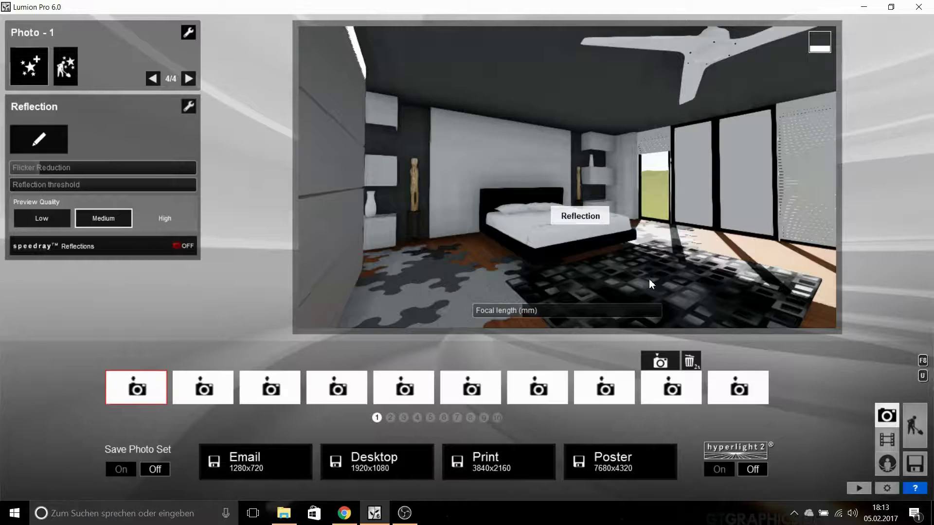
pyautogui.click(45, 140)
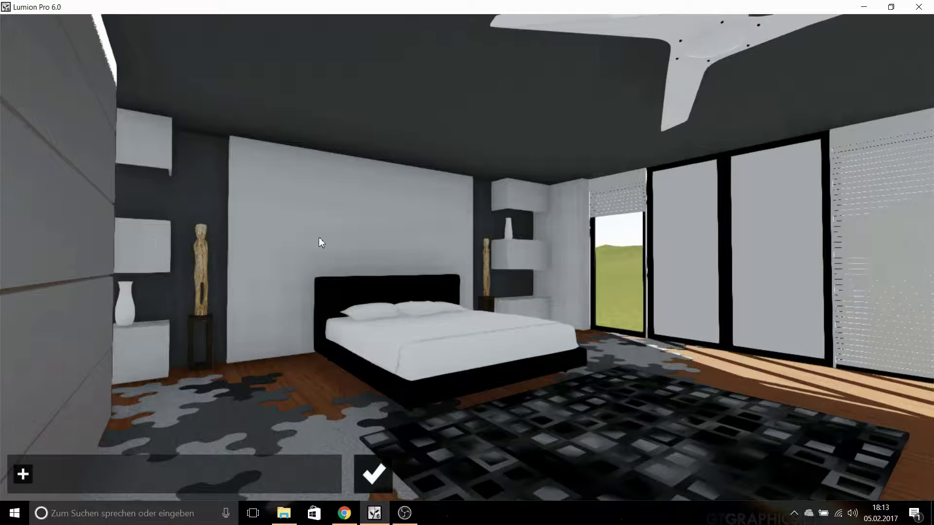
pyautogui.click(22, 476)
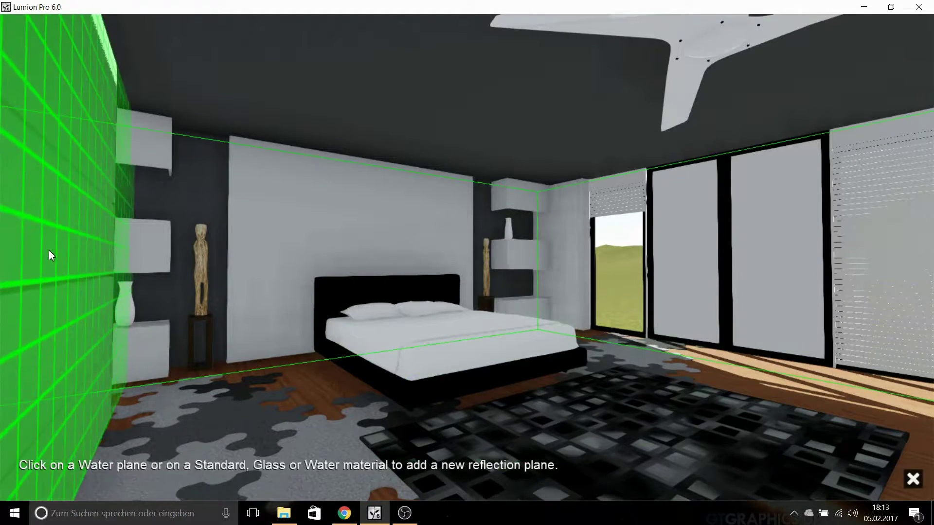
pyautogui.click(49, 250)
pyautogui.click(49, 474)
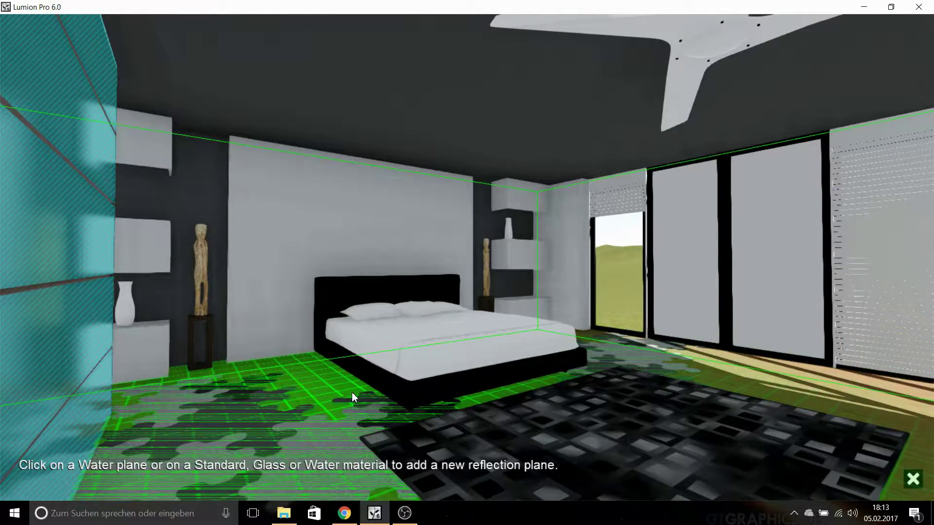
pyautogui.click(352, 392)
pyautogui.click(88, 475)
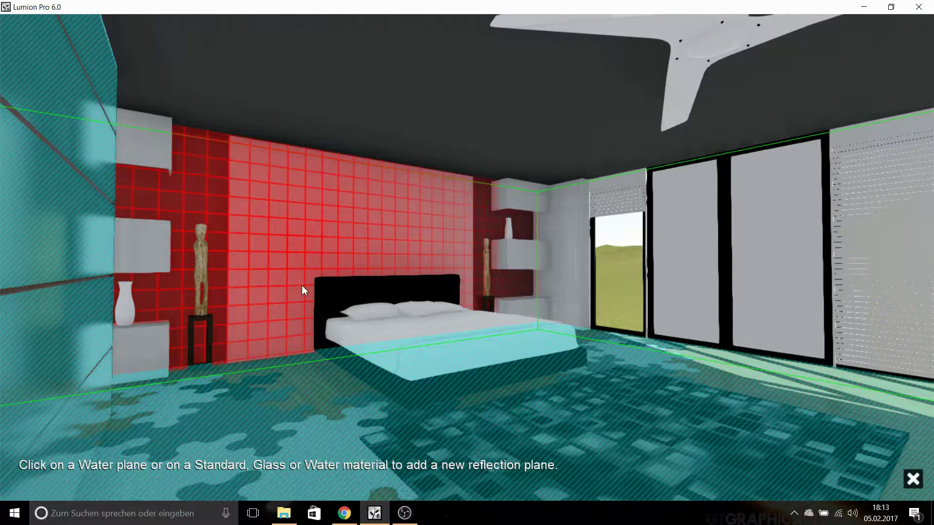
pyautogui.click(302, 288)
pyautogui.click(380, 474)
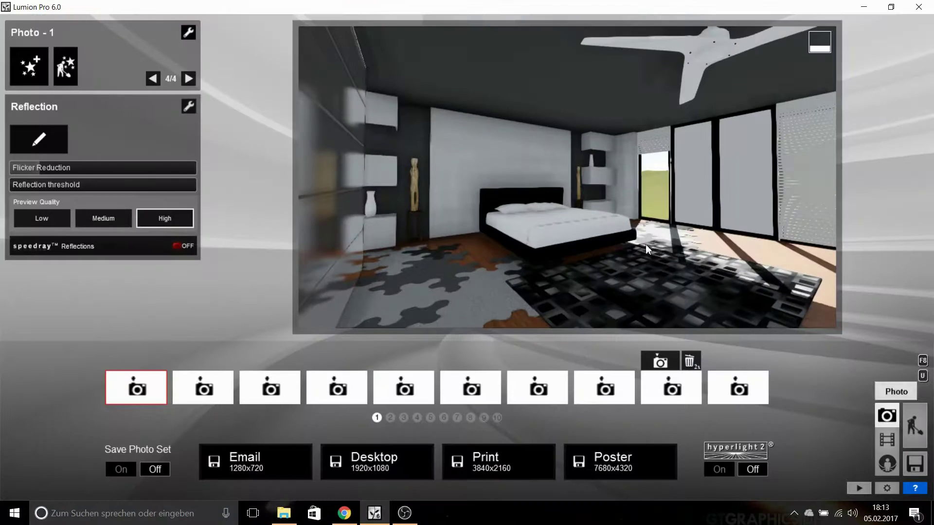
# Apply Indoor Glass Rough Glass 004 to the back wall
pyautogui.click(915, 418)
pyautogui.click(305, 236)
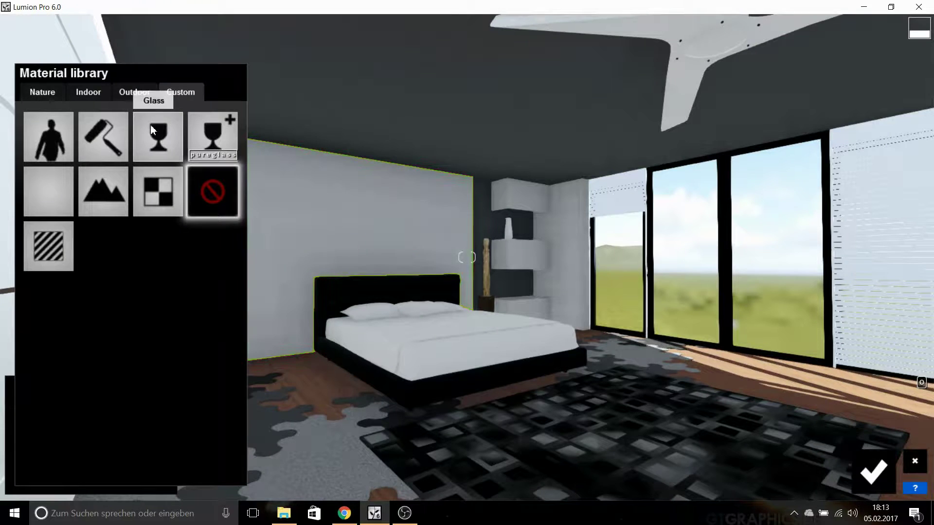
pyautogui.click(107, 98)
pyautogui.click(100, 129)
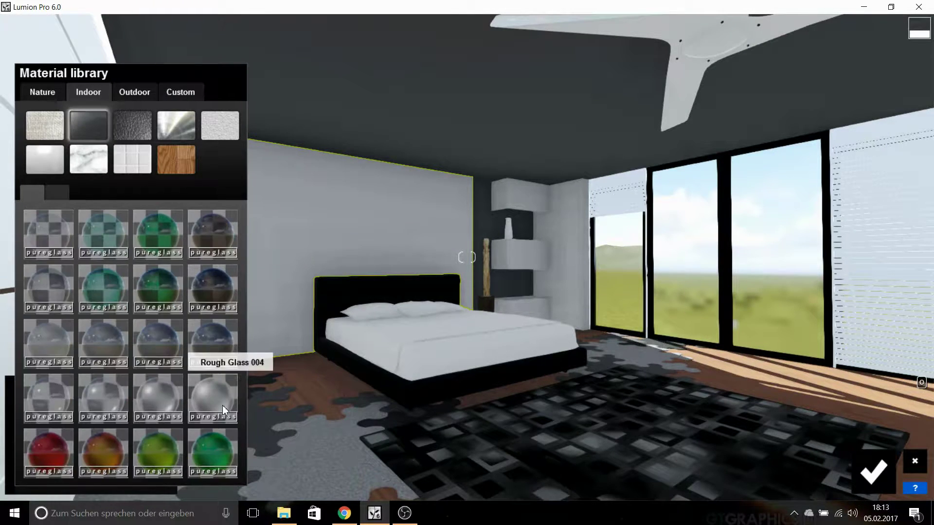
pyautogui.click(222, 406)
# Raise the back wall's reflectivity near maximum, lower glossiness to 0.3, and return to Photo mode
pyautogui.moveTo(103, 345); pyautogui.dragTo(152, 345)
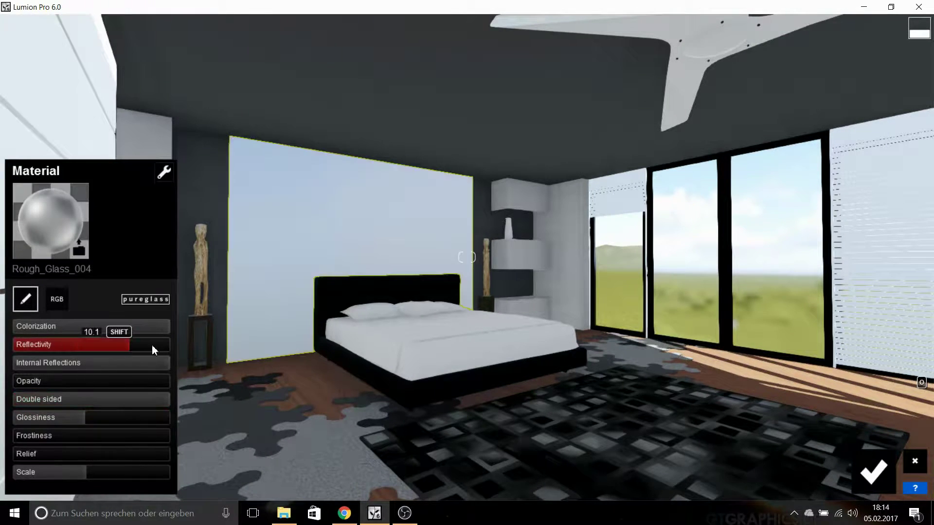
pyautogui.moveTo(85, 418); pyautogui.dragTo(63, 424)
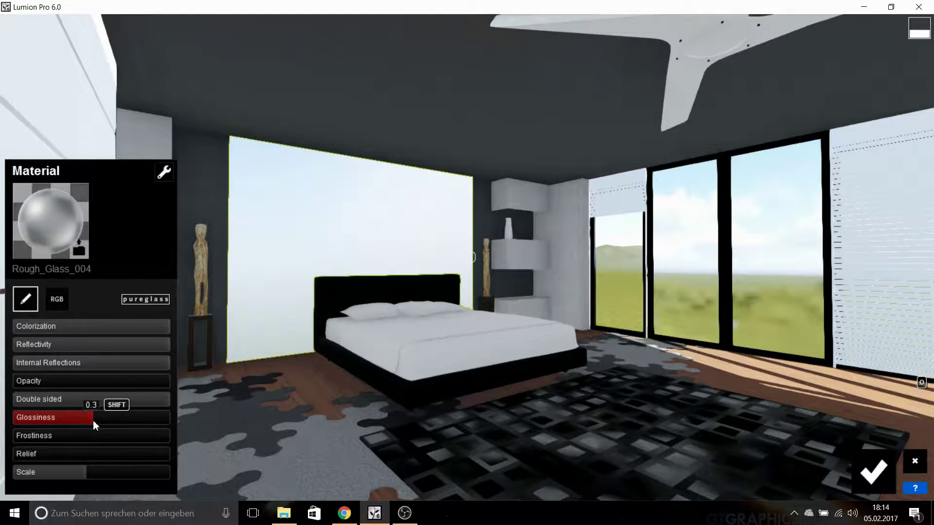
pyautogui.click(874, 470)
pyautogui.click(886, 440)
# Add another reflection plane on the wall in the Reflection effect
pyautogui.click(887, 416)
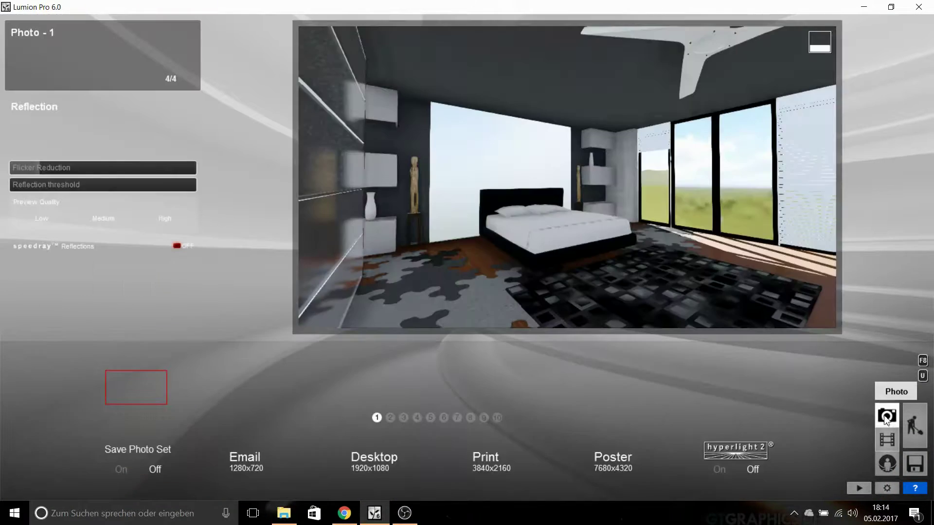
pyautogui.click(39, 140)
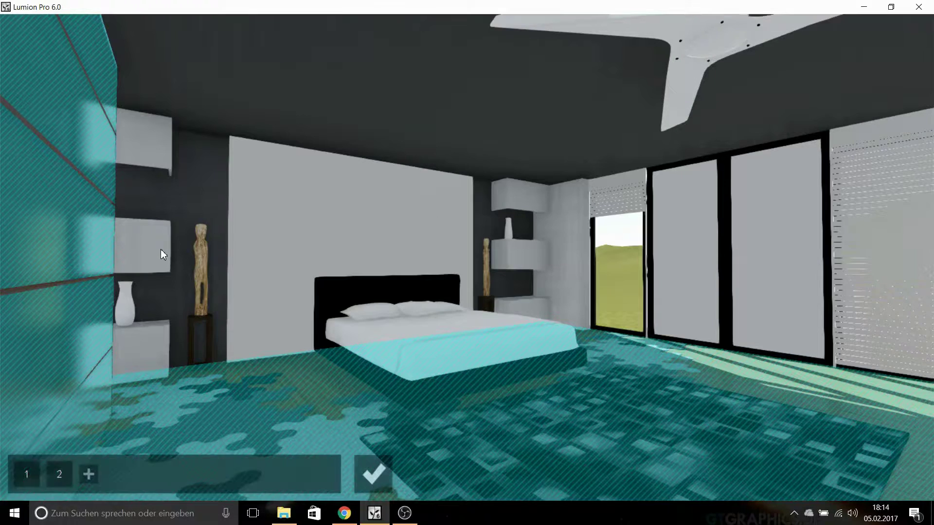
pyautogui.click(91, 474)
pyautogui.click(339, 241)
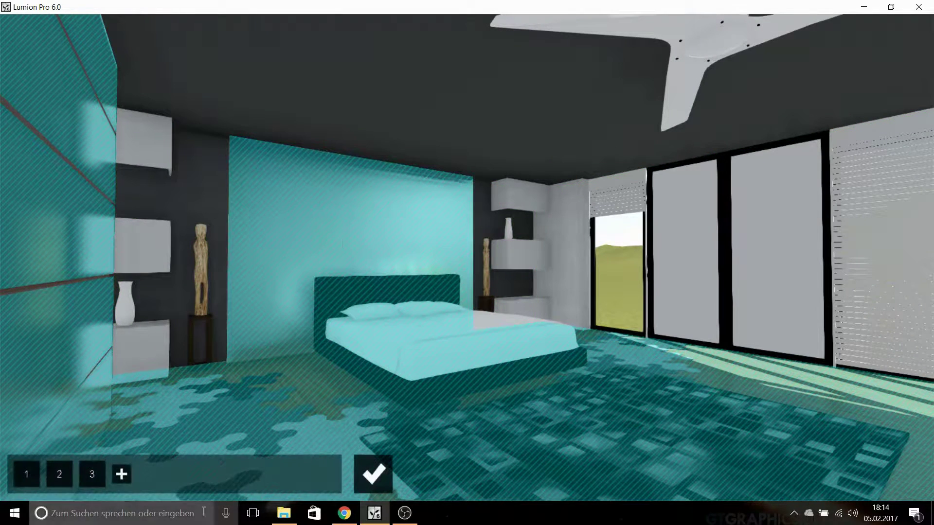
pyautogui.click(378, 471)
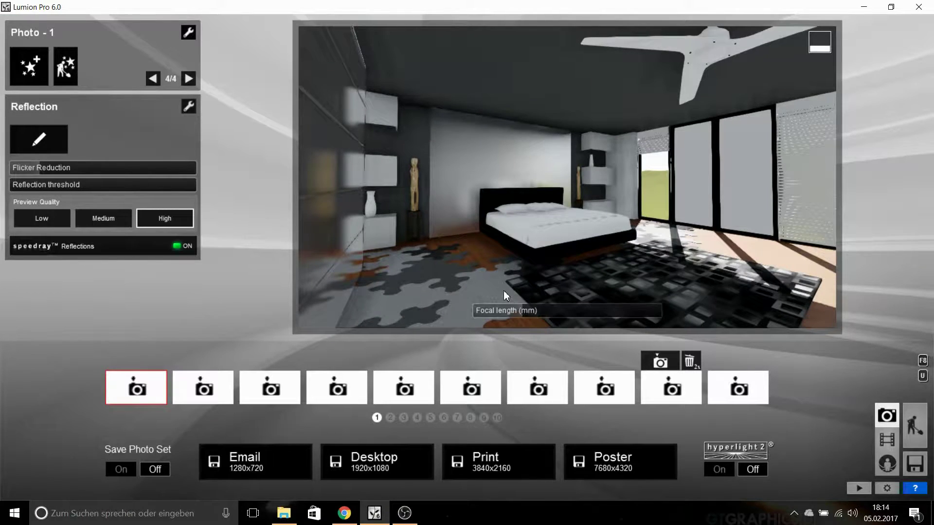
# Render the photo at 1920x1080 and save it as 3d.jpg on the Desktop
pyautogui.click(366, 462)
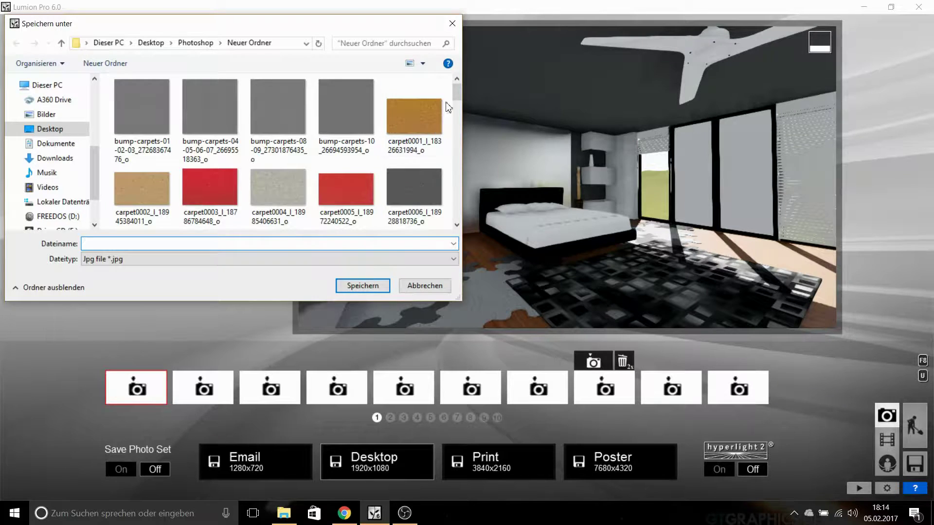
pyautogui.click(46, 114)
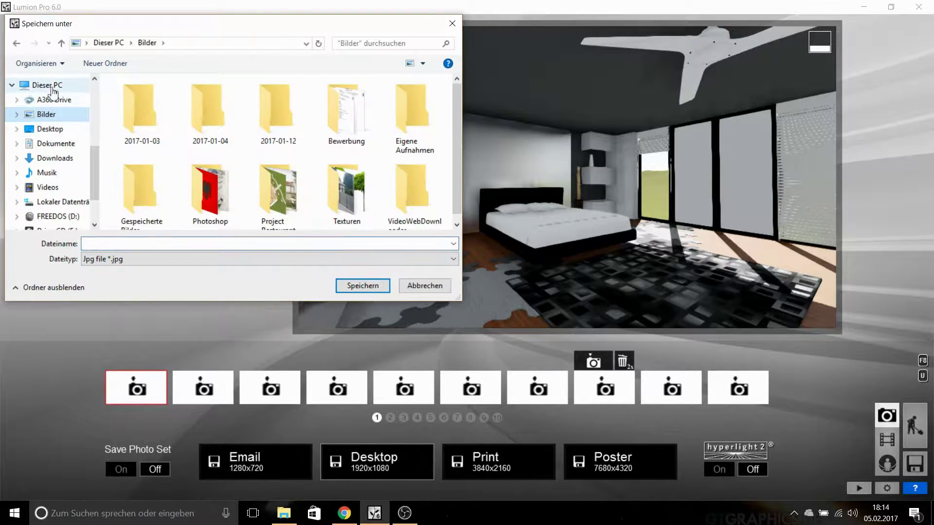
pyautogui.click(47, 84)
pyautogui.click(50, 128)
pyautogui.write('3d')
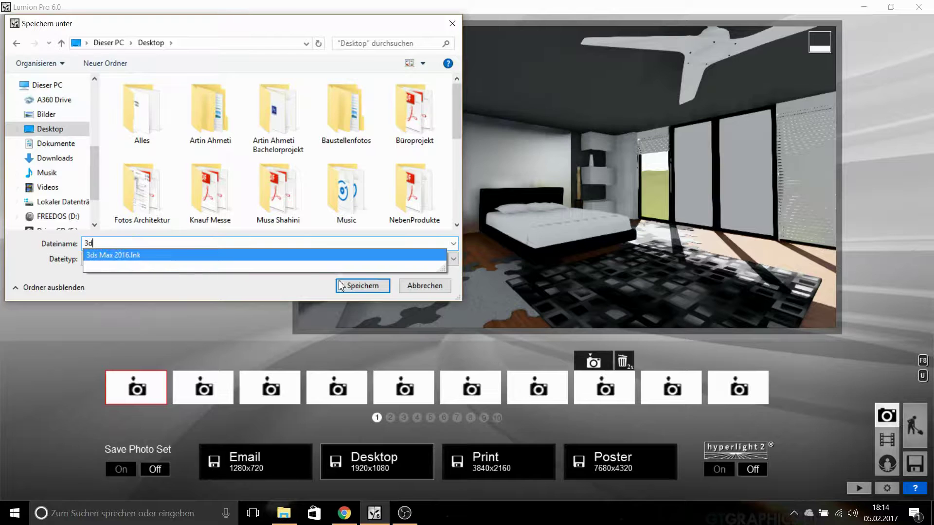
pyautogui.click(347, 287)
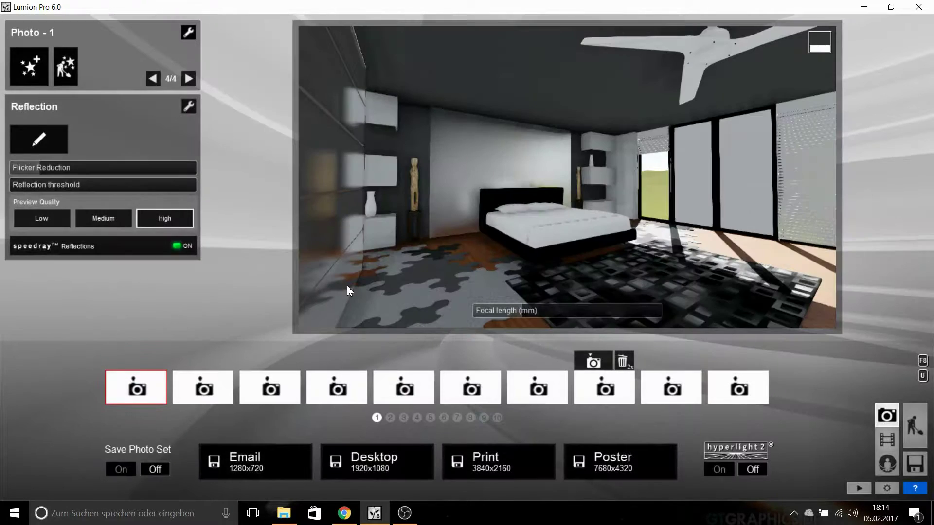
# Open 3d.jpg from the desktop in Photos to review it, then close it
pyautogui.click(863, 7)
pyautogui.doubleClick(403, 386)
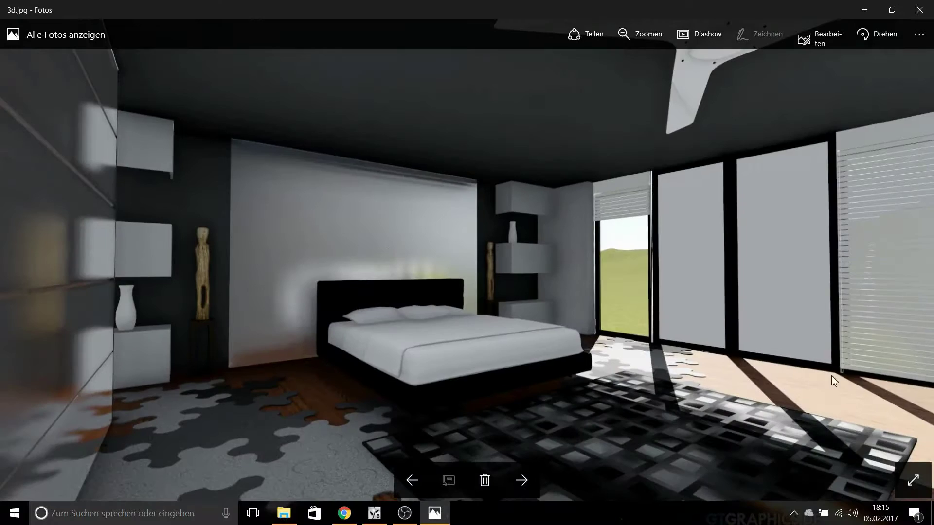
pyautogui.scroll(-2, 329, 358)
pyautogui.scroll(2, 333, 229)
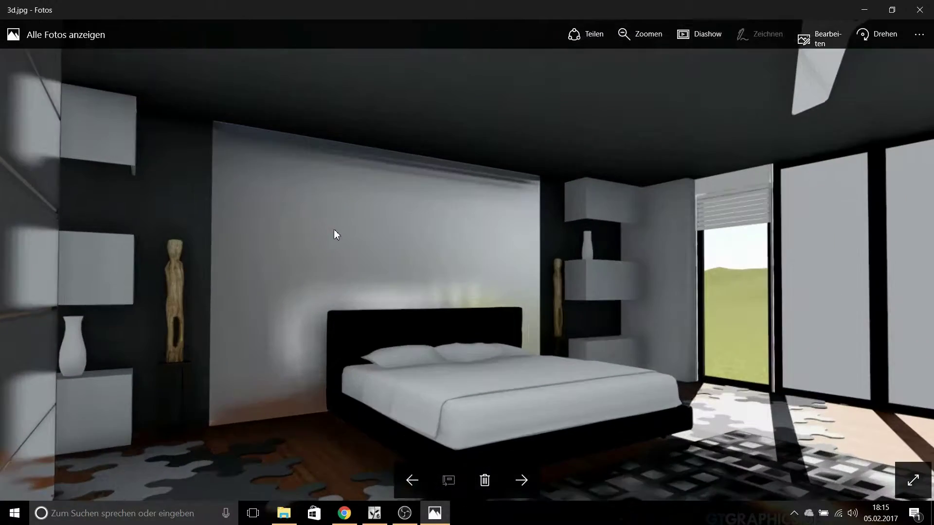
pyautogui.scroll(-2, 334, 229)
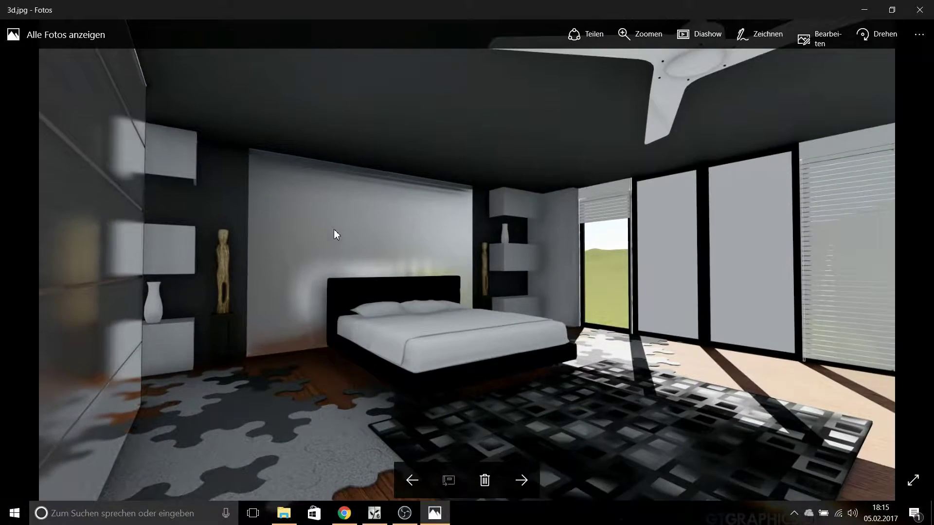
pyautogui.click(919, 10)
# Try Glass Advanced and Interior Glass 001 on the window glass, then cancel the change
pyautogui.click(374, 513)
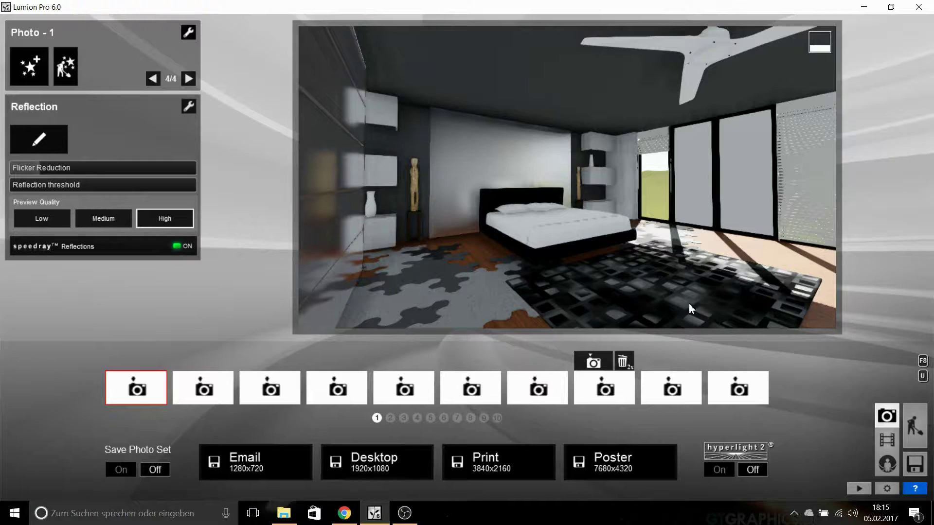
pyautogui.click(914, 425)
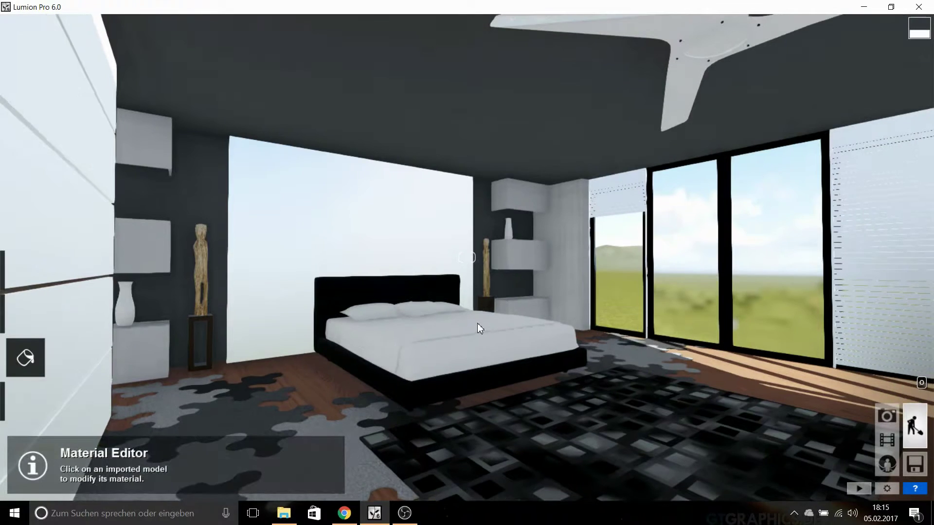
pyautogui.click(697, 291)
pyautogui.click(50, 282)
pyautogui.click(209, 139)
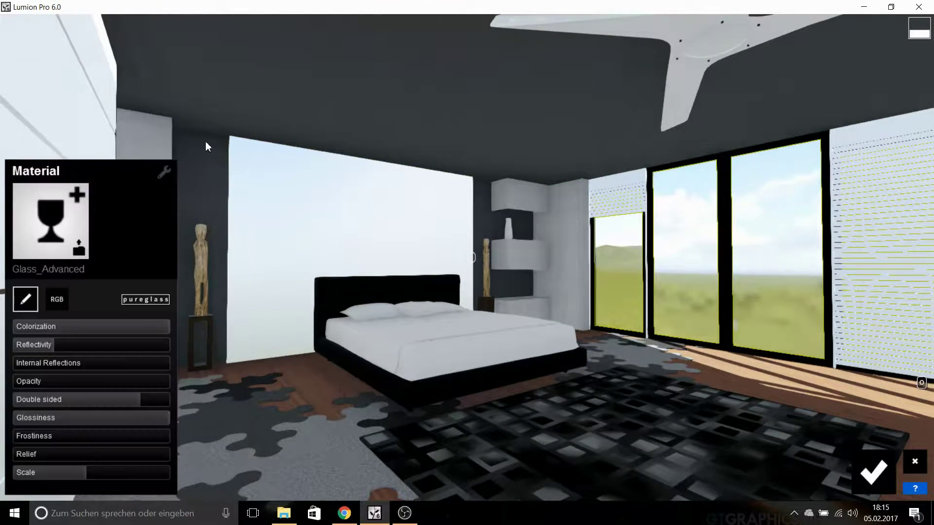
pyautogui.click(53, 219)
pyautogui.click(91, 93)
pyautogui.click(94, 127)
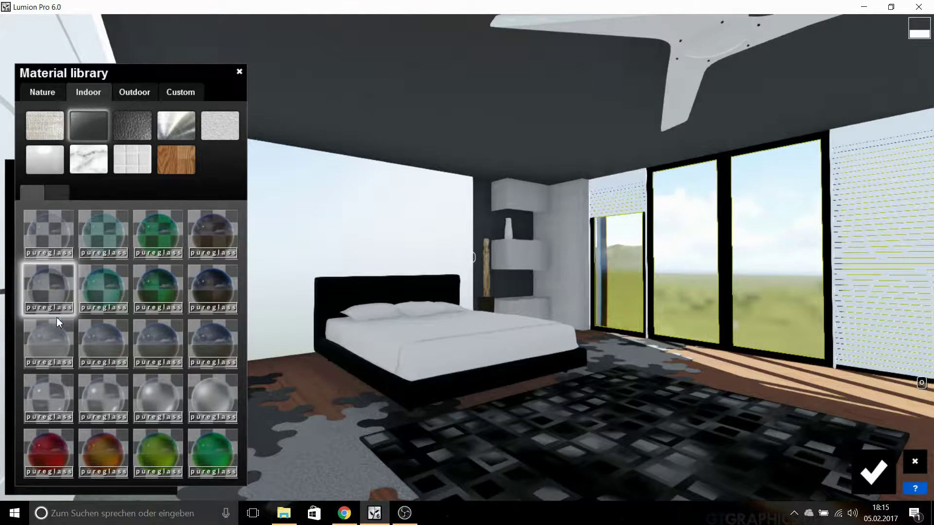
pyautogui.click(54, 232)
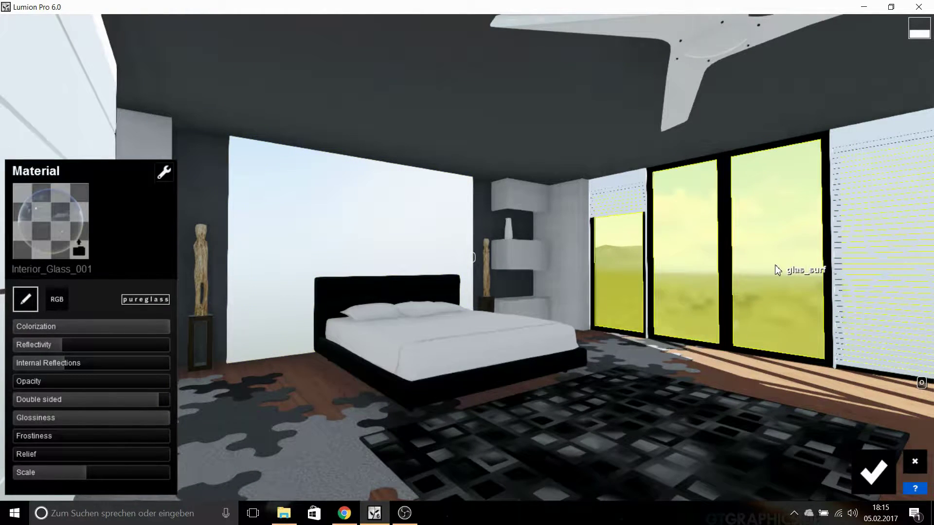
pyautogui.press('Escape')
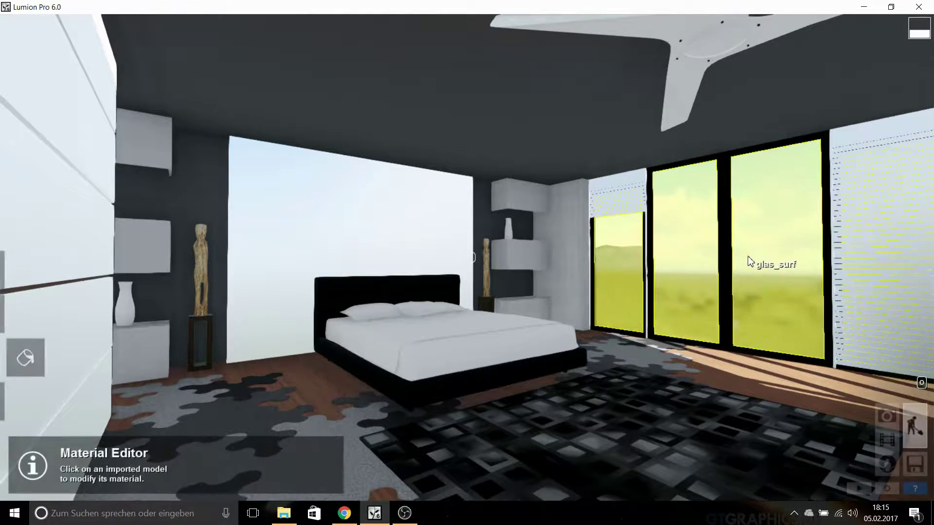
# Set the window glass reflectivity to 2.5 and confirm
pyautogui.click(746, 261)
pyautogui.moveTo(71, 412)
pyautogui.mouseDown()
pyautogui.moveTo(151, 386)
pyautogui.moveTo(86, 387)
pyautogui.mouseUp()
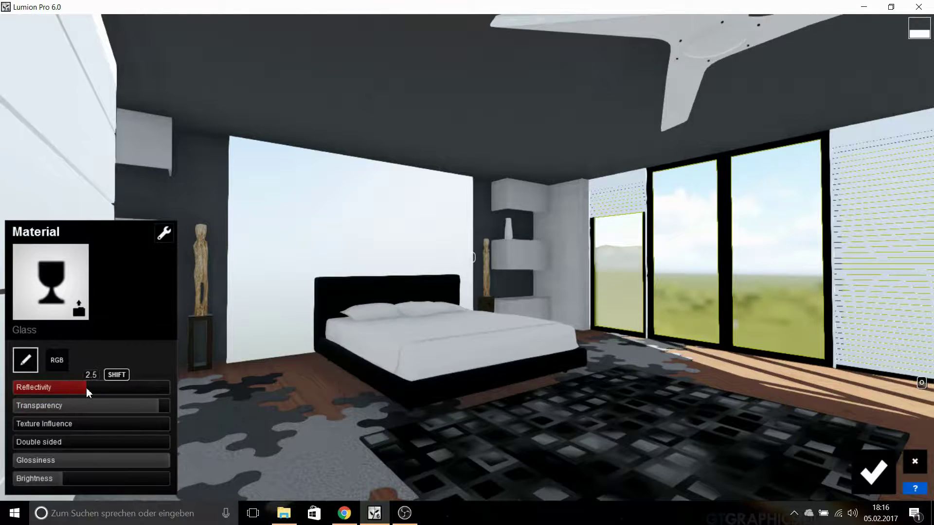
pyautogui.click(873, 470)
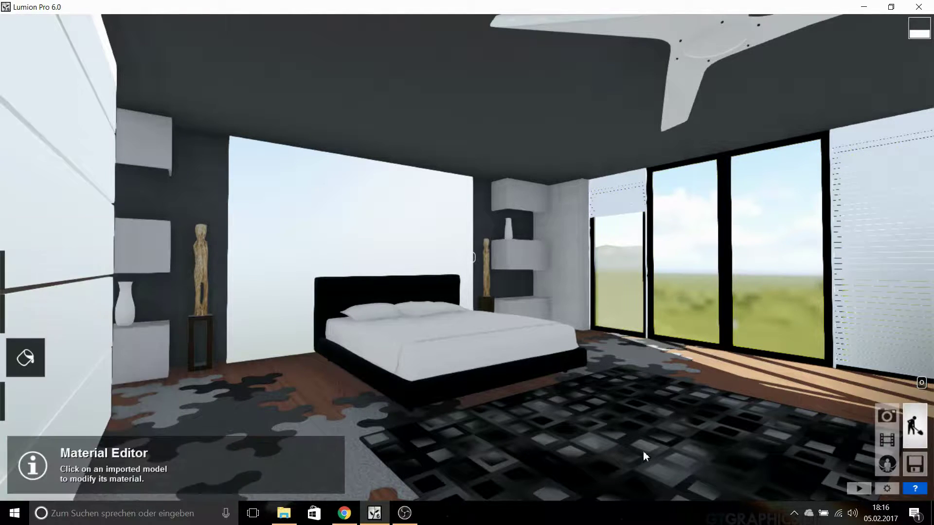
# Try Interior Glass 001, then apply Leather 006C to the wall behind the bed
pyautogui.click(377, 214)
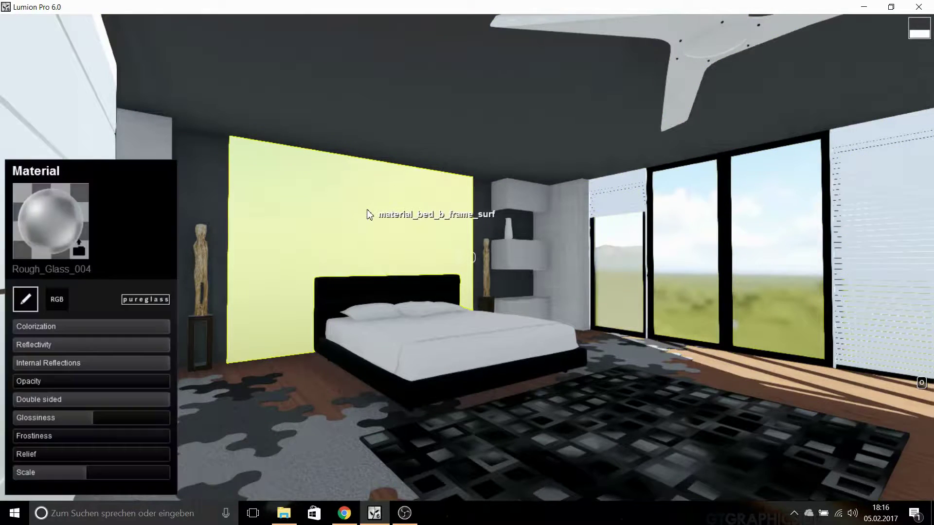
pyautogui.click(50, 208)
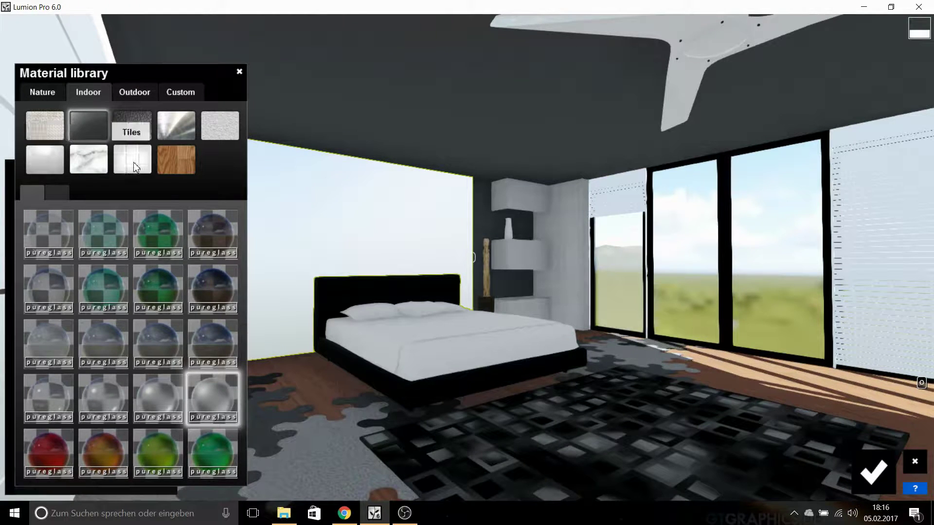
pyautogui.click(59, 232)
pyautogui.click(74, 212)
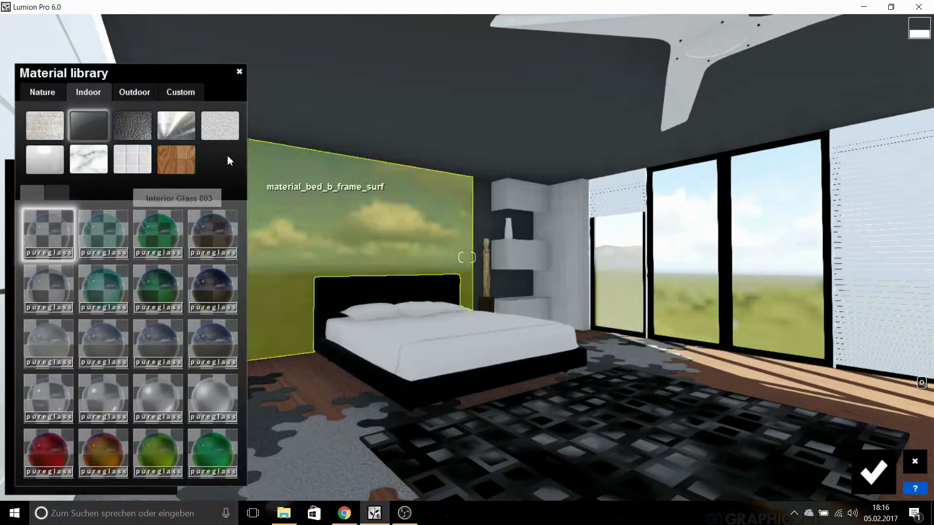
pyautogui.click(54, 241)
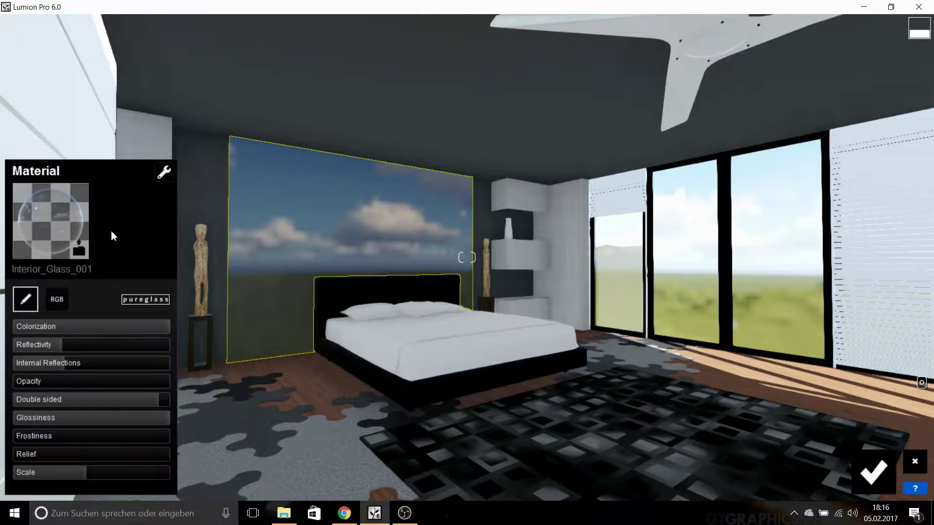
pyautogui.click(84, 255)
pyautogui.click(173, 124)
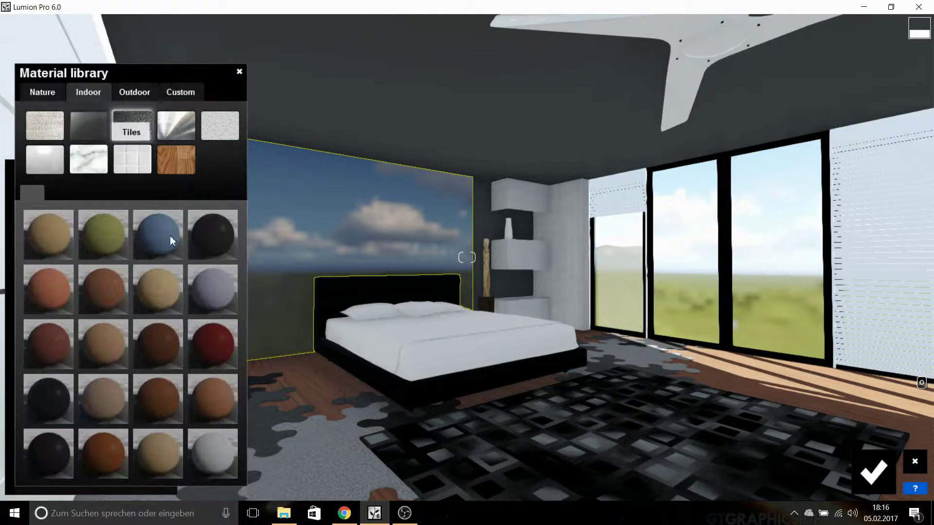
pyautogui.click(208, 233)
# Load a custom colour texture from the Holz textur folder into the leather material
pyautogui.click(122, 281)
pyautogui.scroll(-3, 331, 122)
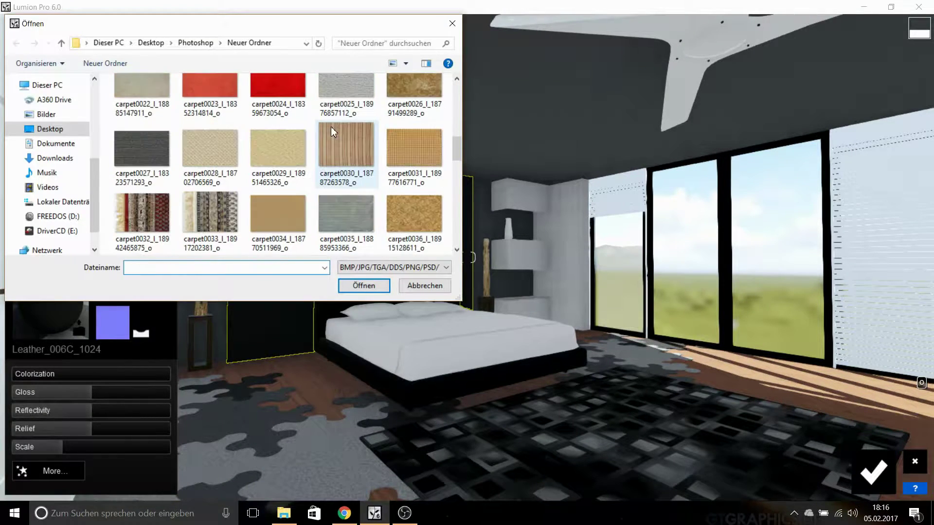
pyautogui.scroll(-3, 333, 141)
pyautogui.scroll(-3, 334, 151)
pyautogui.scroll(-5, 334, 152)
pyautogui.click(61, 43)
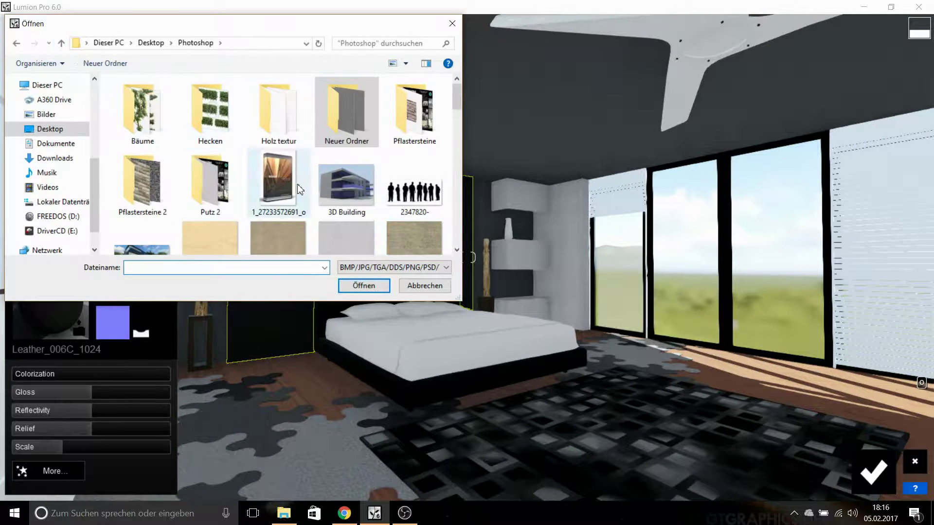
pyautogui.doubleClick(294, 141)
pyautogui.doubleClick(424, 240)
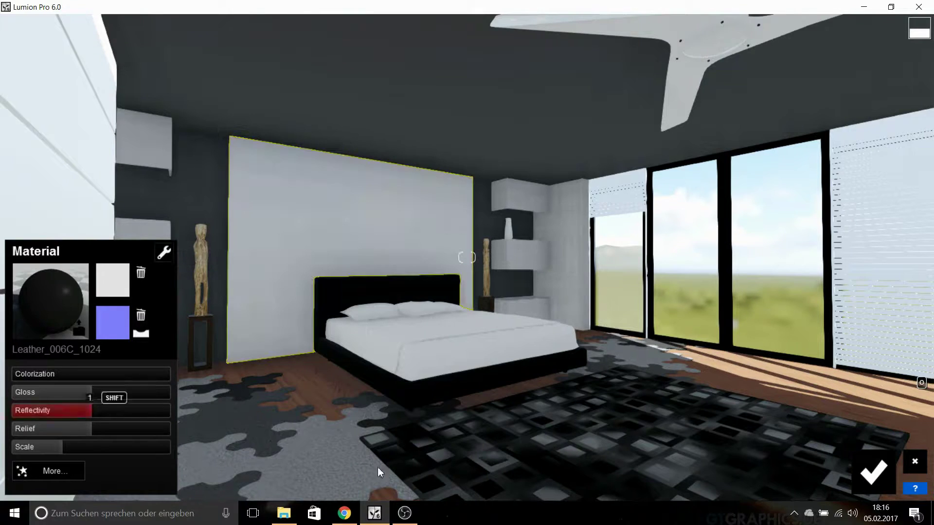
# Lower the wall's gloss, raise its reflectivity to about 1.7, and confirm
pyautogui.click(57, 391)
pyautogui.click(145, 413)
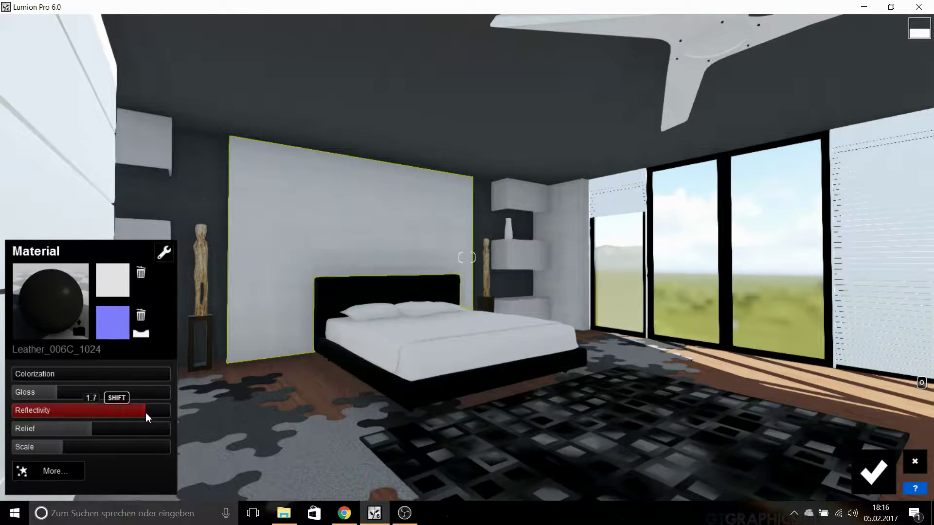
pyautogui.click(117, 396)
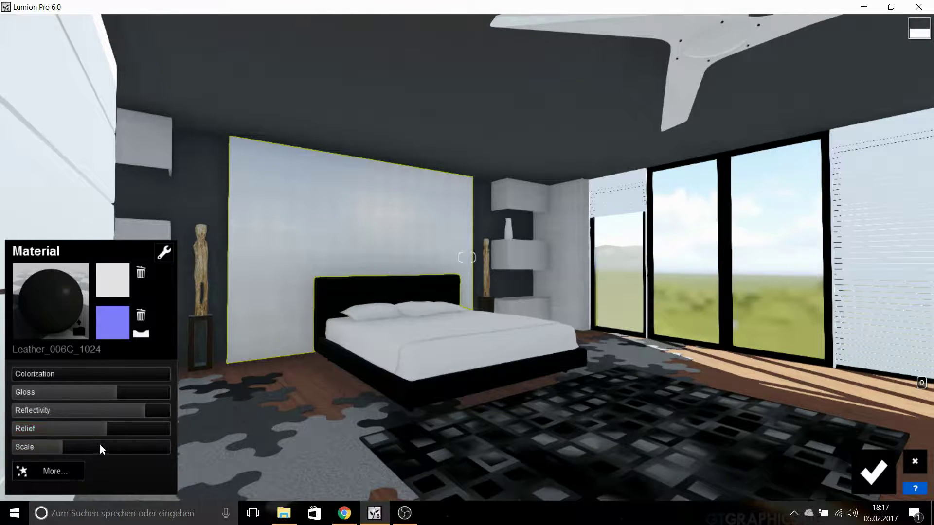
pyautogui.click(155, 411)
pyautogui.click(98, 392)
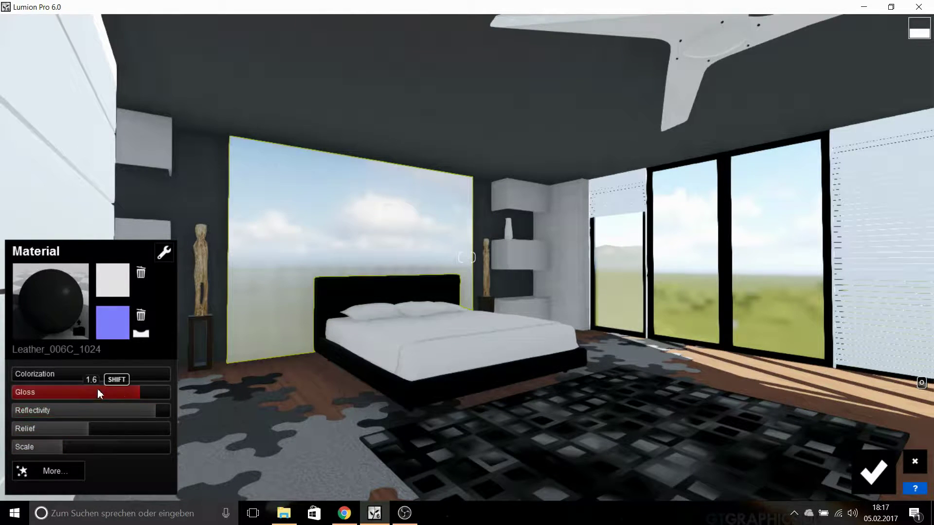
pyautogui.click(873, 471)
pyautogui.click(530, 196)
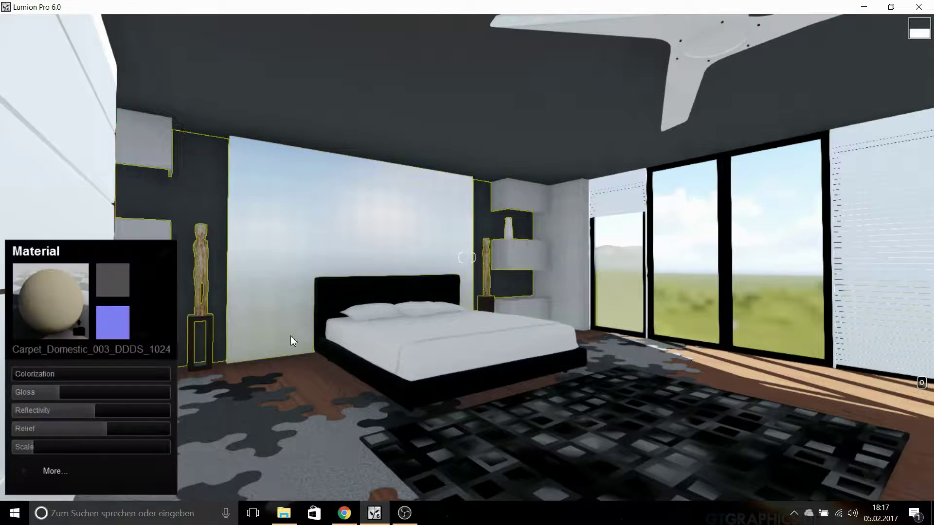
# Raise the current shelf material's gloss to 1.5 without loading a new texture
pyautogui.click(109, 279)
pyautogui.press('Escape')
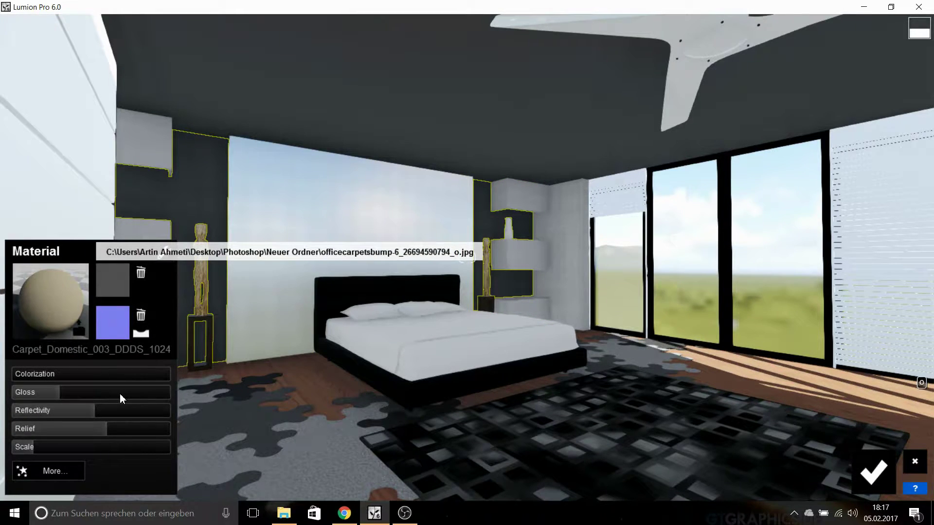
pyautogui.moveTo(127, 394); pyautogui.dragTo(129, 399)
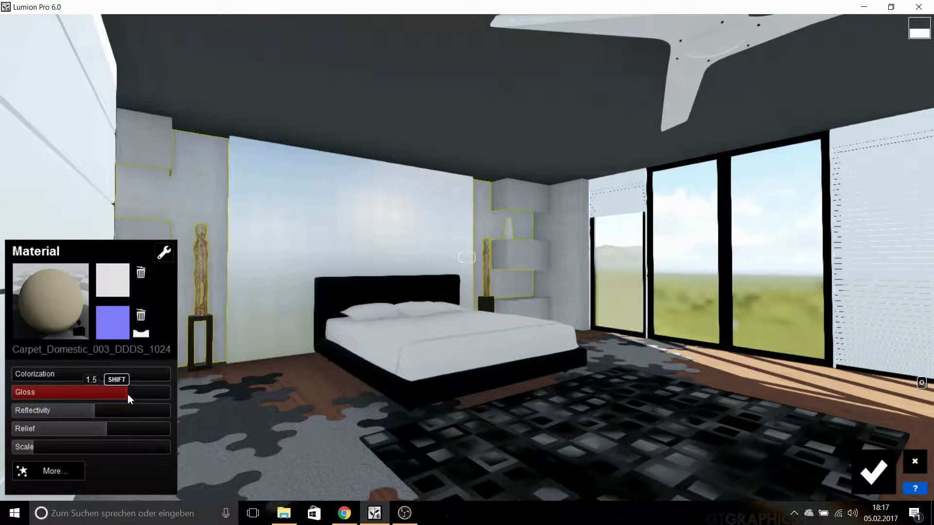
pyautogui.press('Escape')
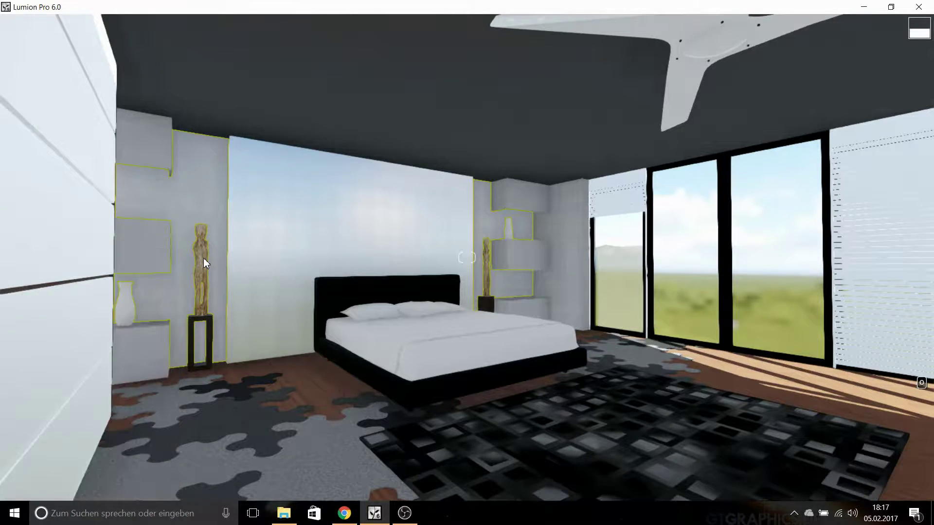
# Give the shelves Indoor Carpet Domestic 003 with a white colour map, more gloss and reflectivity, and less relief
pyautogui.click(520, 205)
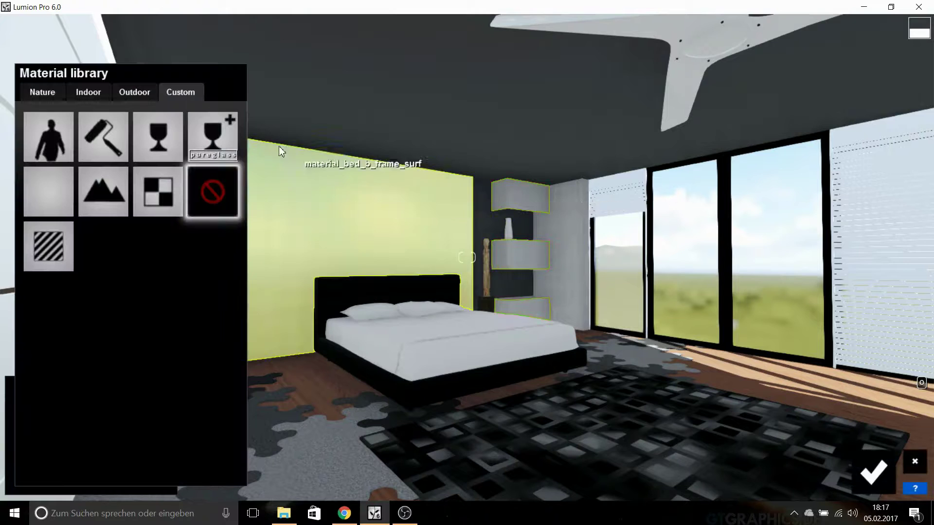
pyautogui.click(89, 92)
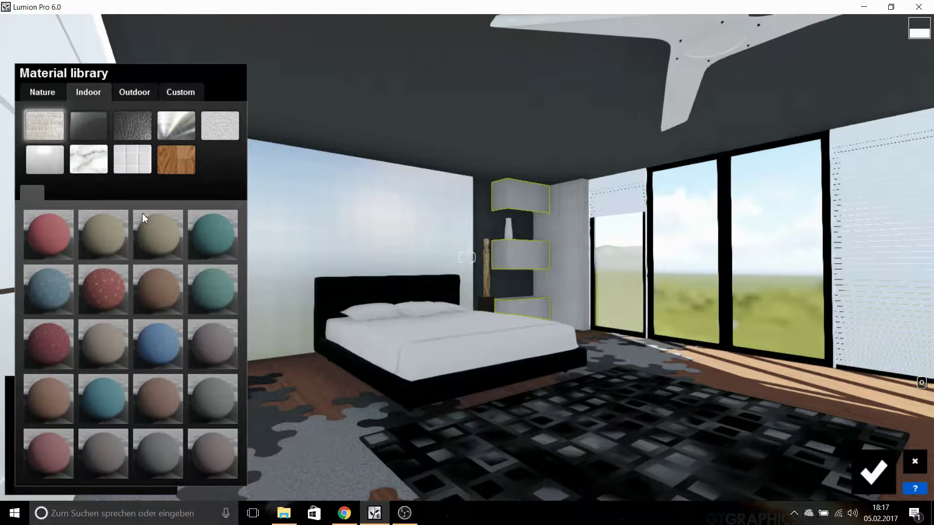
pyautogui.click(173, 258)
pyautogui.click(124, 287)
pyautogui.click(428, 277)
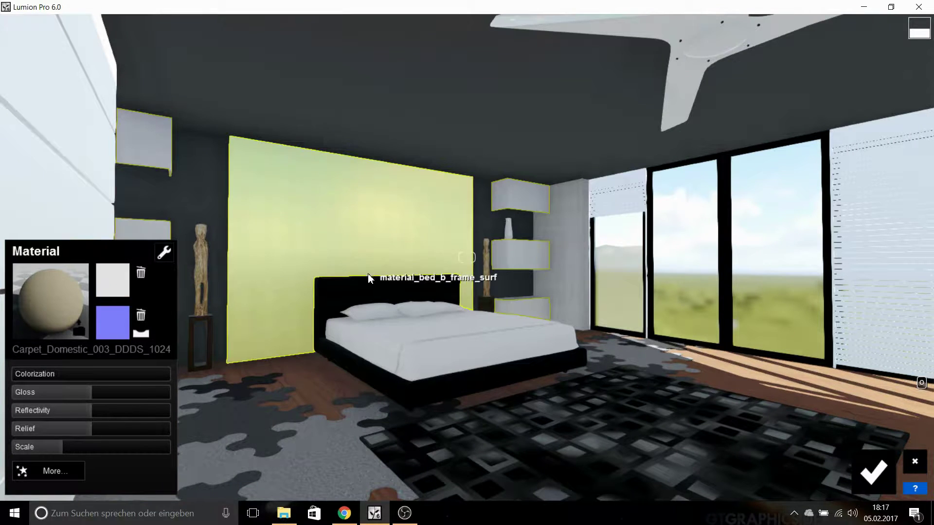
pyautogui.click(137, 392)
pyautogui.click(152, 411)
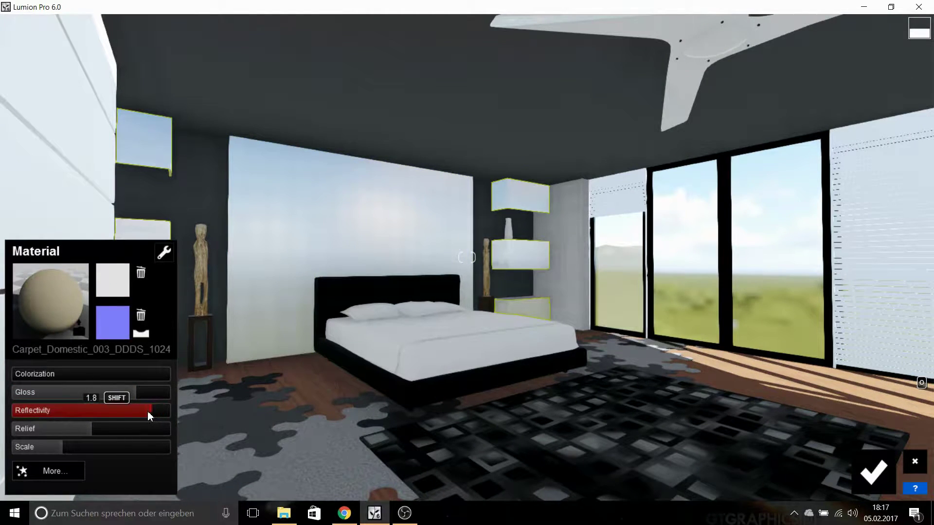
pyautogui.click(78, 430)
pyautogui.click(109, 395)
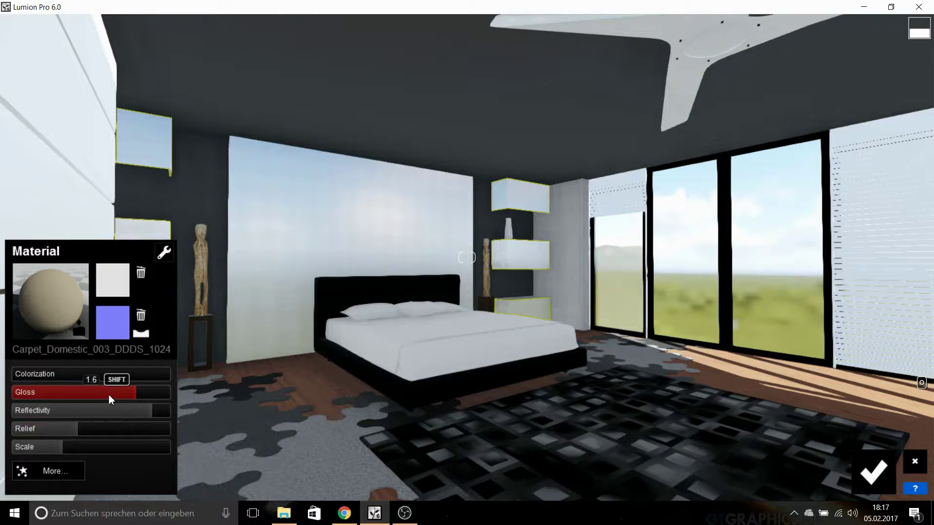
pyautogui.click(873, 472)
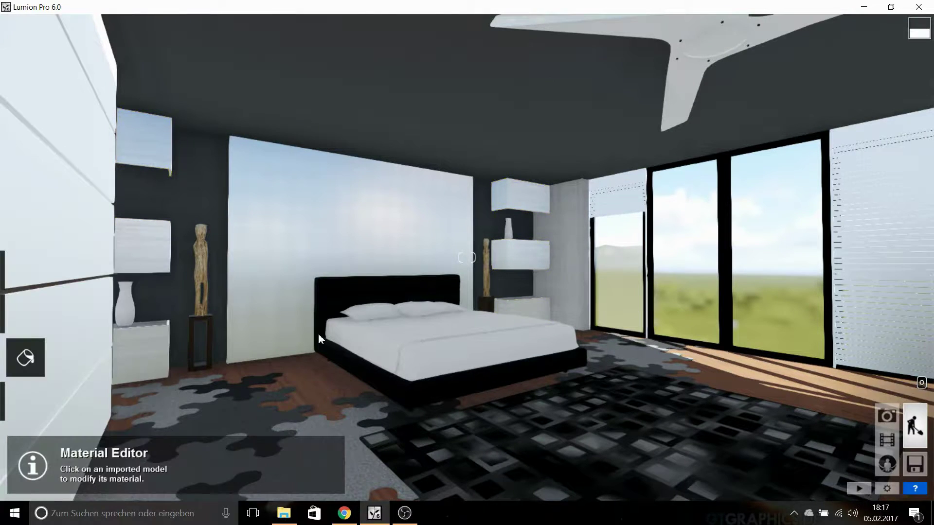
# Apply the Indoor Wood_Floor_009 material to the left wardrobe wall
pyautogui.press('a')
pyautogui.click(122, 225)
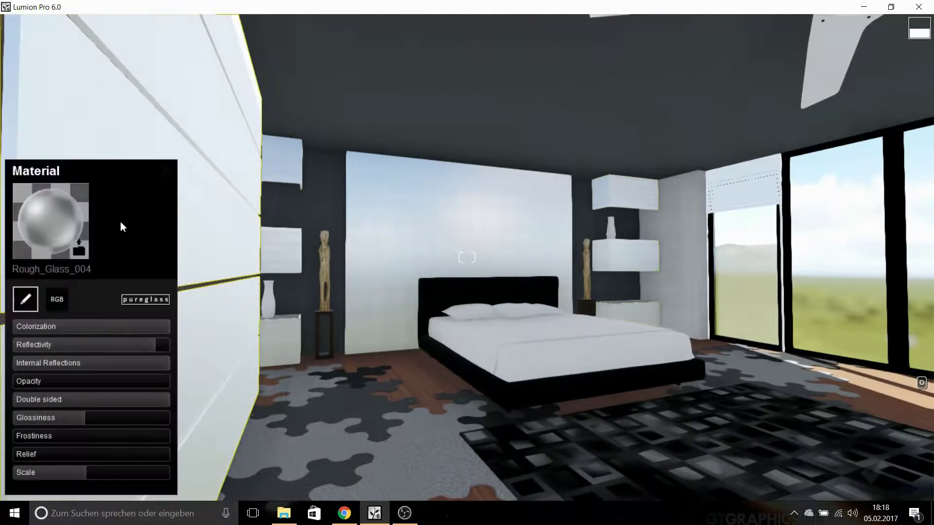
pyautogui.click(63, 217)
pyautogui.click(176, 157)
pyautogui.click(212, 289)
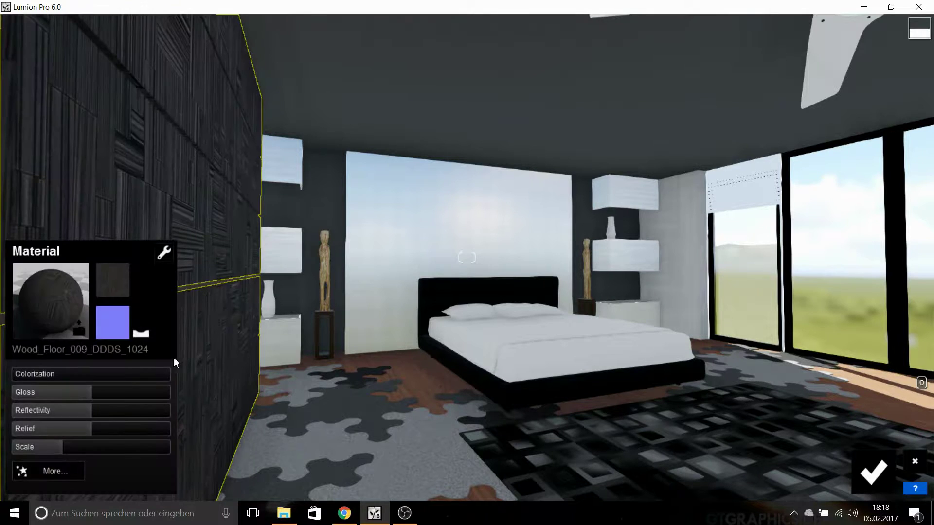
pyautogui.click(171, 292)
pyautogui.press('Escape')
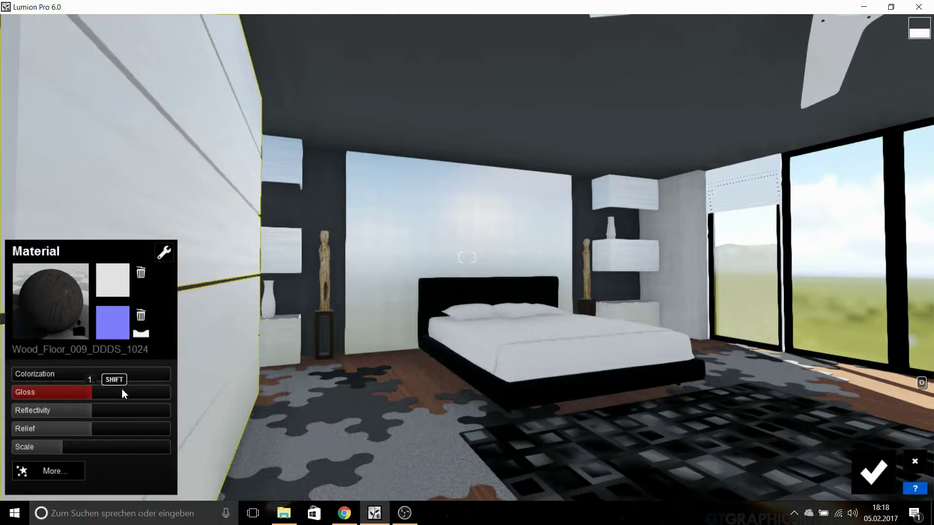
# Tune the wall's gloss, shrink the wood texture scale to 0.2, and confirm
pyautogui.moveTo(121, 389)
pyautogui.keyDown('shift'); pyautogui.mouseDown()
pyautogui.moveTo(126, 411)
pyautogui.moveTo(155, 414)
pyautogui.mouseUp(); pyautogui.keyUp('shift')
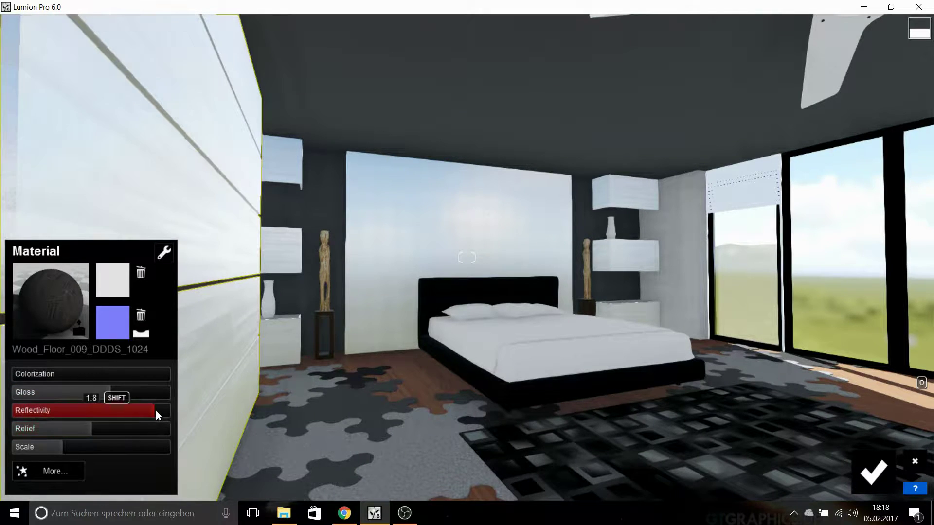
pyautogui.click(94, 394)
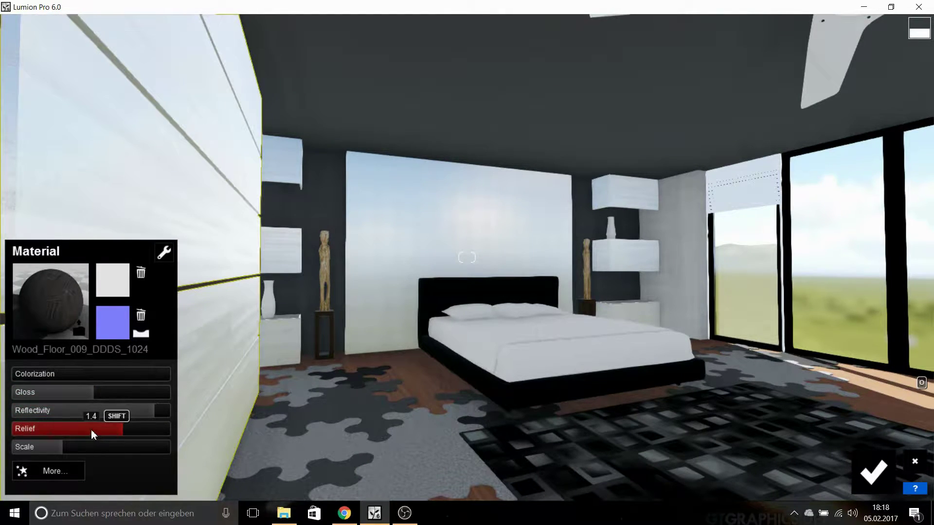
pyautogui.click(47, 453)
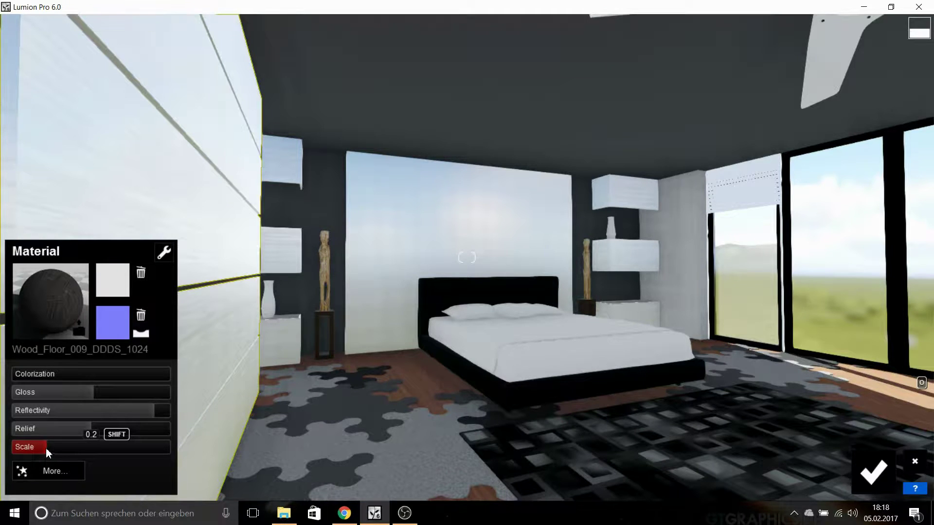
pyautogui.click(873, 471)
pyautogui.moveTo(751, 313); pyautogui.dragTo(827, 291, button='right')
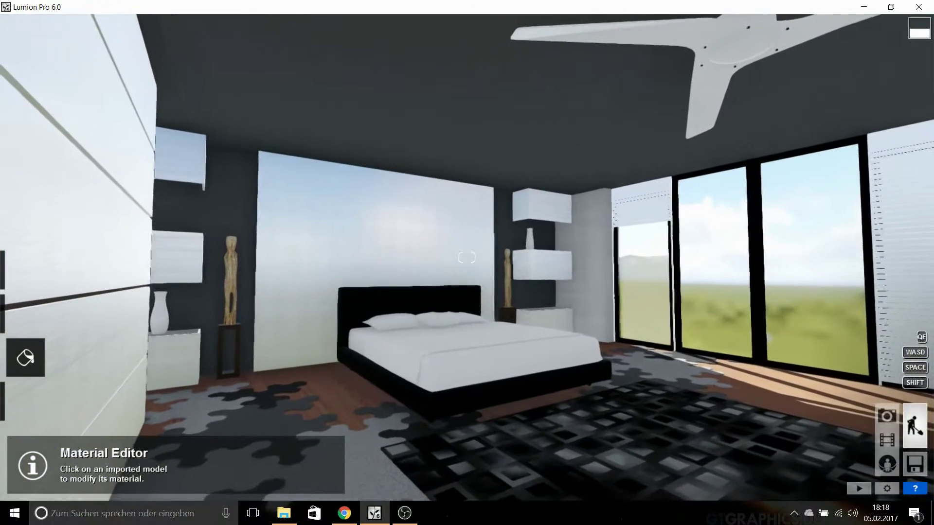
# Render the bedroom view at Desktop 1920x1080 and save it as a JPG on the Desktop
pyautogui.click(885, 422)
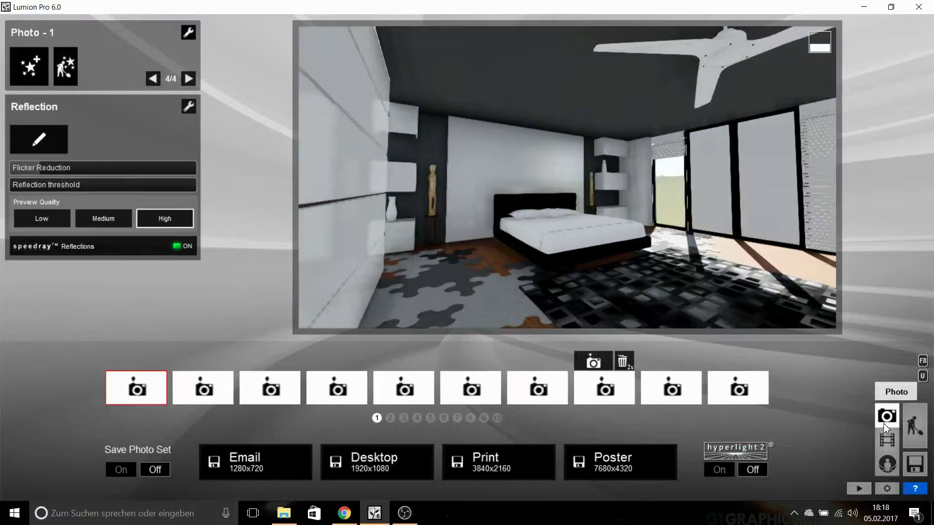
pyautogui.click(334, 462)
pyautogui.scroll(-5, 448, 119)
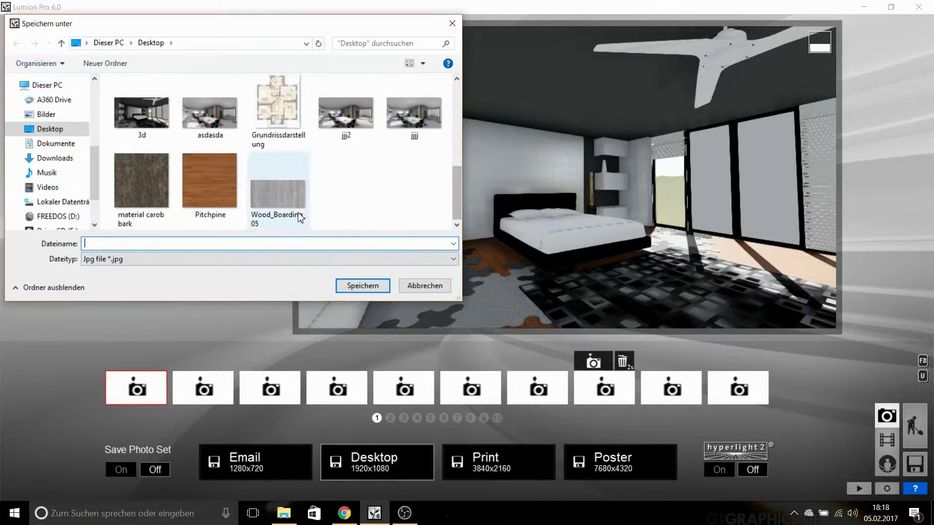
pyautogui.write('ss')
pyautogui.click(379, 285)
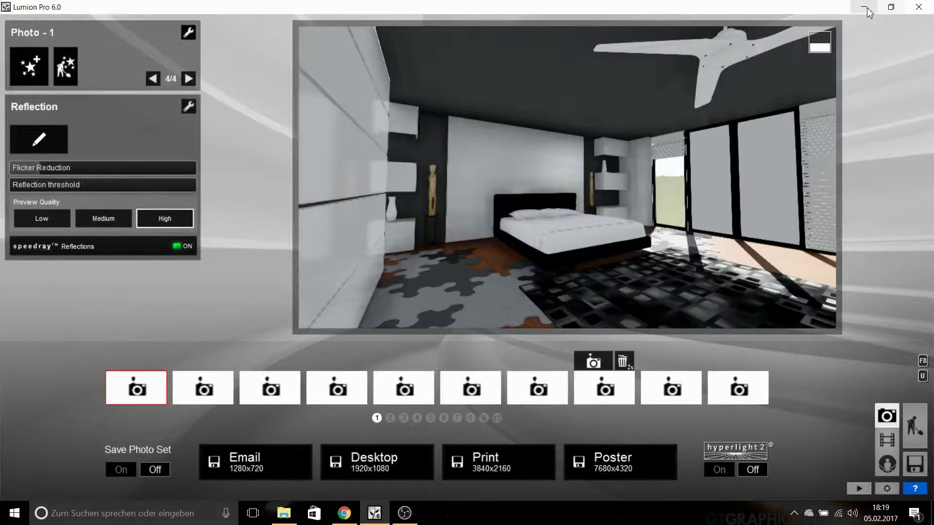
pyautogui.click(867, 9)
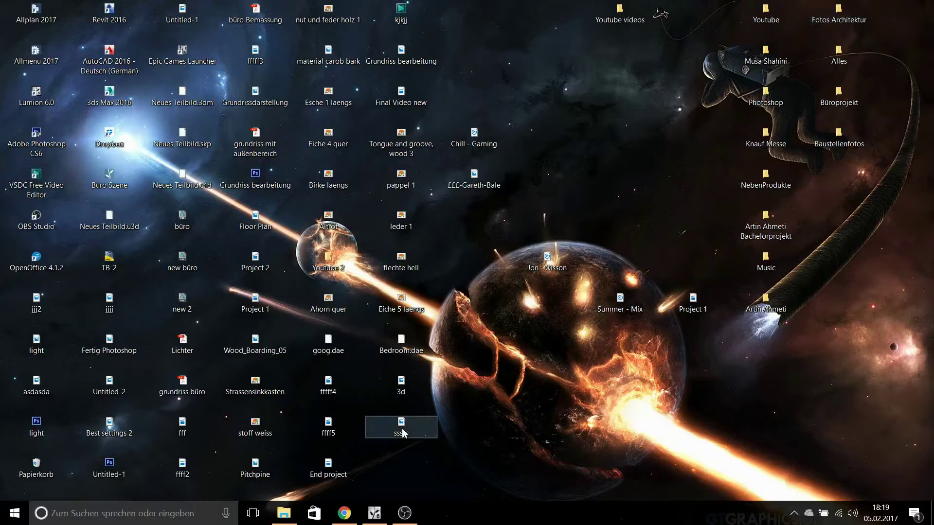
pyautogui.doubleClick(496, 384)
pyautogui.scroll(2, 495, 365)
pyautogui.scroll(2, 515, 375)
pyautogui.moveTo(516, 374)
pyautogui.mouseDown()
pyautogui.moveTo(428, 272)
pyautogui.moveTo(719, 314)
pyautogui.moveTo(604, 239)
pyautogui.moveTo(603, 339)
pyautogui.moveTo(406, 241)
pyautogui.moveTo(274, 370)
pyautogui.moveTo(334, 316)
pyautogui.moveTo(233, 200)
pyautogui.mouseUp()
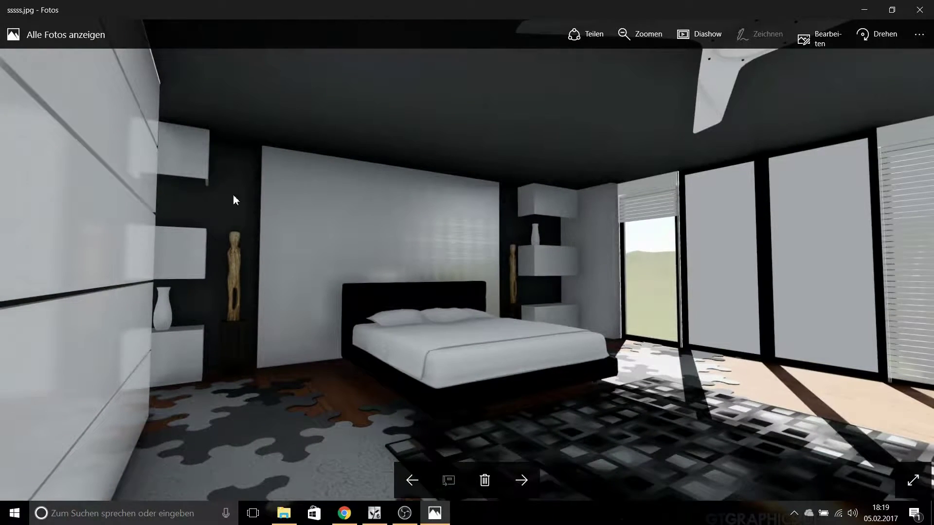
pyautogui.click(919, 10)
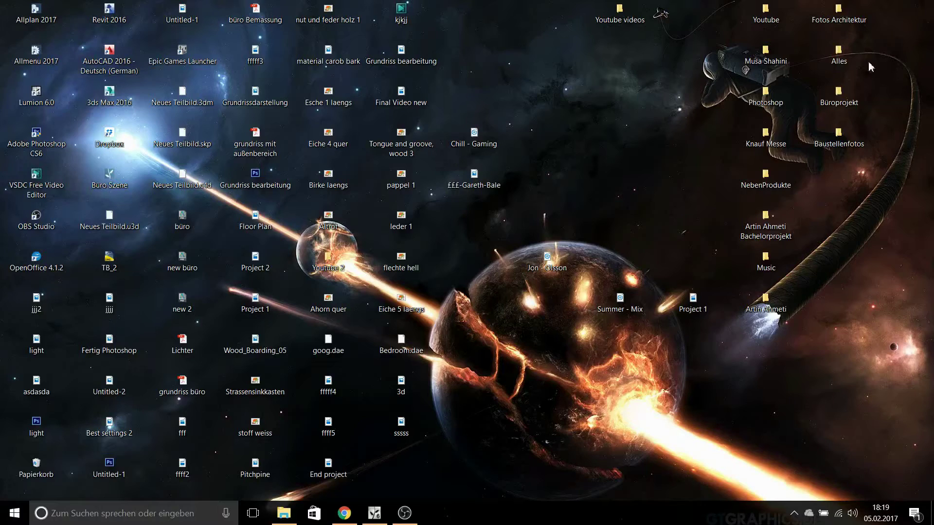
pyautogui.click(373, 514)
# Back in Build mode, swing the sun round to shine from the east
pyautogui.click(914, 425)
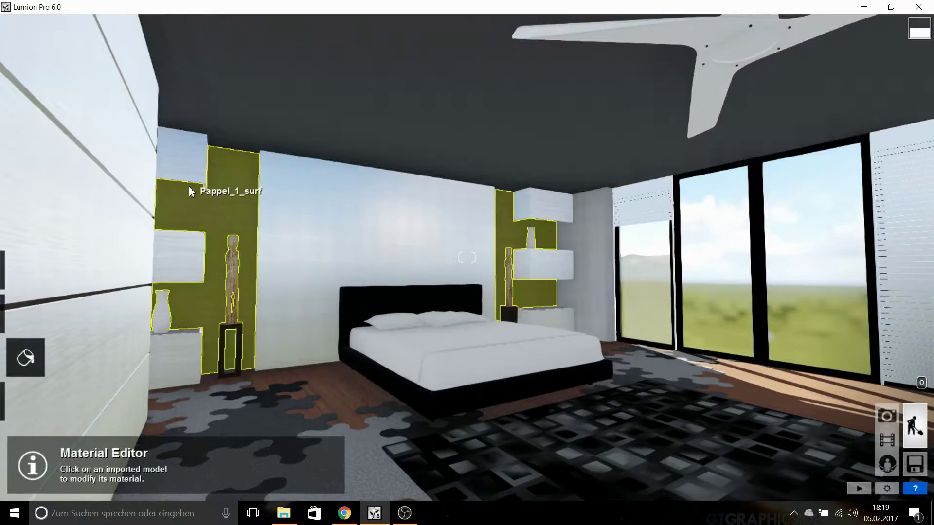
pyautogui.press('w')
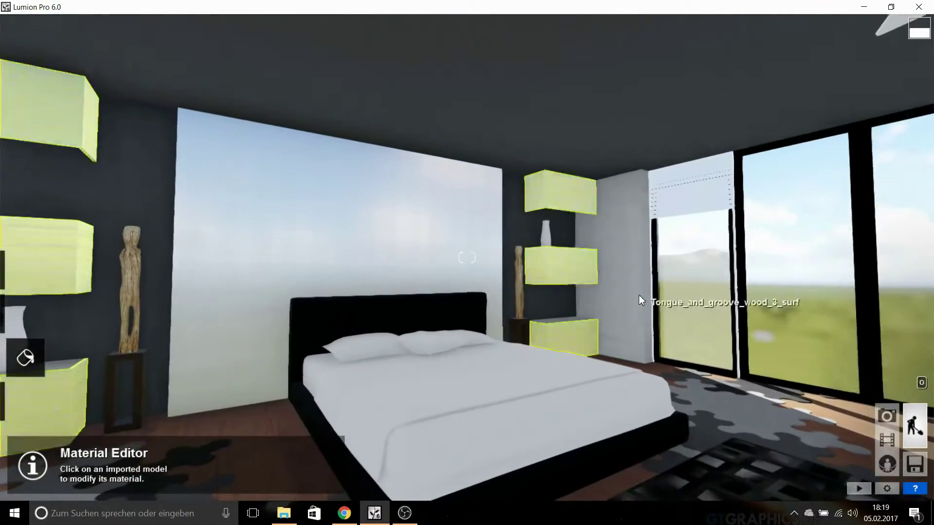
pyautogui.press('s')
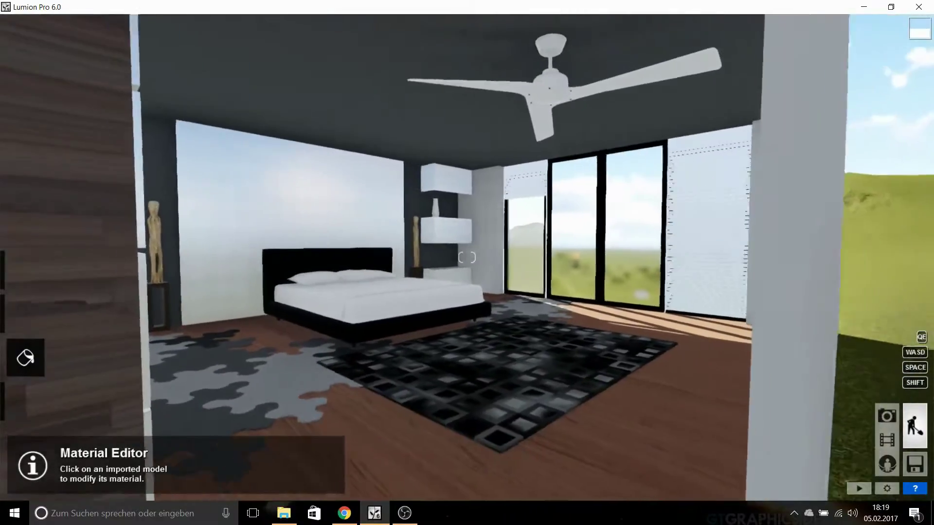
pyautogui.moveTo(467, 256); pyautogui.dragTo(467, 257, button='right')
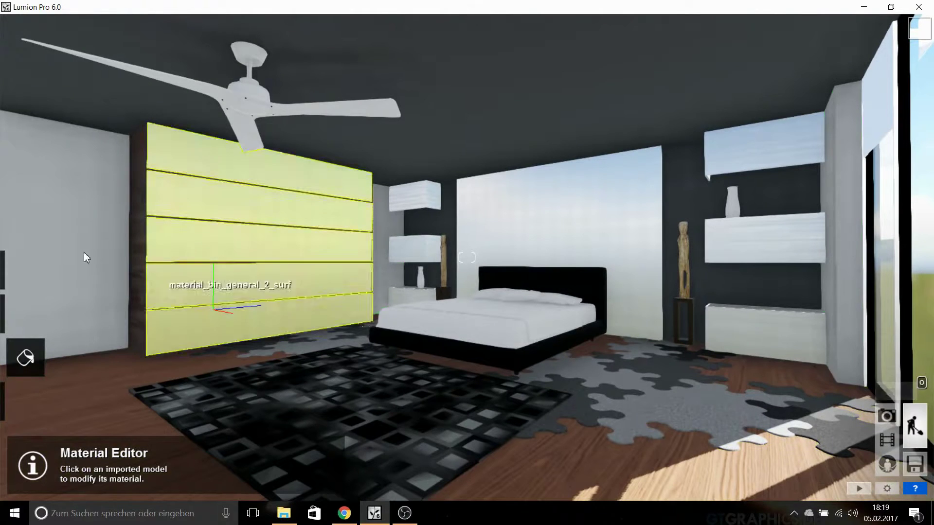
pyautogui.click(24, 270)
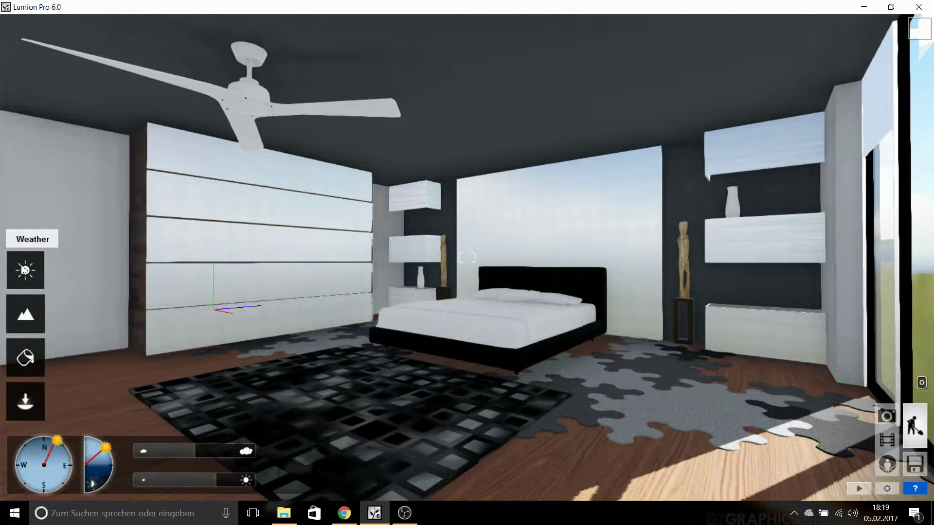
pyautogui.moveTo(57, 441); pyautogui.dragTo(69, 468)
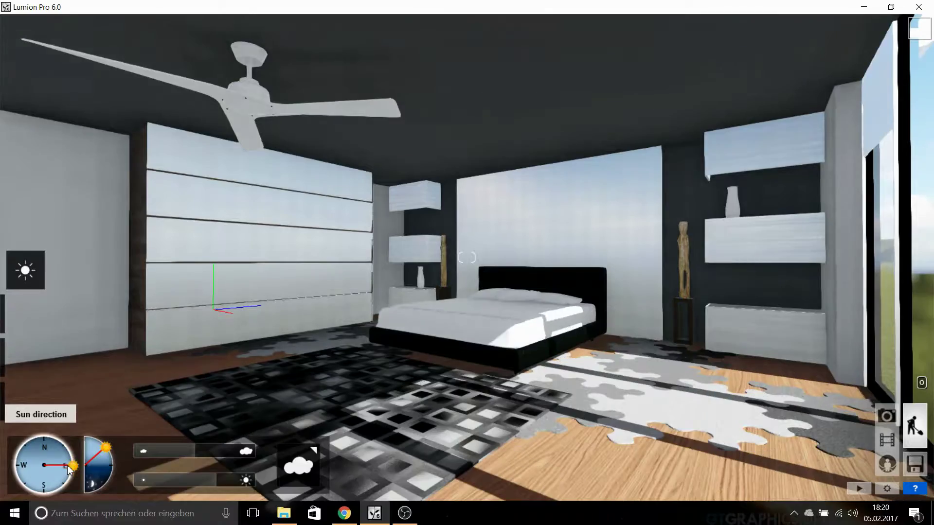
# Lower the camera toward mattress height and switch to object-editing mode
pyautogui.moveTo(207, 374); pyautogui.dragTo(207, 375, button='right')
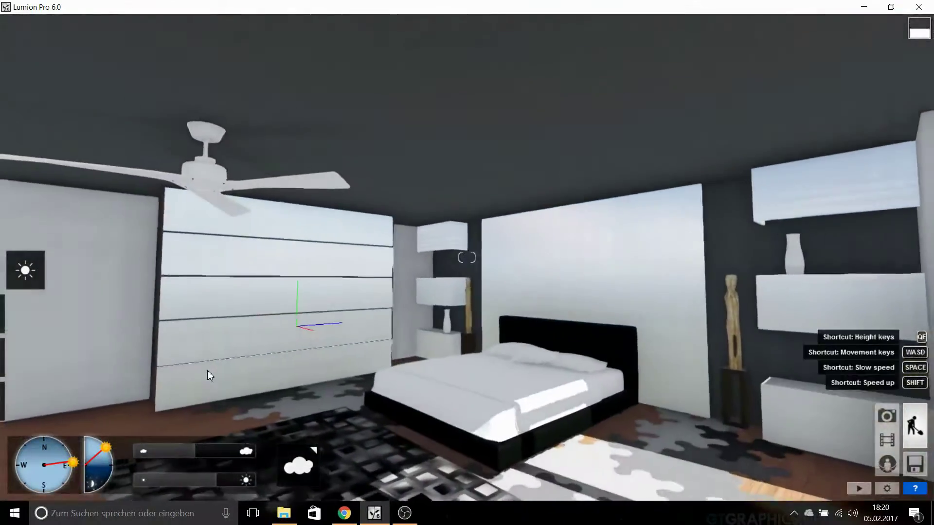
pyautogui.press('e')
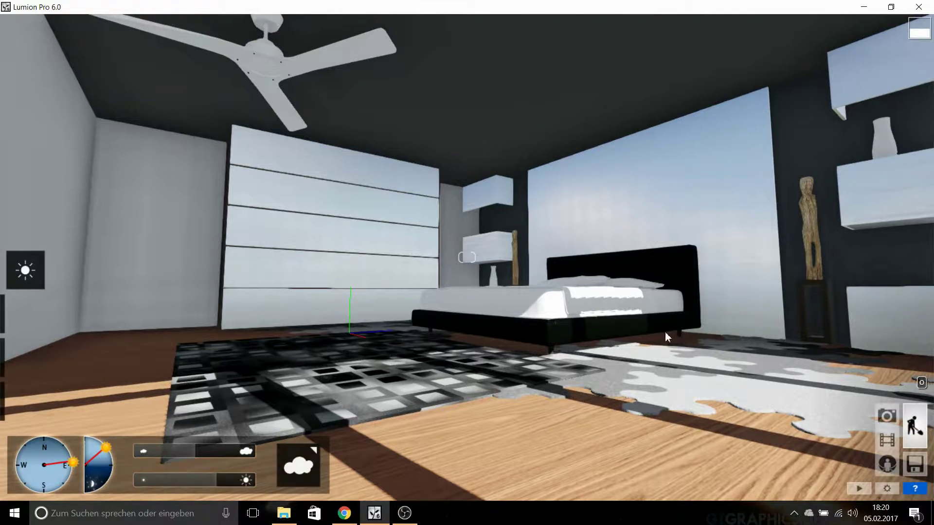
pyautogui.click(25, 313)
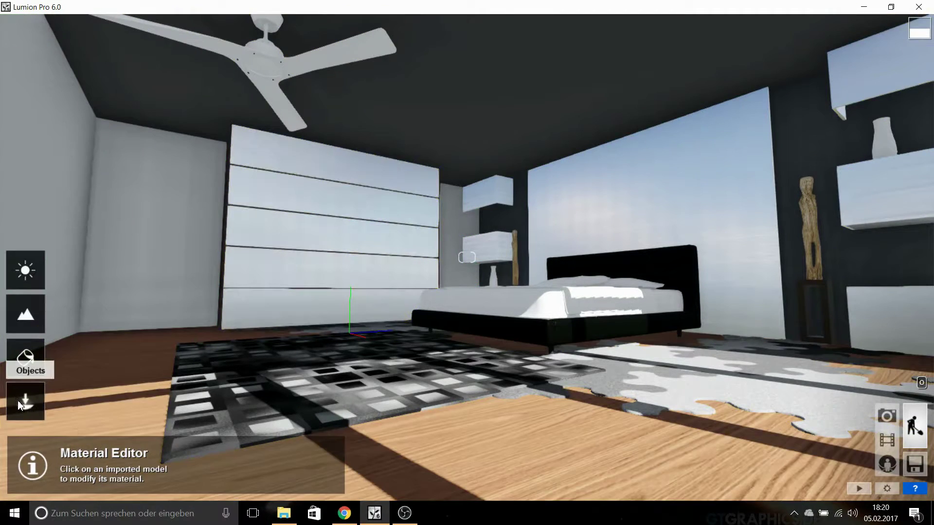
pyautogui.click(25, 402)
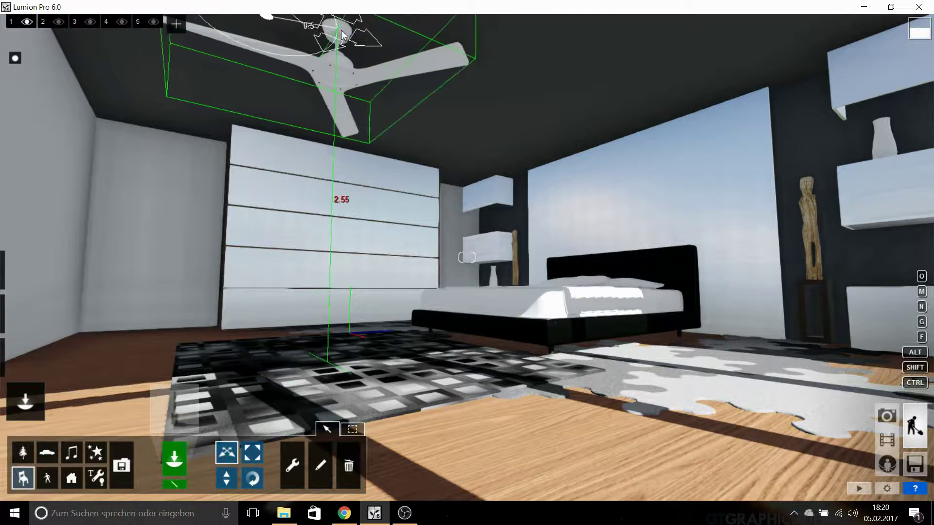
# Move the ceiling fan to a new ceiling spot, then open the settings from Photo mode
pyautogui.moveTo(342, 34); pyautogui.dragTo(443, 29)
pyautogui.moveTo(272, 232); pyautogui.dragTo(487, 501, button='right')
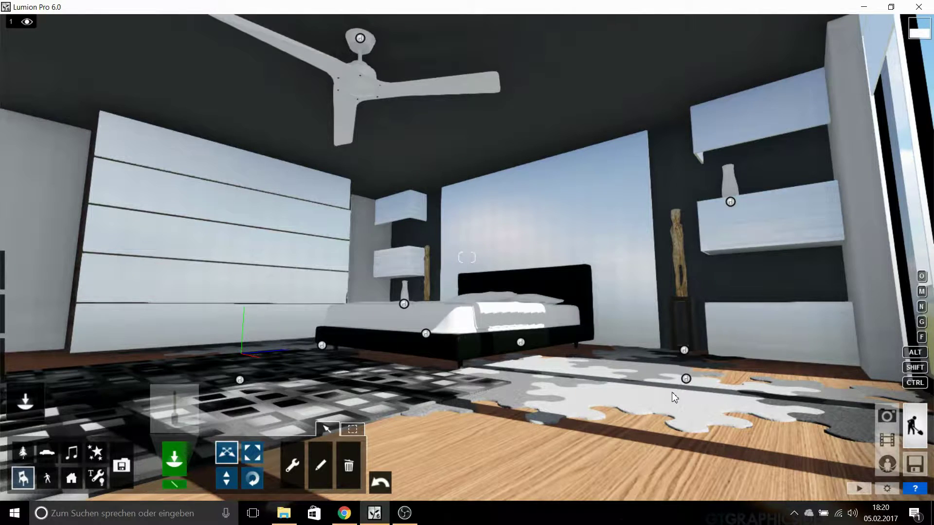
pyautogui.press('s')
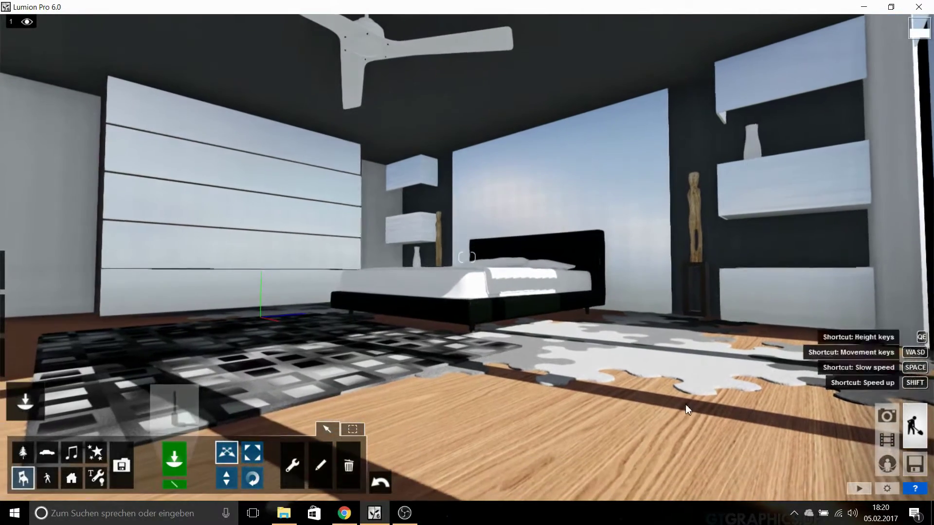
pyautogui.press('w')
pyautogui.moveTo(685, 407); pyautogui.dragTo(684, 408, button='right')
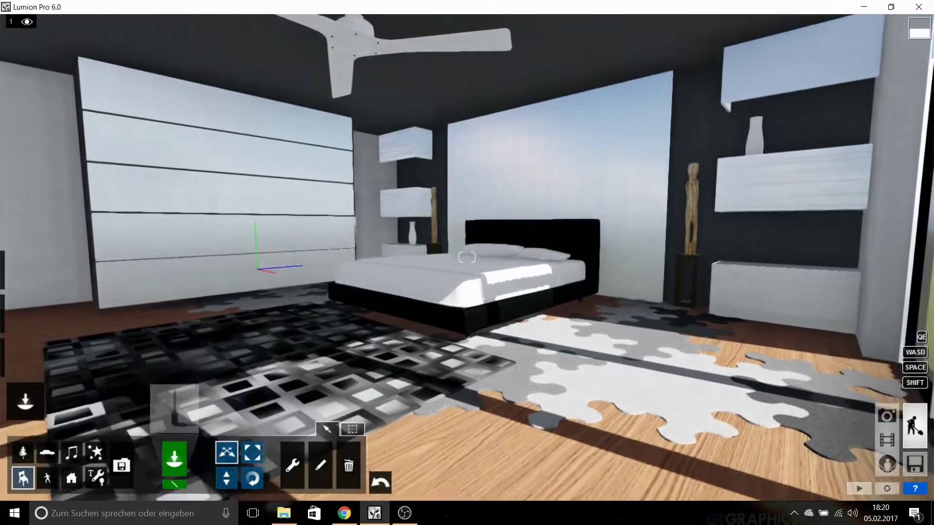
pyautogui.click(886, 416)
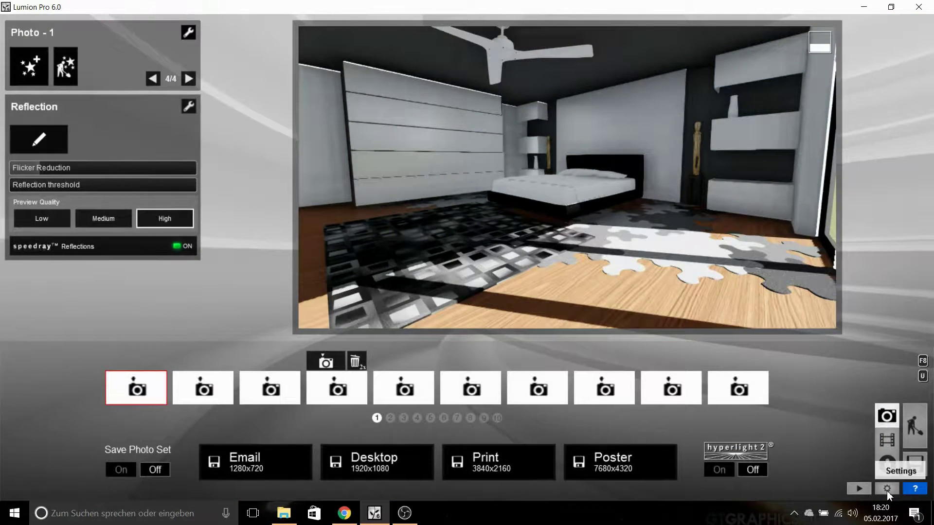
pyautogui.click(886, 489)
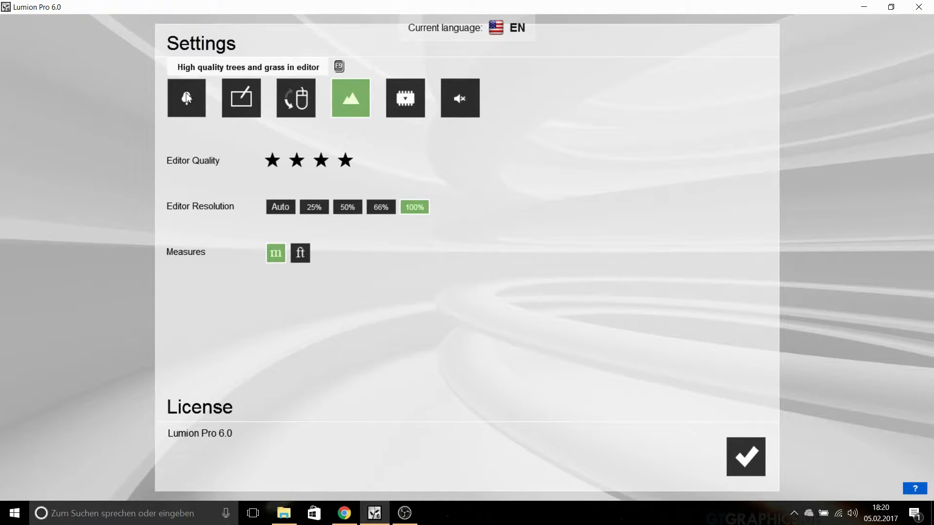
# Enable high-quality trees and grass, then render at print 3840x2160 and save as 'test', replacing the file
pyautogui.click(187, 98)
pyautogui.click(751, 465)
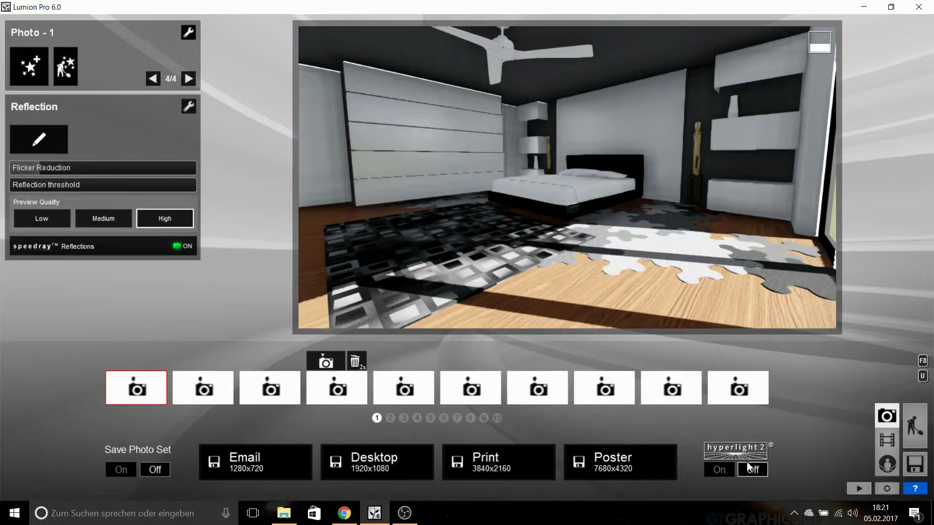
pyautogui.click(497, 466)
pyautogui.moveTo(453, 144); pyautogui.dragTo(453, 168)
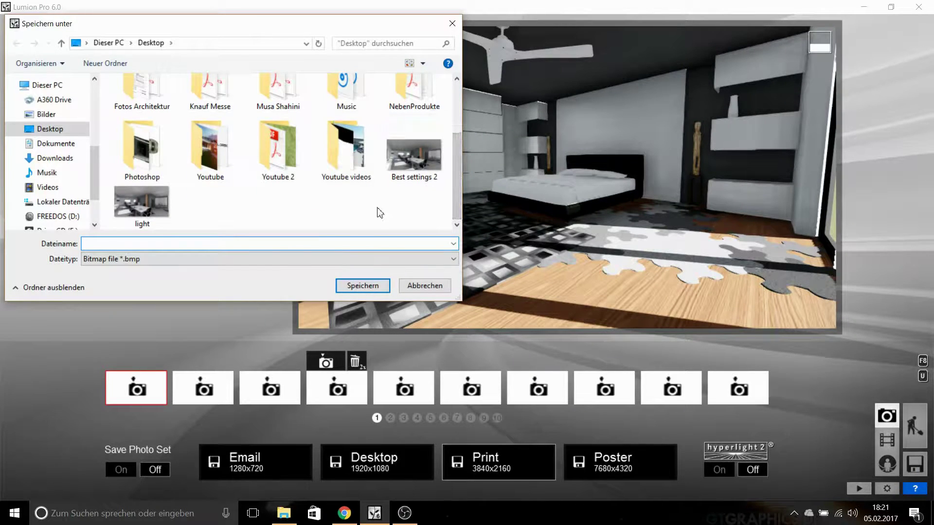
pyautogui.write('test')
pyautogui.click(363, 285)
pyautogui.click(476, 299)
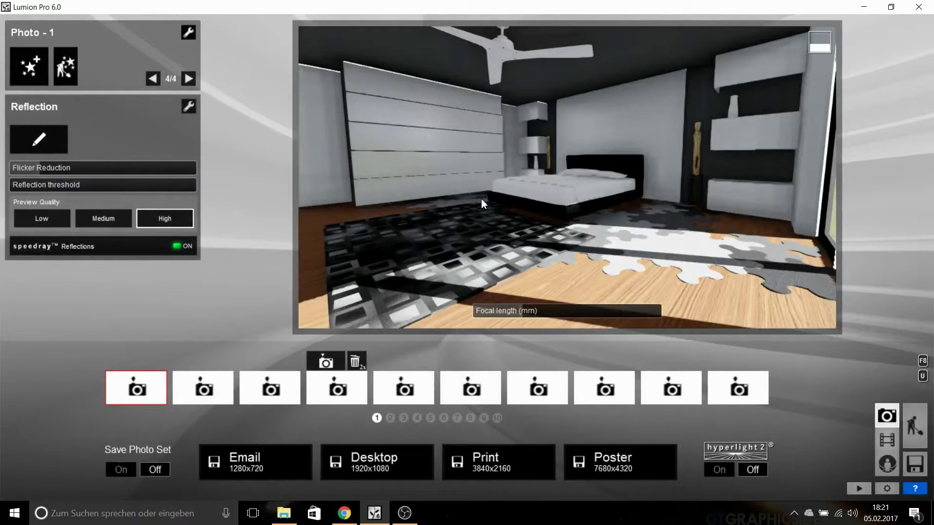
# Review the saved sssss render in the Photos viewer, then return to Lumion's Photo mode
pyautogui.click(864, 7)
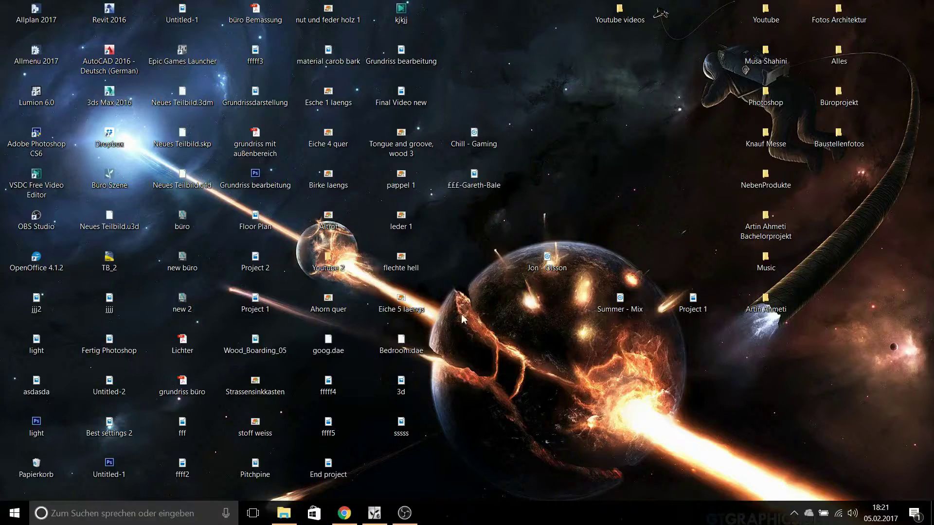
pyautogui.doubleClick(402, 426)
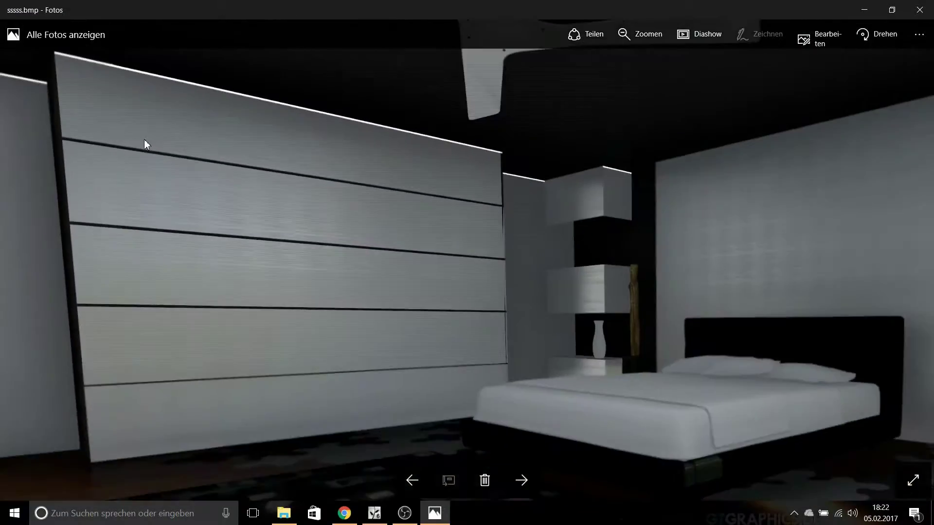
pyautogui.click(919, 10)
pyautogui.click(375, 513)
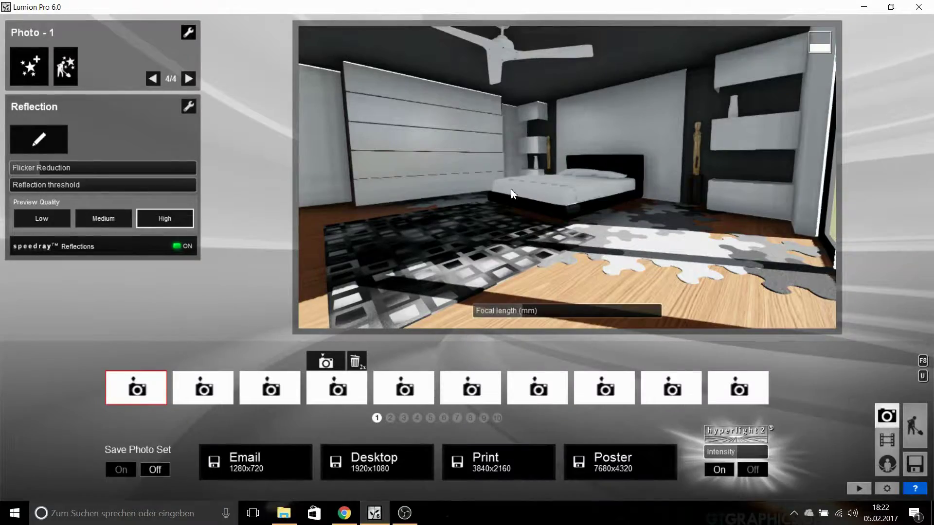
# Return to Build mode and browse the effects library without adding anything
pyautogui.click(915, 426)
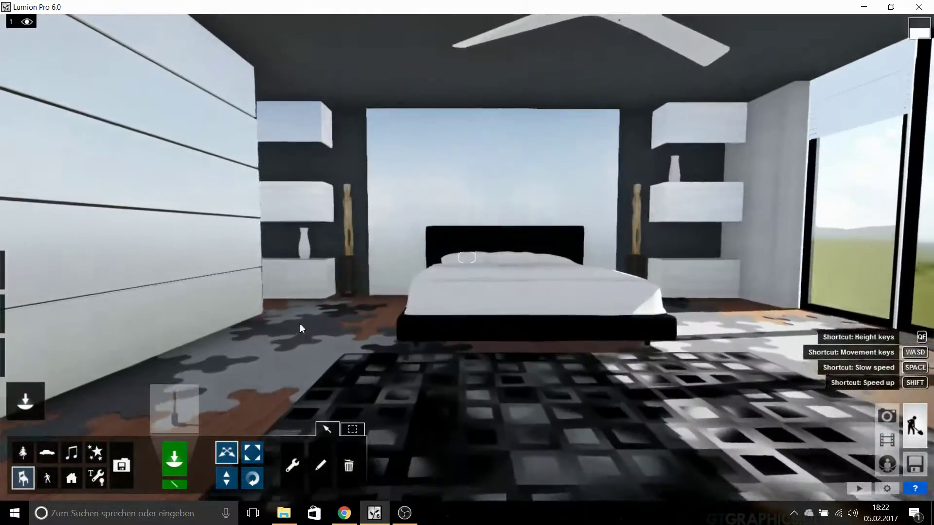
pyautogui.press('s')
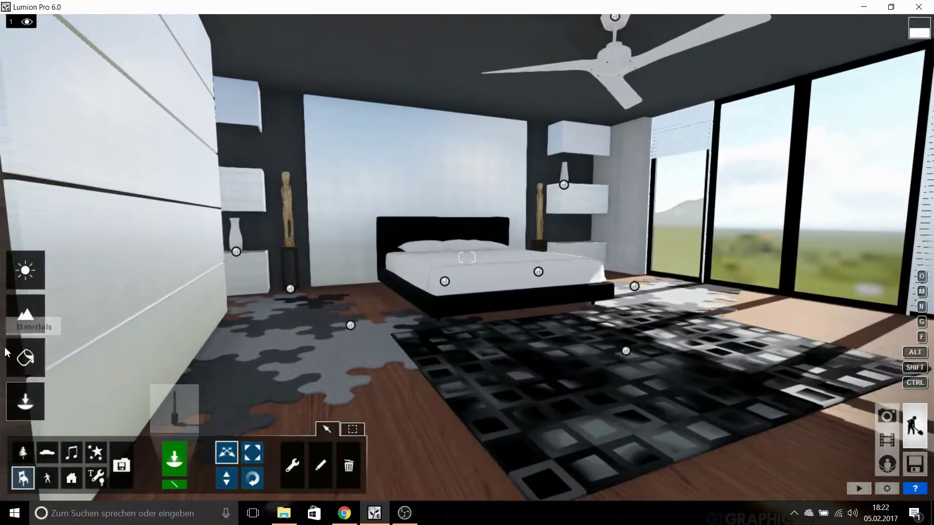
pyautogui.click(92, 457)
pyautogui.click(174, 410)
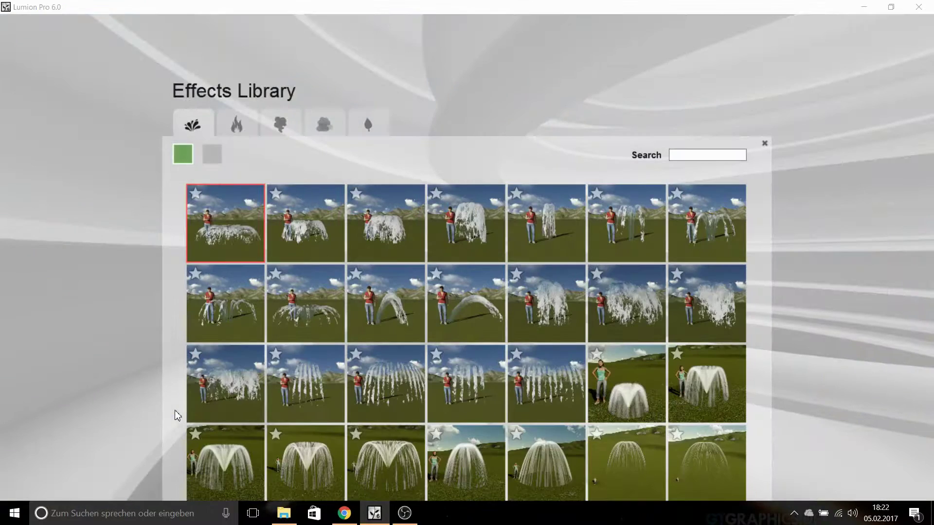
pyautogui.click(214, 156)
pyautogui.click(765, 144)
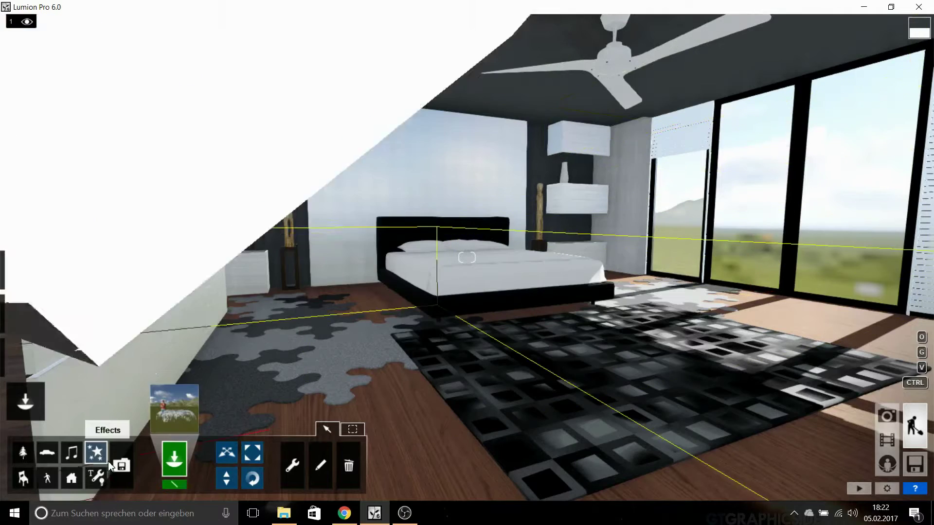
# Place two OmniLights, one above and one below the middle niche shelf
pyautogui.click(100, 477)
pyautogui.click(176, 405)
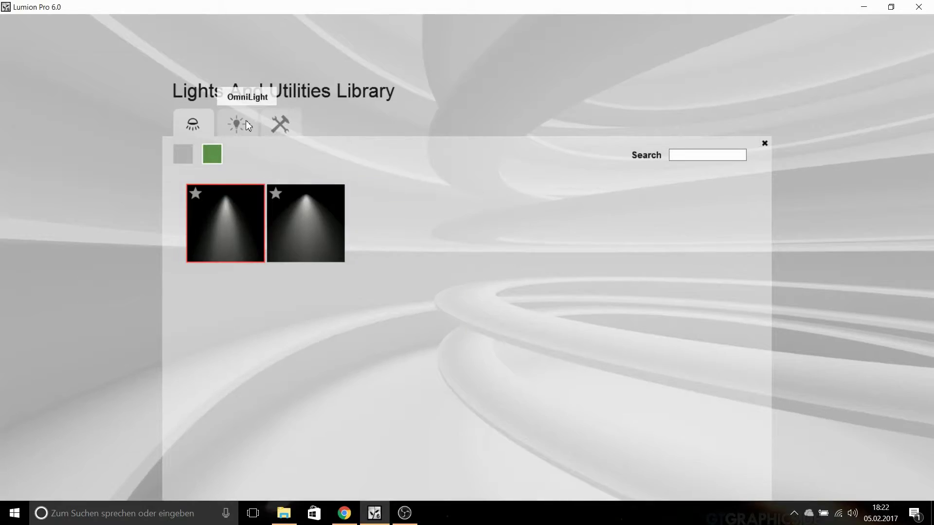
pyautogui.click(246, 125)
pyautogui.click(231, 228)
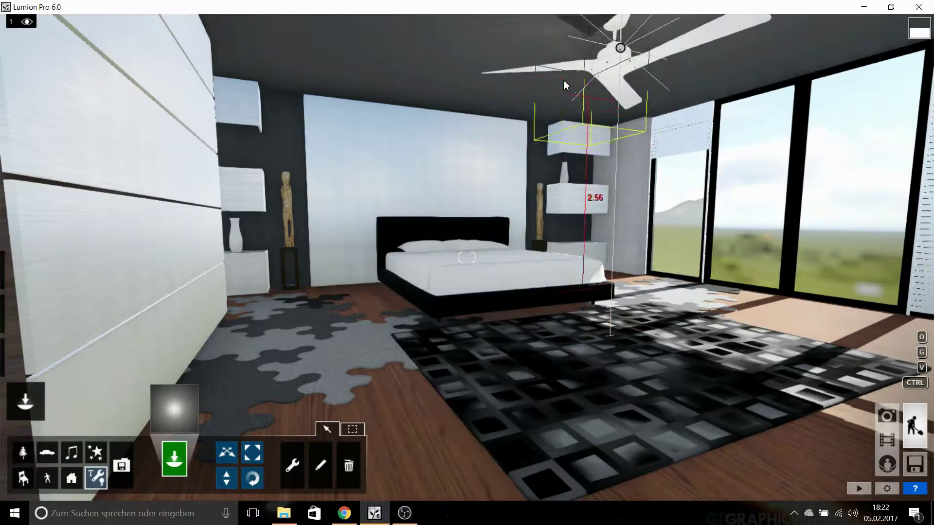
pyautogui.press('w')
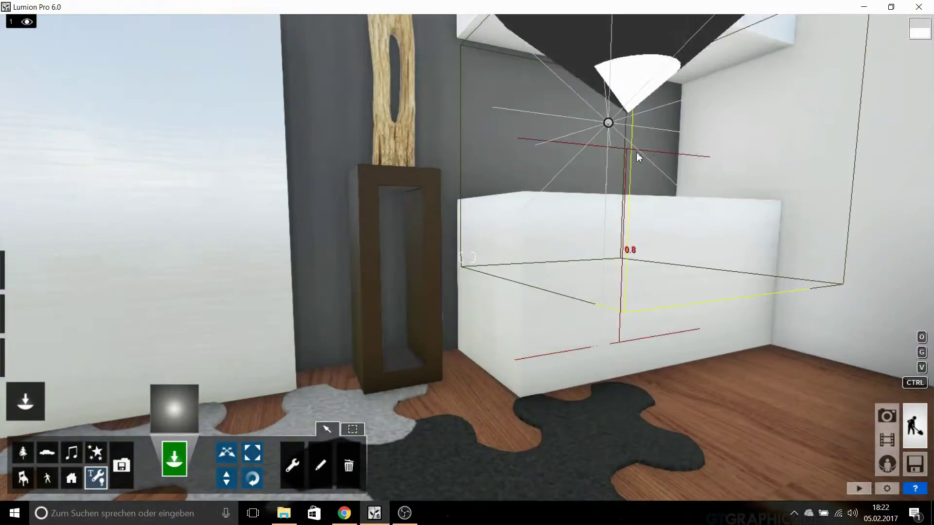
pyautogui.moveTo(636, 152)
pyautogui.mouseDown(button='right')
pyautogui.moveTo(425, 212)
pyautogui.moveTo(249, 199)
pyautogui.mouseUp(button='right')
pyautogui.press('s')
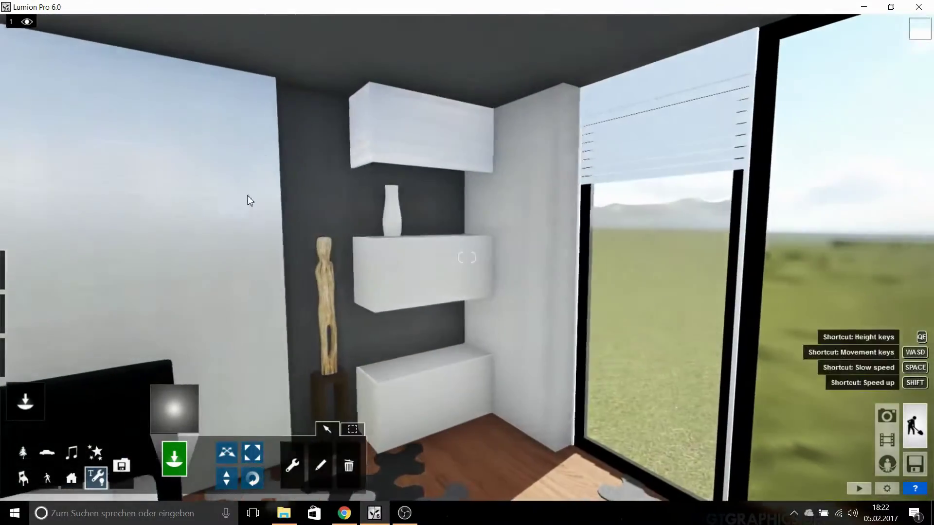
pyautogui.scroll(3, 418, 201)
pyautogui.click(404, 185)
pyautogui.click(406, 334)
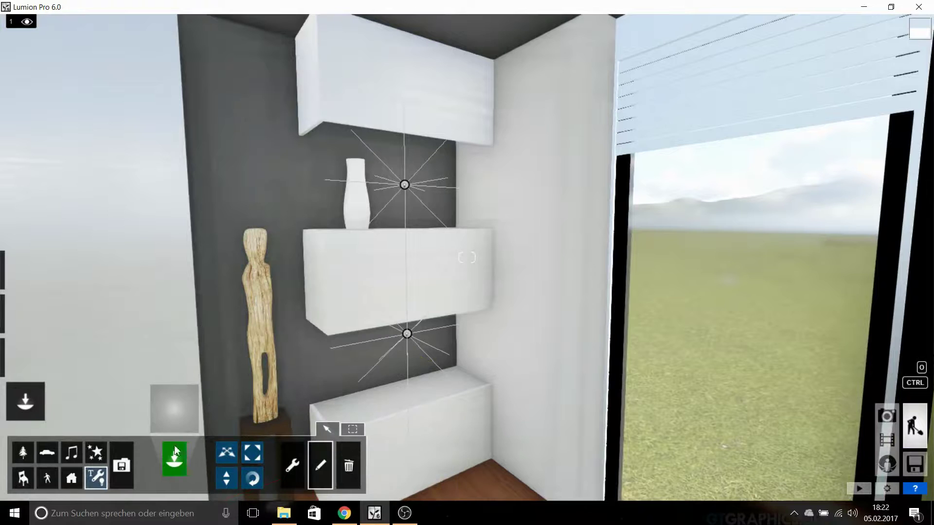
# Raise the vase's Object Color brightness to 1.8
pyautogui.click(23, 478)
pyautogui.click(357, 229)
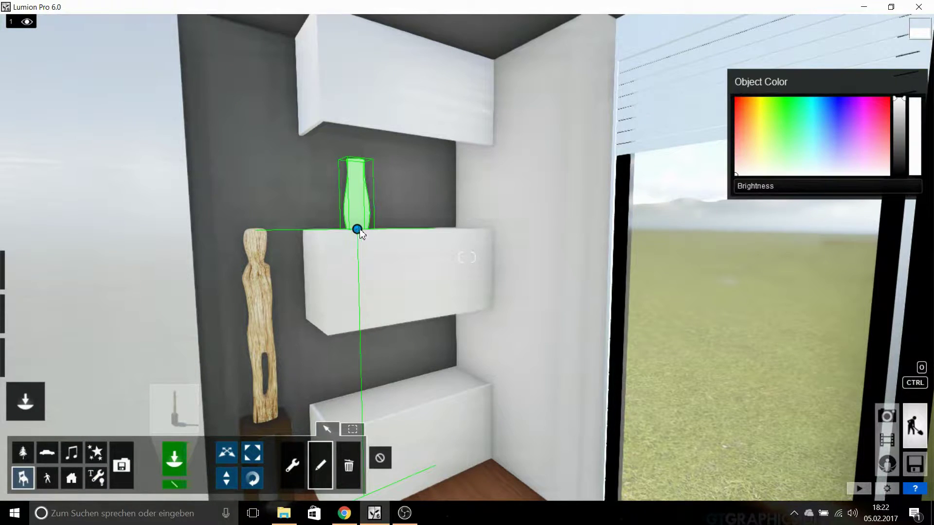
pyautogui.moveTo(810, 189); pyautogui.dragTo(759, 188)
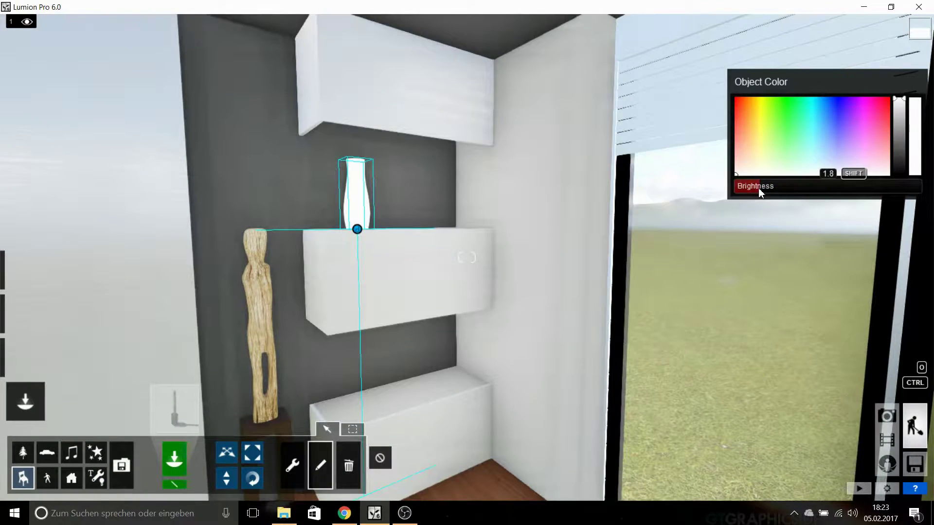
pyautogui.moveTo(538, 360); pyautogui.dragTo(562, 345, button='right')
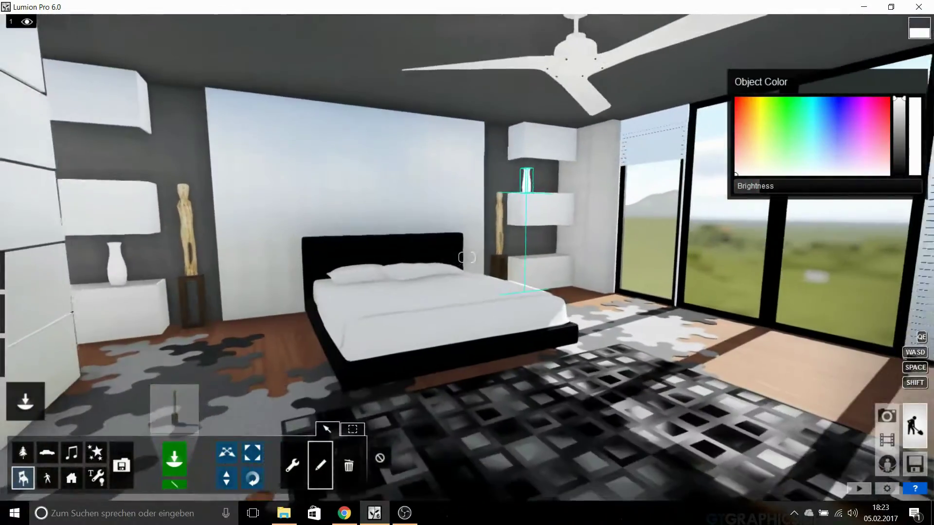
# Render the lit bedroom at Desktop 1920x1080, save it as 'a' and confirm the overwrite
pyautogui.click(886, 415)
pyautogui.click(379, 462)
pyautogui.scroll(-3, 288, 216)
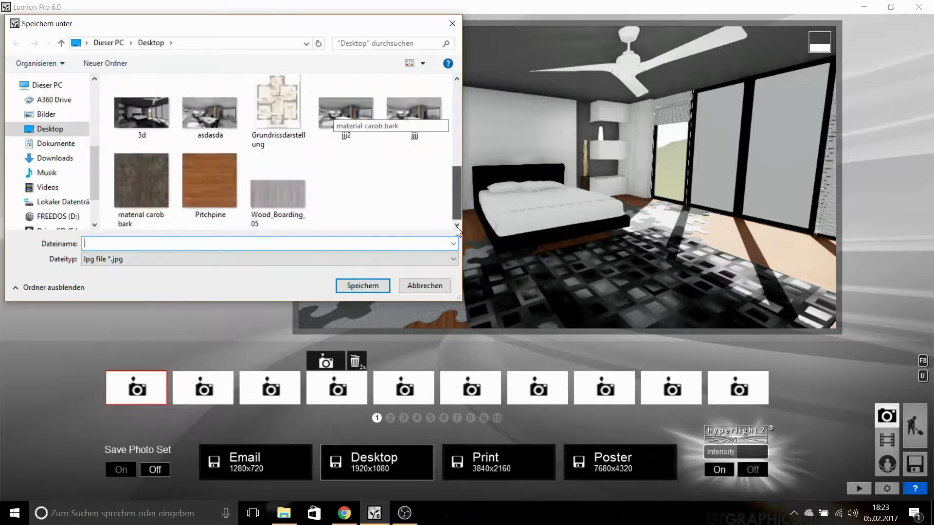
pyautogui.scroll(3, 289, 216)
pyautogui.scroll(-3, 289, 216)
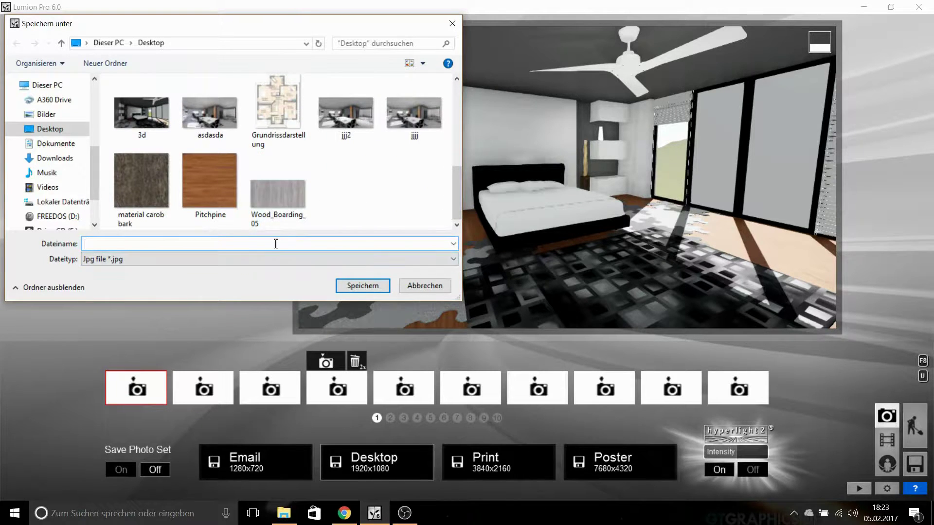
pyautogui.write('a')
pyautogui.click(363, 285)
pyautogui.click(462, 301)
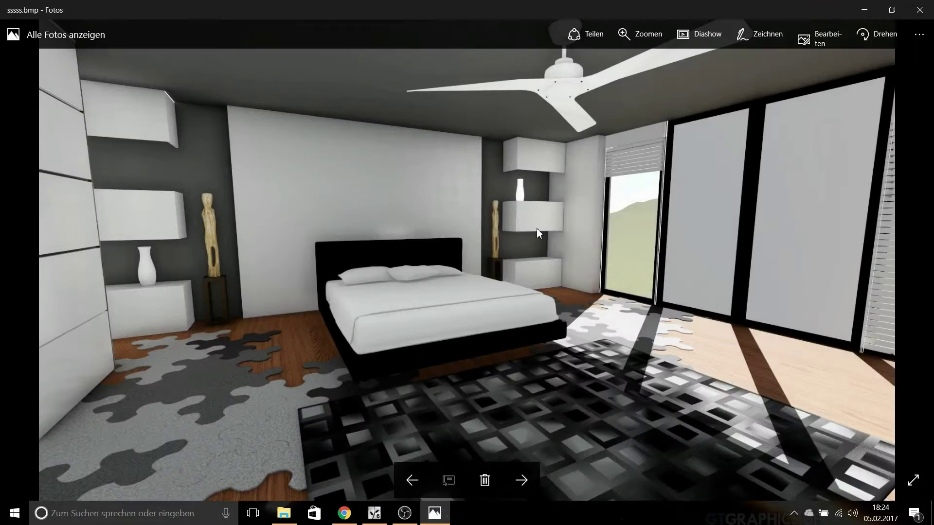
# Zoom out on the sssss.bmp render in Photos, close it and return to Lumion
pyautogui.keyDown('ctrl'); pyautogui.scroll(5, 468, 252); pyautogui.keyUp('ctrl')
pyautogui.keyDown('ctrl'); pyautogui.scroll(-3, 468, 252); pyautogui.keyUp('ctrl')
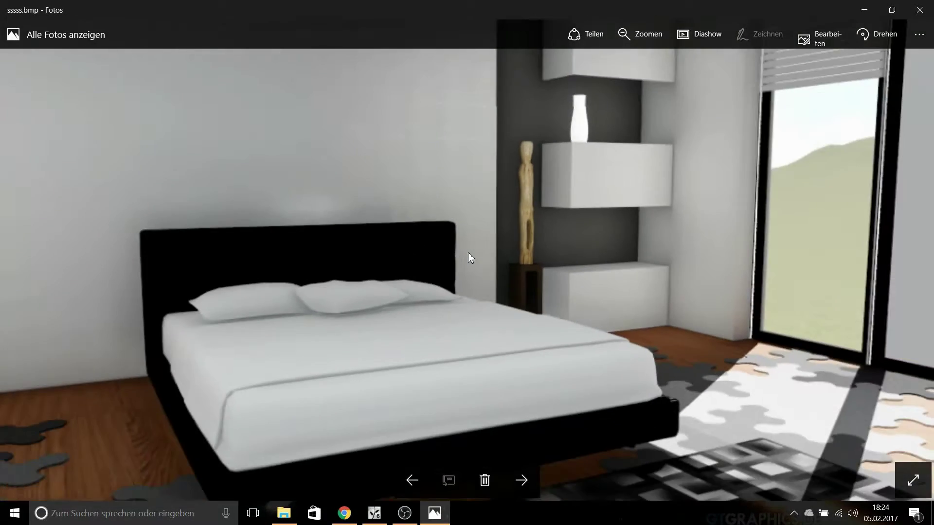
pyautogui.keyDown('ctrl'); pyautogui.scroll(-1, 467, 252); pyautogui.keyUp('ctrl')
pyautogui.keyDown('ctrl'); pyautogui.scroll(-1, 467, 253); pyautogui.keyUp('ctrl')
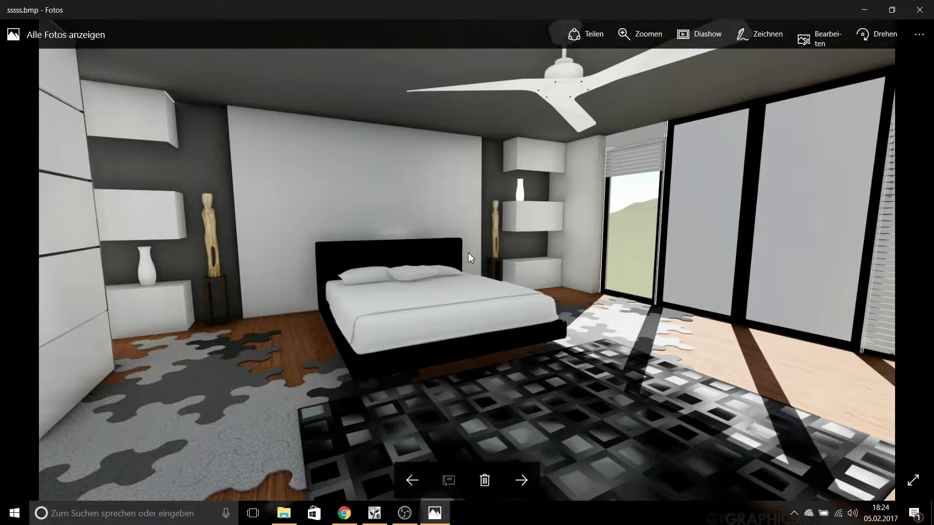
pyautogui.click(926, 13)
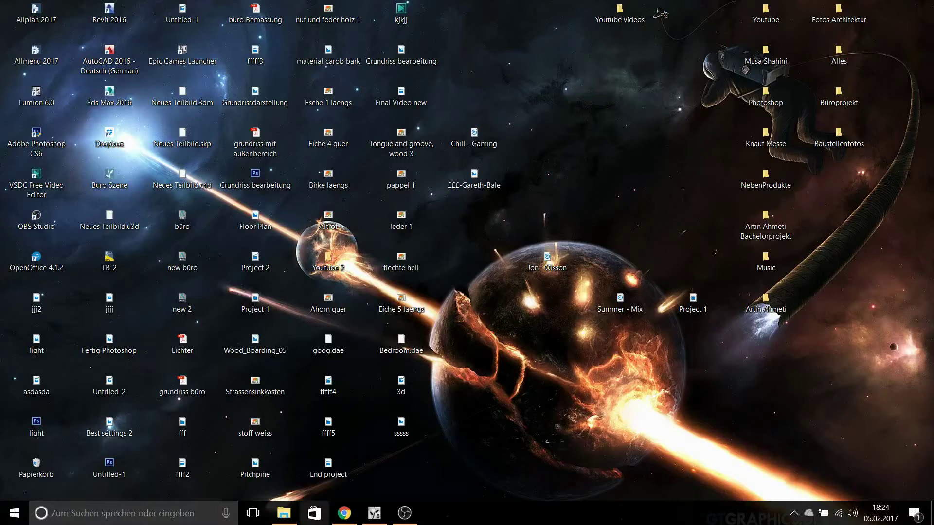
pyautogui.click(383, 519)
pyautogui.moveTo(671, 387)
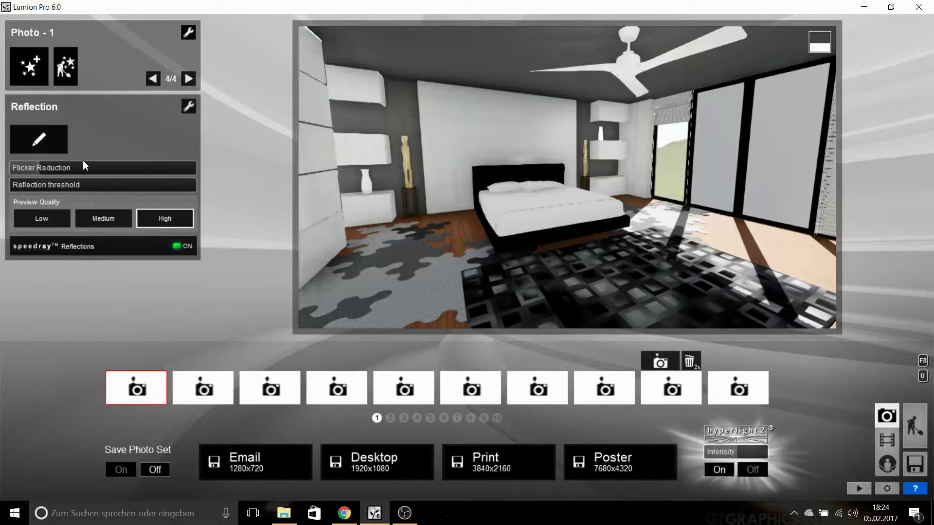
# Open the Reflection plane editor and delete the two existing planes
pyautogui.click(39, 139)
pyautogui.click(88, 475)
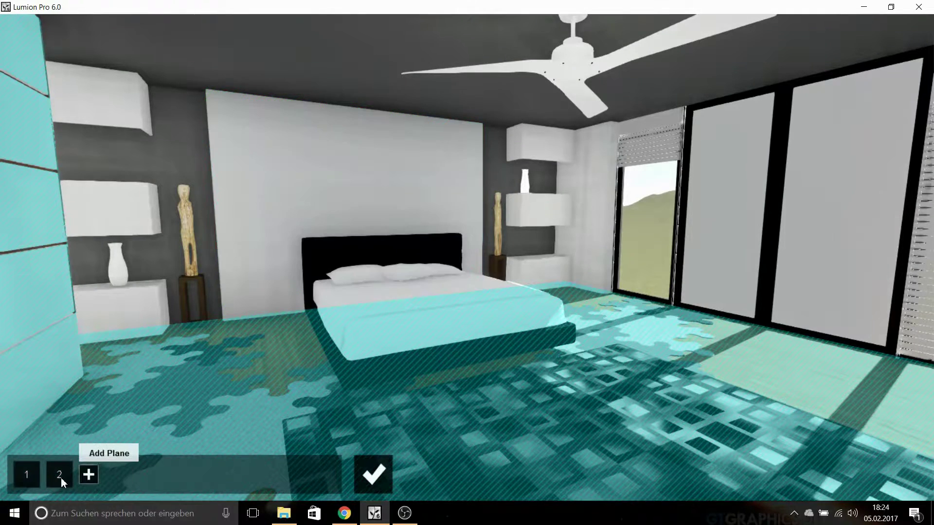
pyautogui.click(60, 477)
pyautogui.click(29, 476)
# Add the left wall, back wall and floor as reflection planes and confirm
pyautogui.click(22, 475)
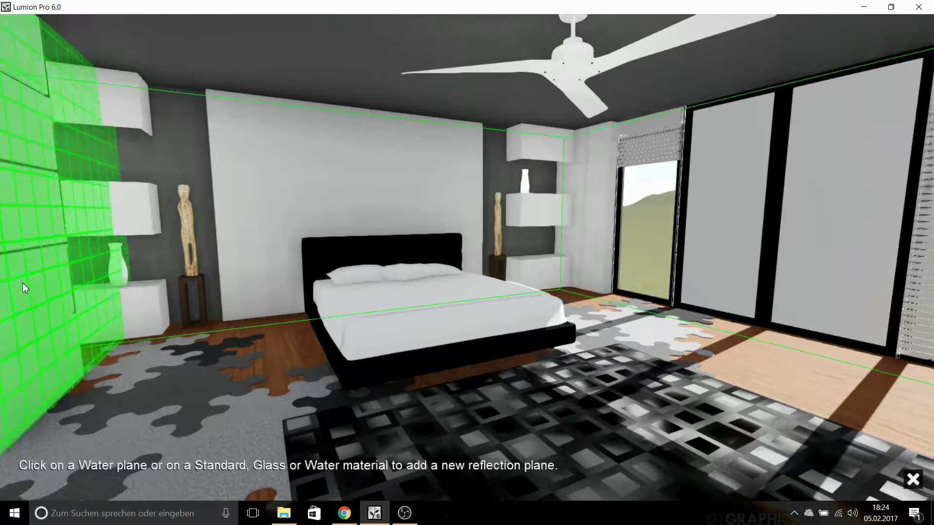
pyautogui.click(20, 284)
pyautogui.click(61, 478)
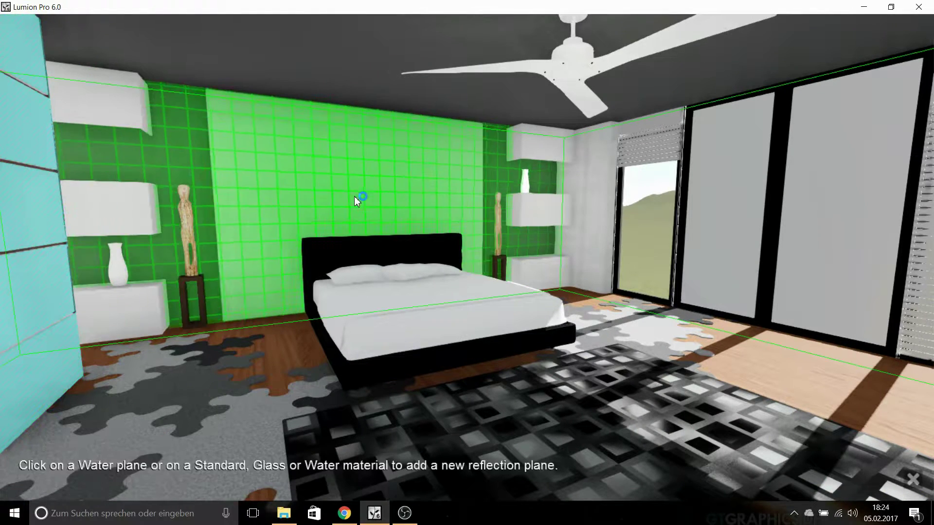
pyautogui.click(359, 200)
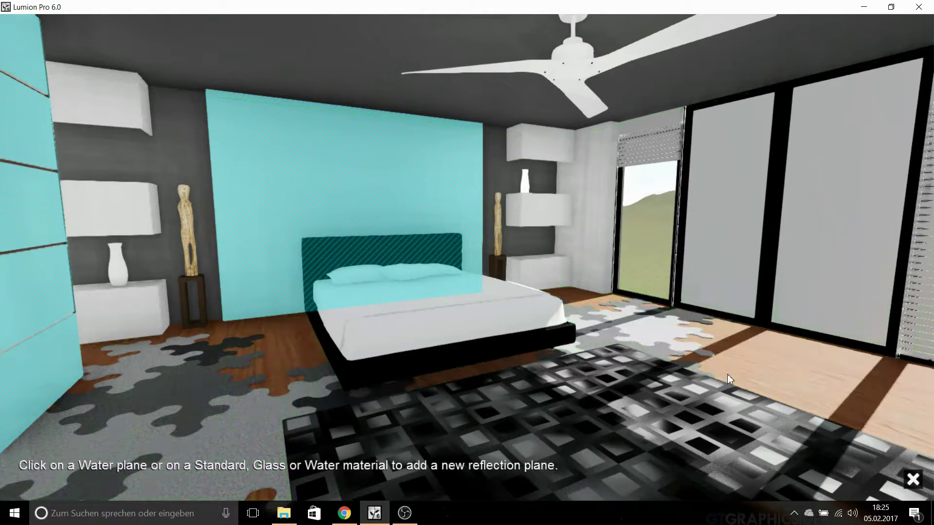
pyautogui.click(770, 374)
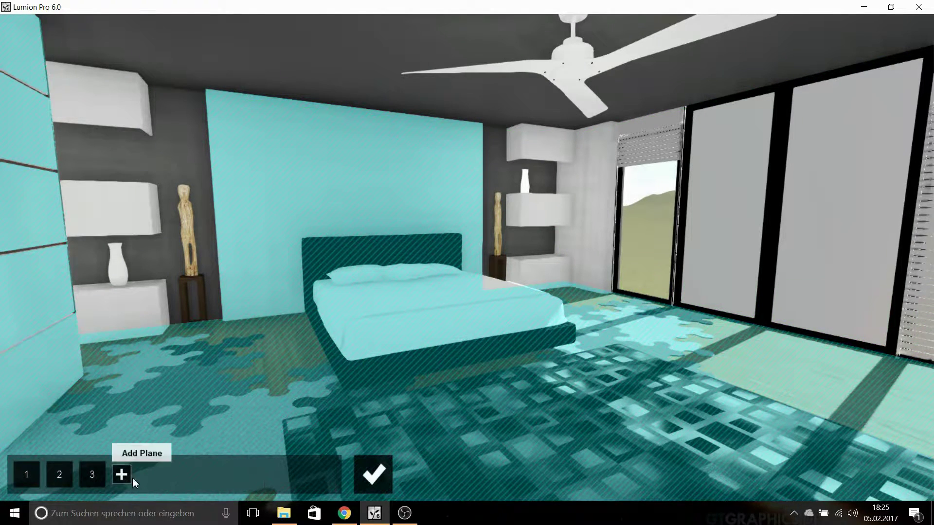
pyautogui.click(384, 481)
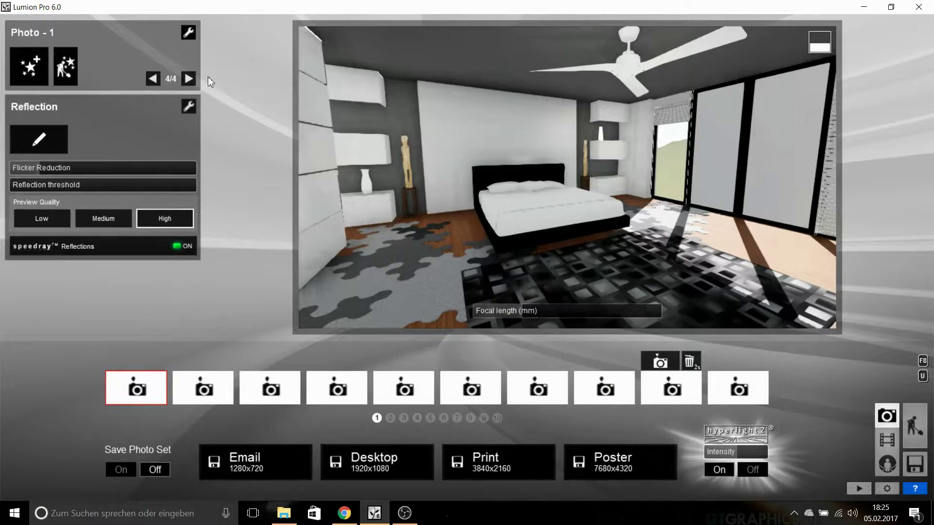
# Add the Volumetric Sunlight effect and a 2-Point Perspective effect switched on
pyautogui.click(25, 67)
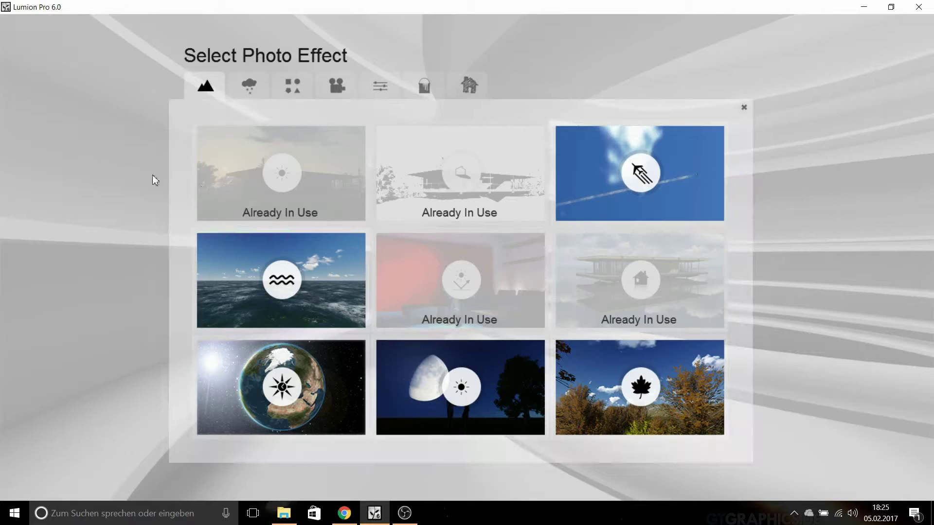
pyautogui.click(258, 84)
pyautogui.click(488, 395)
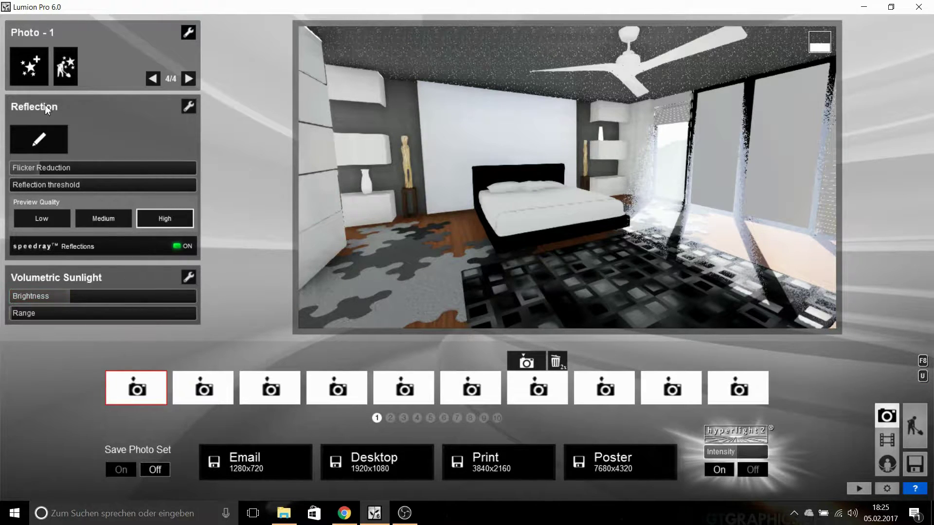
pyautogui.click(28, 67)
pyautogui.click(349, 89)
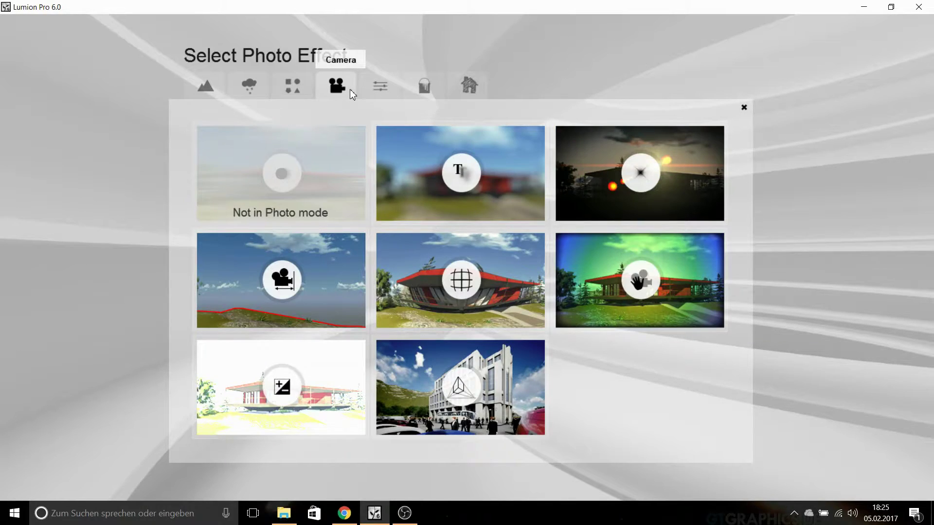
pyautogui.click(452, 384)
pyautogui.click(179, 130)
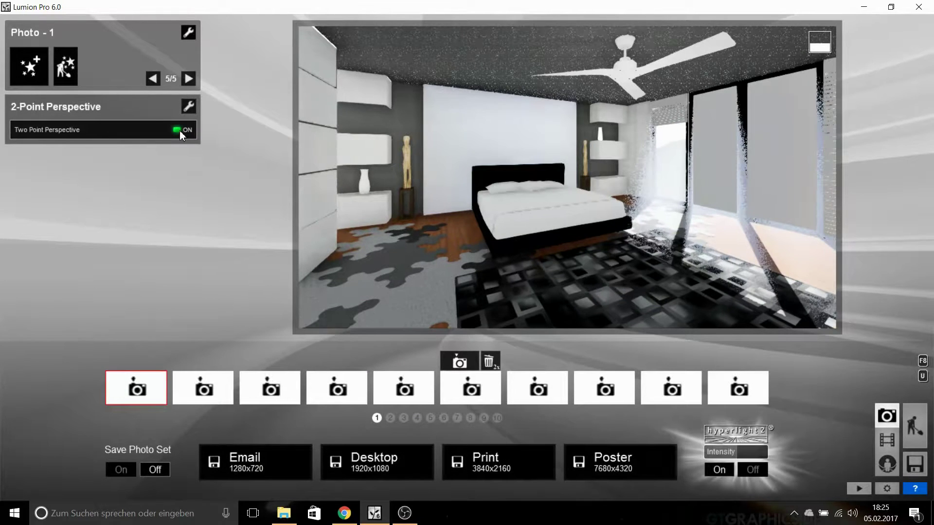
# Browse the other photo effect categories without adding any, then page back through the effect stack
pyautogui.click(28, 66)
pyautogui.click(382, 90)
pyautogui.click(425, 88)
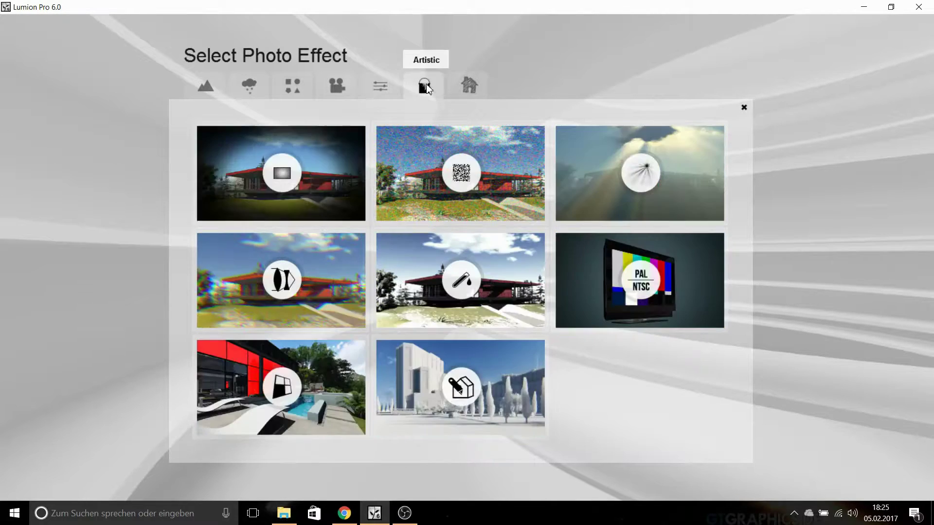
pyautogui.click(473, 85)
pyautogui.click(424, 86)
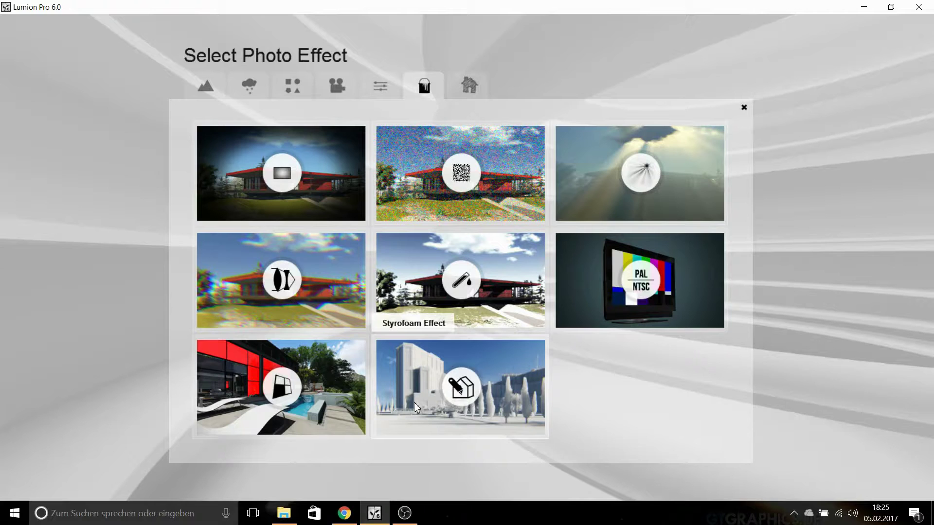
pyautogui.click(354, 85)
pyautogui.click(292, 86)
pyautogui.click(249, 87)
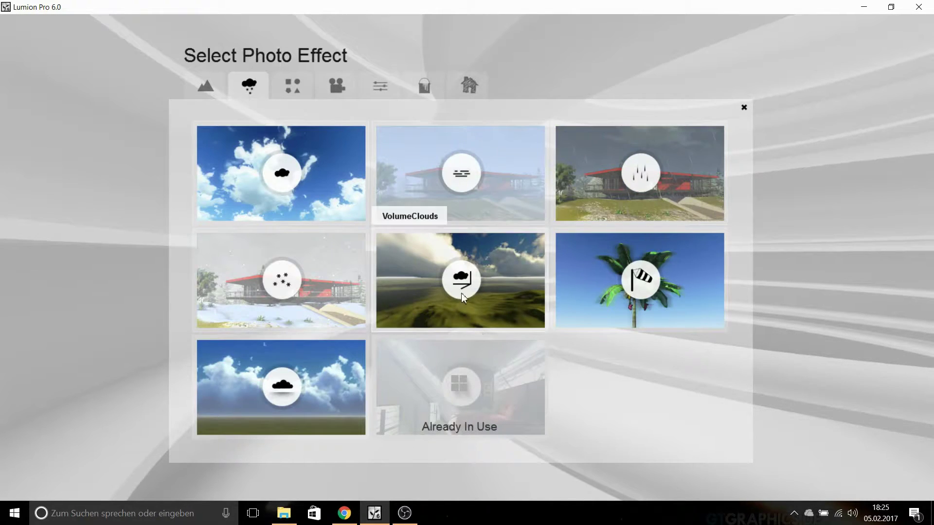
pyautogui.click(205, 86)
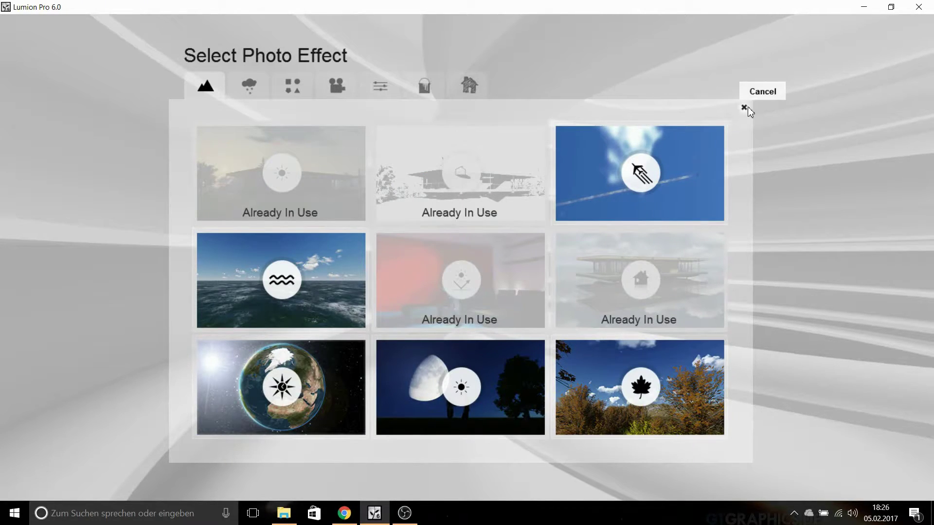
pyautogui.click(744, 107)
pyautogui.click(154, 78)
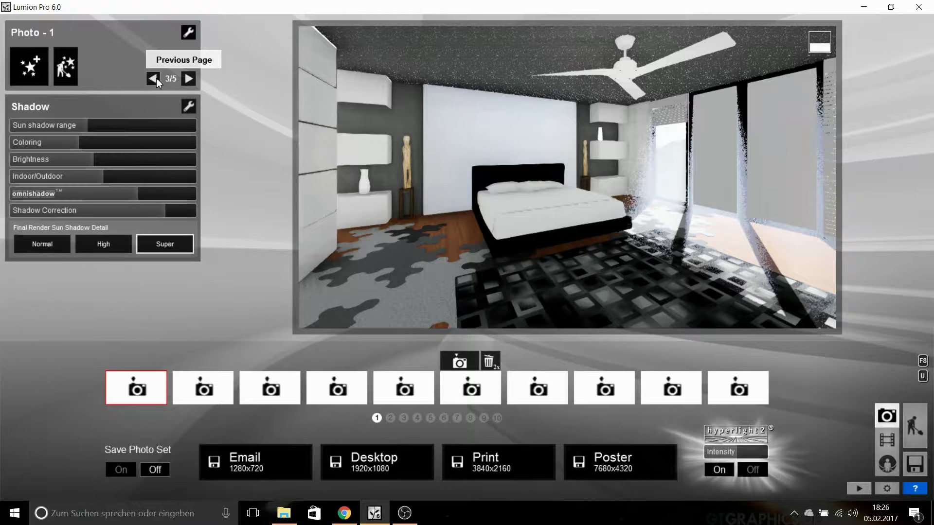
# Raise Global Illumination Reduce spots, then render 1920x1080 JPG overwriting the earlier file
pyautogui.click(155, 79)
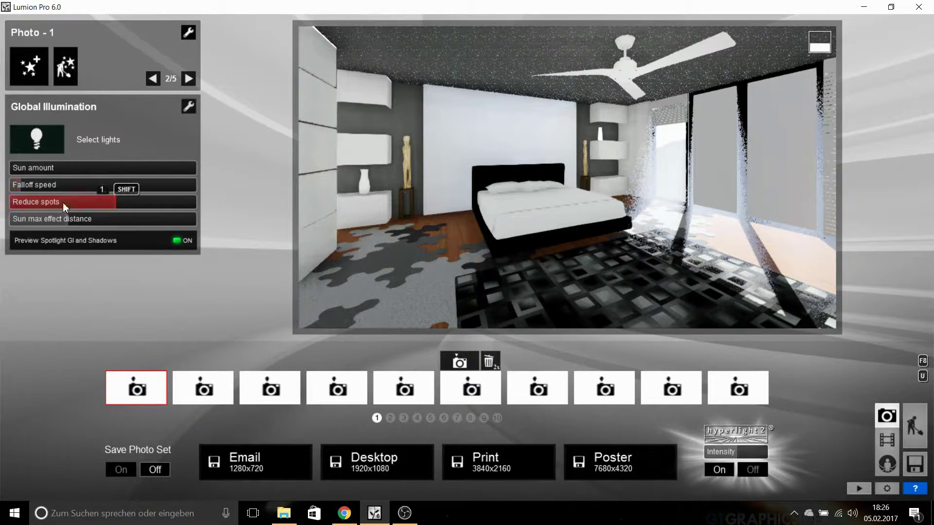
pyautogui.click(80, 206)
pyautogui.moveTo(886, 439)
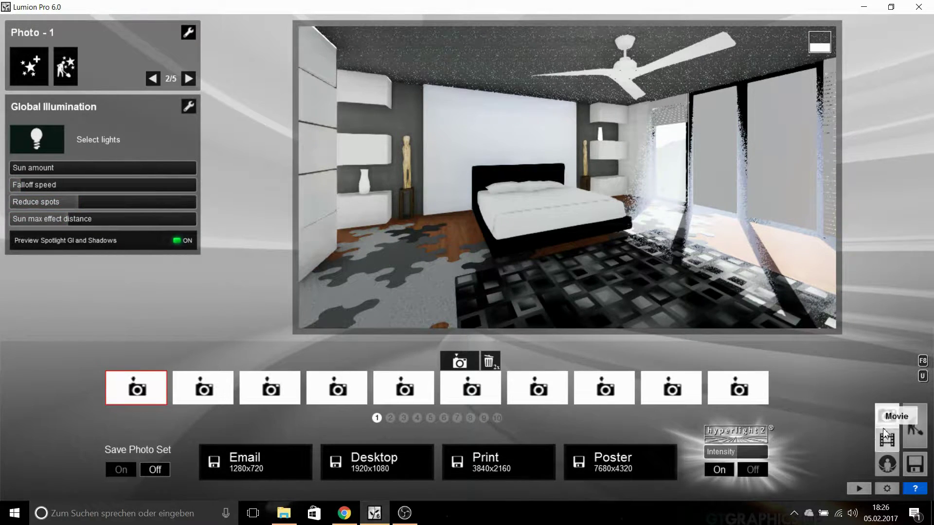
pyautogui.click(401, 459)
pyautogui.scroll(-3, 457, 194)
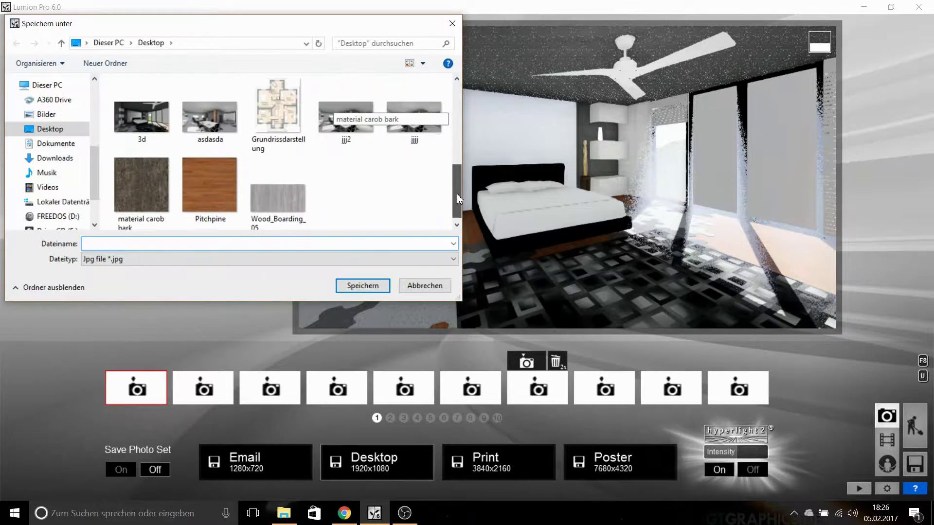
pyautogui.write('sss')
pyautogui.click(354, 288)
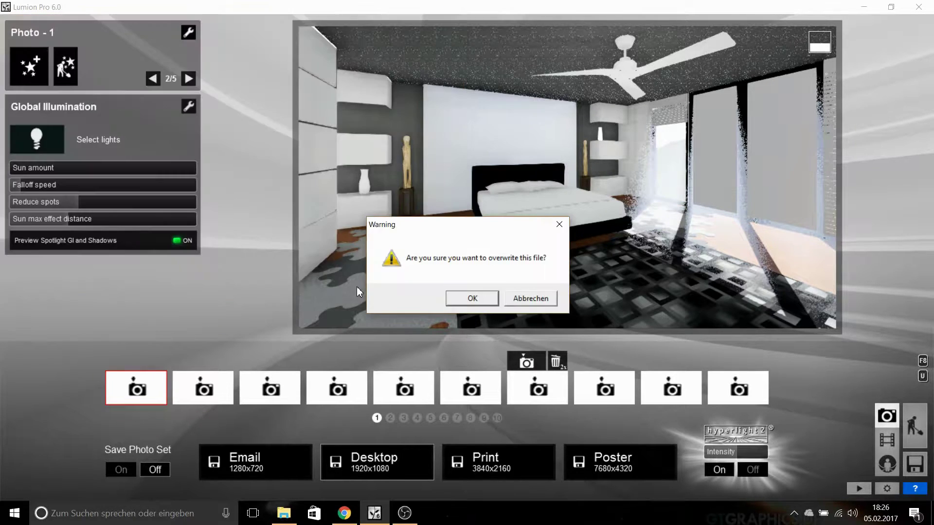
pyautogui.click(488, 294)
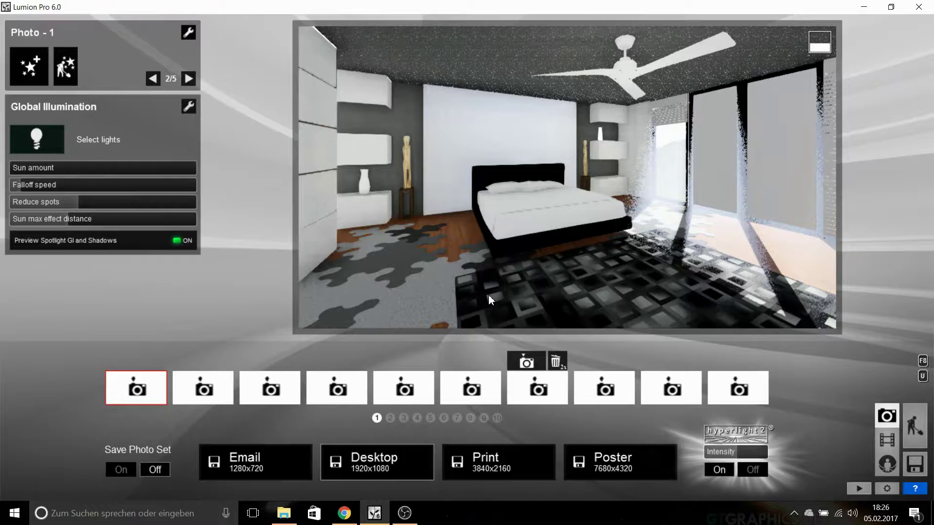
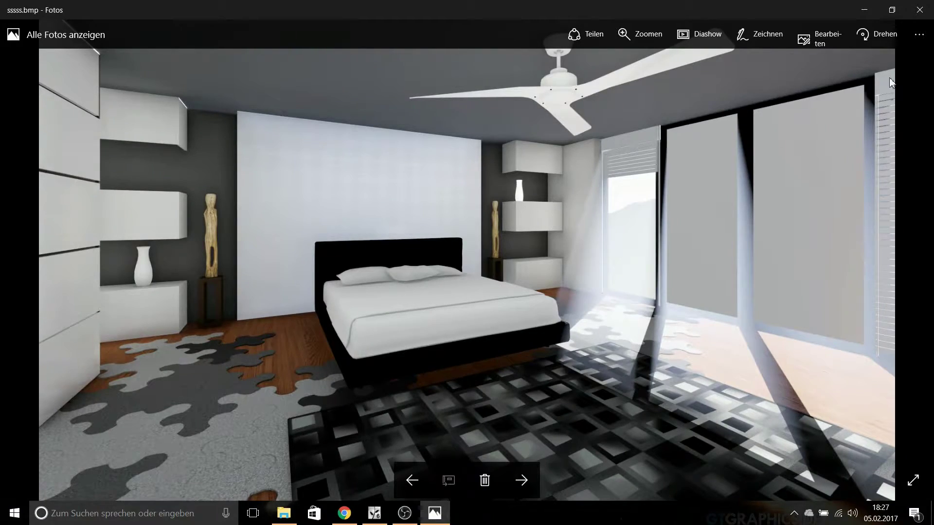
# Close the sssss.bmp bedroom render in Windows Photos and dismiss the desktop context menu
pyautogui.click(919, 10)
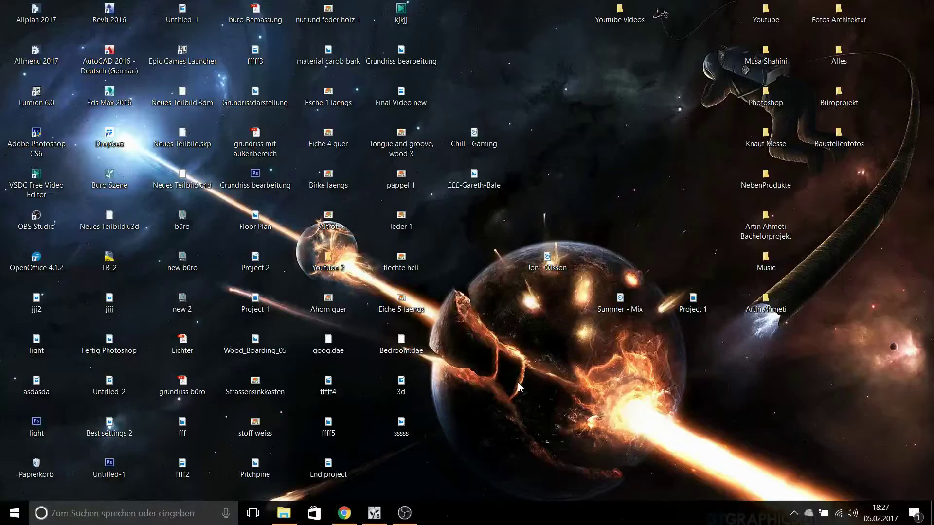
pyautogui.rightClick(518, 387)
pyautogui.click(564, 197)
# Back in Build mode, lower the window glass material's reflectivity to 0.3 and confirm
pyautogui.click(378, 515)
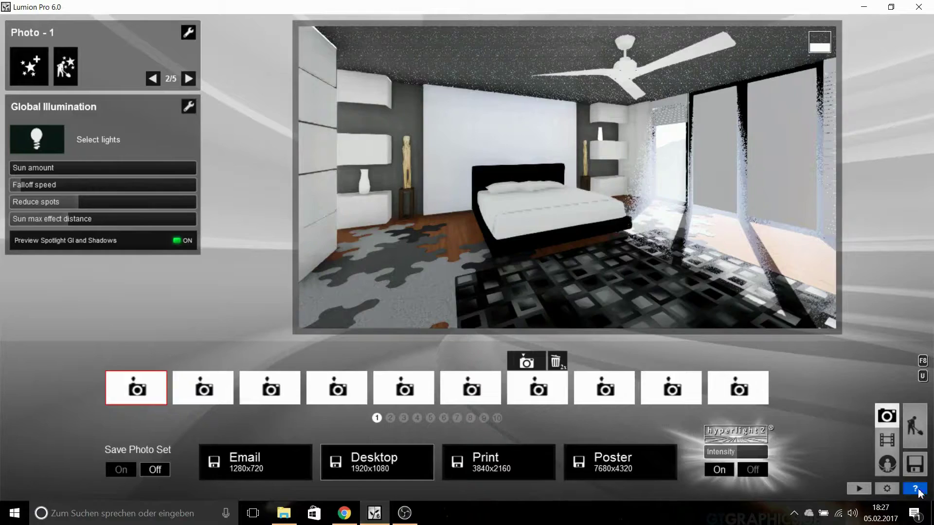
pyautogui.click(912, 427)
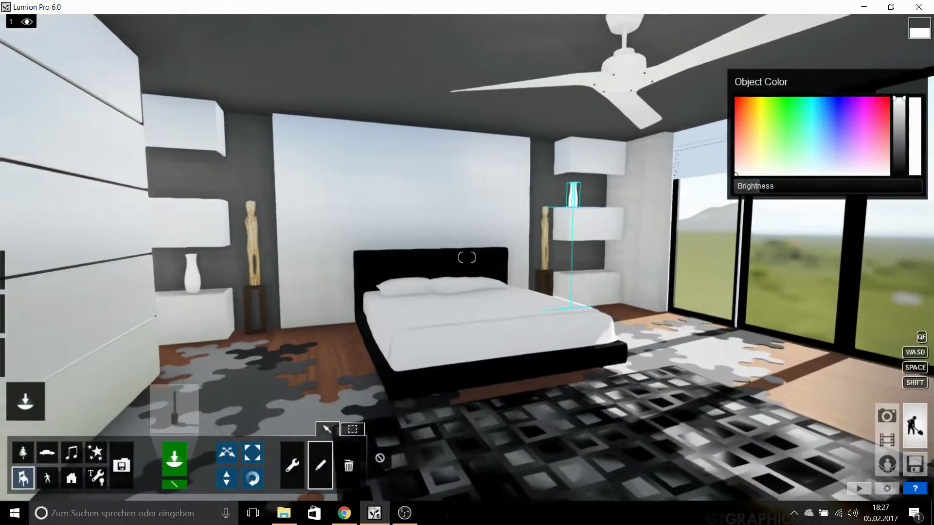
pyautogui.moveTo(692, 426); pyautogui.dragTo(439, 188, button='right')
pyautogui.click(26, 358)
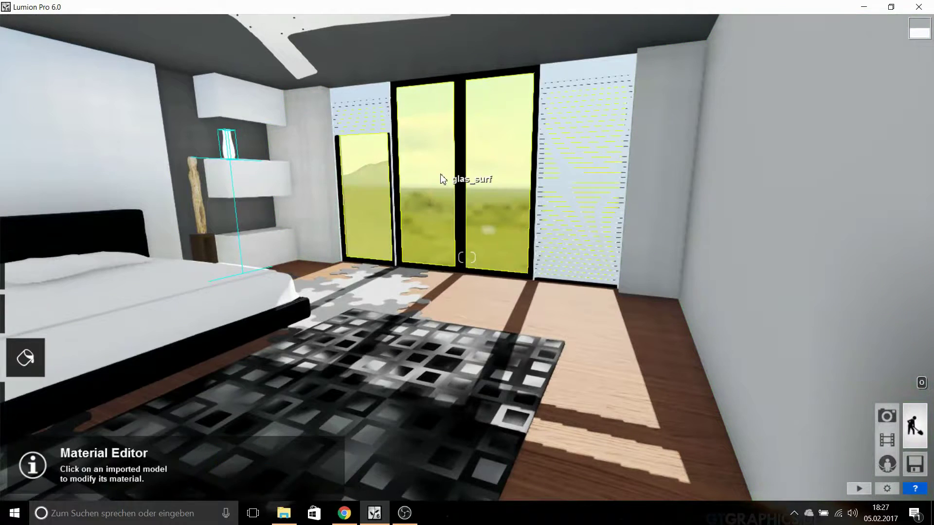
pyautogui.click(442, 179)
pyautogui.moveTo(57, 388); pyautogui.dragTo(24, 389)
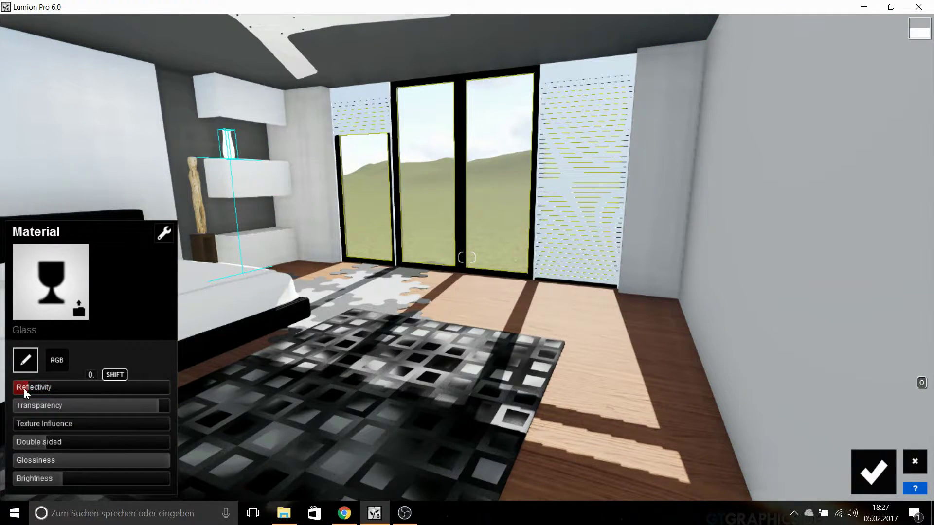
pyautogui.click(864, 488)
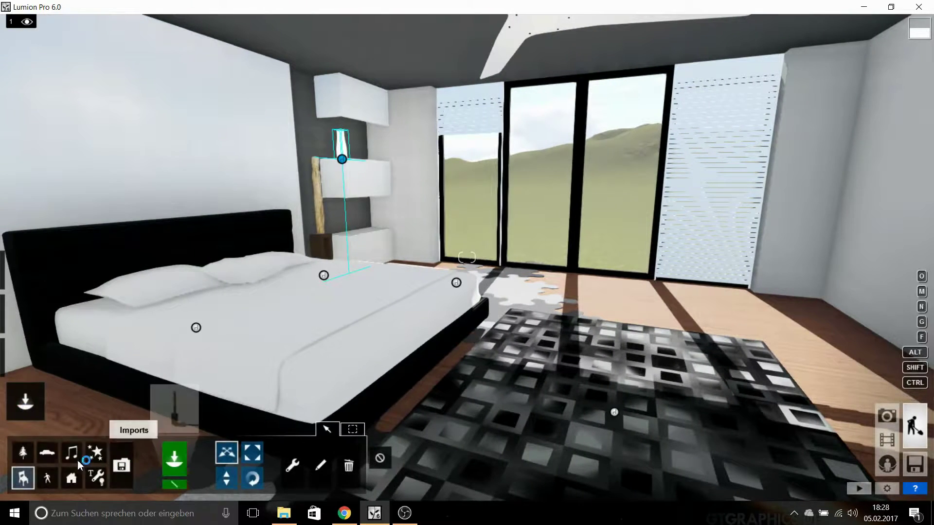
# Browse the Indoor Library categories and pages through to the tables category
pyautogui.click(185, 414)
pyautogui.click(214, 156)
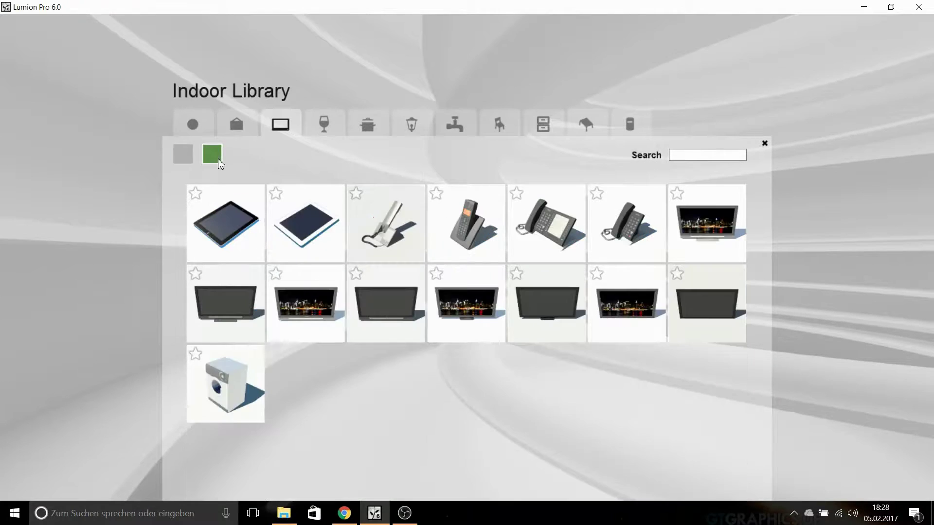
pyautogui.click(183, 155)
pyautogui.click(323, 128)
pyautogui.click(367, 127)
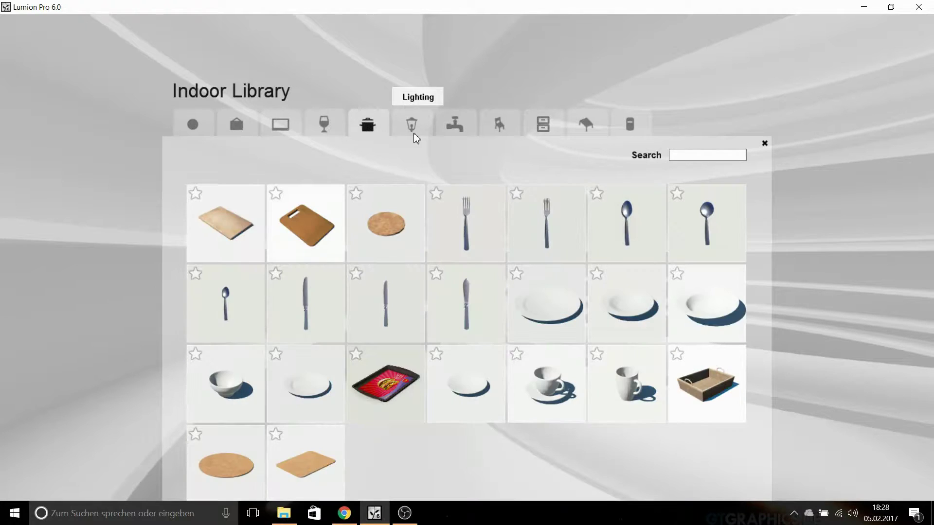
pyautogui.click(413, 133)
pyautogui.click(560, 124)
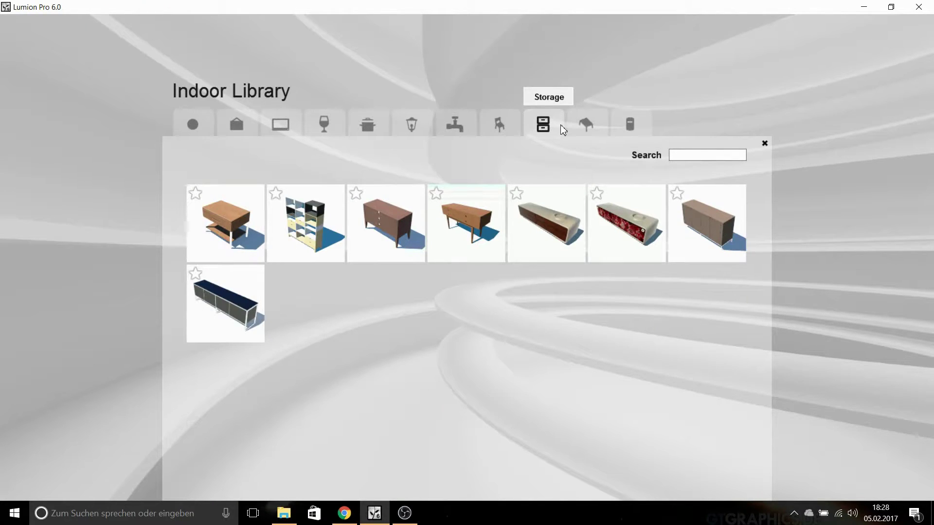
pyautogui.click(586, 121)
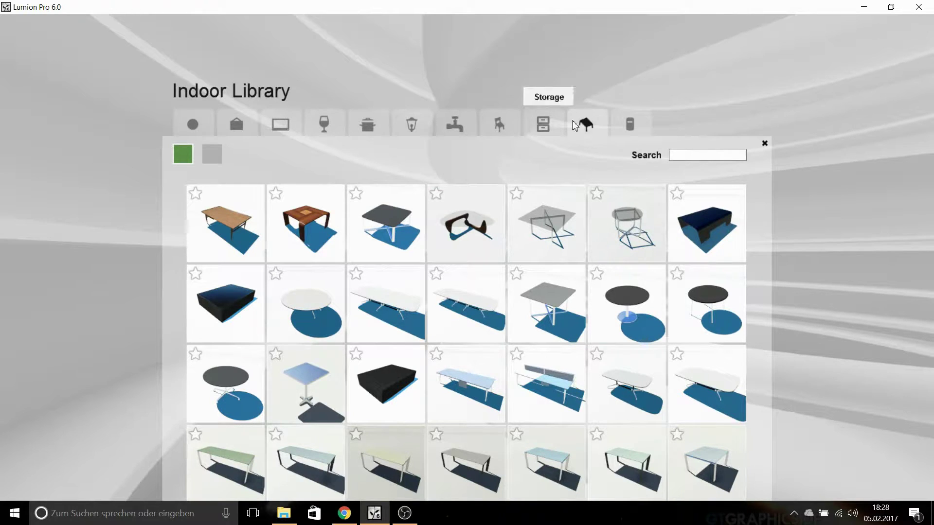
pyautogui.click(212, 155)
pyautogui.click(182, 155)
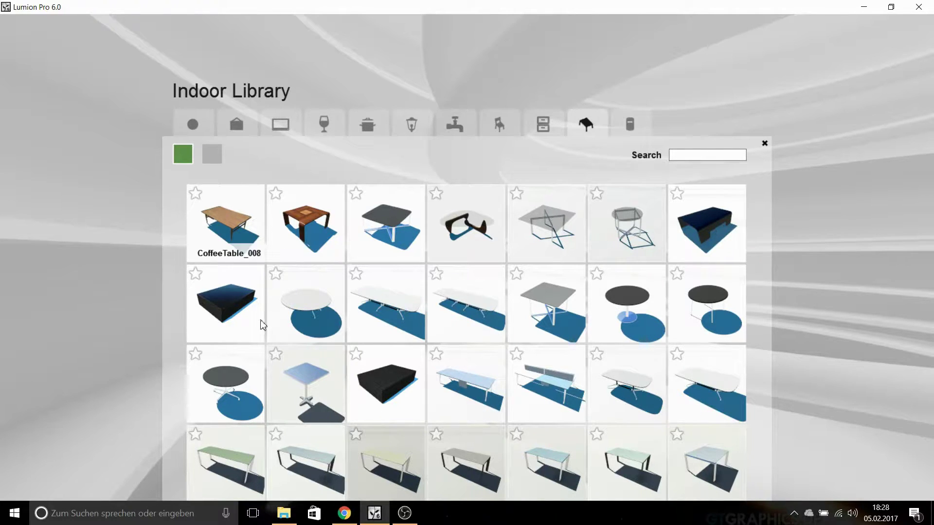
# Try CoffeeTable_007 and a wooden coffee table, then delete the wooden table
pyautogui.click(711, 238)
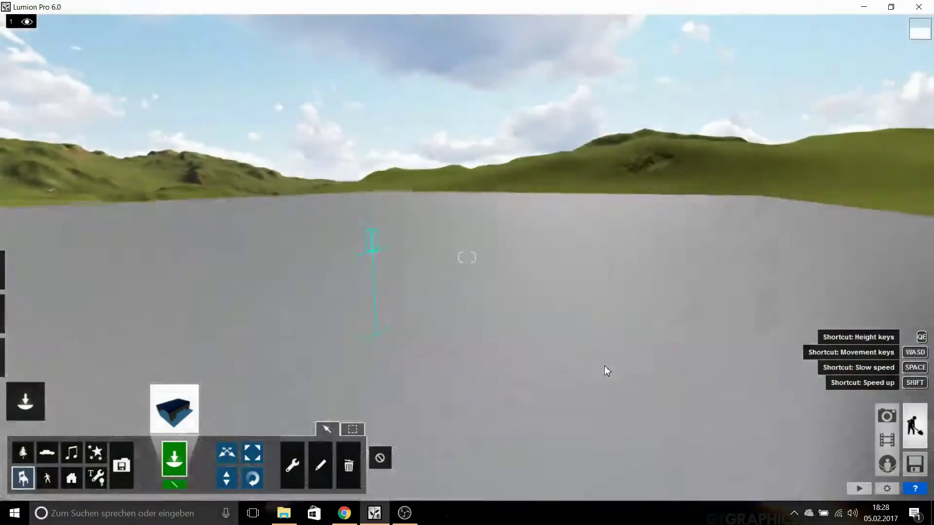
pyautogui.click(174, 408)
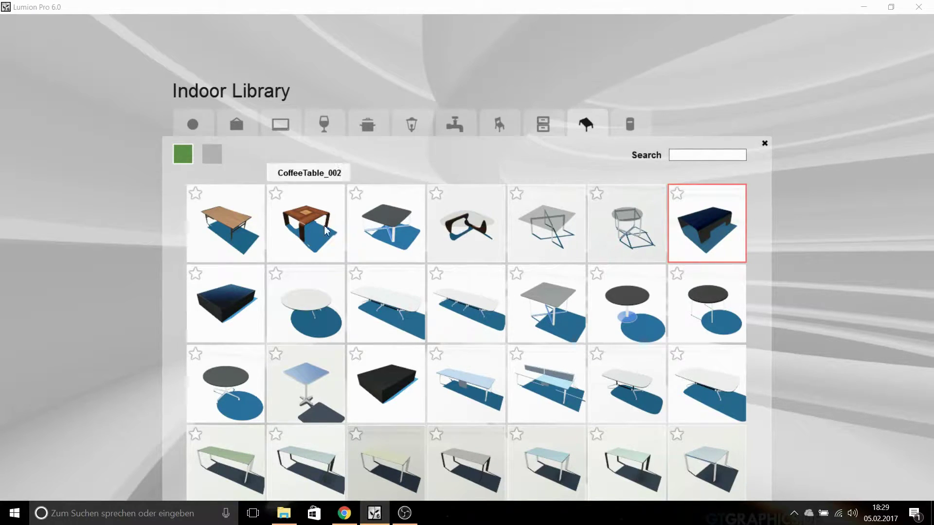
pyautogui.click(225, 223)
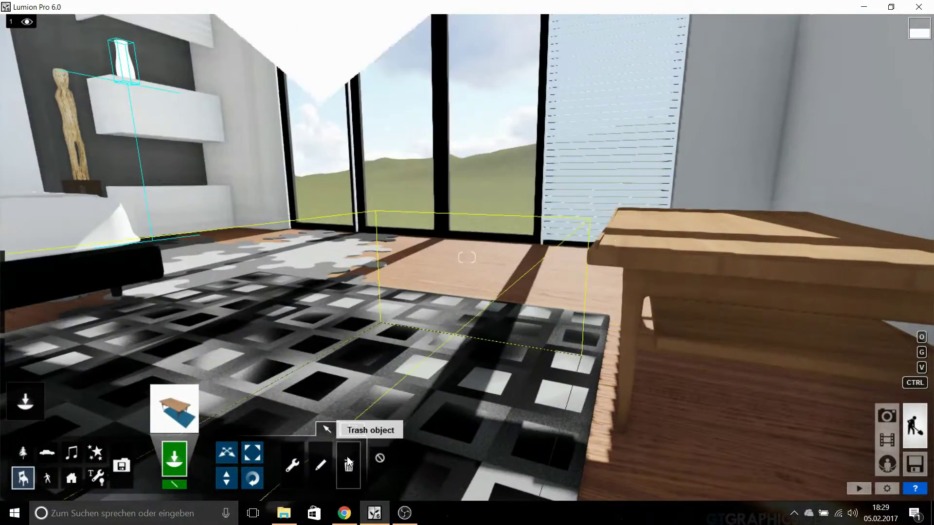
pyautogui.click(349, 466)
pyautogui.click(721, 354)
# Place the dark wicker coffee table beside the rug and rotate it
pyautogui.click(173, 410)
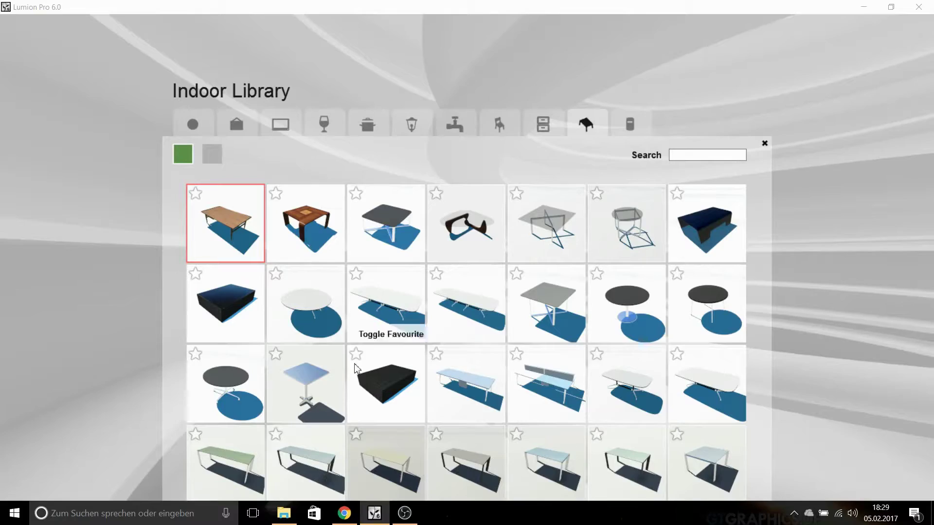
pyautogui.click(238, 317)
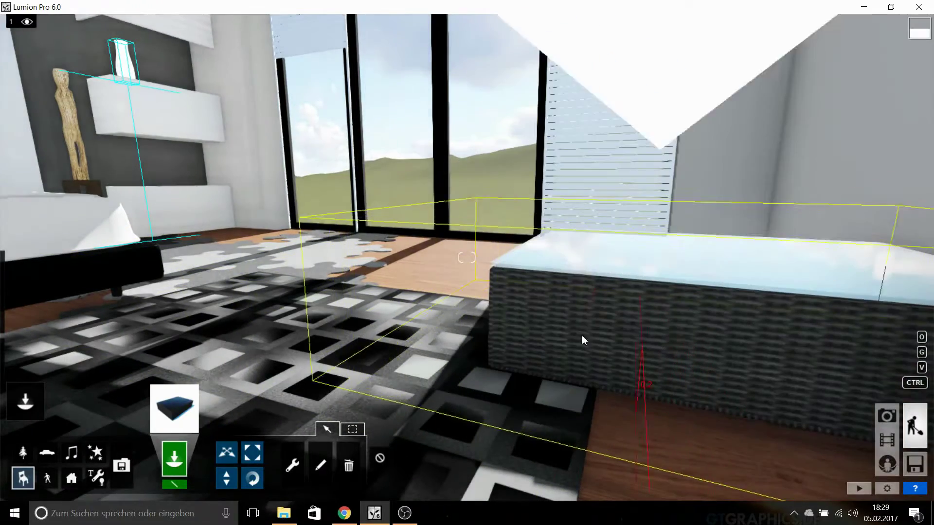
pyautogui.click(582, 335)
pyautogui.press('s')
pyautogui.click(252, 478)
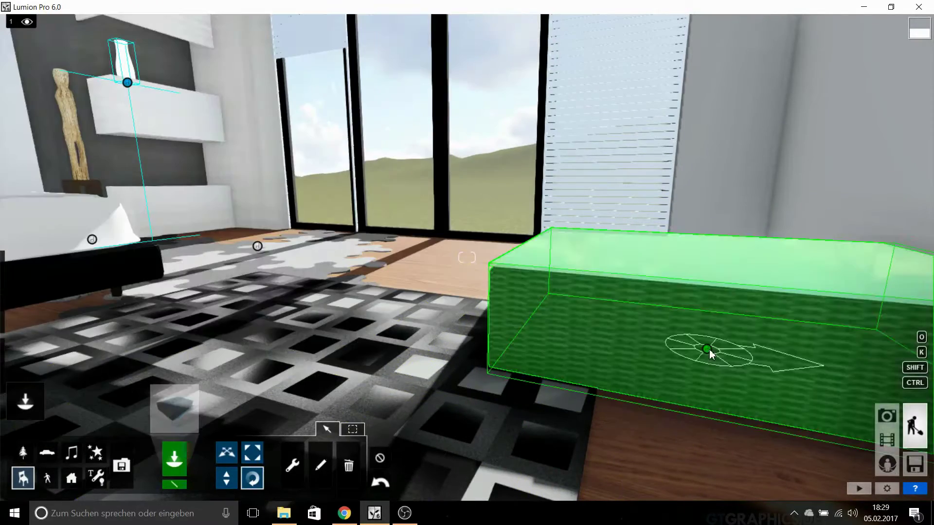
pyautogui.moveTo(743, 445); pyautogui.dragTo(665, 434, button='right')
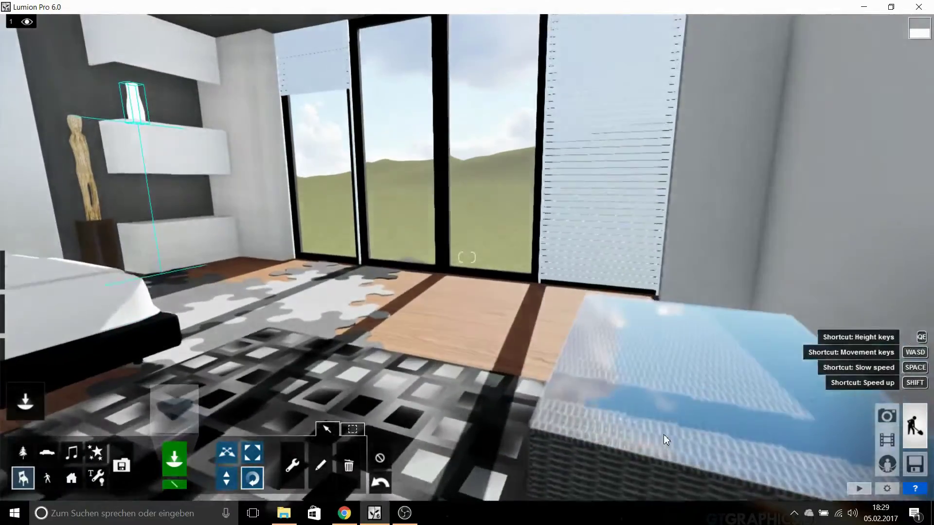
pyautogui.press('s')
pyautogui.press('w')
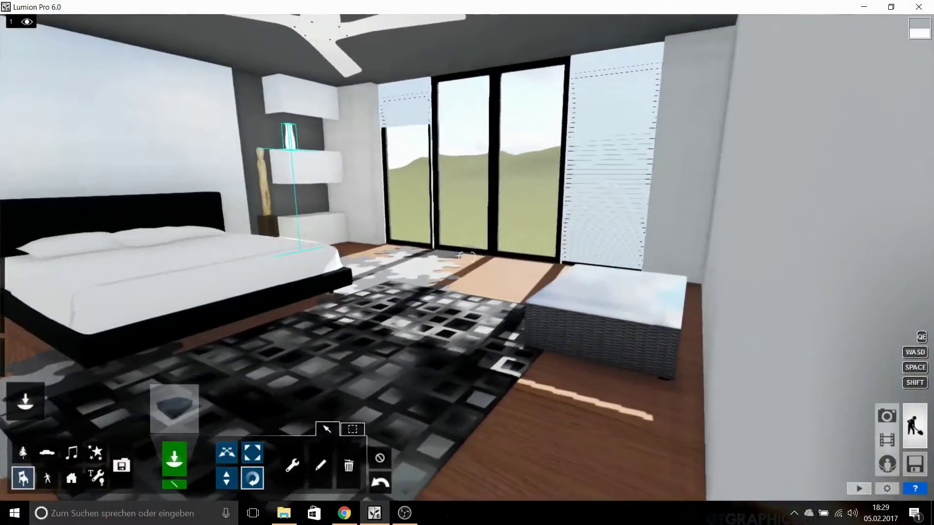
pyautogui.moveTo(663, 434); pyautogui.dragTo(567, 366, button='right')
# Enlarge the wicker coffee table considerably, viewing it from the bed side
pyautogui.click(252, 452)
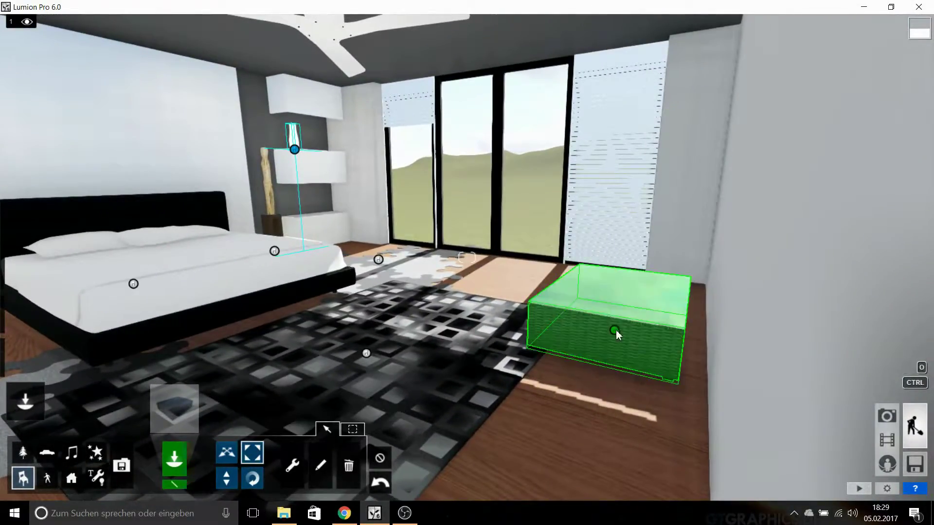
pyautogui.moveTo(615, 330); pyautogui.dragTo(650, 285)
pyautogui.moveTo(631, 311); pyautogui.dragTo(535, 312, button='right')
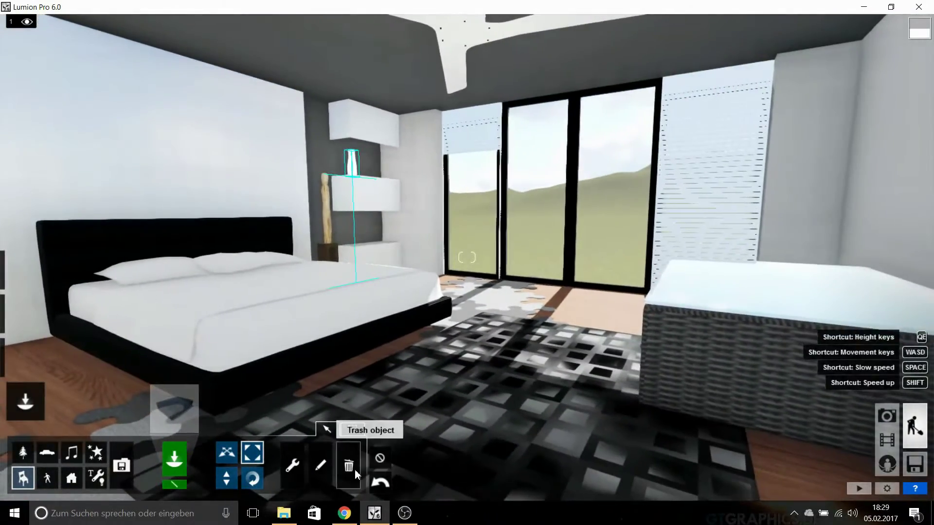
pyautogui.click(348, 466)
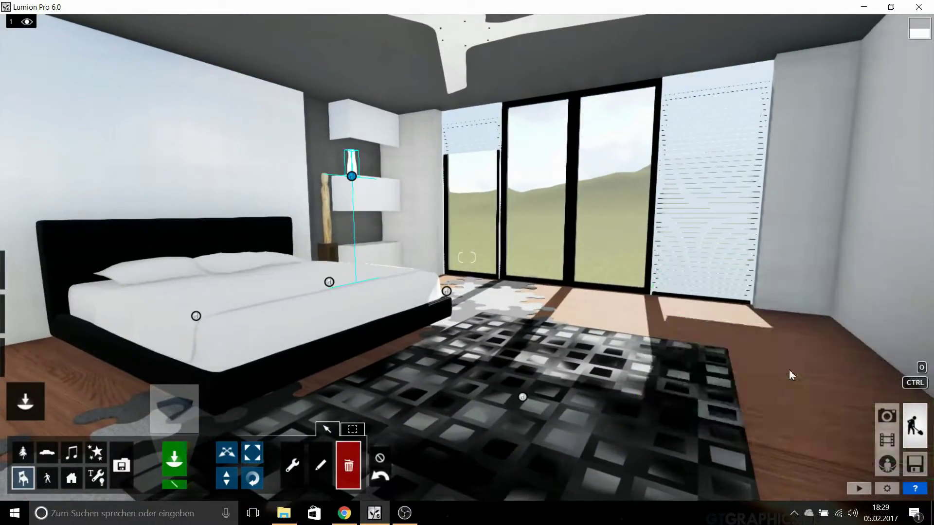
# Browse the Indoor Library's utilities, tables, storage and seating categories
pyautogui.click(161, 399)
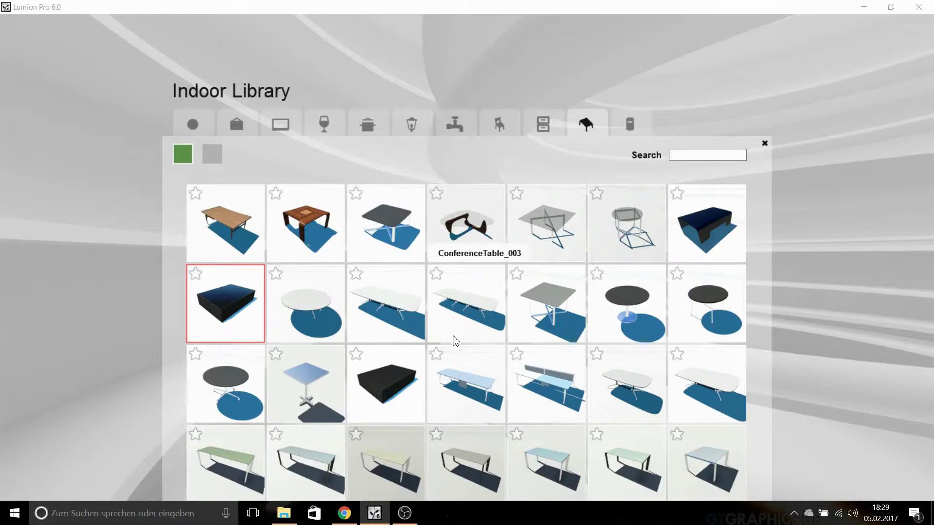
pyautogui.click(643, 117)
pyautogui.click(598, 117)
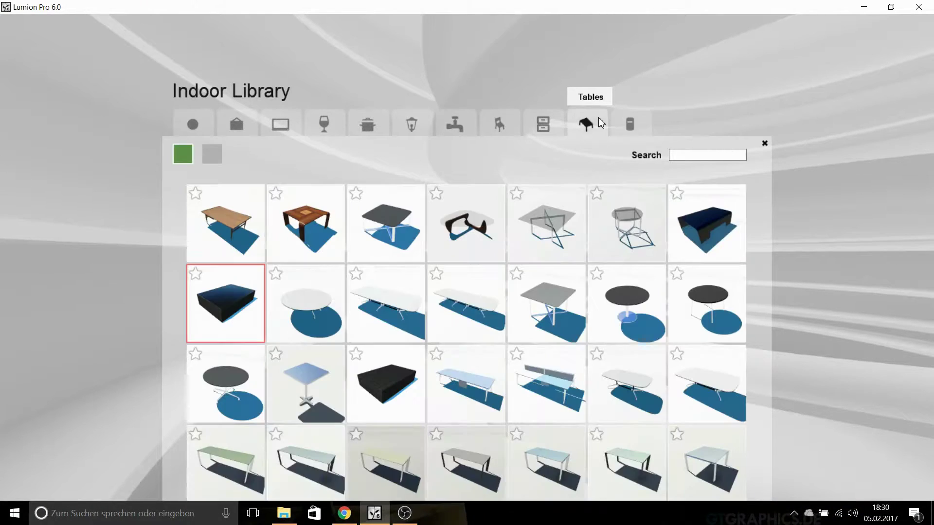
pyautogui.click(542, 127)
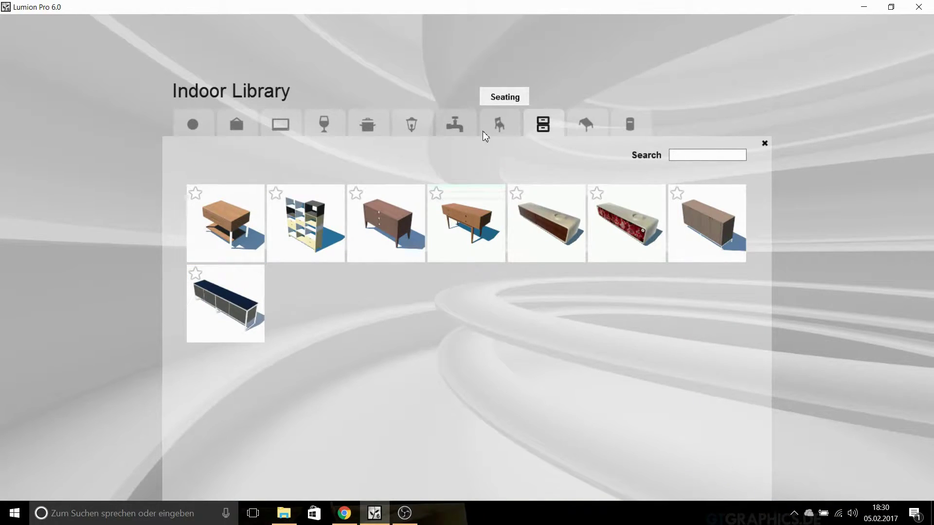
pyautogui.click(500, 125)
pyautogui.click(214, 155)
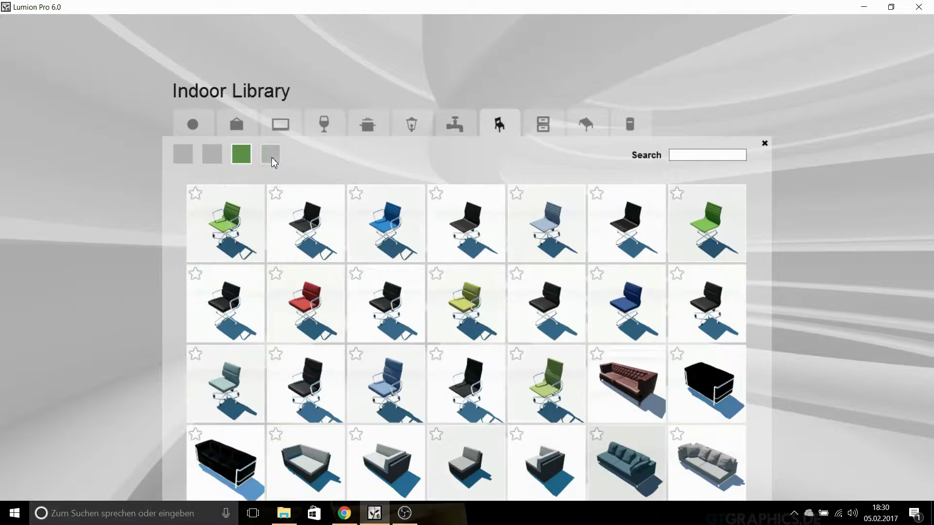
pyautogui.click(269, 154)
pyautogui.click(211, 155)
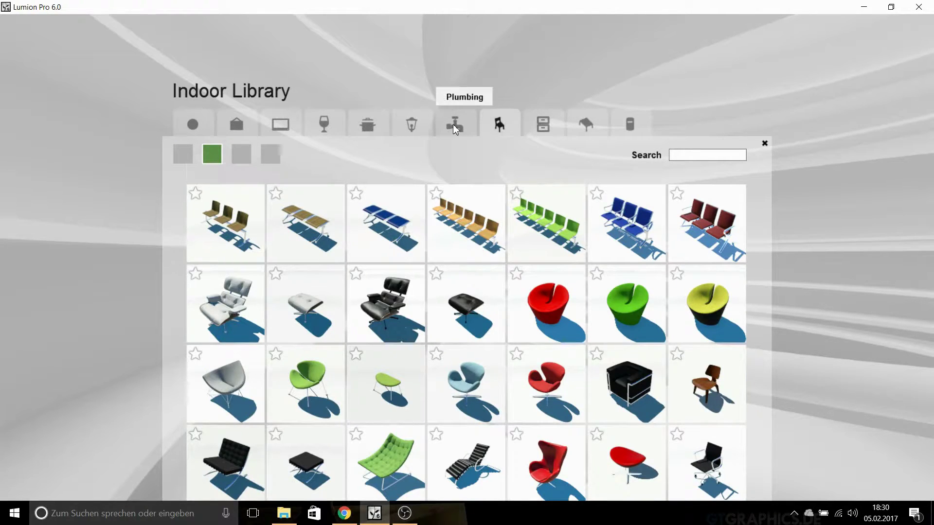
# Place the digital piano Piano_003 against the bedroom wall
pyautogui.click(411, 125)
pyautogui.click(324, 125)
pyautogui.click(238, 127)
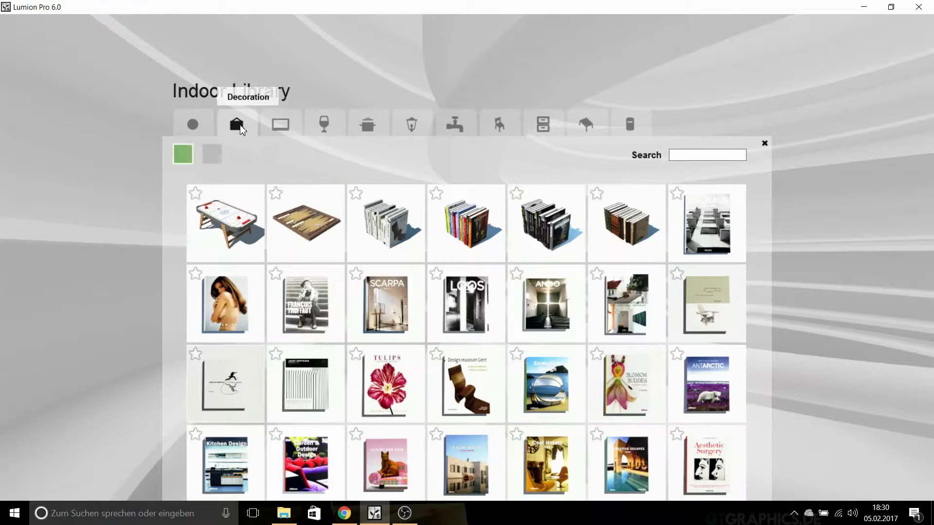
pyautogui.click(242, 154)
pyautogui.click(295, 155)
pyautogui.click(192, 125)
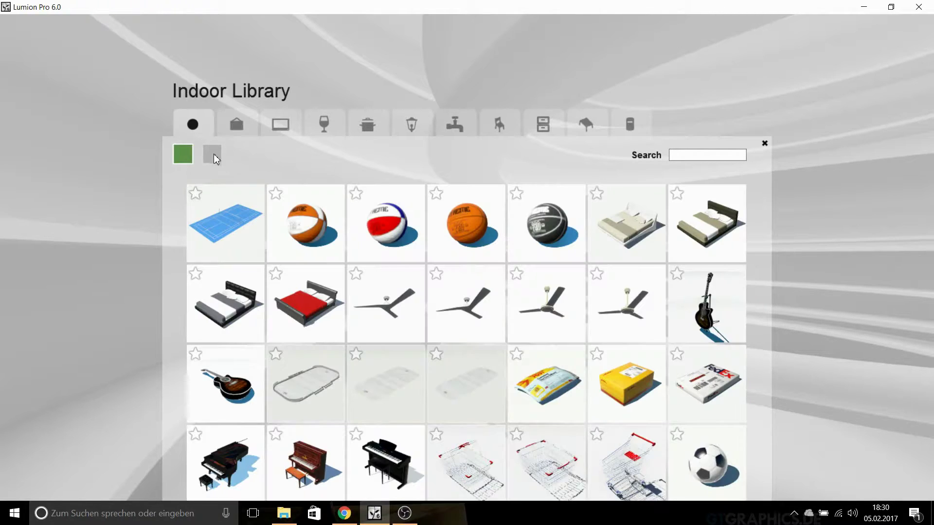
pyautogui.click(381, 466)
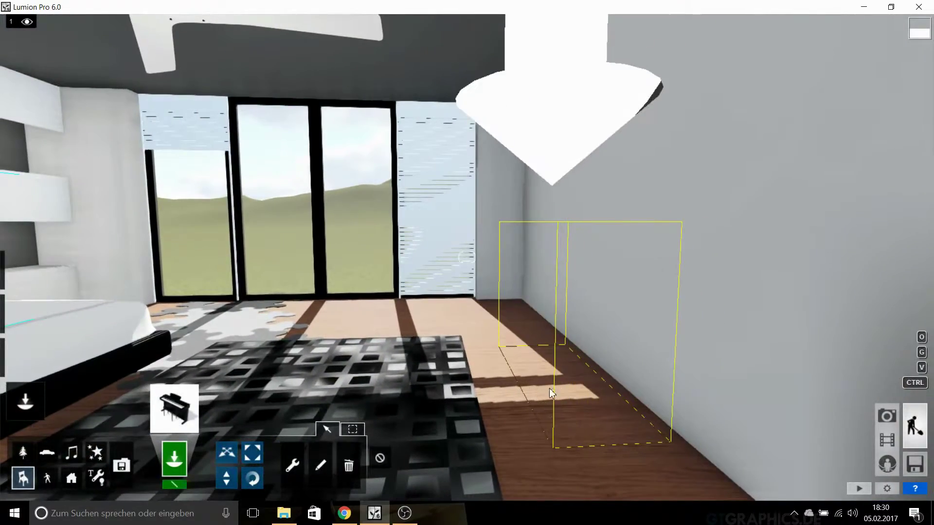
pyautogui.click(549, 393)
pyautogui.moveTo(549, 392); pyautogui.dragTo(542, 403, button='right')
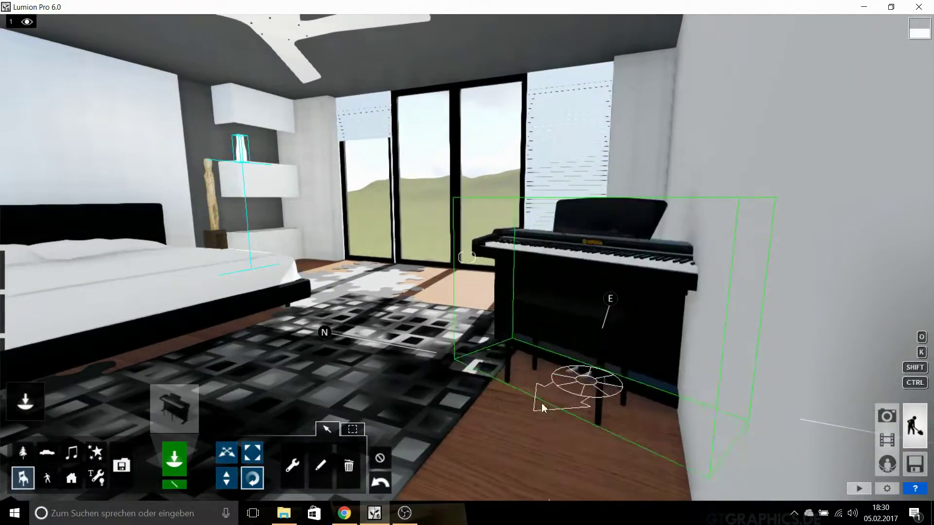
pyautogui.press('w')
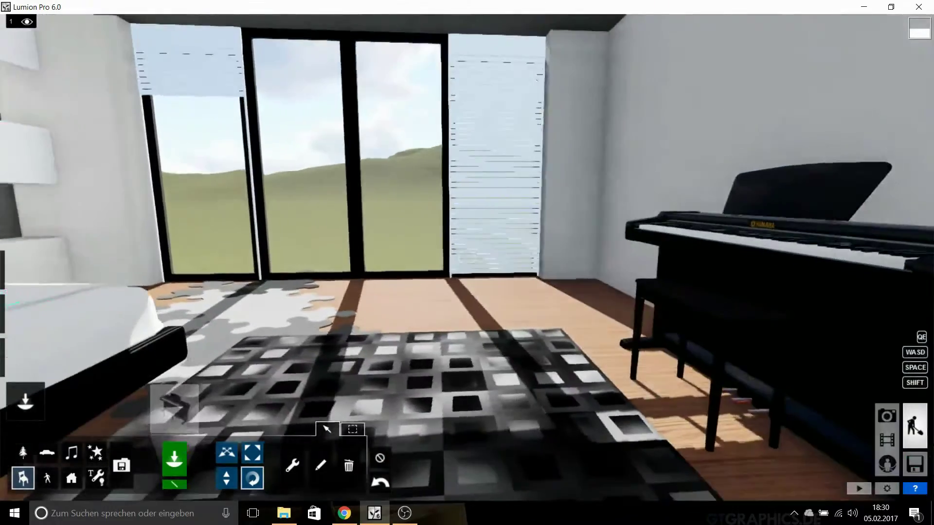
pyautogui.moveTo(632, 355); pyautogui.dragTo(516, 356, button='right')
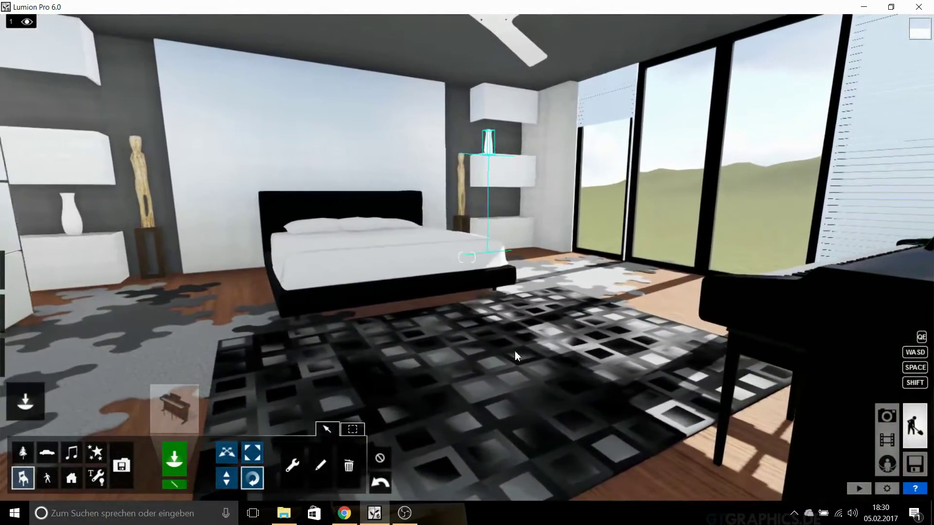
# Place a guitar by the wall and a teddy bear on the bed by the headboard
pyautogui.click(174, 408)
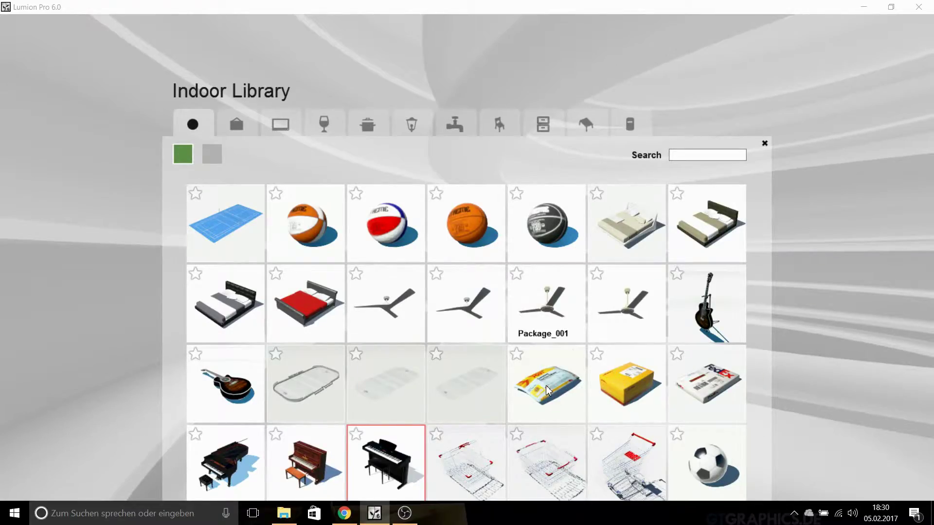
pyautogui.click(698, 324)
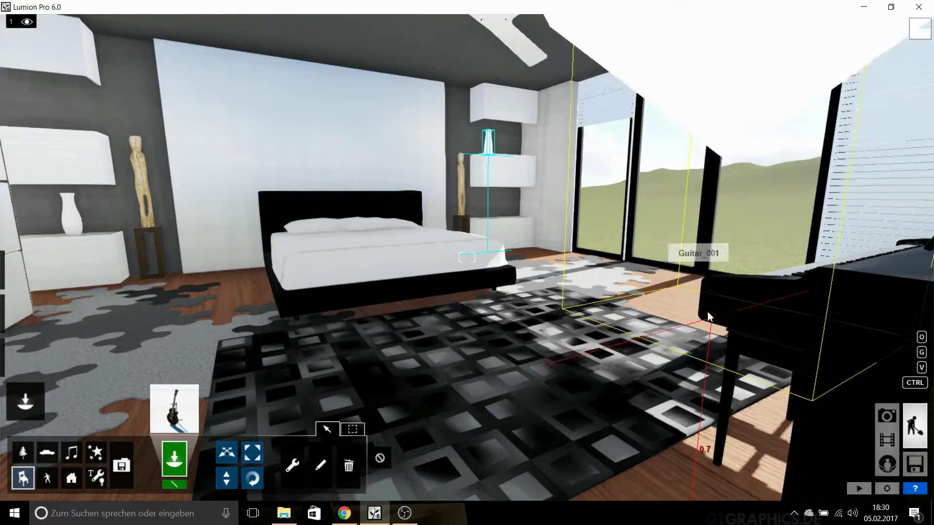
pyautogui.click(535, 250)
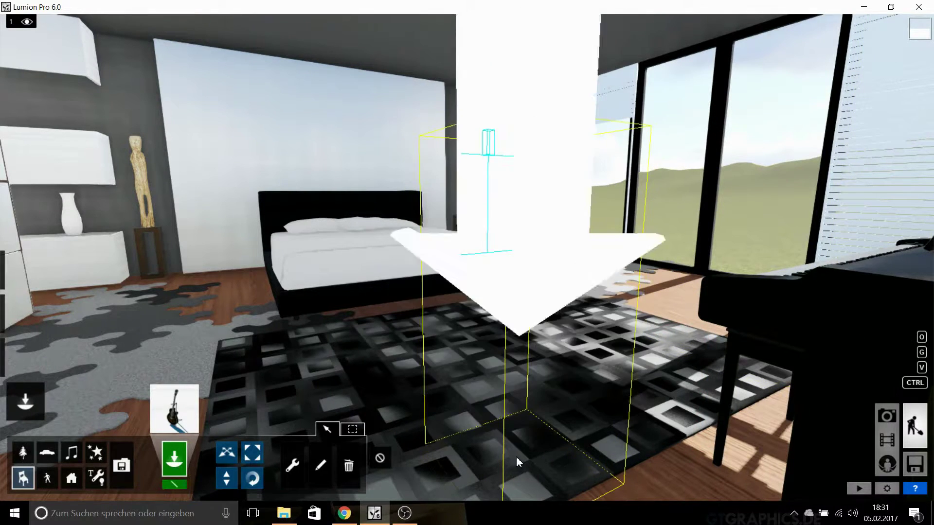
pyautogui.click(174, 409)
pyautogui.click(212, 154)
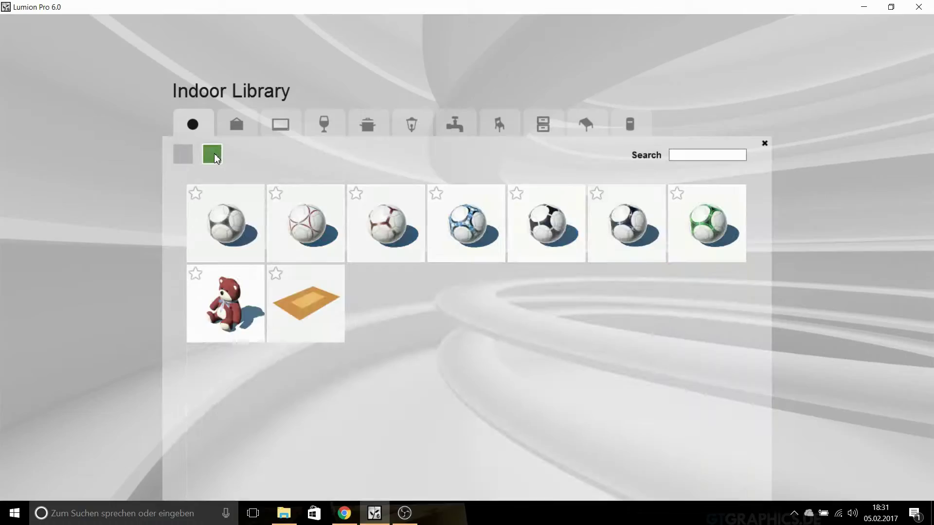
pyautogui.click(214, 191)
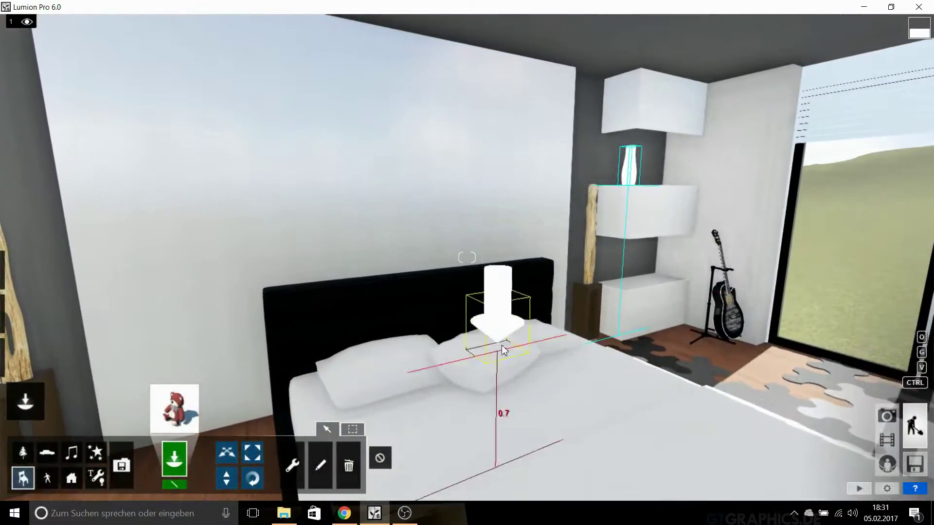
pyautogui.click(502, 350)
pyautogui.press('s')
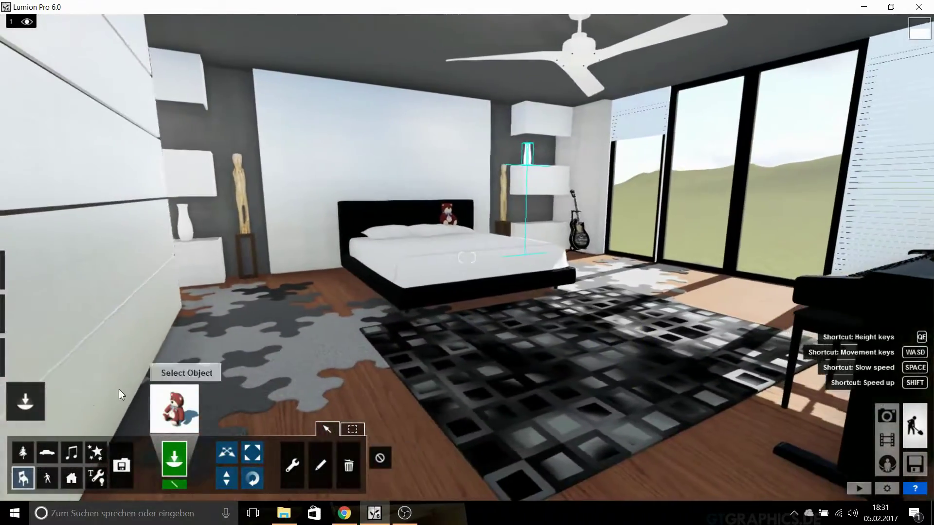
# Place a backgammon board on the rug and ModelSailboat_001 on the lower shelf
pyautogui.click(174, 408)
pyautogui.click(237, 126)
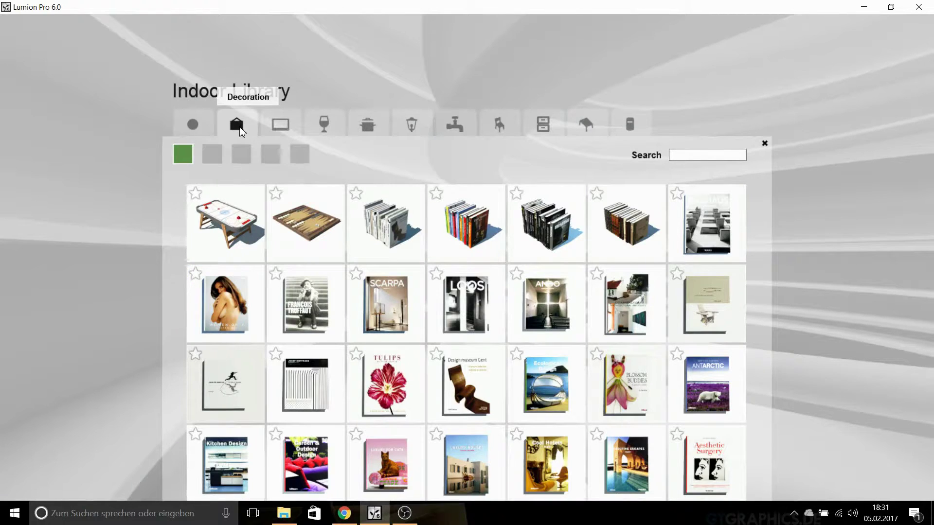
pyautogui.click(298, 227)
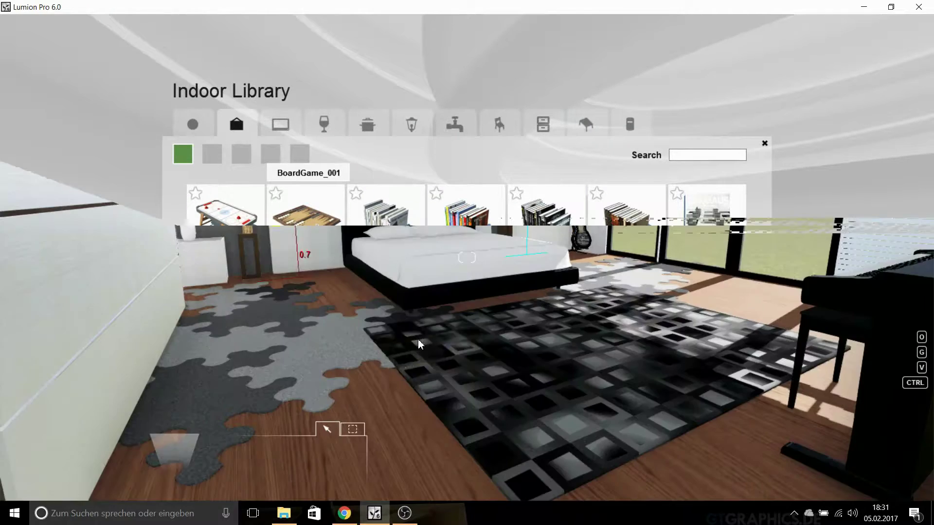
pyautogui.click(505, 382)
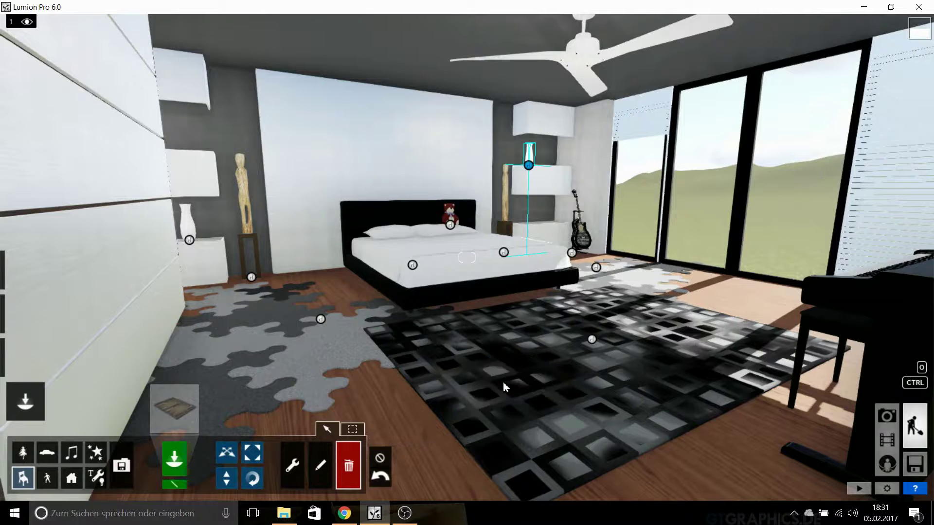
pyautogui.click(174, 408)
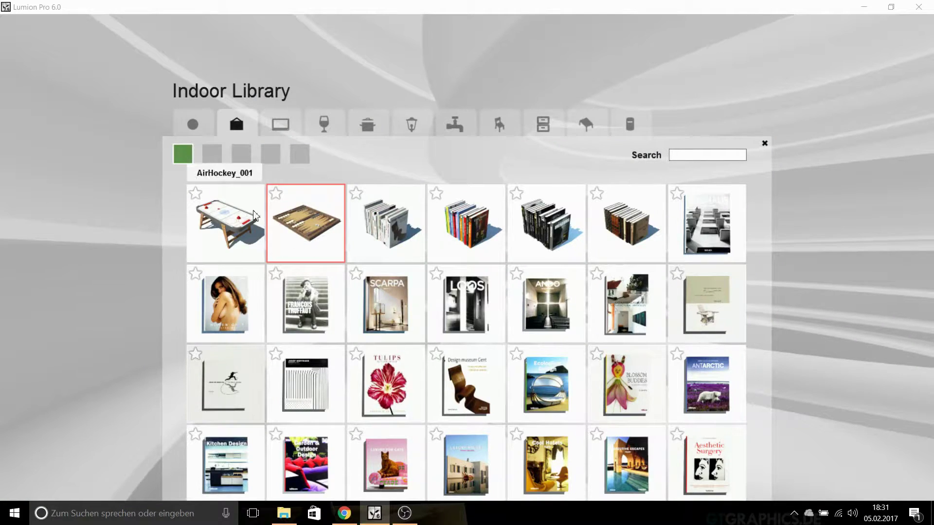
pyautogui.click(212, 157)
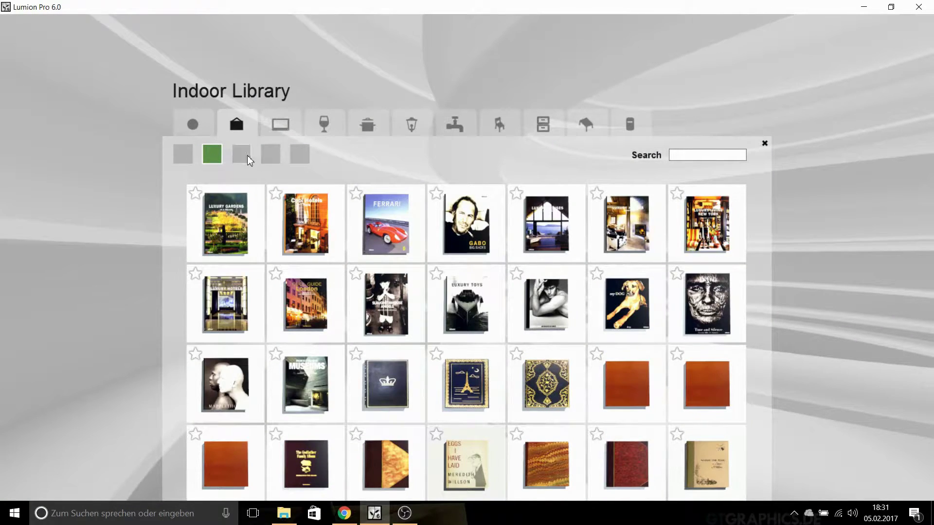
pyautogui.click(243, 157)
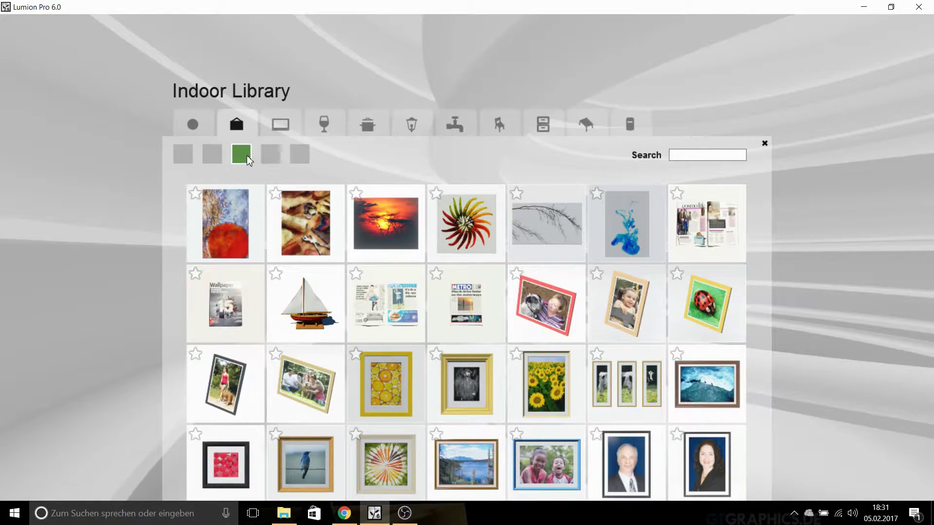
pyautogui.click(319, 311)
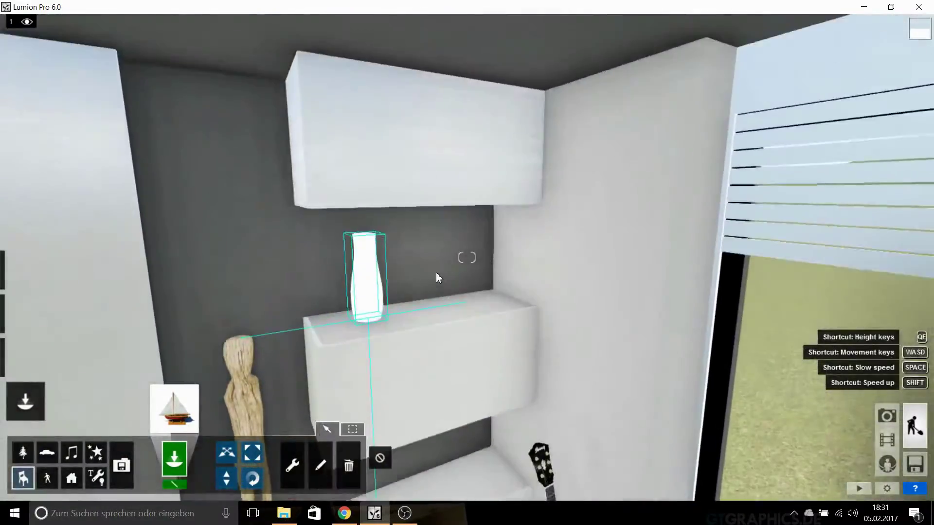
pyautogui.click(430, 438)
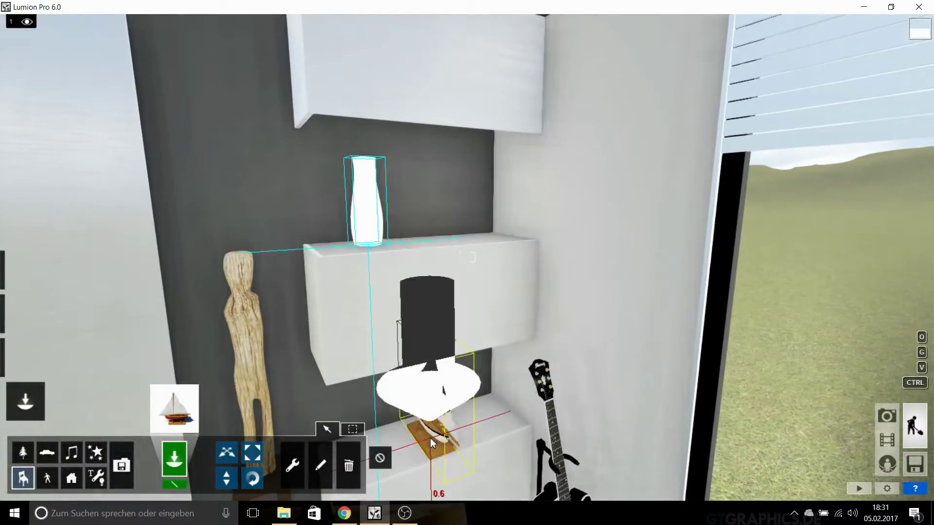
pyautogui.click(249, 479)
# Hang an enlarged Canvas_005 branch artwork above the bed, then show the fourth decoration page
pyautogui.press('s')
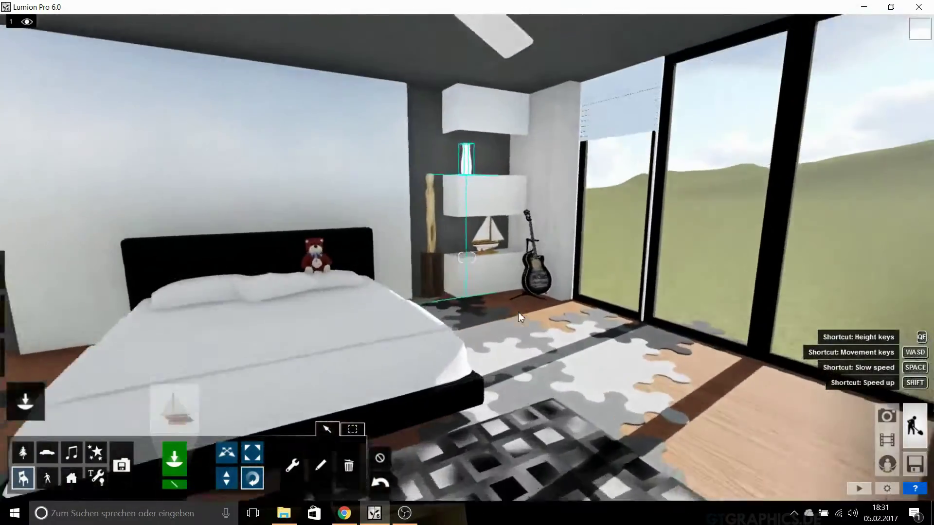
pyautogui.press('s')
pyautogui.click(173, 404)
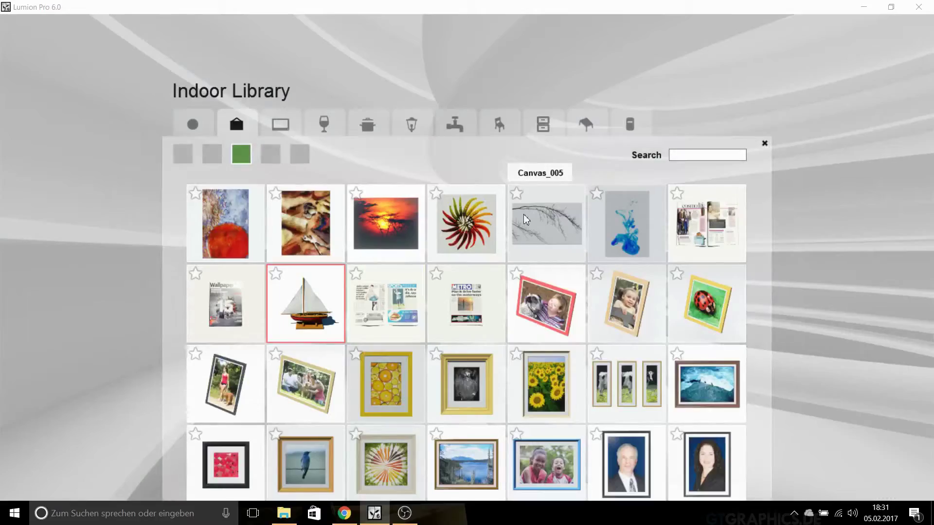
pyautogui.click(535, 221)
pyautogui.click(360, 204)
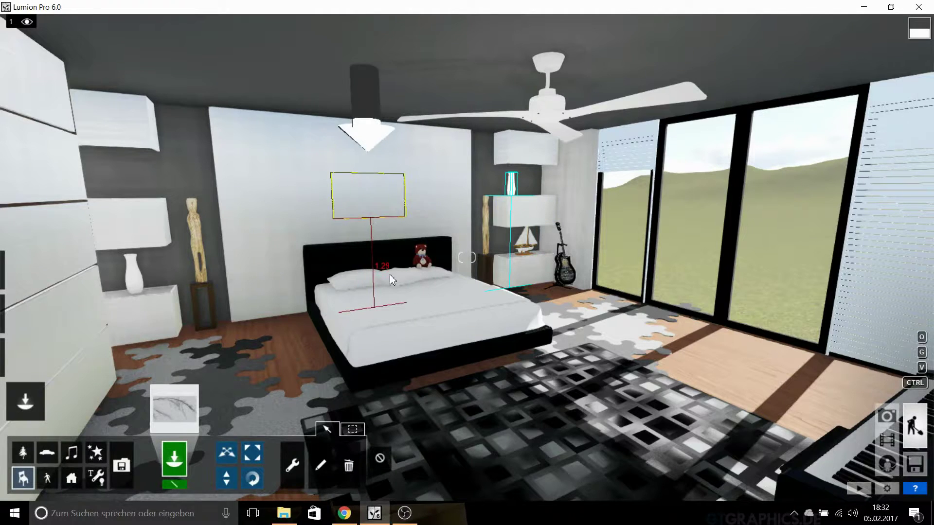
pyautogui.click(186, 411)
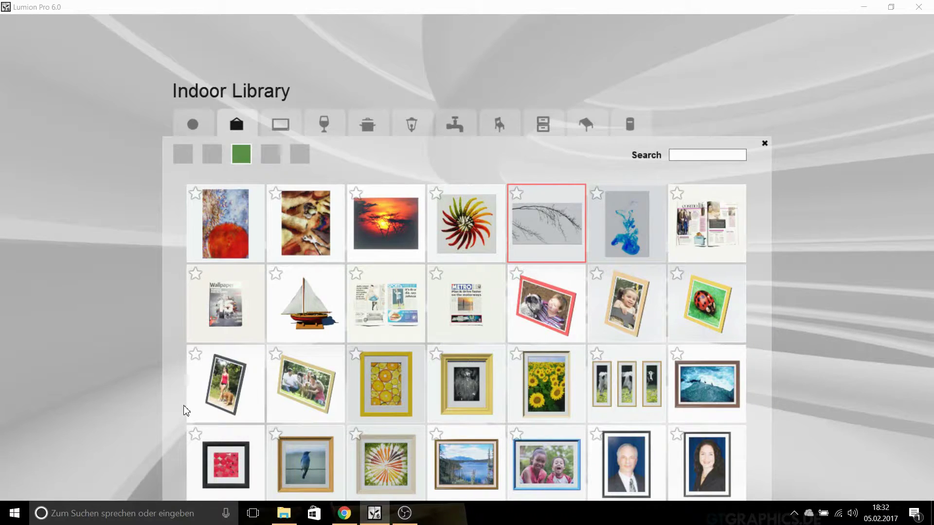
pyautogui.click(764, 143)
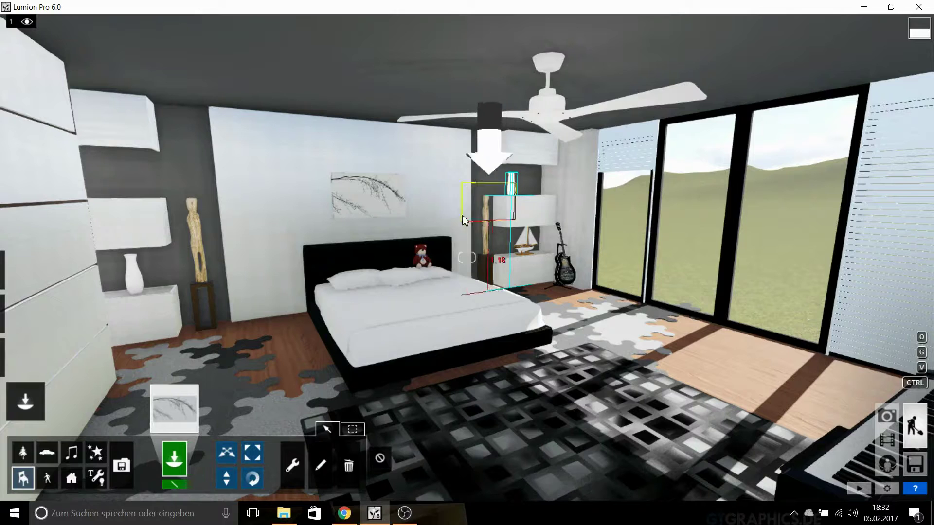
pyautogui.click(369, 214)
pyautogui.moveTo(398, 211); pyautogui.dragTo(457, 186)
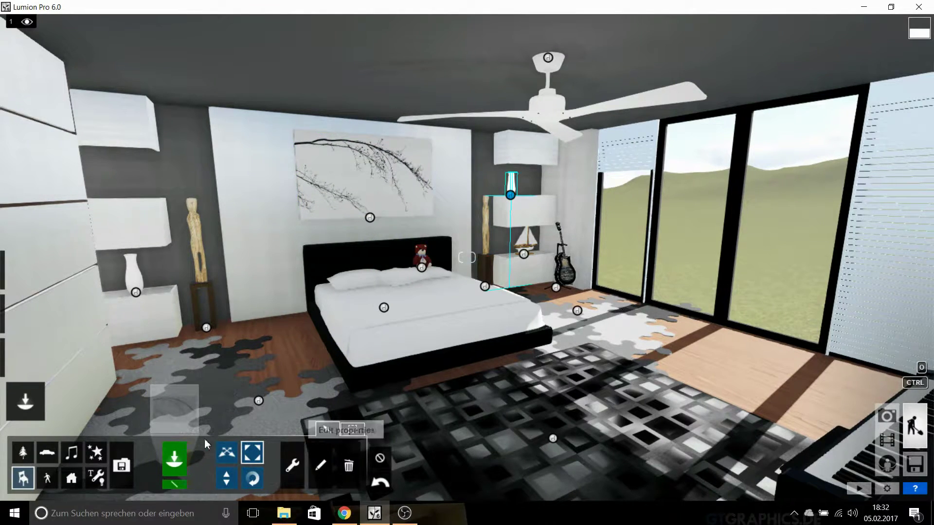
pyautogui.click(185, 411)
pyautogui.click(271, 154)
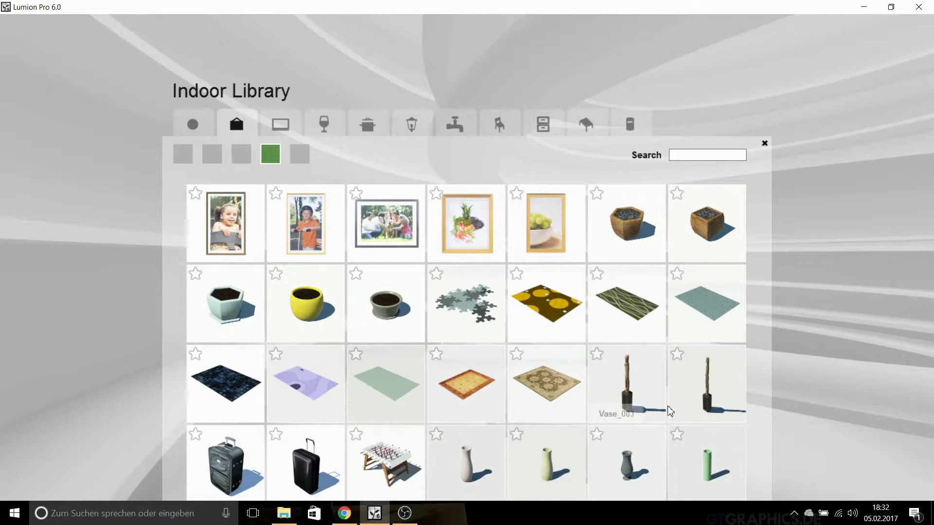
# Set Vase_003 on the shelf, then browse decoration pages and electronics objects
pyautogui.click(630, 478)
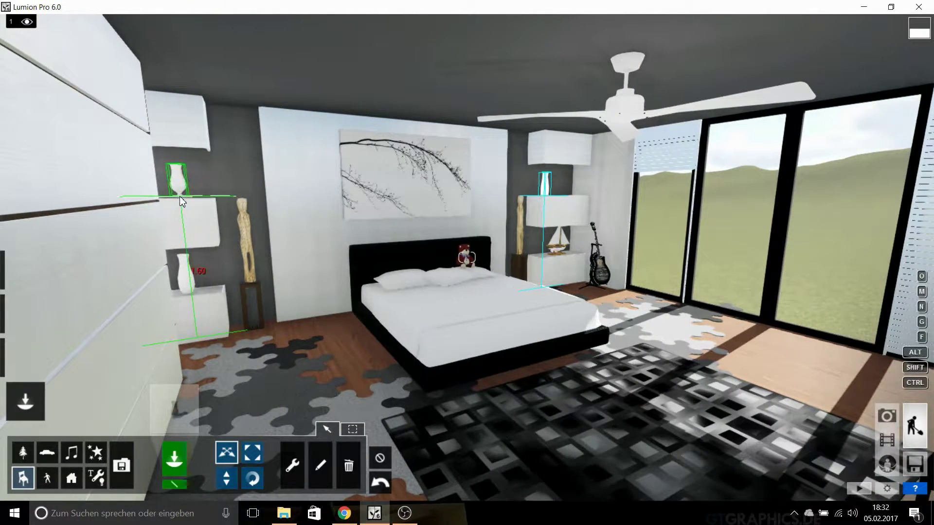
pyautogui.click(181, 204)
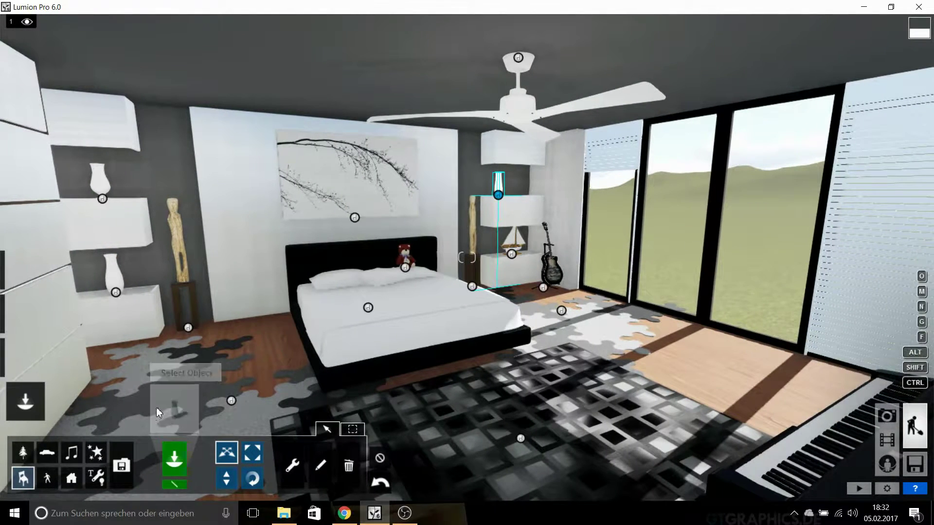
pyautogui.click(174, 408)
pyautogui.click(305, 156)
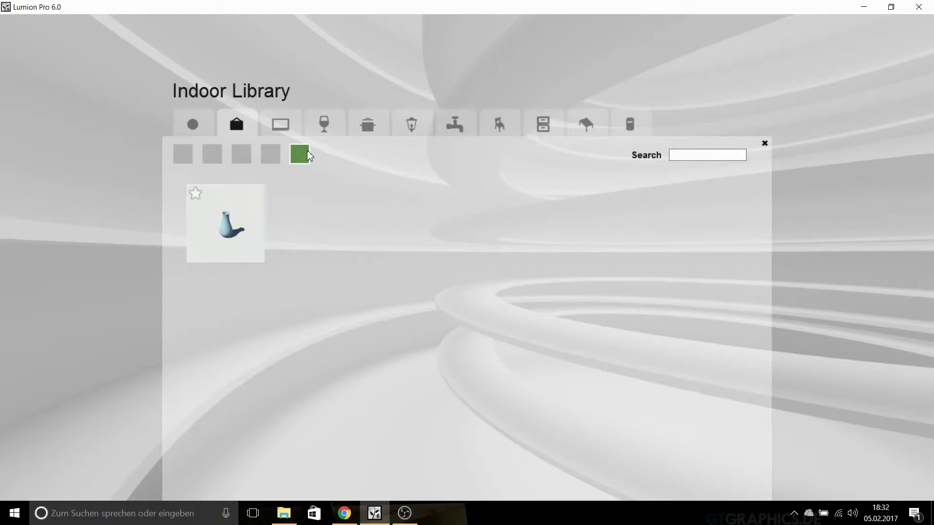
pyautogui.click(273, 154)
pyautogui.click(280, 124)
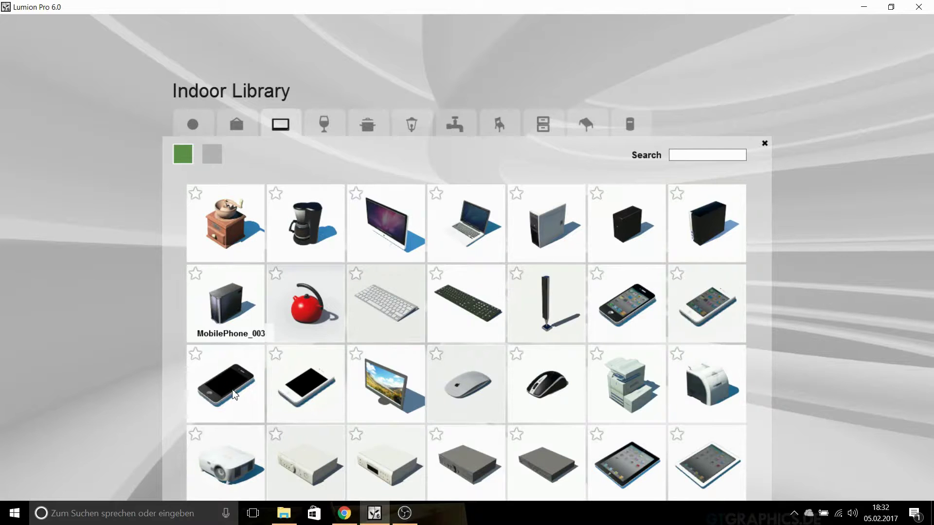
# Close the library, shift the camera sideways, recheck the first object pages and close again
pyautogui.click(761, 145)
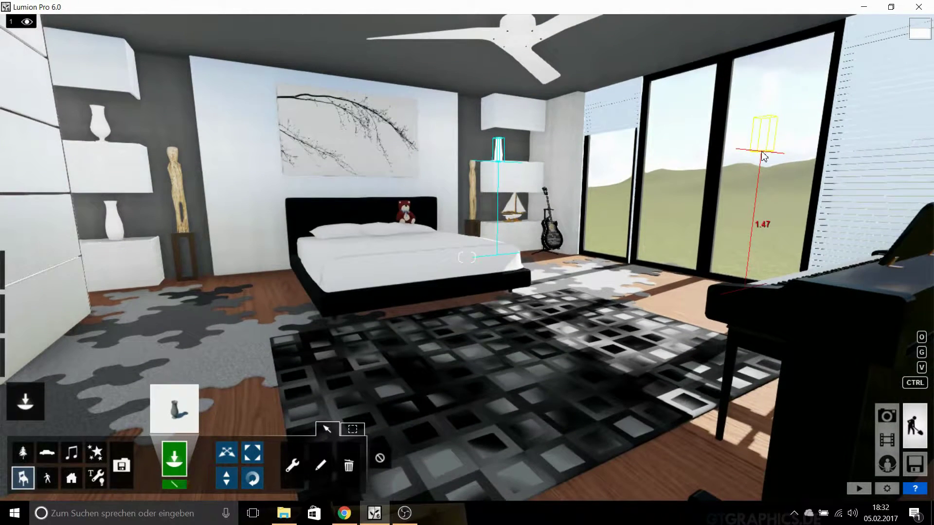
pyautogui.press('a')
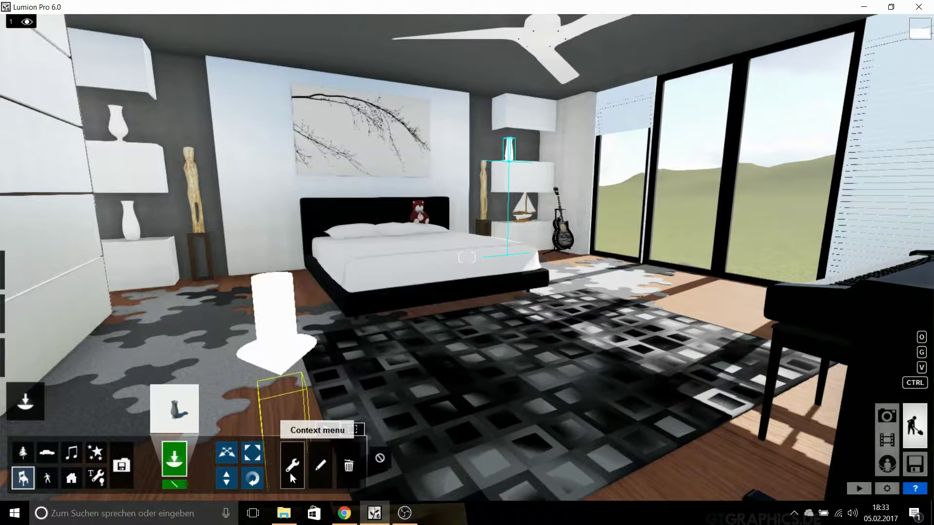
pyautogui.click(174, 409)
pyautogui.click(204, 154)
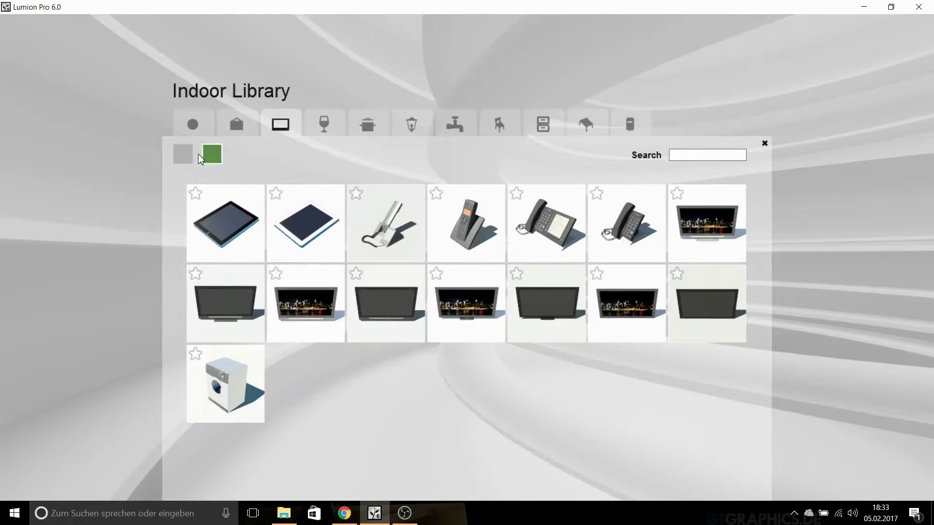
pyautogui.click(184, 155)
pyautogui.click(763, 145)
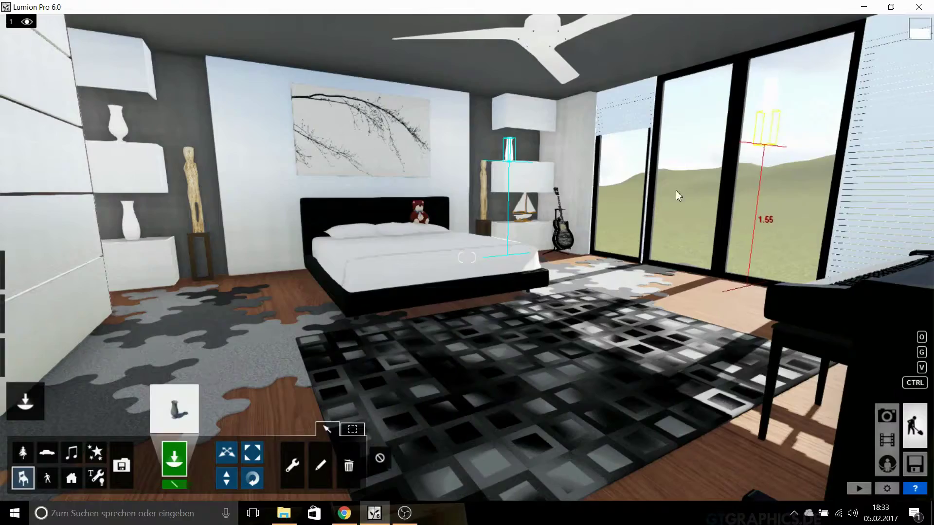
# Open the Nature Library and browse the tree subcategories, including Leaf - Medium
pyautogui.click(23, 453)
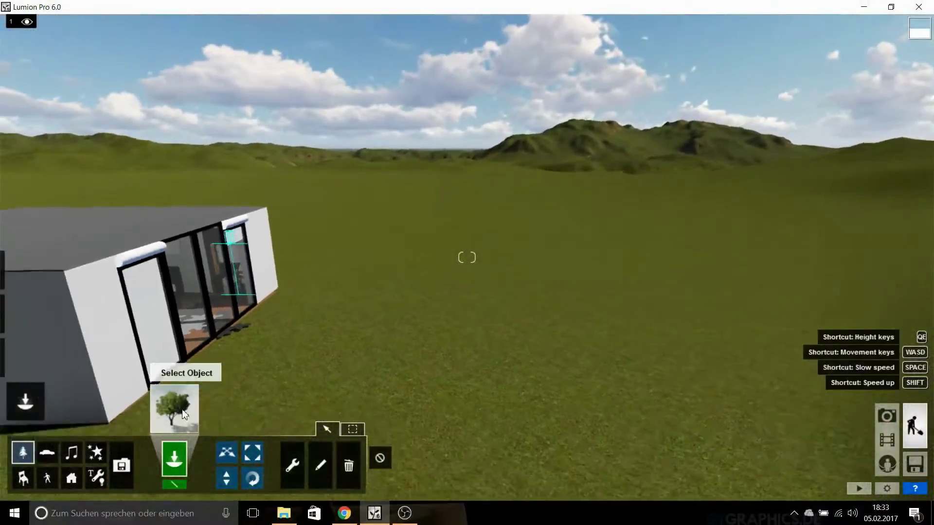
pyautogui.click(174, 409)
pyautogui.click(212, 154)
pyautogui.click(241, 154)
pyautogui.click(271, 154)
pyautogui.click(300, 154)
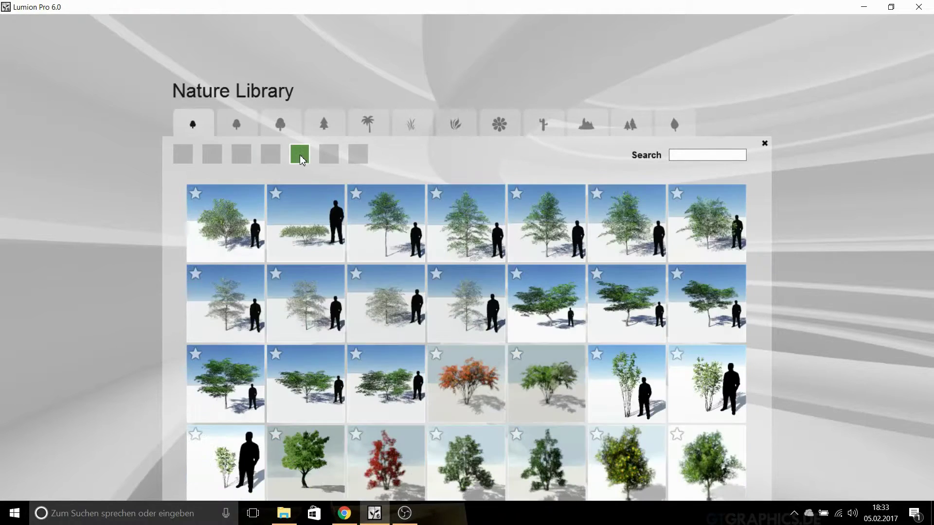
pyautogui.click(329, 154)
pyautogui.click(358, 154)
pyautogui.click(238, 125)
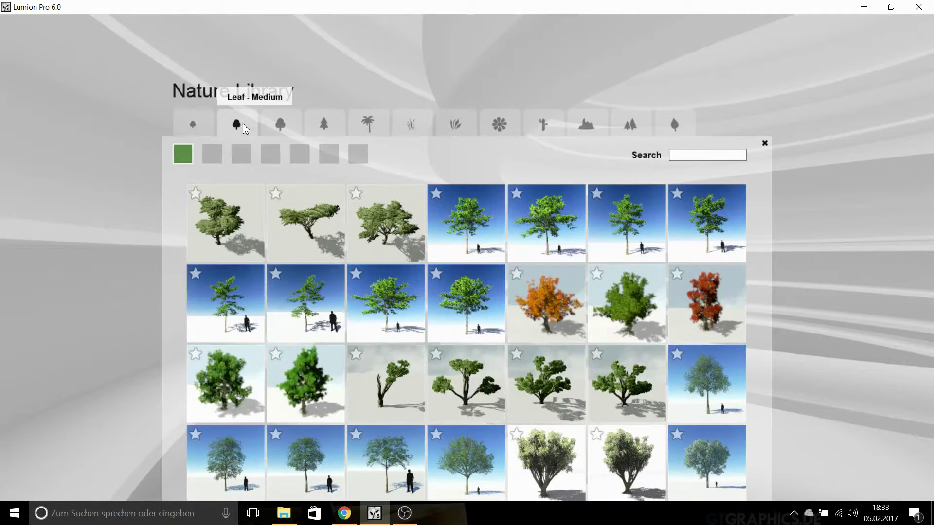
pyautogui.click(241, 154)
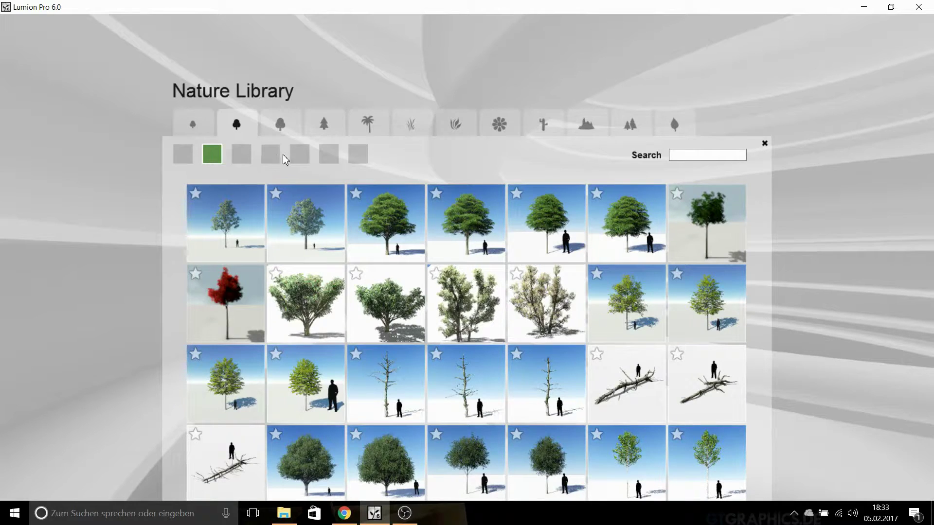
pyautogui.click(299, 155)
pyautogui.click(329, 155)
pyautogui.click(358, 154)
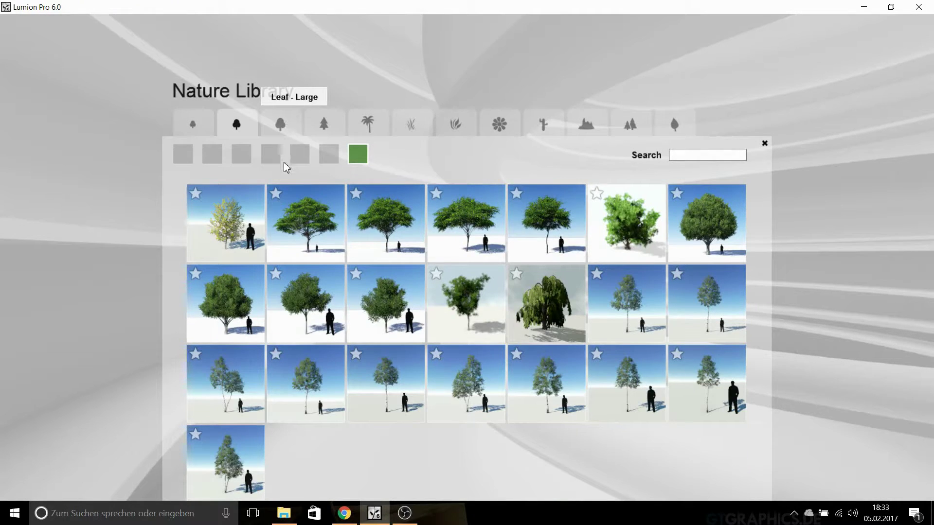
# Browse the Leaf - Large and Pine trees and pick Austrian_Pine_RT
pyautogui.click(279, 128)
pyautogui.click(212, 154)
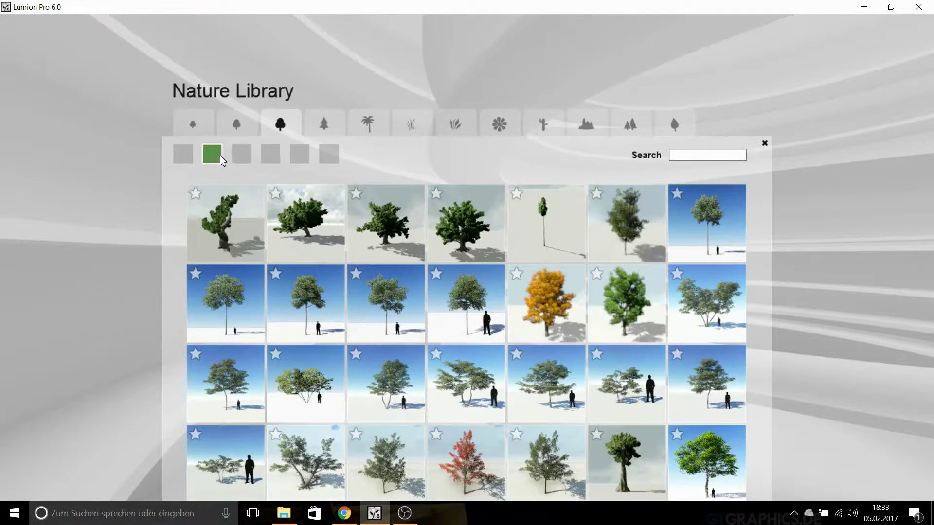
pyautogui.click(241, 154)
pyautogui.click(270, 154)
pyautogui.click(300, 154)
pyautogui.click(329, 154)
pyautogui.click(324, 127)
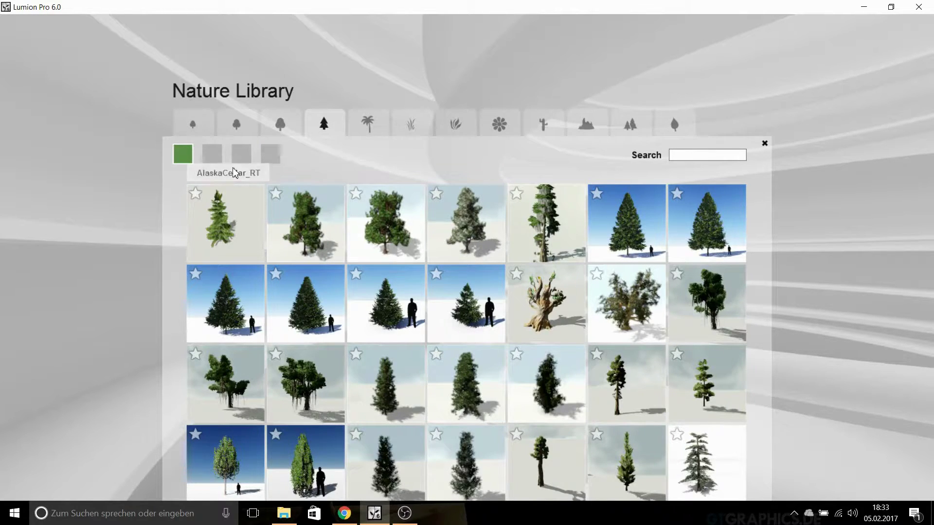
pyautogui.click(212, 154)
pyautogui.click(241, 154)
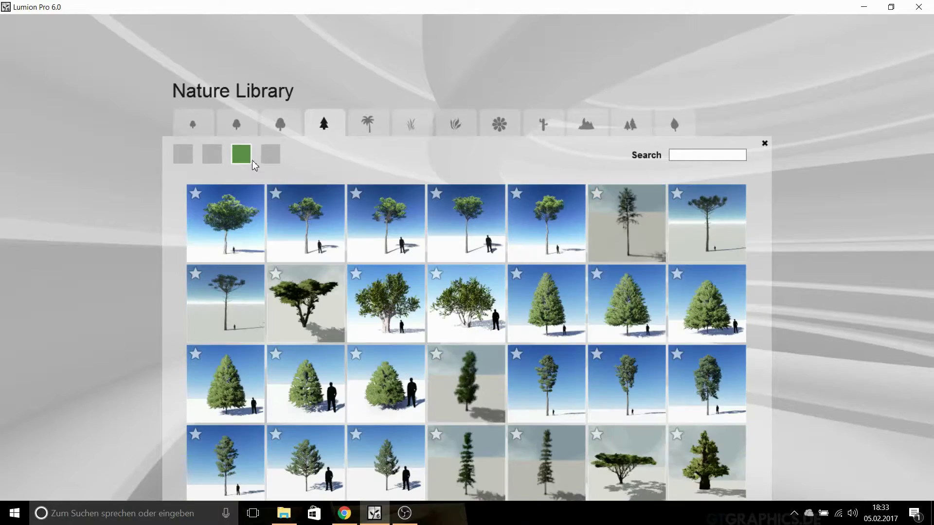
pyautogui.click(272, 156)
pyautogui.click(184, 154)
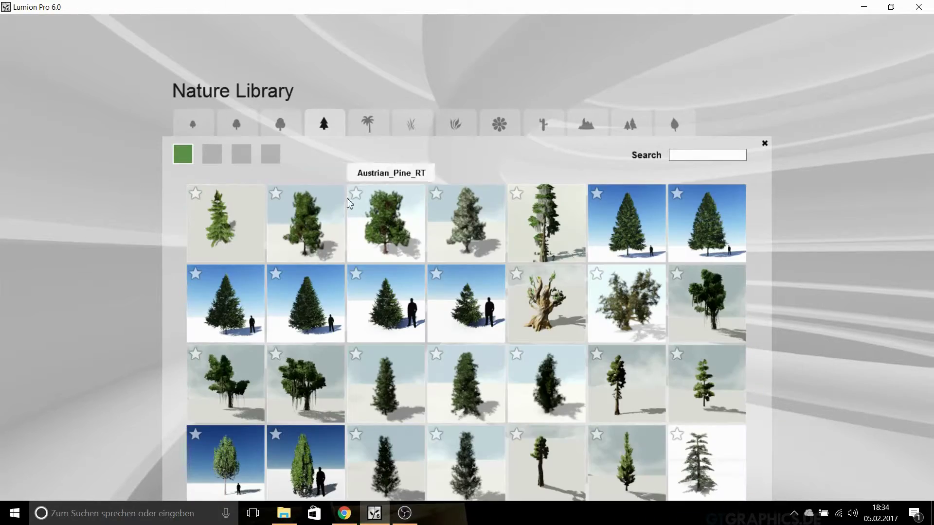
pyautogui.click(324, 231)
# Plant an Austrian pine beside the house, then delete all the trial pines
pyautogui.click(482, 279)
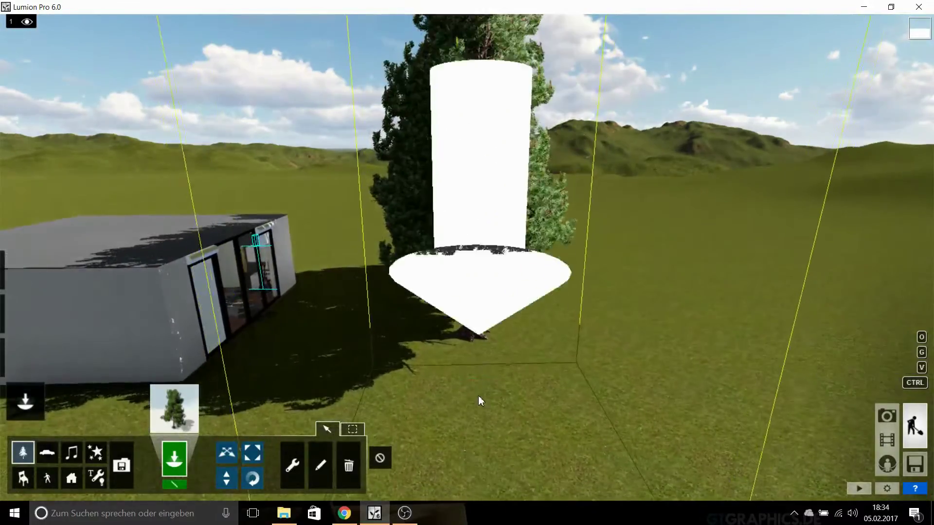
pyautogui.moveTo(478, 395); pyautogui.dragTo(370, 389, button='right')
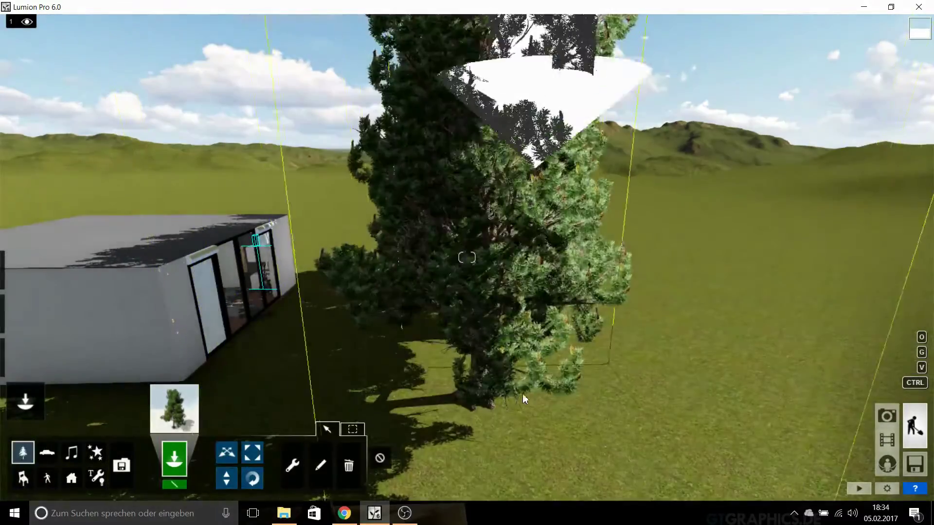
pyautogui.press('w')
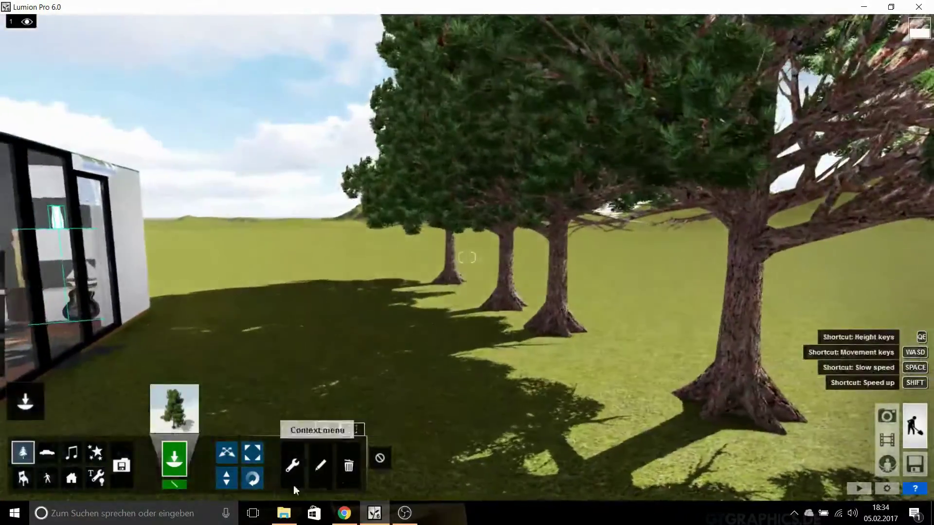
pyautogui.click(348, 465)
pyautogui.click(734, 408)
pyautogui.click(554, 326)
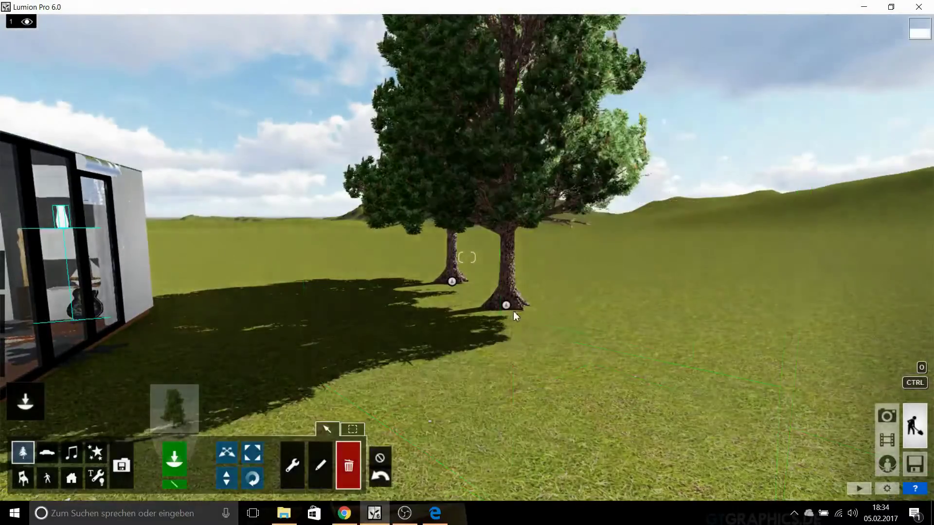
pyautogui.click(502, 298)
pyautogui.click(450, 273)
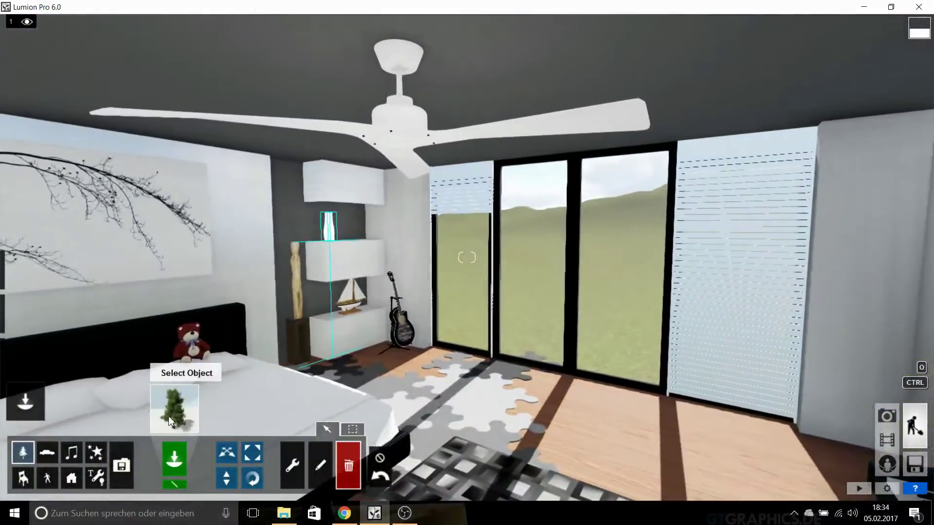
# Browse the Nature Library plant categories and pick a hedge from hedges and bushes
pyautogui.click(174, 409)
pyautogui.click(370, 130)
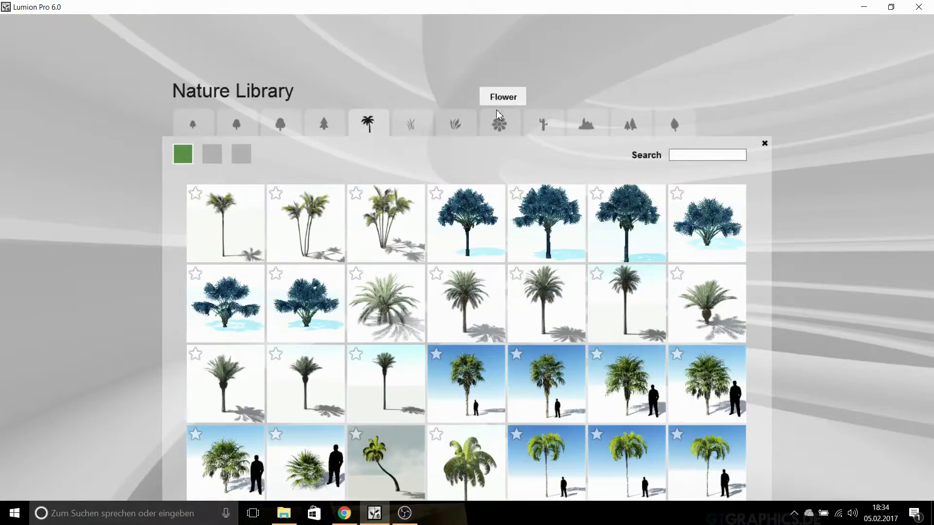
pyautogui.click(465, 127)
pyautogui.click(212, 154)
pyautogui.click(241, 154)
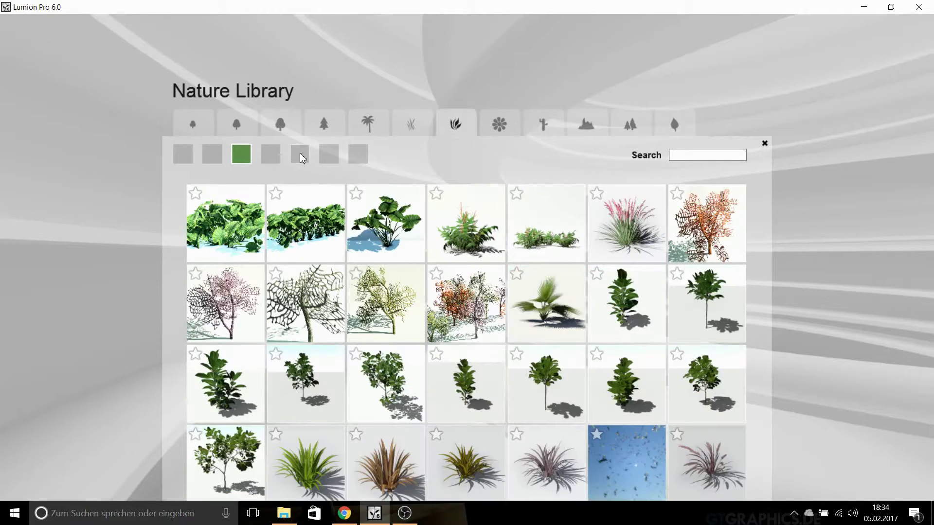
pyautogui.click(300, 154)
pyautogui.click(329, 155)
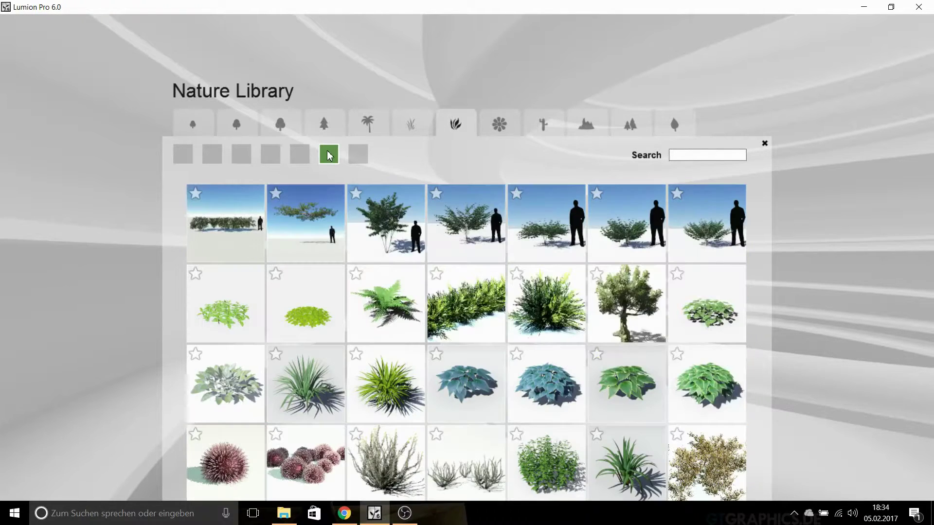
pyautogui.click(299, 155)
pyautogui.click(305, 298)
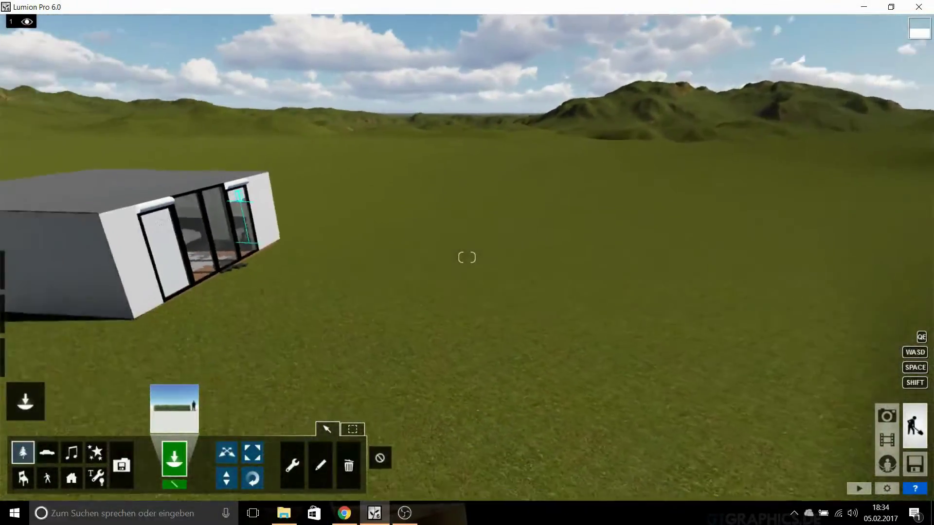
# Place the hedge on the grass near the house and rotate its segments into line
pyautogui.click(575, 265)
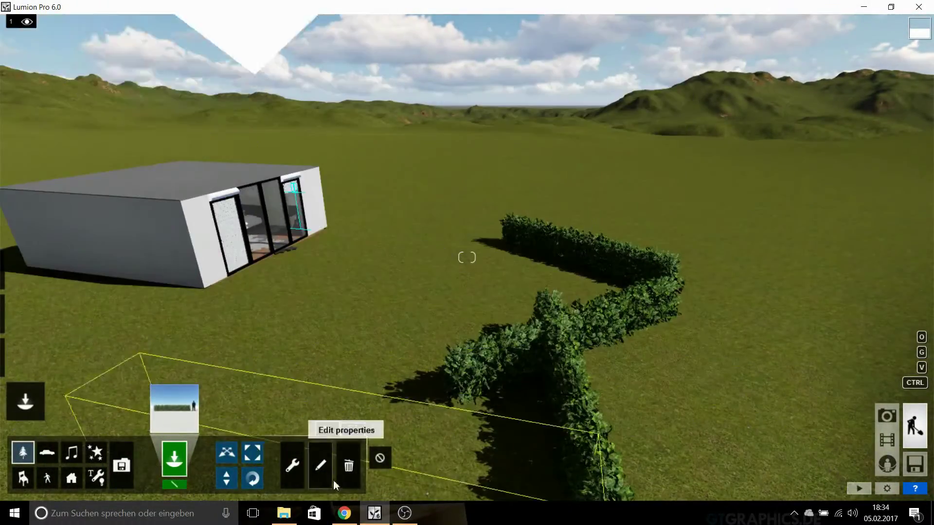
pyautogui.click(253, 478)
pyautogui.moveTo(574, 263)
pyautogui.mouseDown()
pyautogui.moveTo(777, 381)
pyautogui.moveTo(787, 284)
pyautogui.mouseUp()
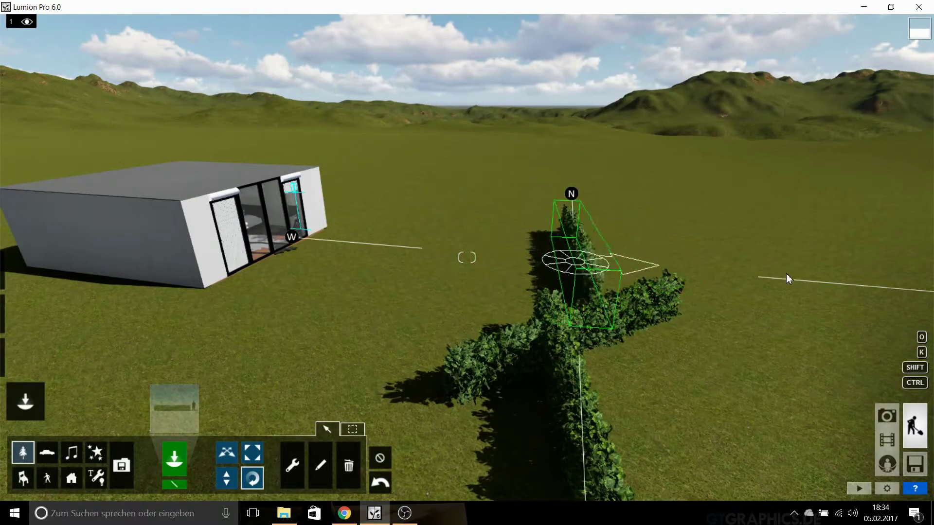
pyautogui.moveTo(586, 346); pyautogui.dragTo(723, 360)
pyautogui.press('s')
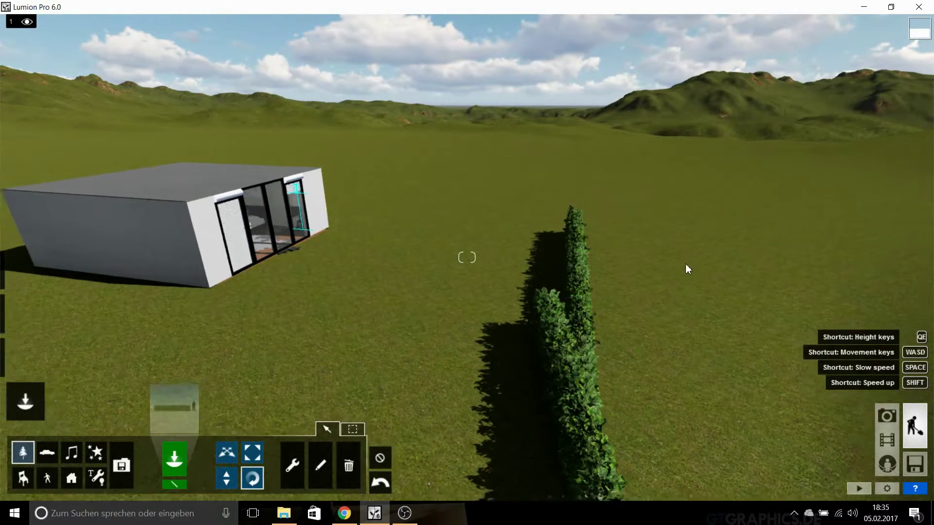
pyautogui.moveTo(527, 369); pyautogui.dragTo(738, 392)
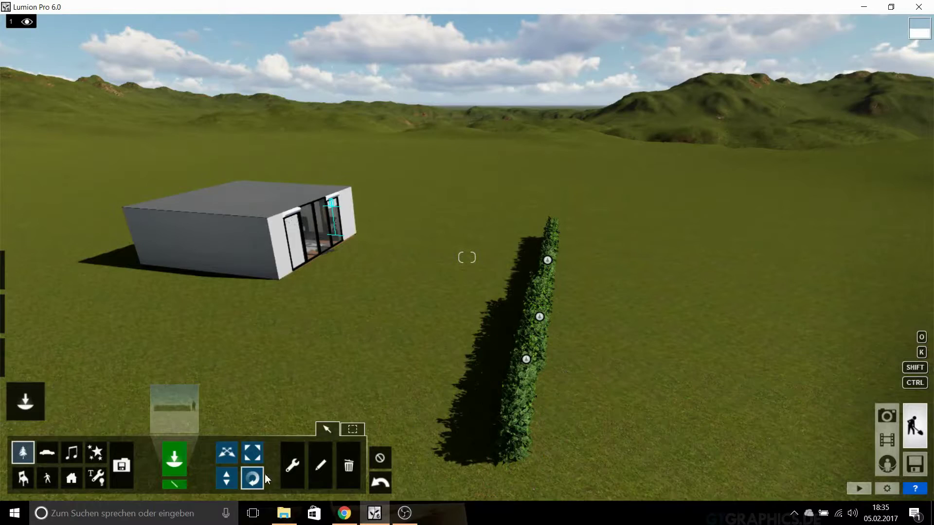
# Move the hedge segments to close the gaps into one straight row
pyautogui.click(226, 452)
pyautogui.moveTo(506, 336); pyautogui.dragTo(479, 469)
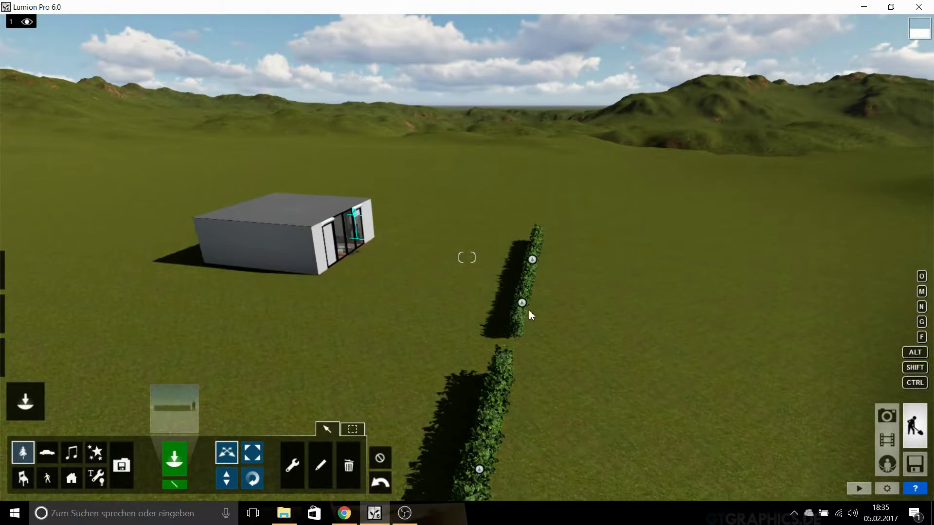
pyautogui.moveTo(529, 313); pyautogui.dragTo(516, 344)
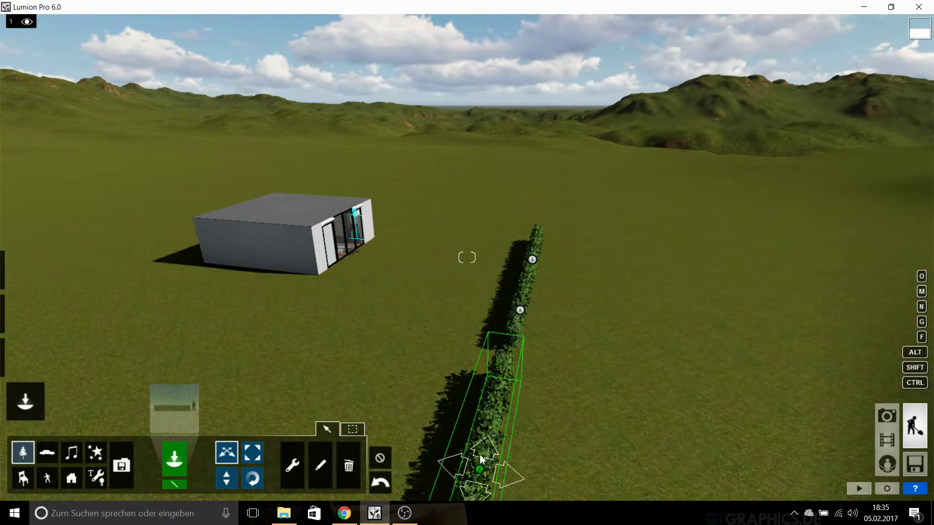
pyautogui.moveTo(495, 425)
pyautogui.keyDown('alt'); pyautogui.mouseDown()
pyautogui.moveTo(553, 207)
pyautogui.moveTo(544, 228)
pyautogui.mouseUp(); pyautogui.keyUp('alt')
pyautogui.moveTo(585, 226); pyautogui.dragTo(175, 413, button='right')
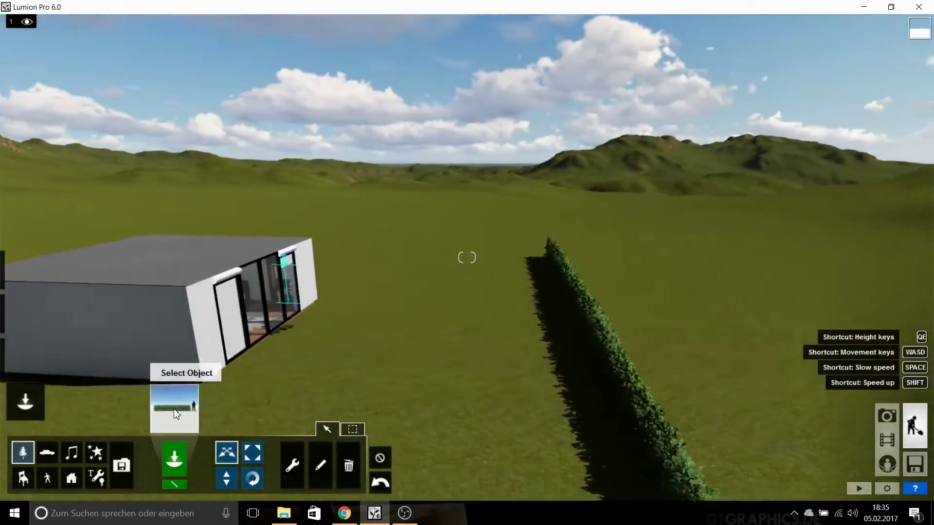
# Mass-place a line of SagoPalmSmall plants along the foot of the hedge
pyautogui.click(176, 413)
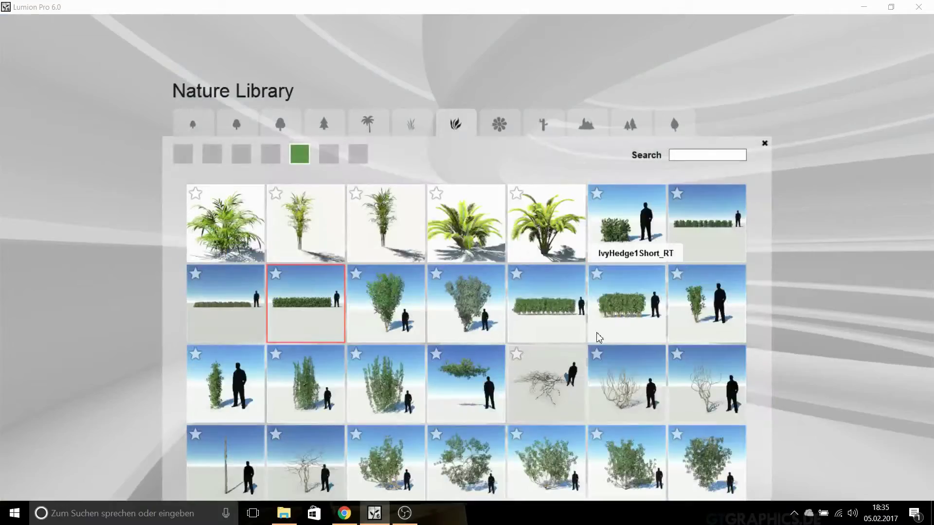
pyautogui.click(445, 234)
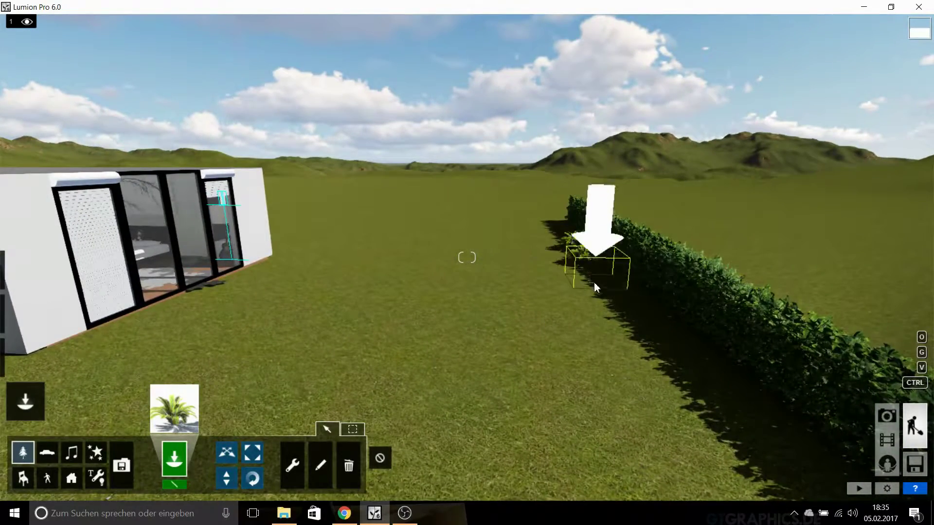
pyautogui.moveTo(593, 282); pyautogui.dragTo(736, 445)
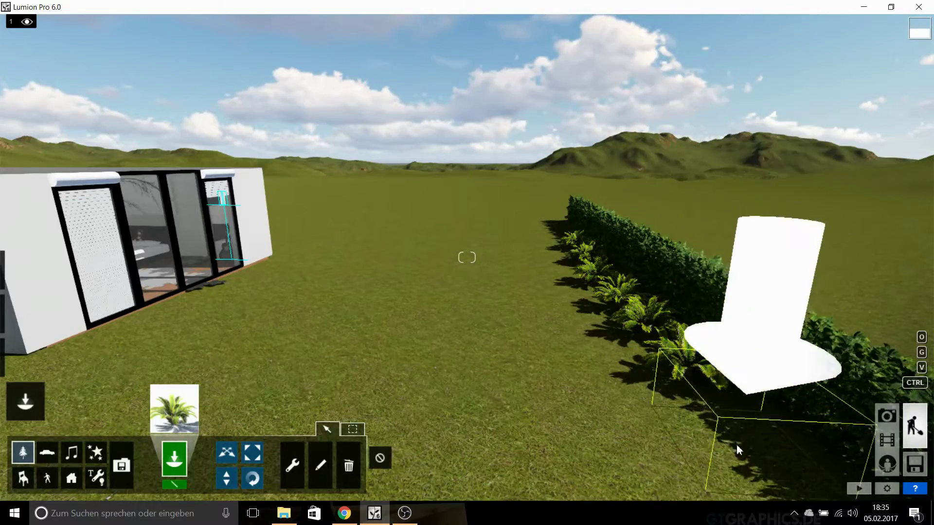
pyautogui.moveTo(682, 438)
pyautogui.mouseDown(button='right')
pyautogui.moveTo(536, 284)
pyautogui.moveTo(438, 263)
pyautogui.mouseUp(button='right')
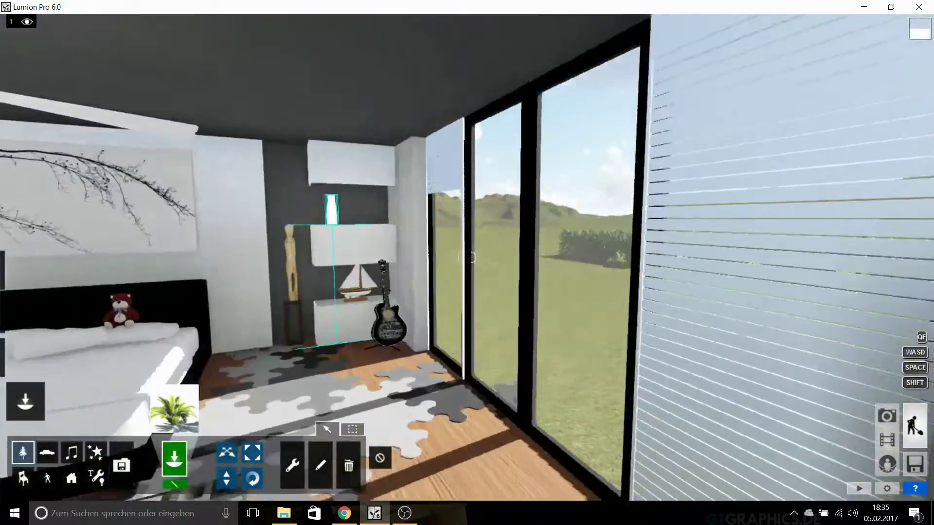
pyautogui.press('s')
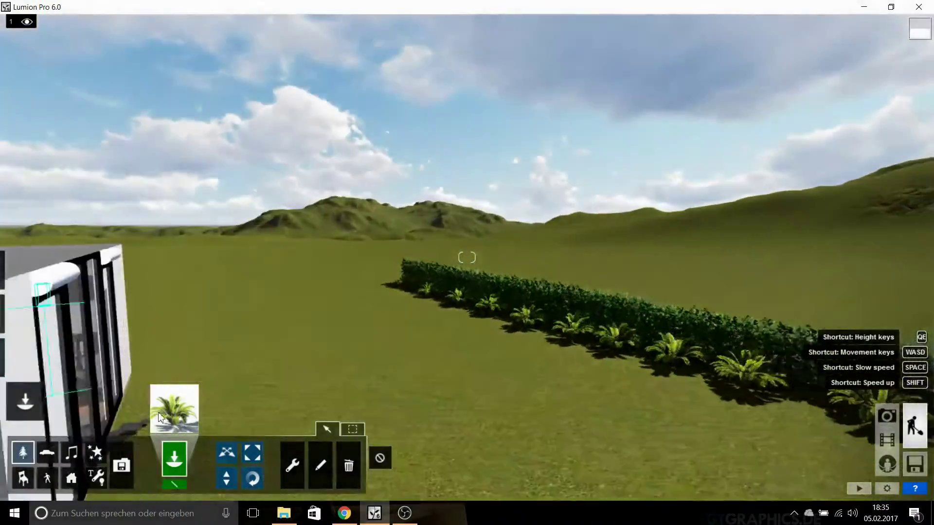
# Browse the Nature Library, return to the scene and look down the hedge
pyautogui.click(174, 409)
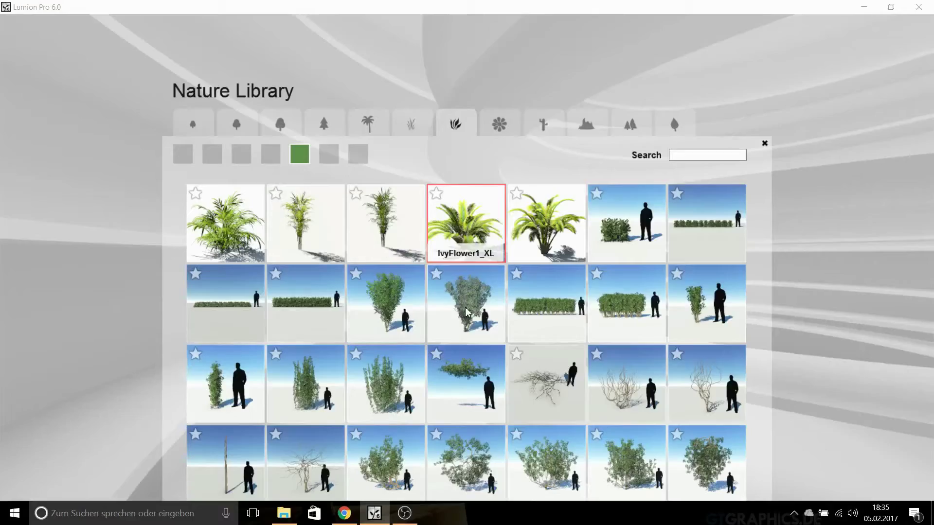
pyautogui.click(270, 154)
pyautogui.click(305, 221)
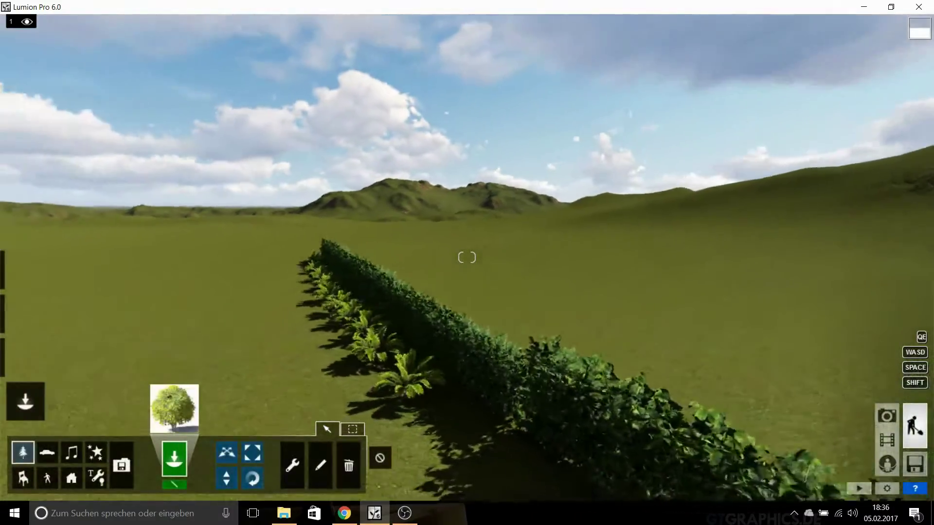
pyautogui.moveTo(581, 275); pyautogui.dragTo(580, 276, button='right')
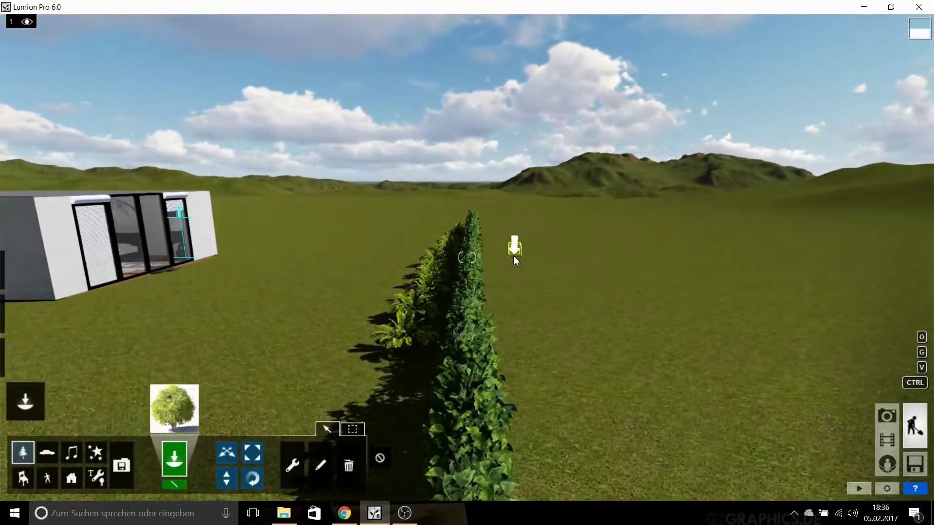
# Place a Rocks_MiddleStones_002 rock cluster on the lawn right of the hedge
pyautogui.click(177, 424)
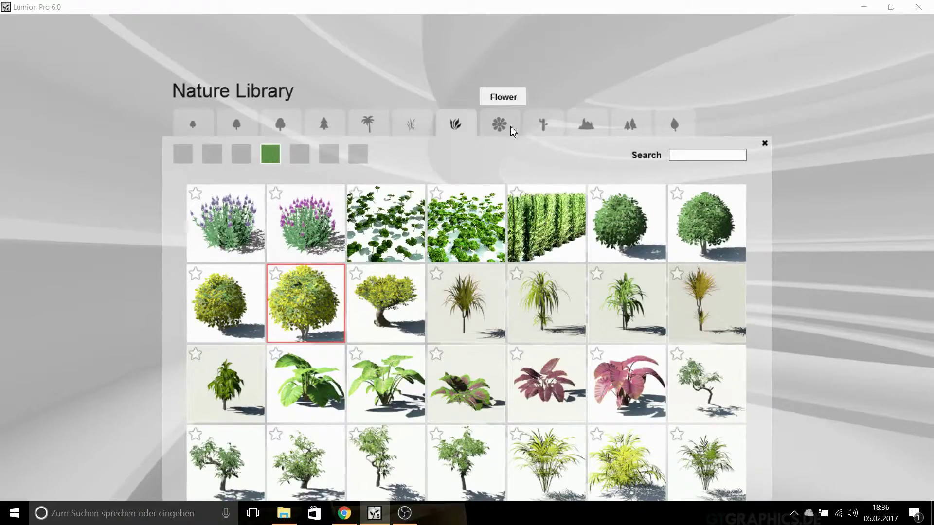
pyautogui.click(587, 127)
pyautogui.click(415, 321)
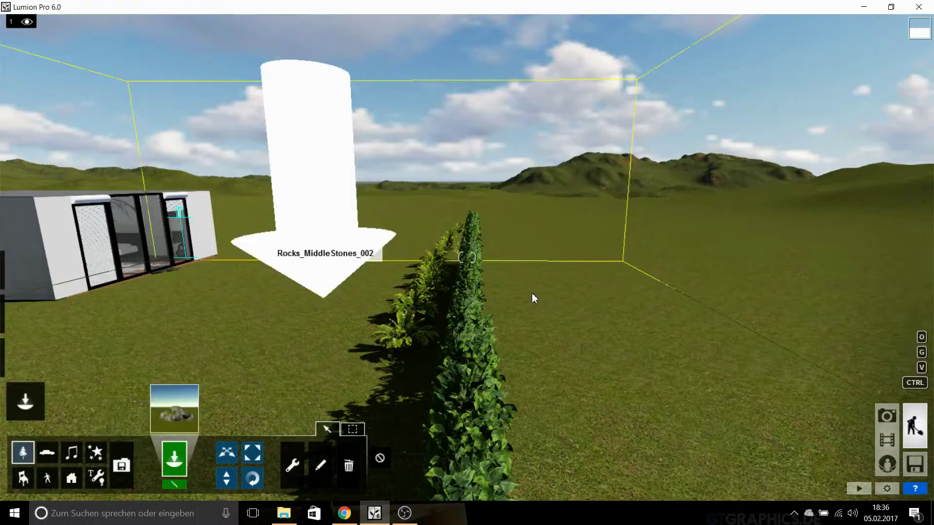
pyautogui.click(857, 263)
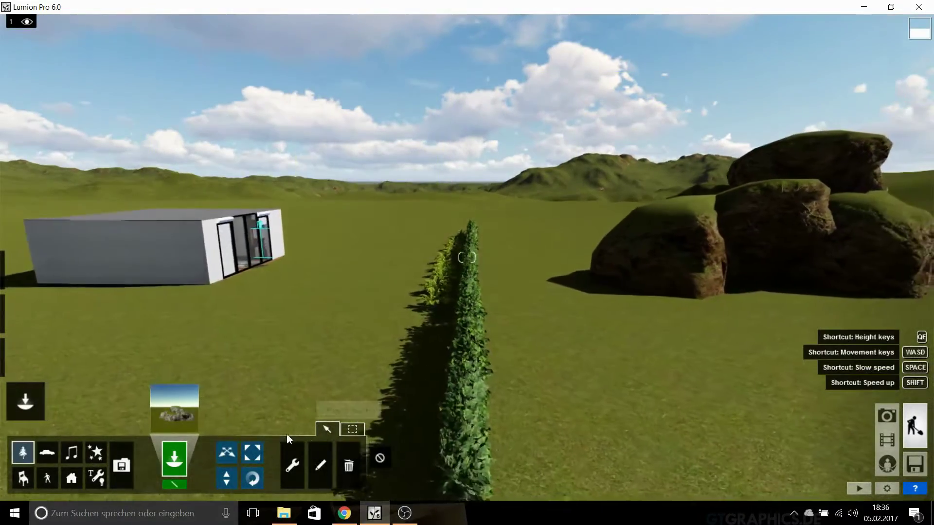
pyautogui.click(168, 424)
pyautogui.click(316, 127)
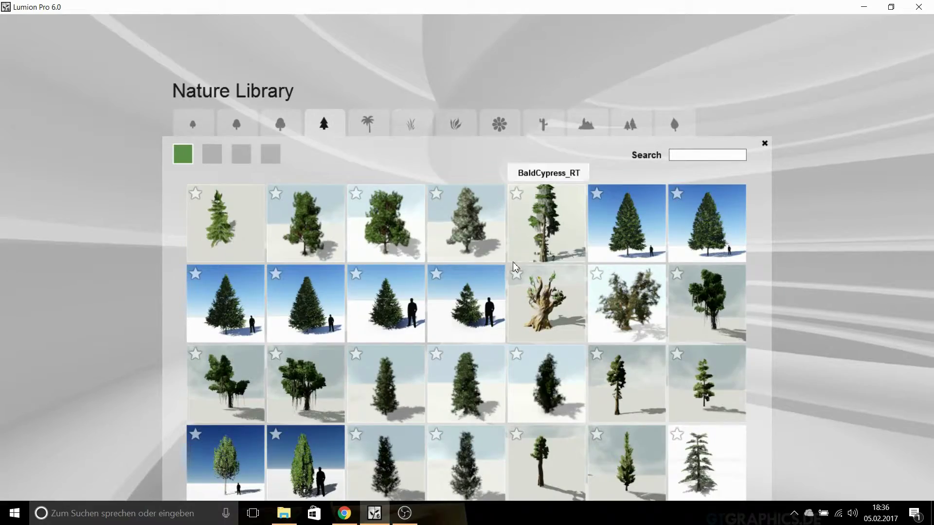
# Place a tall spruce from the pines beside the rock cluster
pyautogui.click(626, 226)
pyautogui.click(845, 315)
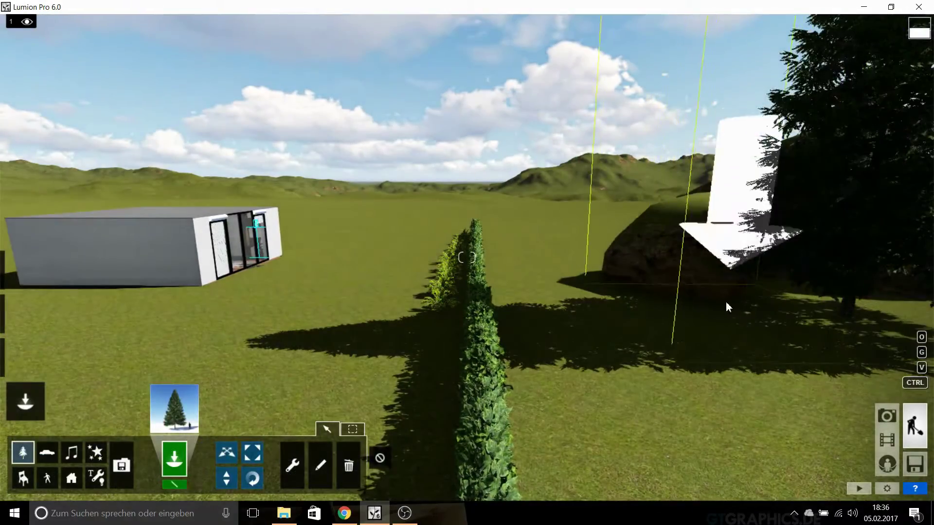
pyautogui.moveTo(725, 307); pyautogui.dragTo(681, 338, button='right')
# Place a ChineseBanyan3_RT tree by the rocks
pyautogui.click(174, 408)
pyautogui.click(235, 311)
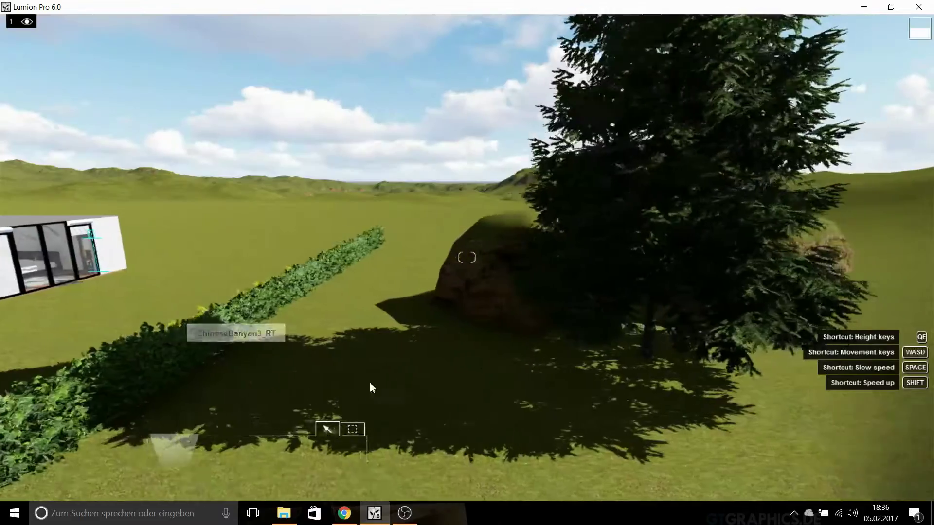
pyautogui.moveTo(371, 387); pyautogui.dragTo(660, 372, button='right')
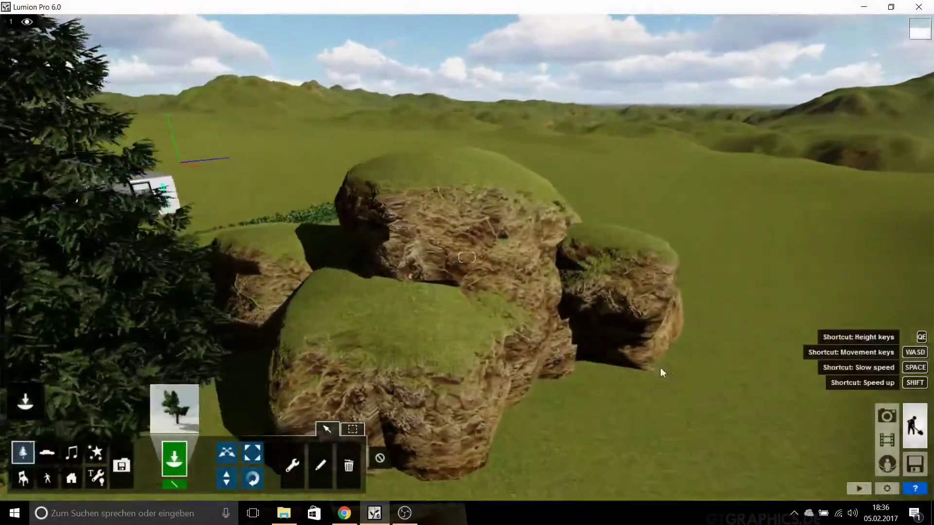
pyautogui.click(615, 401)
pyautogui.moveTo(616, 401); pyautogui.dragTo(341, 398, button='right')
# Place a second banyan tree and move it beside the rocks
pyautogui.click(174, 408)
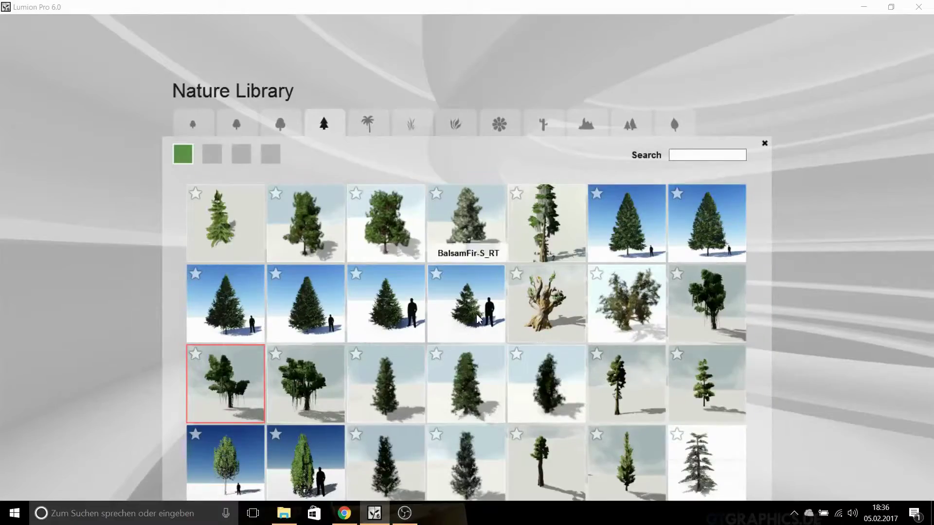
pyautogui.click(239, 378)
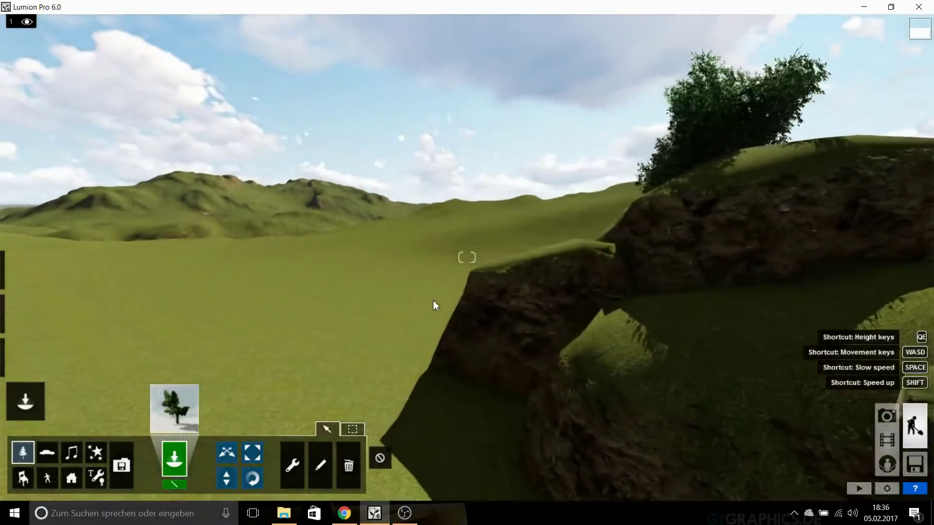
pyautogui.click(436, 300)
pyautogui.click(226, 452)
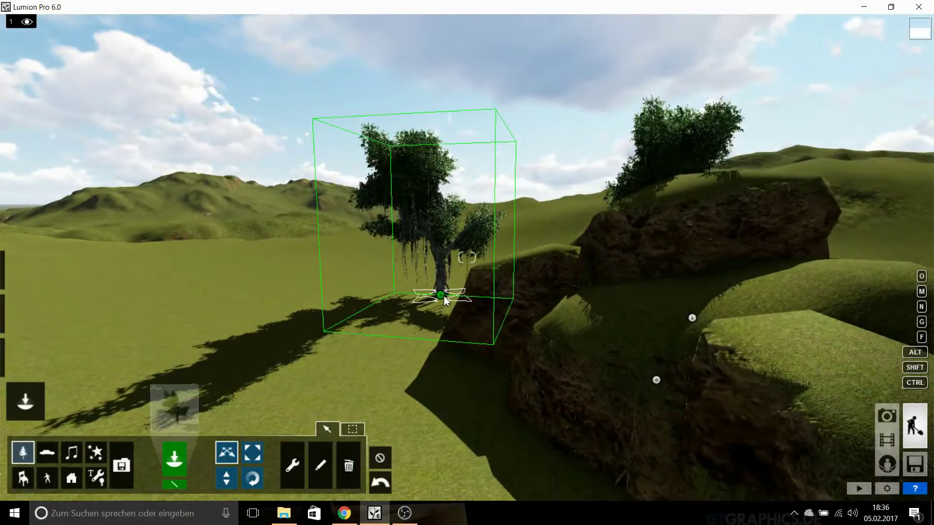
pyautogui.moveTo(441, 298); pyautogui.dragTo(439, 362)
pyautogui.hotkey('shift', '1')
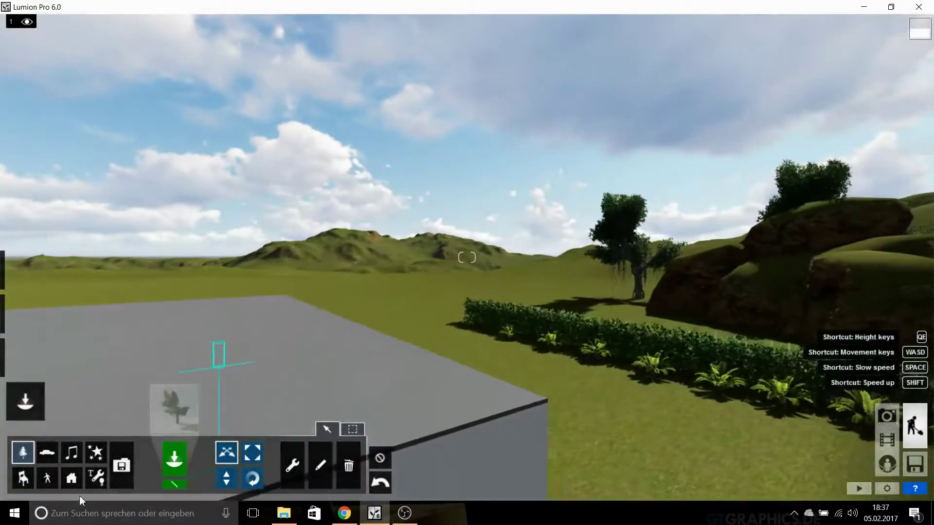
# Place a BalsamFir-S_RT tree next to the banyan
pyautogui.click(189, 406)
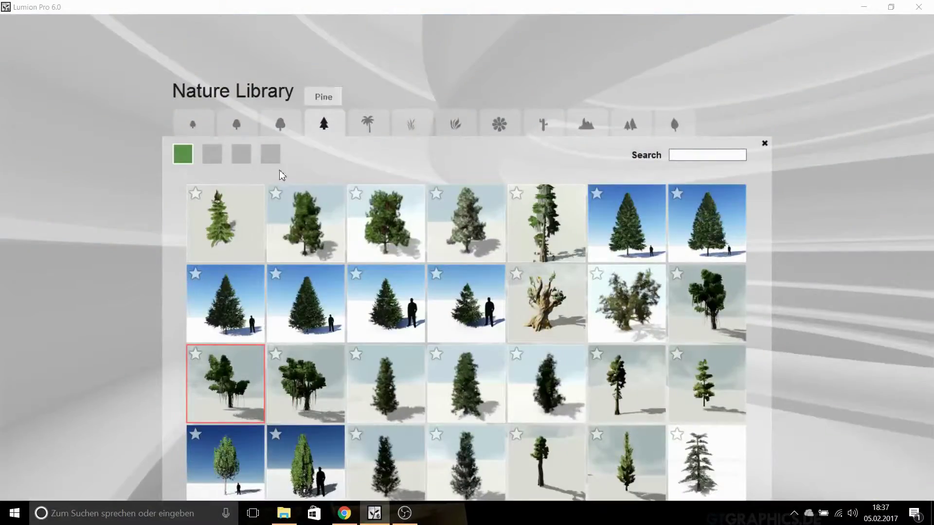
pyautogui.click(711, 224)
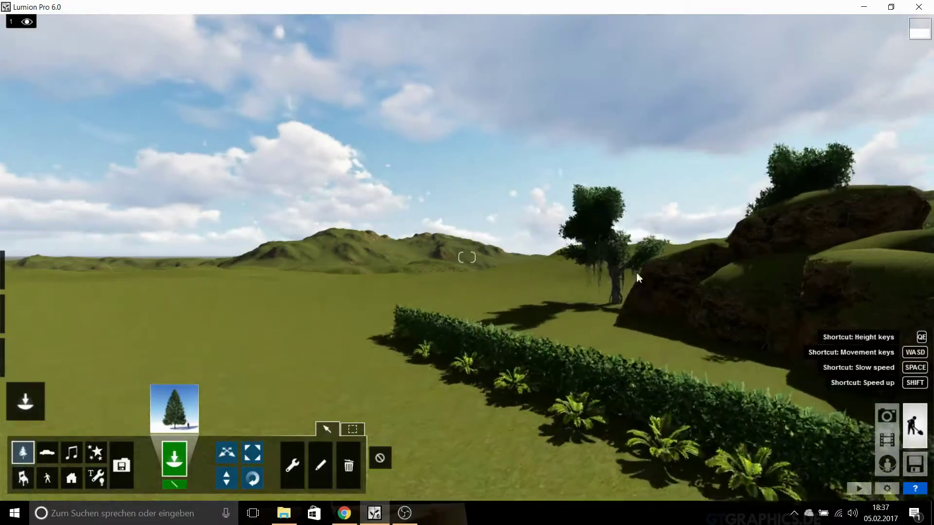
pyautogui.click(563, 306)
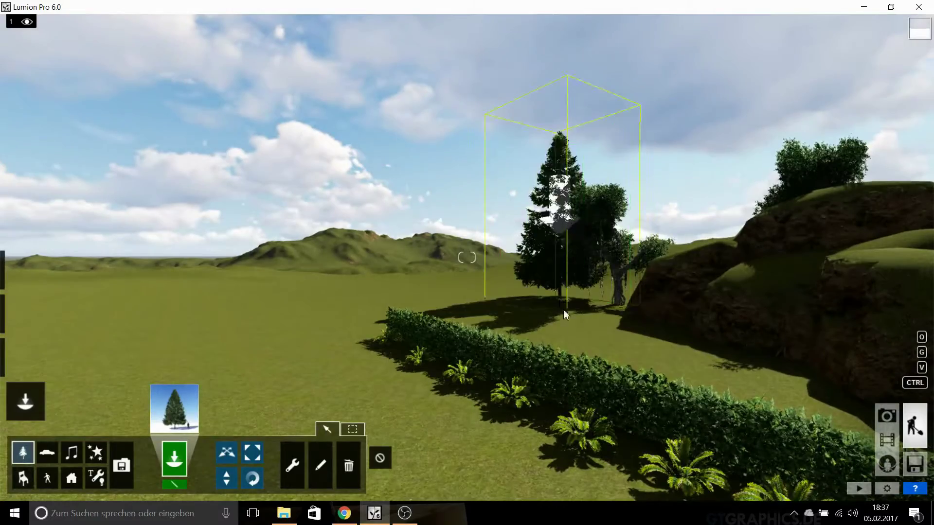
# Place a grassy Rocks_Middle_001 mound behind the hedge
pyautogui.click(175, 408)
pyautogui.click(588, 127)
pyautogui.click(390, 319)
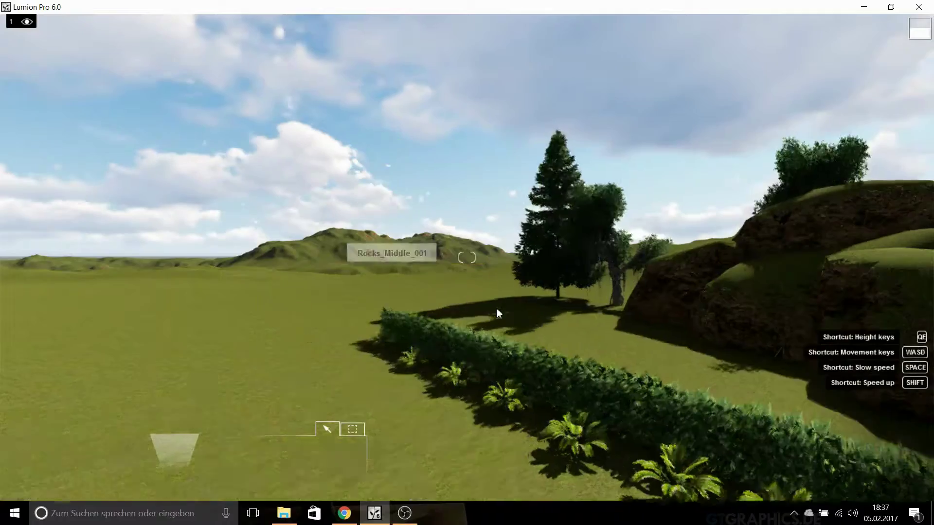
pyautogui.click(512, 362)
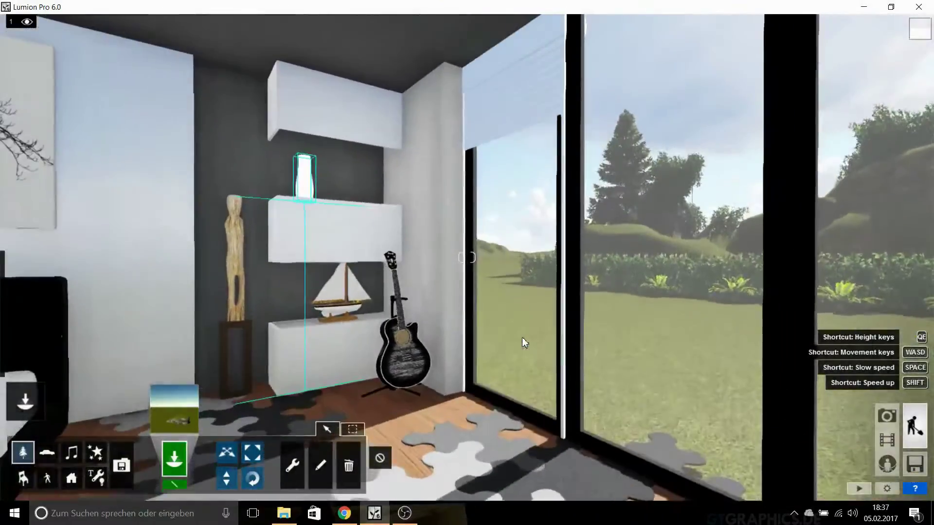
pyautogui.press('s')
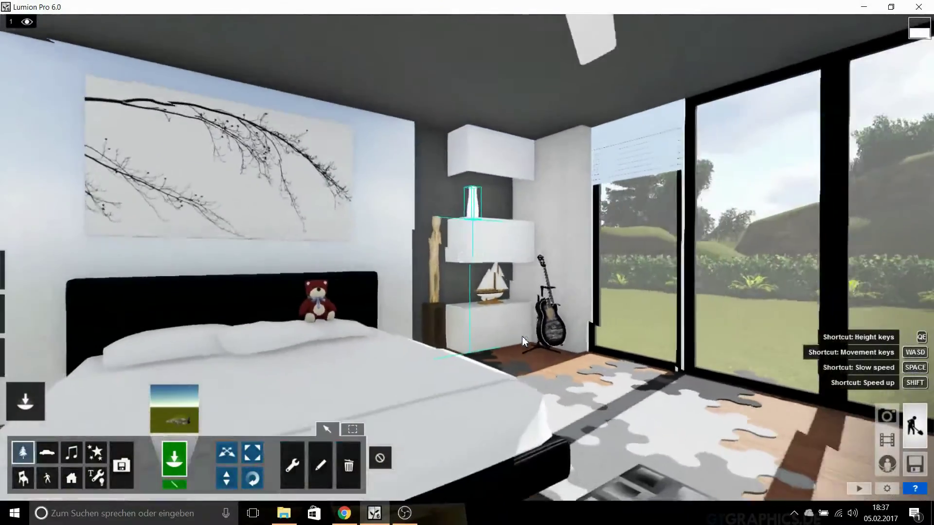
pyautogui.press('s')
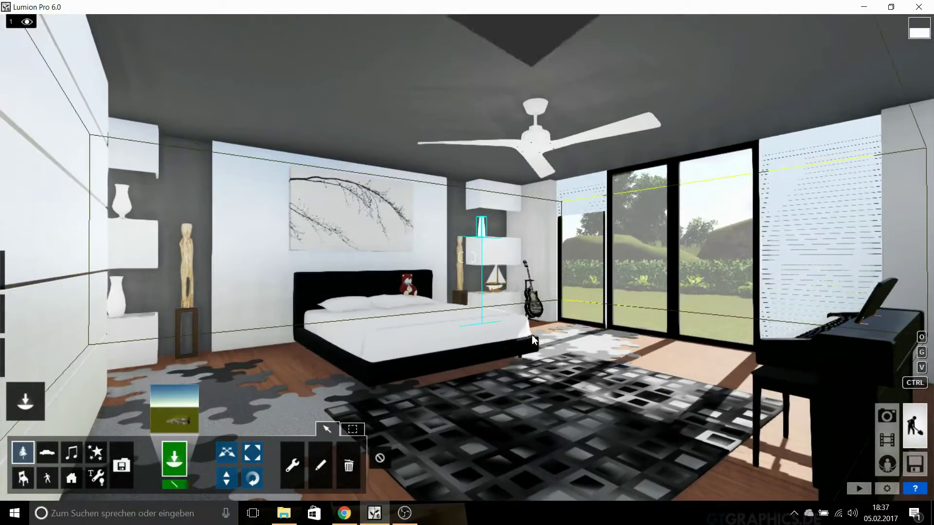
pyautogui.click(187, 392)
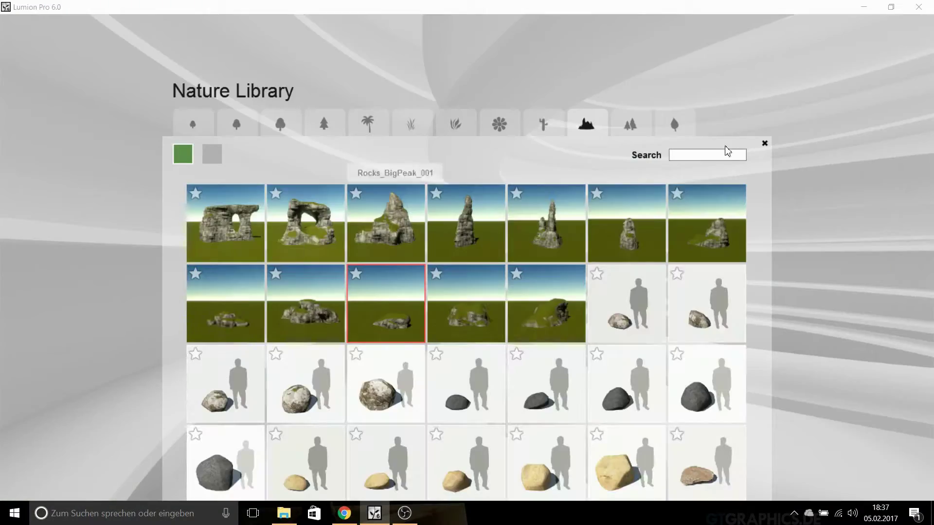
pyautogui.click(764, 144)
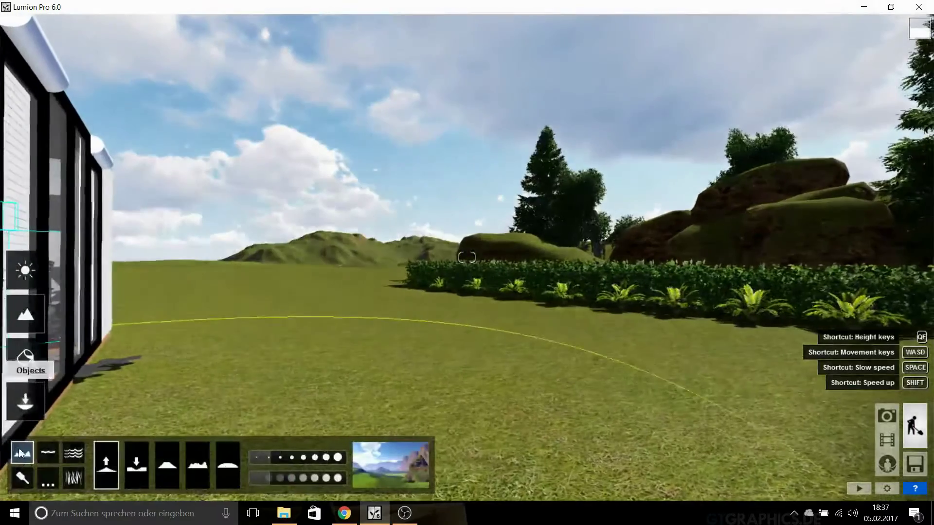
# Browse the Outdoor Library categories through to Furniture
pyautogui.click(23, 478)
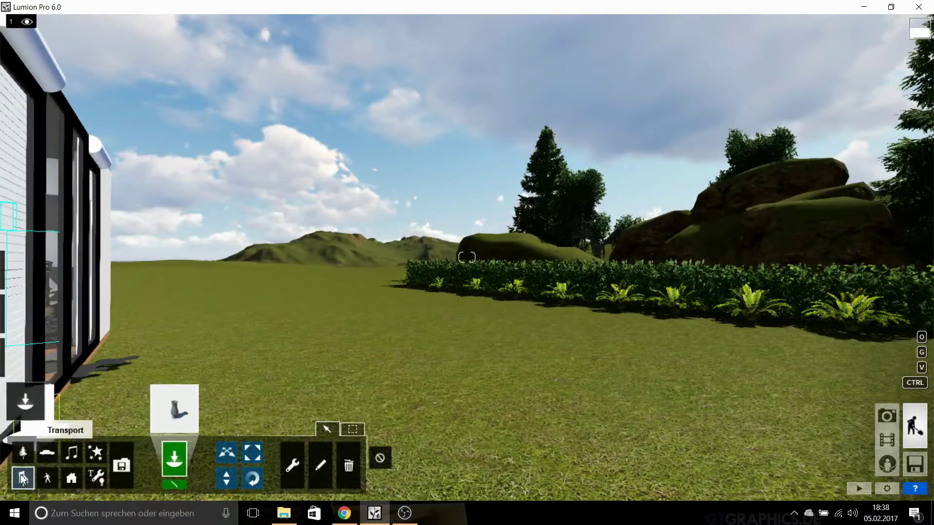
pyautogui.click(72, 483)
pyautogui.click(174, 411)
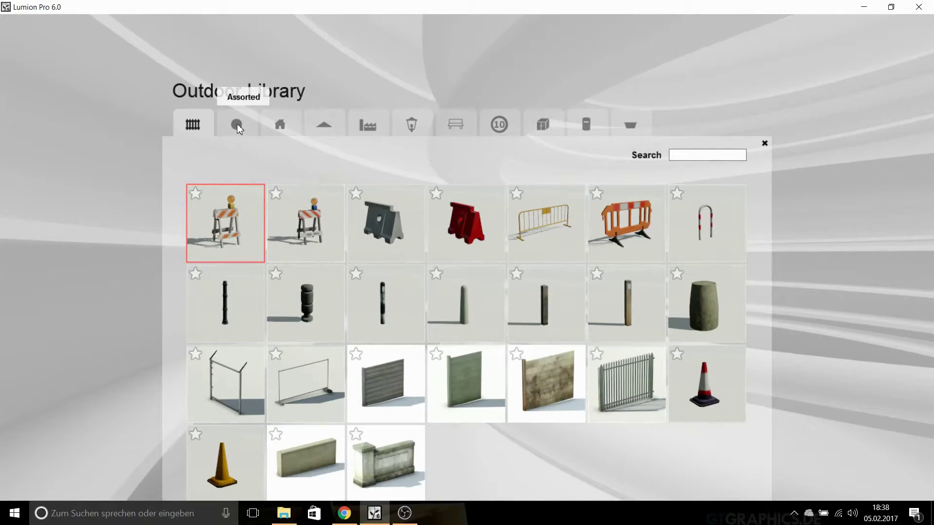
pyautogui.click(237, 124)
pyautogui.click(273, 130)
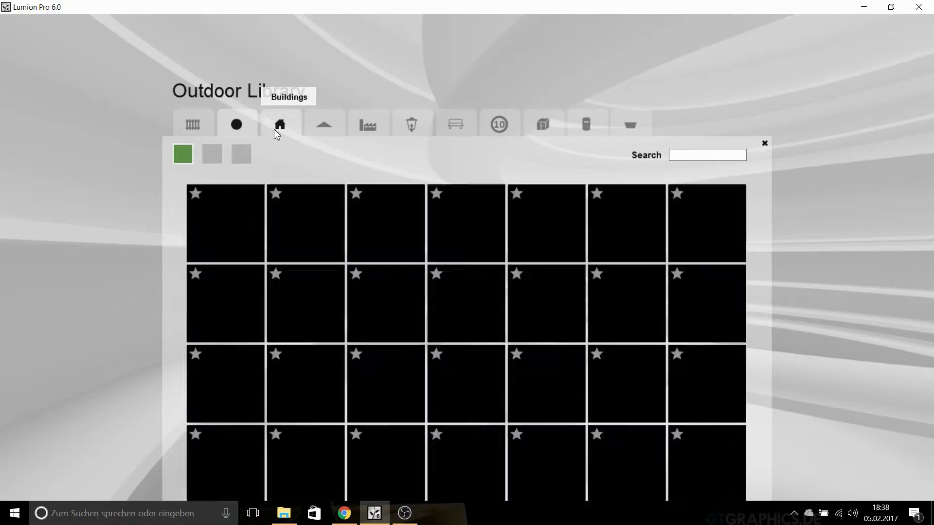
pyautogui.click(314, 128)
pyautogui.click(367, 125)
pyautogui.click(411, 126)
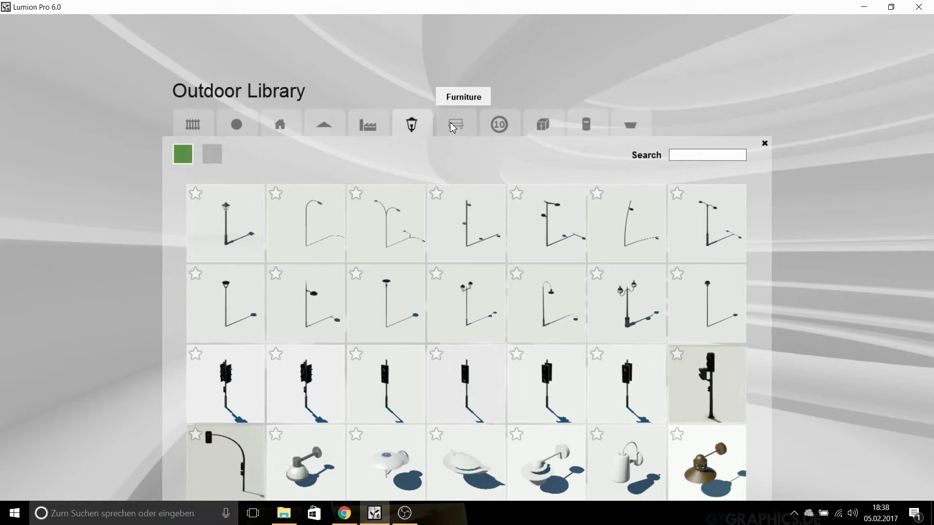
pyautogui.click(451, 127)
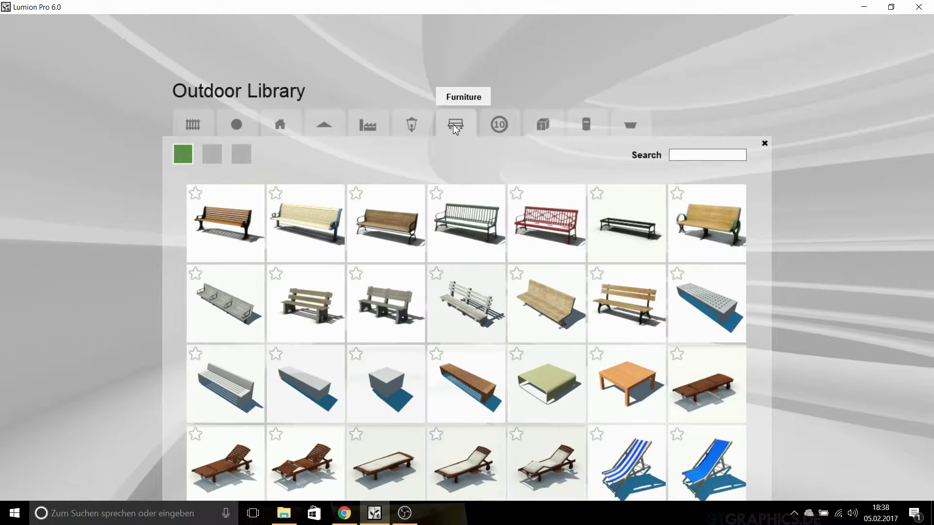
# Place the grey concrete bench block, rotated and moved beside the house
pyautogui.click(316, 393)
pyautogui.click(358, 369)
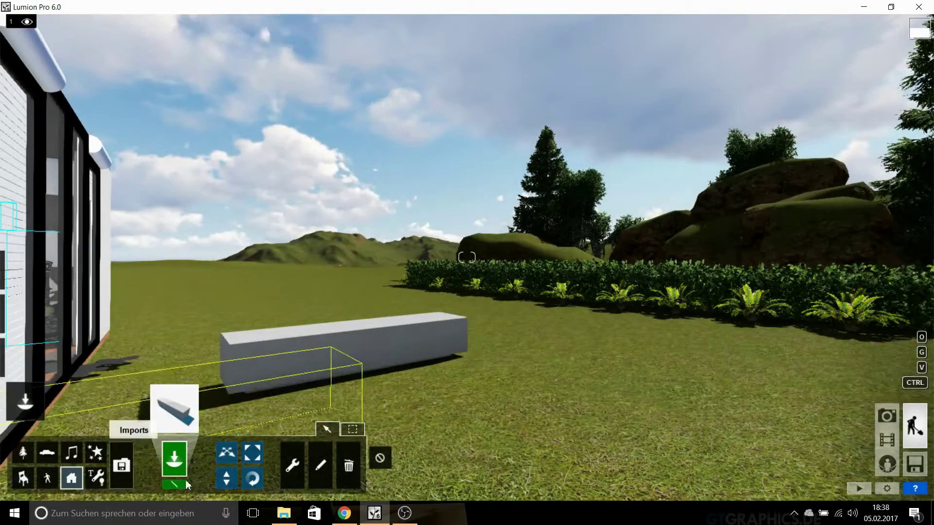
pyautogui.moveTo(358, 368)
pyautogui.mouseDown()
pyautogui.moveTo(400, 366)
pyautogui.moveTo(163, 337)
pyautogui.mouseUp()
pyautogui.click(232, 455)
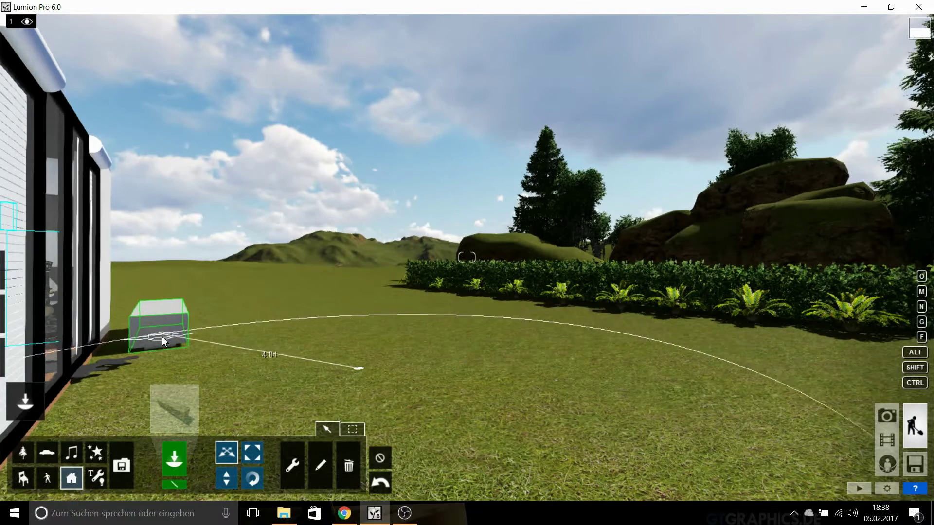
# Place a Parasol_007 umbrella on the lawn outside the bedroom windows
pyautogui.click(160, 411)
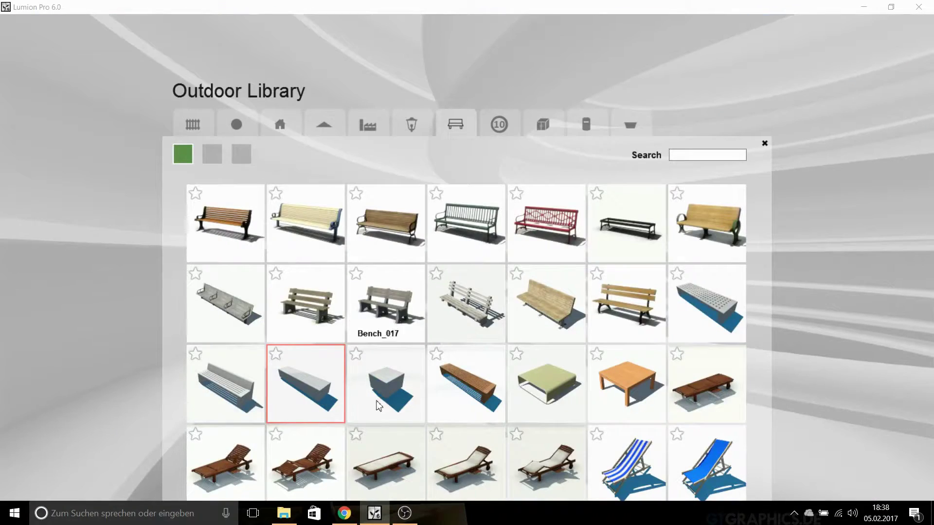
pyautogui.click(212, 155)
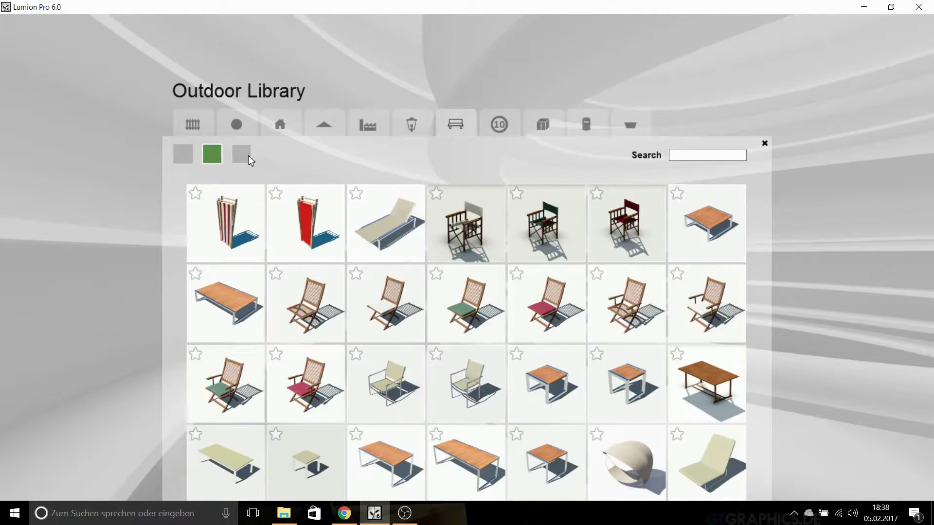
pyautogui.click(247, 156)
pyautogui.click(548, 311)
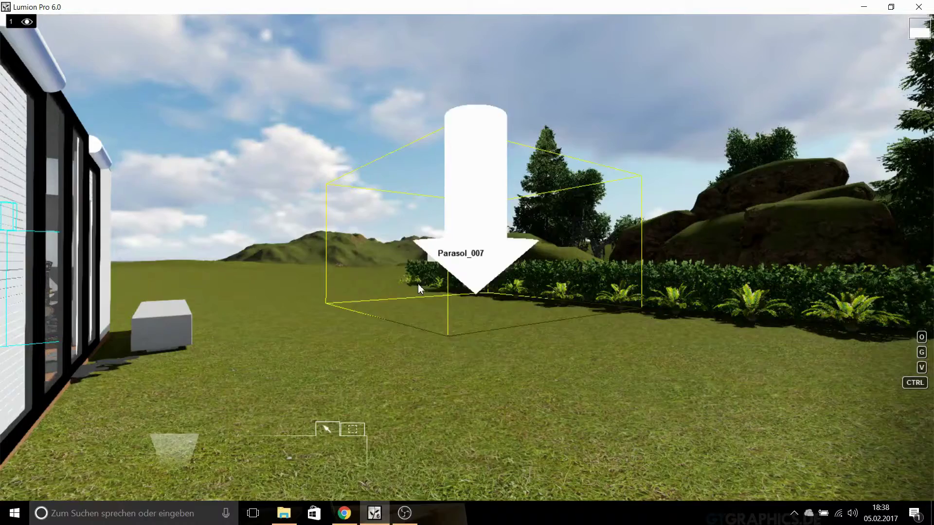
pyautogui.click(225, 457)
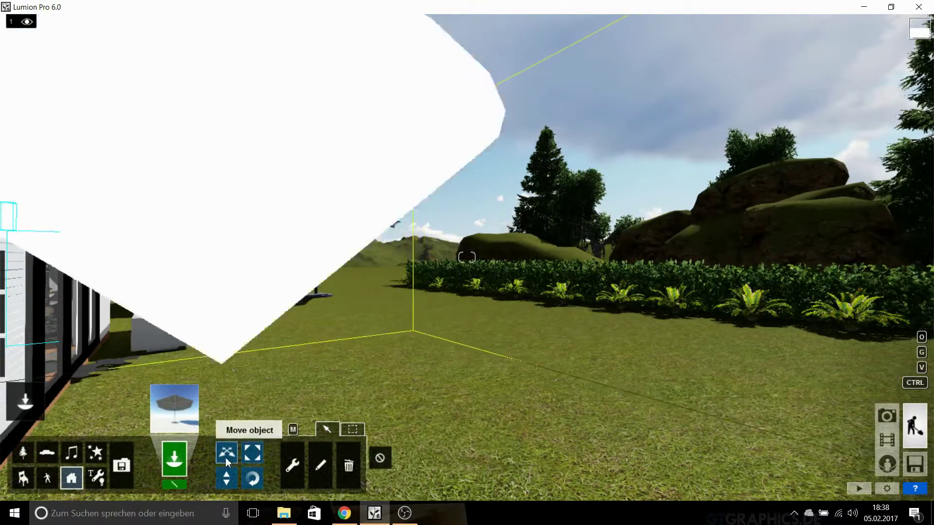
pyautogui.moveTo(316, 307); pyautogui.dragTo(359, 366, button='right')
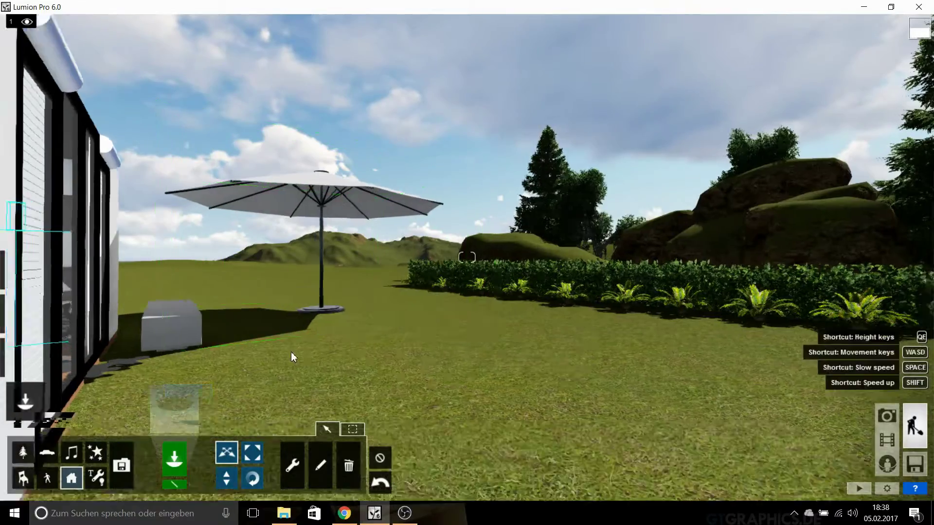
pyautogui.press('s')
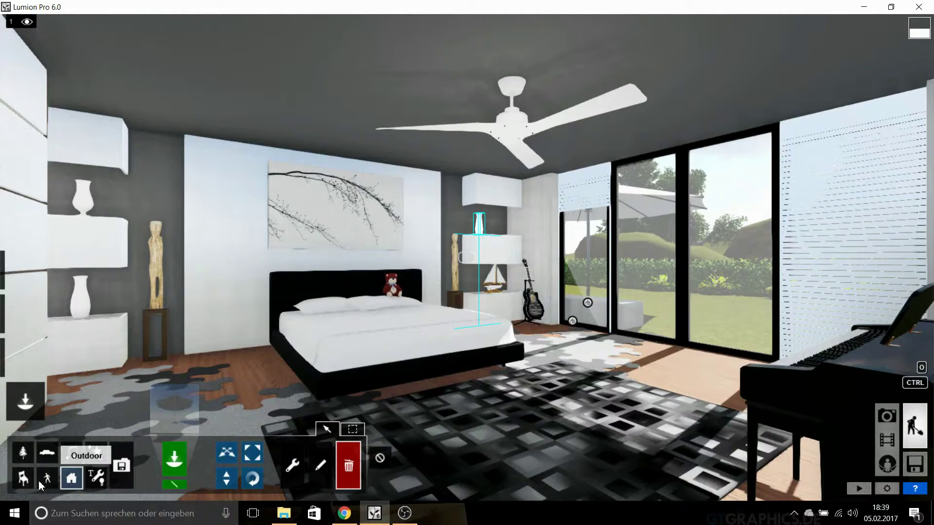
# Delete the camouflage rug and place a black footstool beside the bed
pyautogui.click(23, 478)
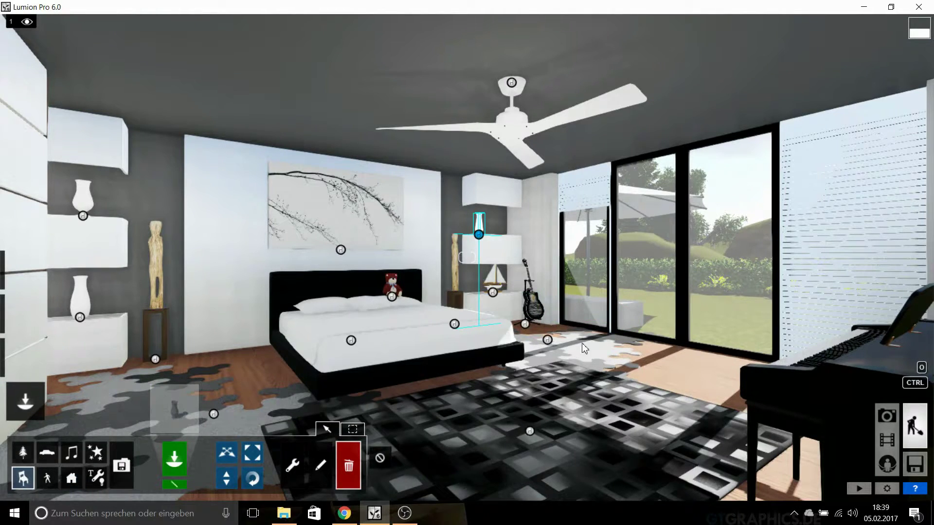
pyautogui.click(221, 418)
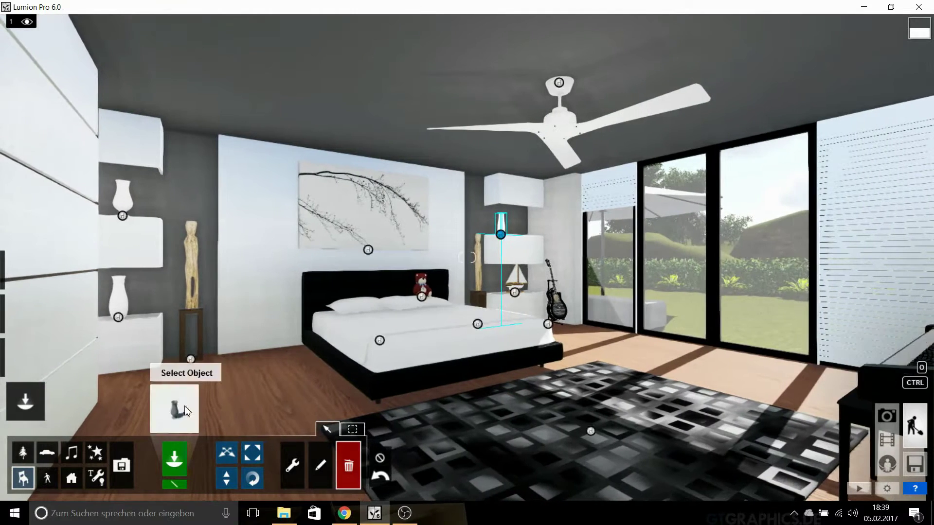
pyautogui.click(174, 409)
pyautogui.click(368, 124)
pyautogui.click(411, 126)
pyautogui.click(499, 119)
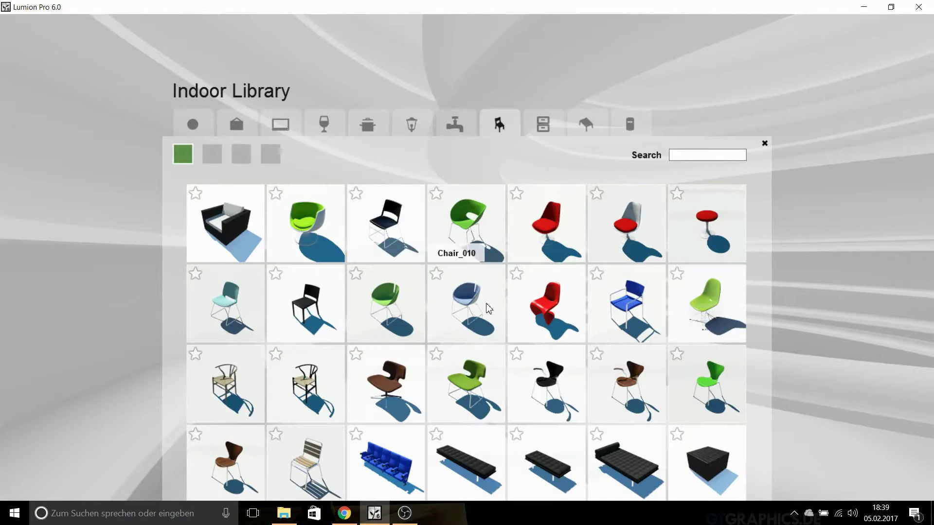
pyautogui.click(720, 471)
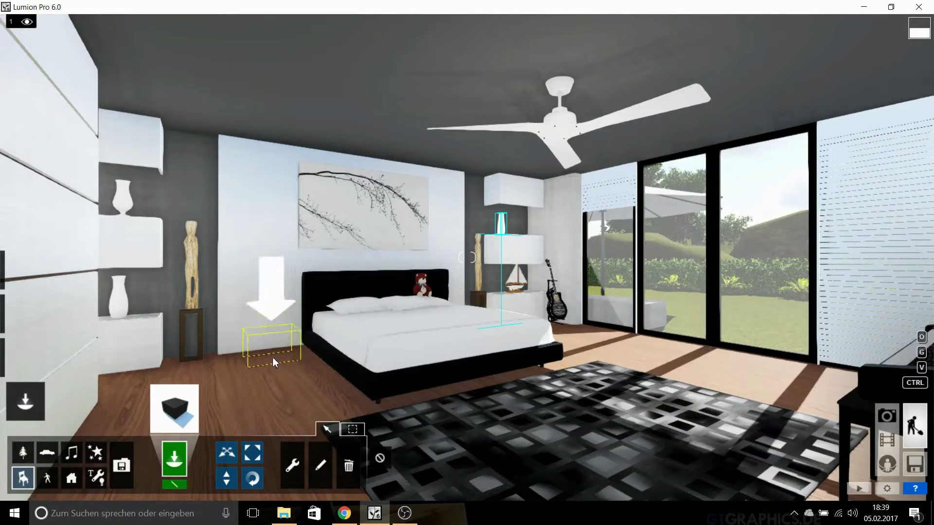
pyautogui.click(272, 357)
pyautogui.moveTo(389, 380); pyautogui.dragTo(220, 383, button='right')
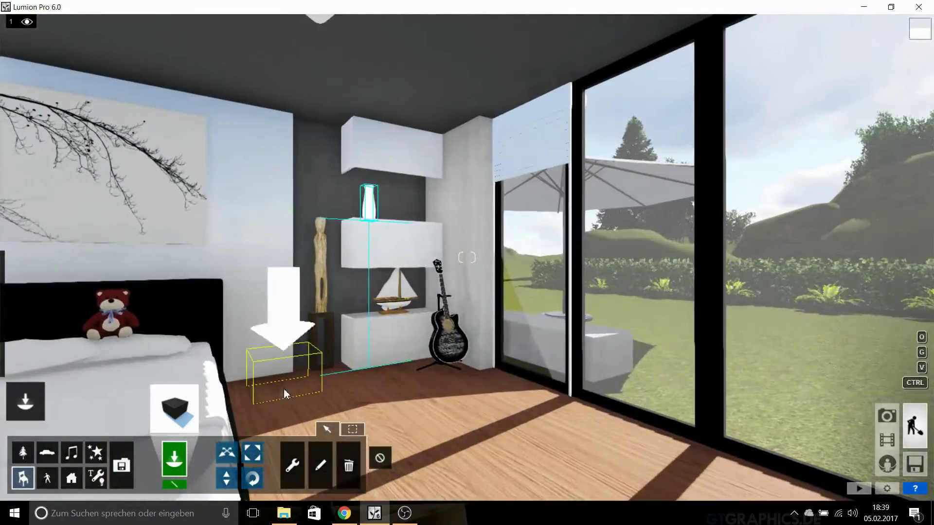
pyautogui.click(284, 389)
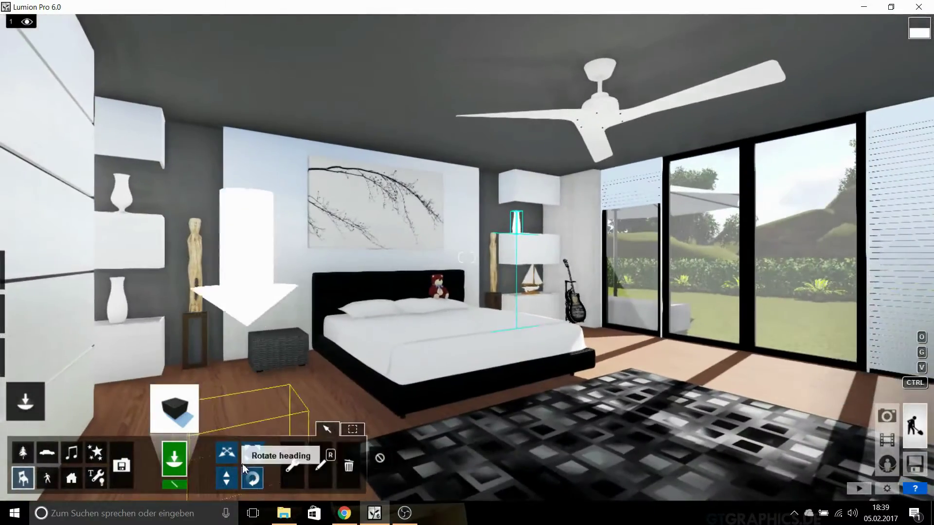
# Nudge the bed slightly and place black table lamps on the wicker cubes
pyautogui.click(226, 452)
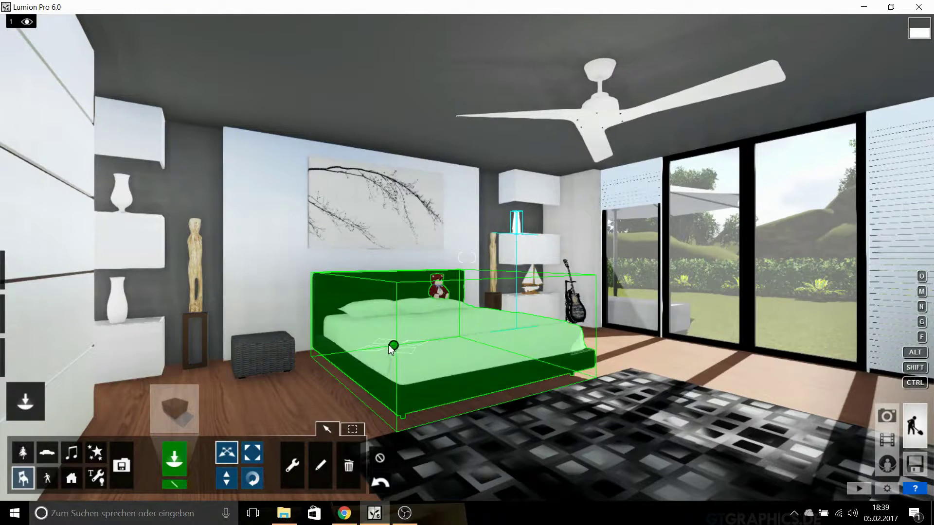
pyautogui.moveTo(393, 345); pyautogui.dragTo(384, 349)
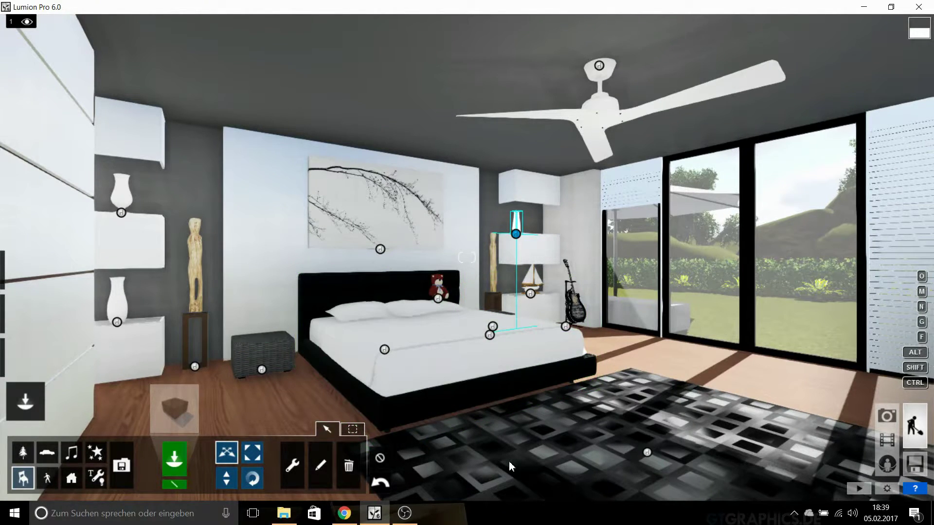
pyautogui.click(174, 408)
pyautogui.click(411, 124)
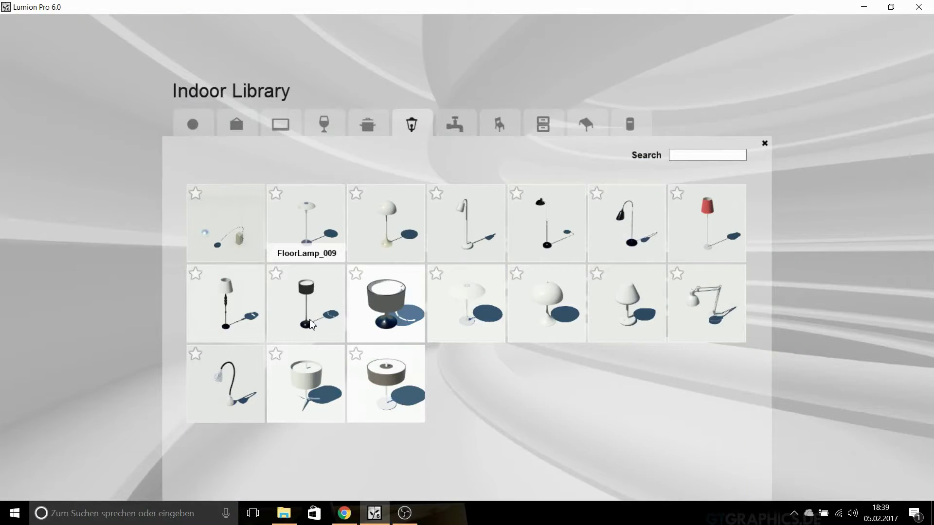
pyautogui.click(392, 327)
pyautogui.scroll(3, 285, 387)
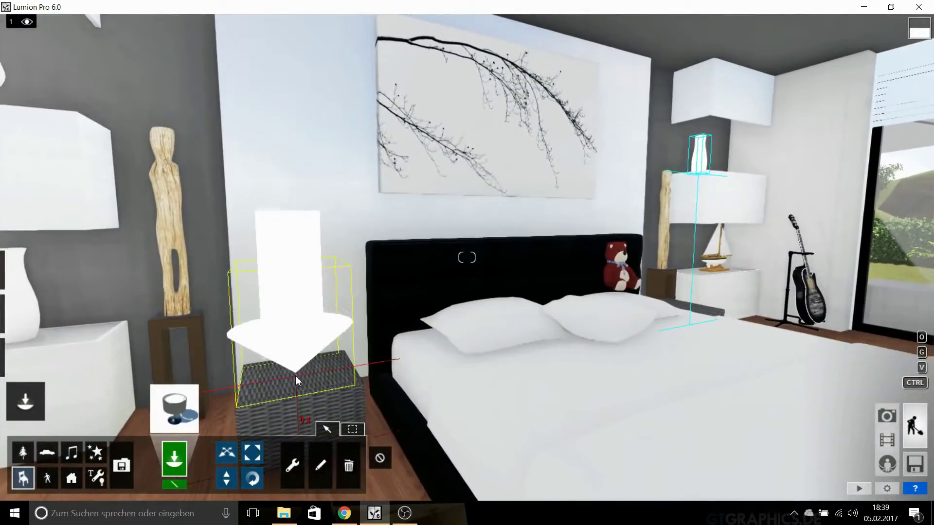
pyautogui.click(295, 376)
pyautogui.scroll(-3, 380, 395)
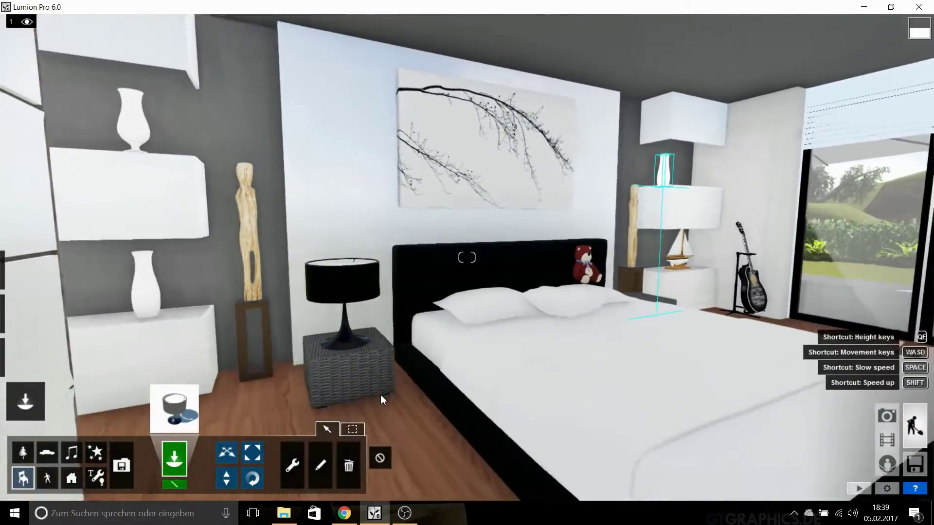
pyautogui.press('d')
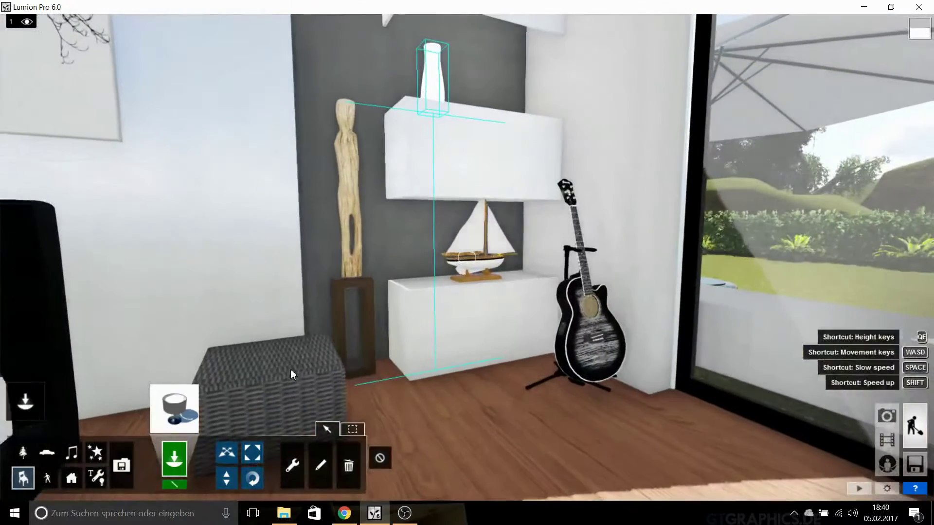
pyautogui.click(292, 385)
# Enlarge the wicker cube by the guitar and delete the extra lamp copy
pyautogui.click(249, 469)
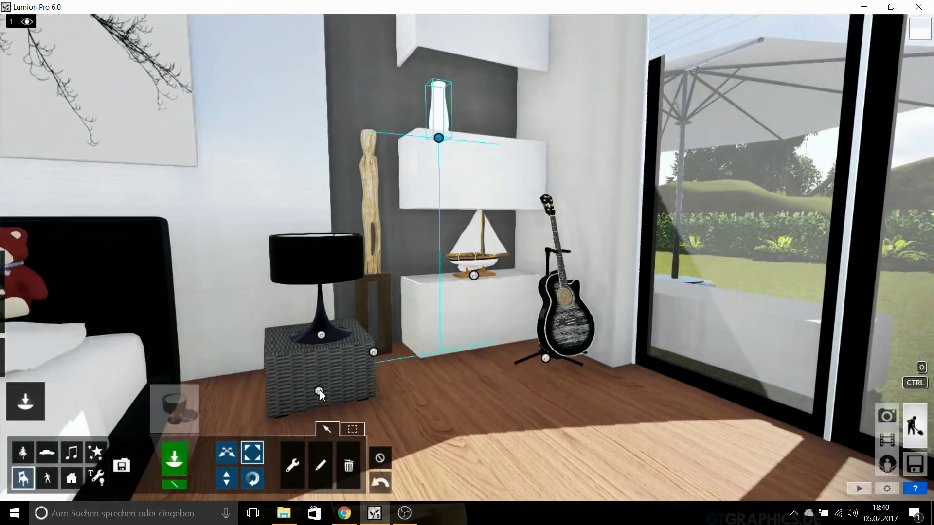
pyautogui.moveTo(337, 390); pyautogui.dragTo(493, 377)
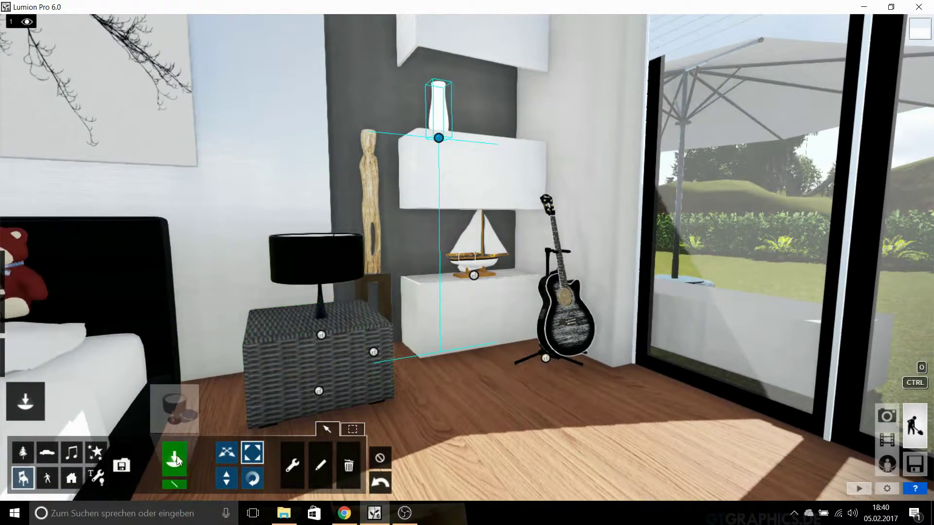
pyautogui.click(226, 479)
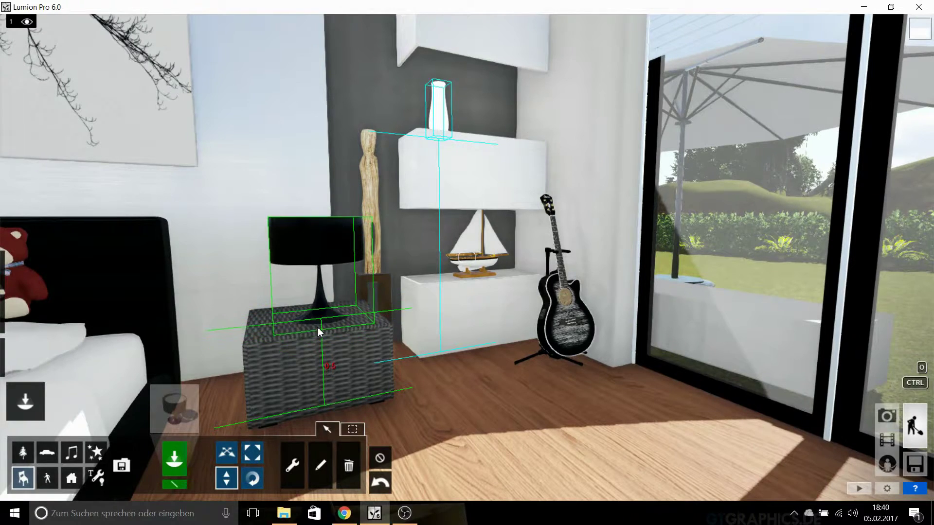
pyautogui.press('s')
pyautogui.moveTo(365, 394); pyautogui.dragTo(330, 393, button='right')
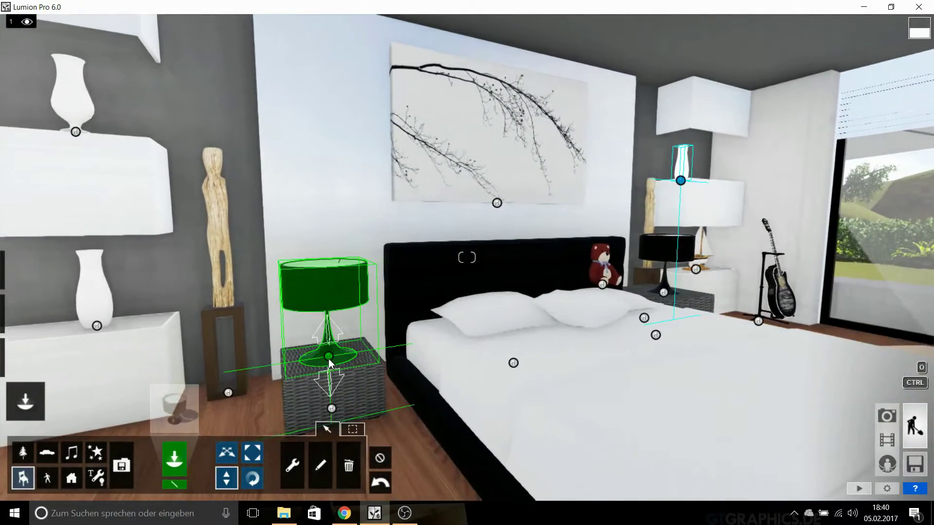
pyautogui.click(349, 465)
pyautogui.click(335, 362)
pyautogui.click(252, 464)
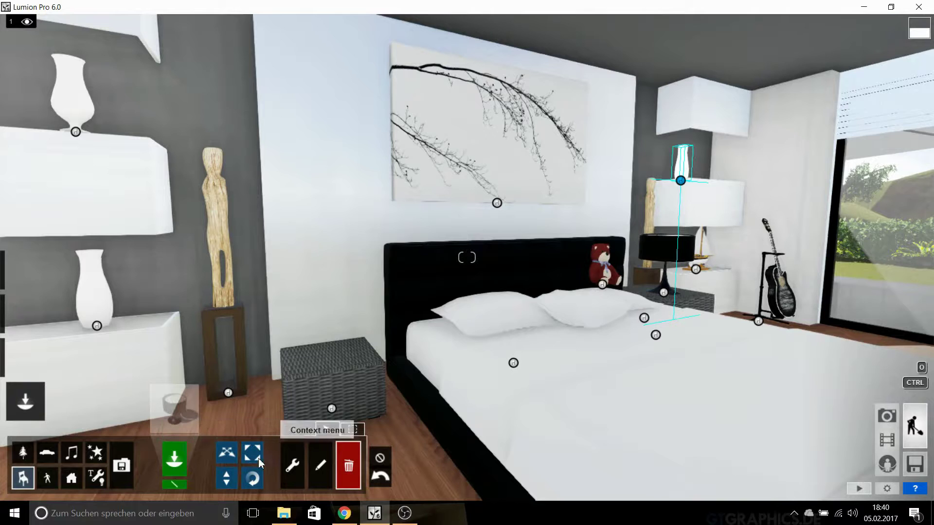
# Enlarge the wicker nightstand and place a black table lamp on it
pyautogui.moveTo(332, 408); pyautogui.dragTo(357, 390)
pyautogui.click(174, 408)
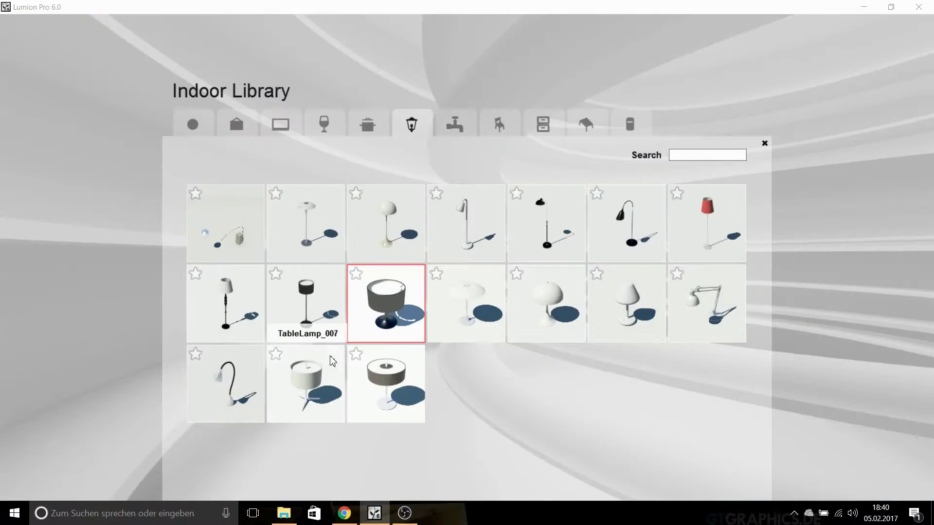
pyautogui.click(385, 302)
pyautogui.click(323, 337)
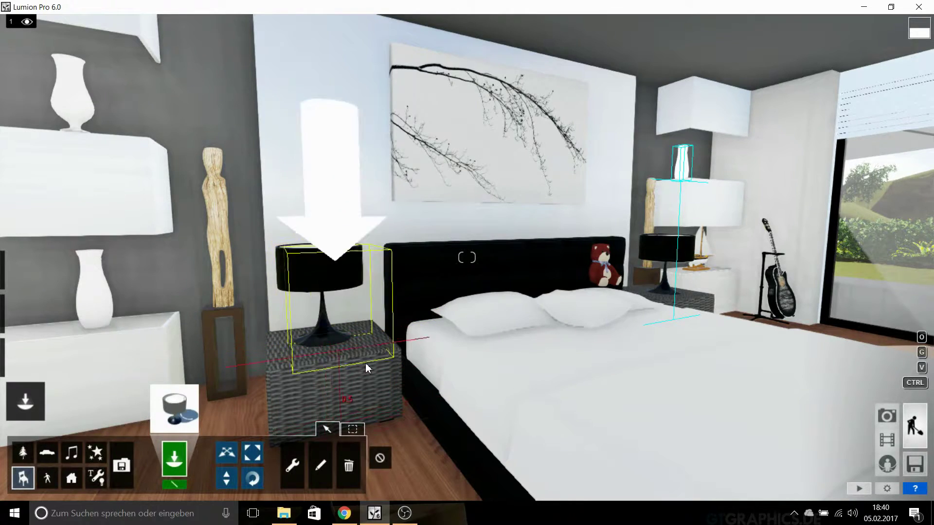
# Pick the white mobile phone from electronics and reposition the camera around the bed
pyautogui.click(183, 423)
pyautogui.click(236, 122)
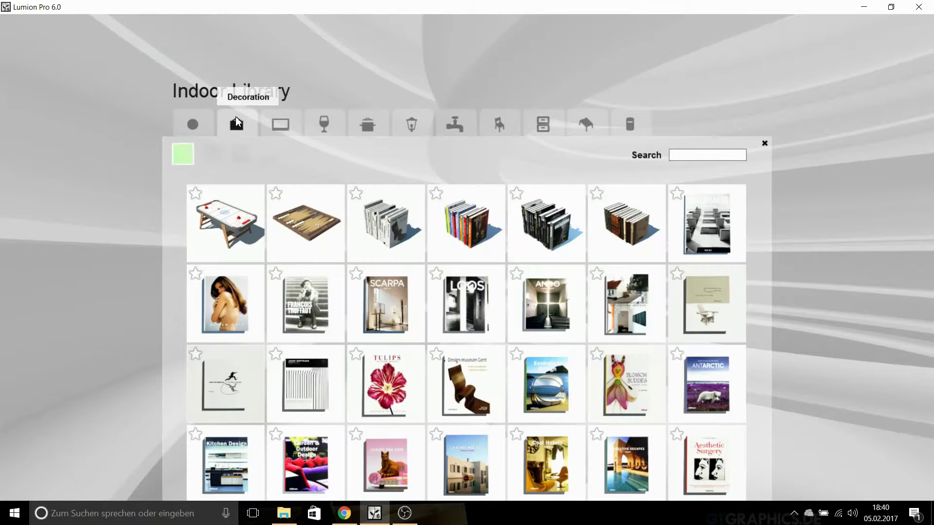
pyautogui.click(281, 123)
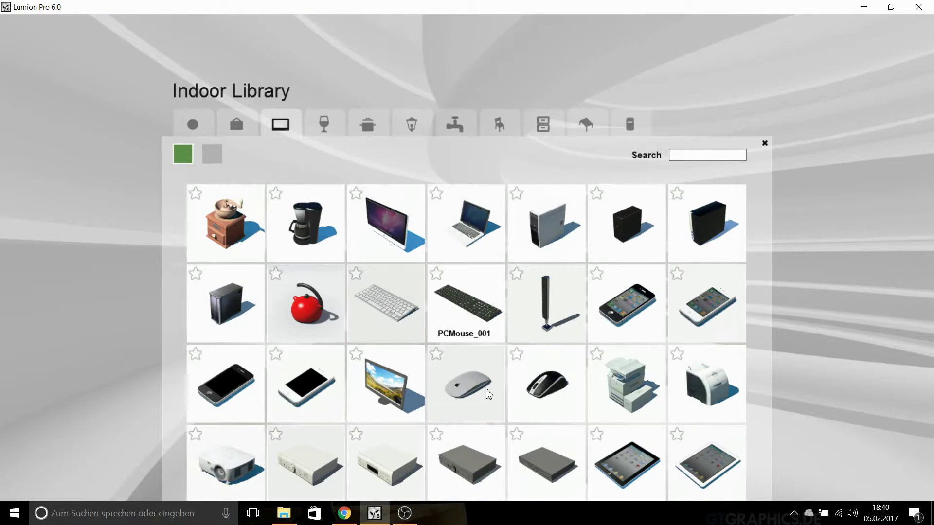
pyautogui.click(295, 398)
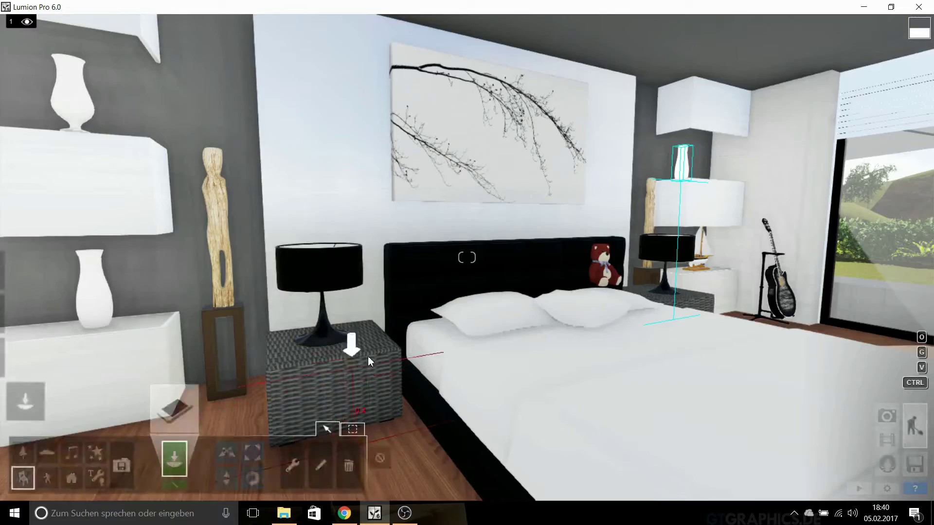
pyautogui.press('s')
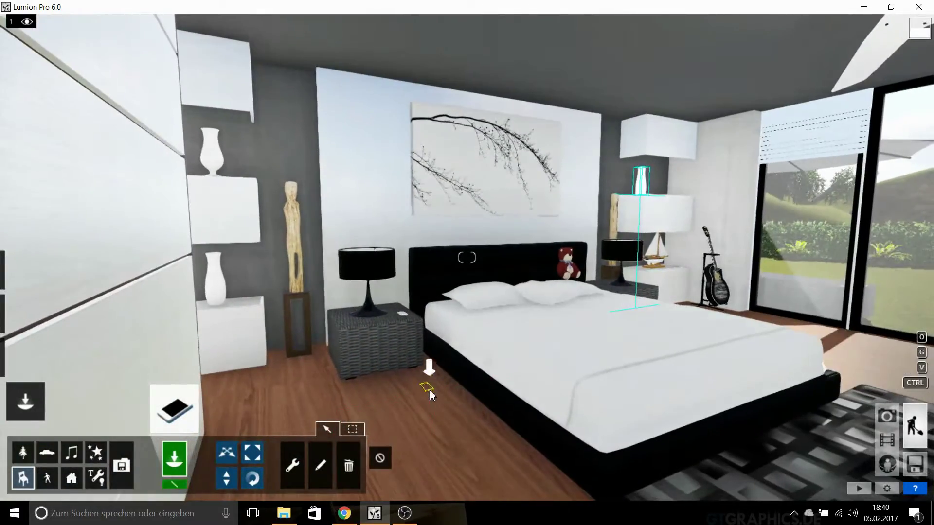
pyautogui.press('s')
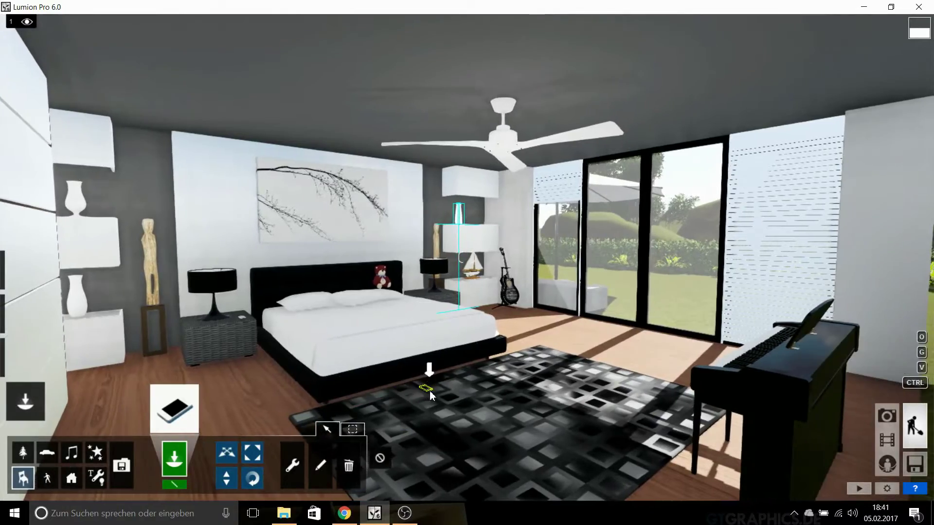
pyautogui.moveTo(430, 395); pyautogui.dragTo(423, 389, button='right')
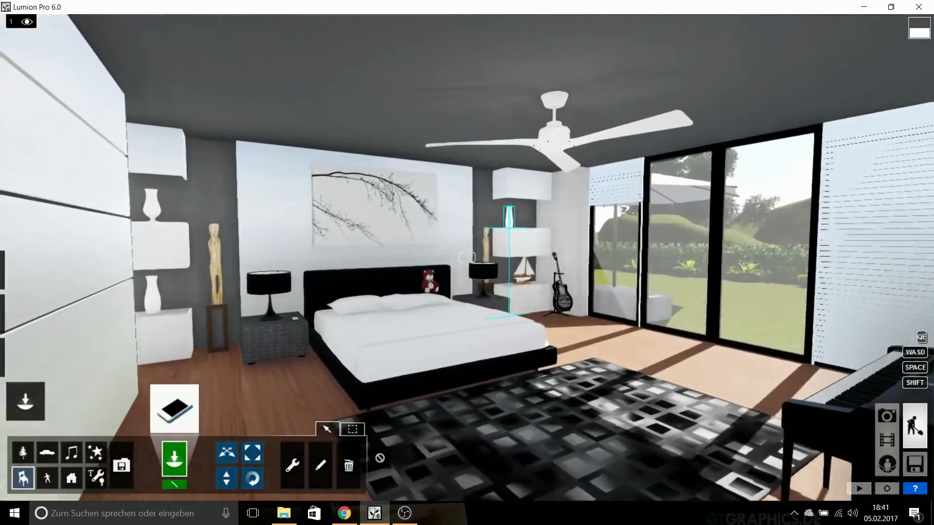
pyautogui.press('w')
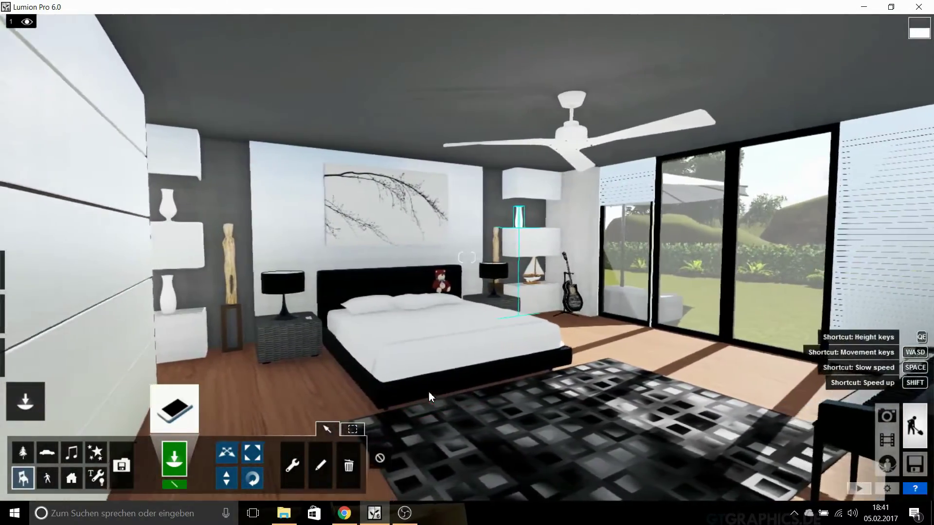
pyautogui.moveTo(429, 393); pyautogui.dragTo(429, 393, button='right')
# Check the indoor lighting items, then switch to Landscape mode
pyautogui.click(168, 421)
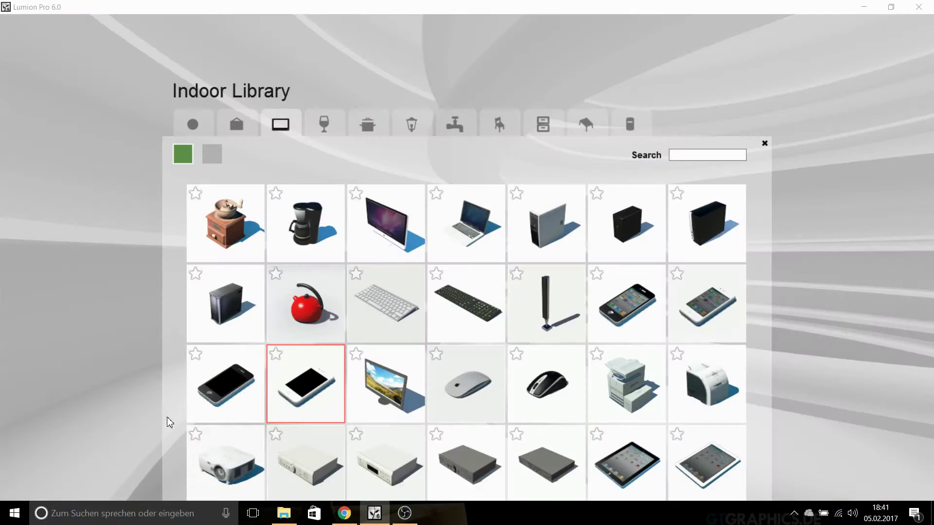
pyautogui.click(426, 126)
pyautogui.click(762, 144)
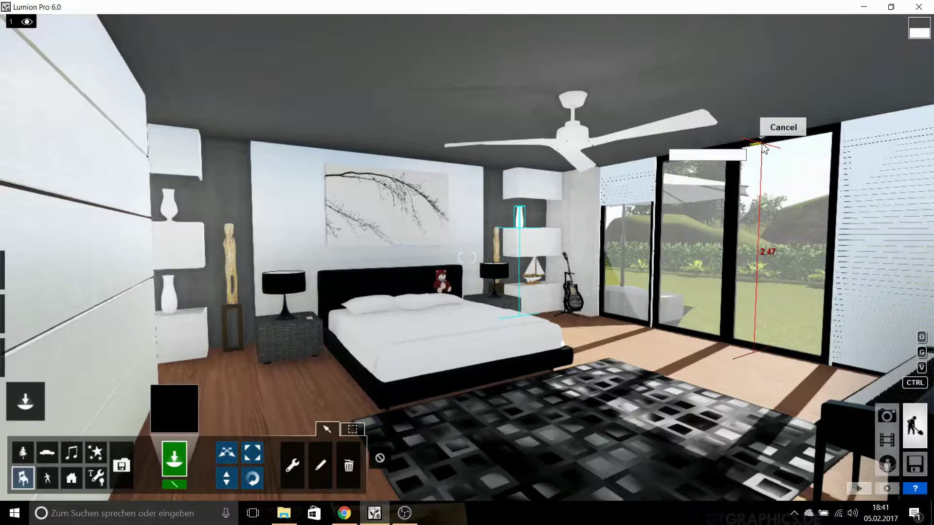
pyautogui.click(31, 314)
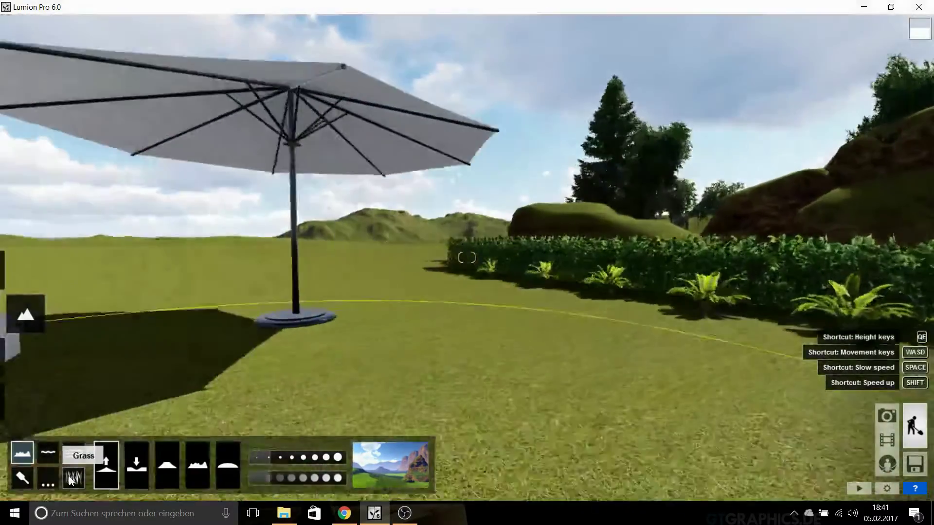
# Turn landscape grass on, then raise its height and reduce its size
pyautogui.click(70, 480)
pyautogui.click(125, 465)
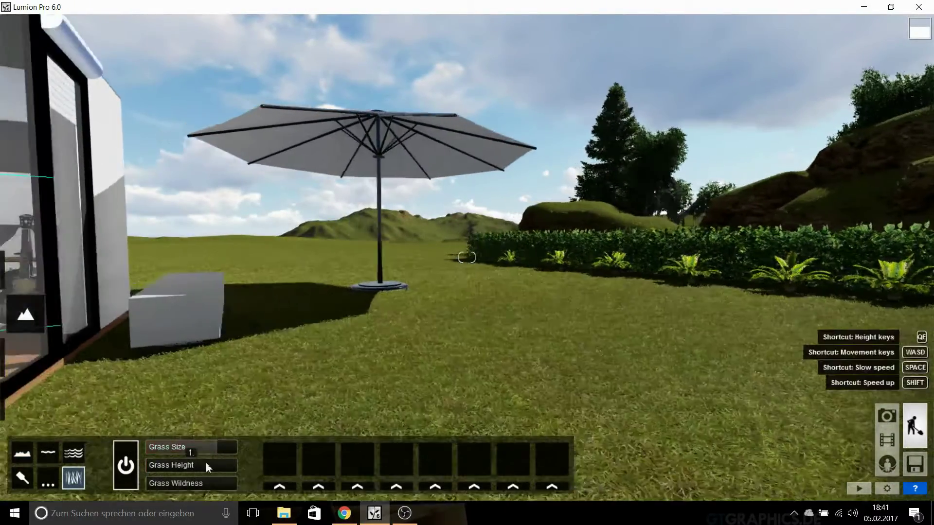
pyautogui.moveTo(206, 463); pyautogui.dragTo(154, 468)
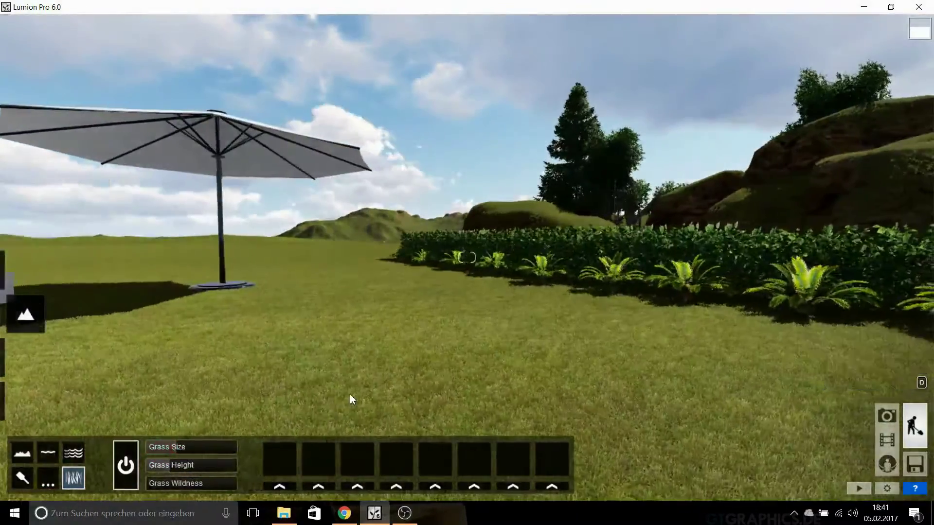
pyautogui.press('s')
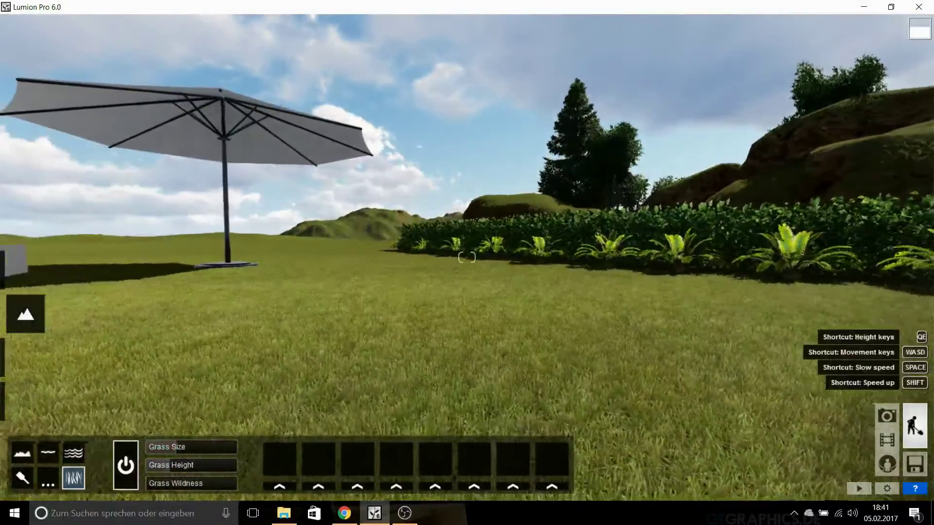
pyautogui.press('s')
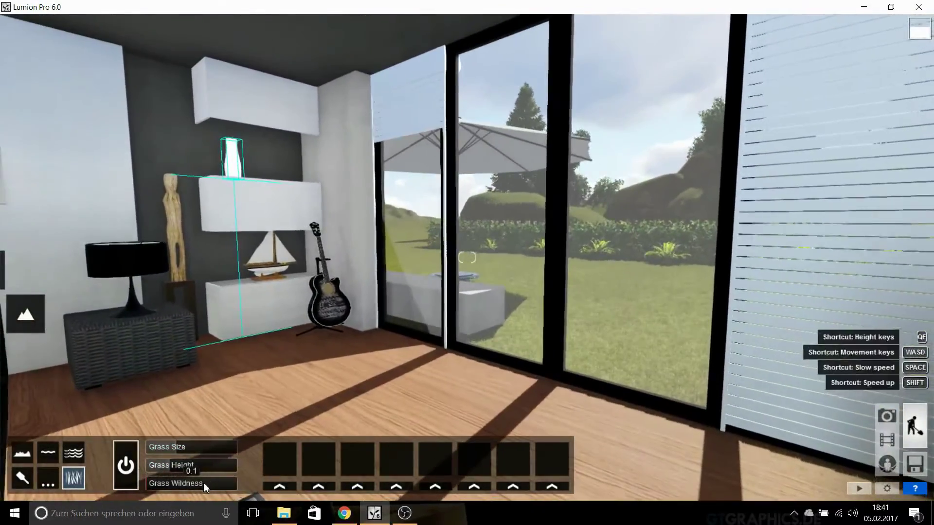
pyautogui.moveTo(197, 464); pyautogui.dragTo(193, 463)
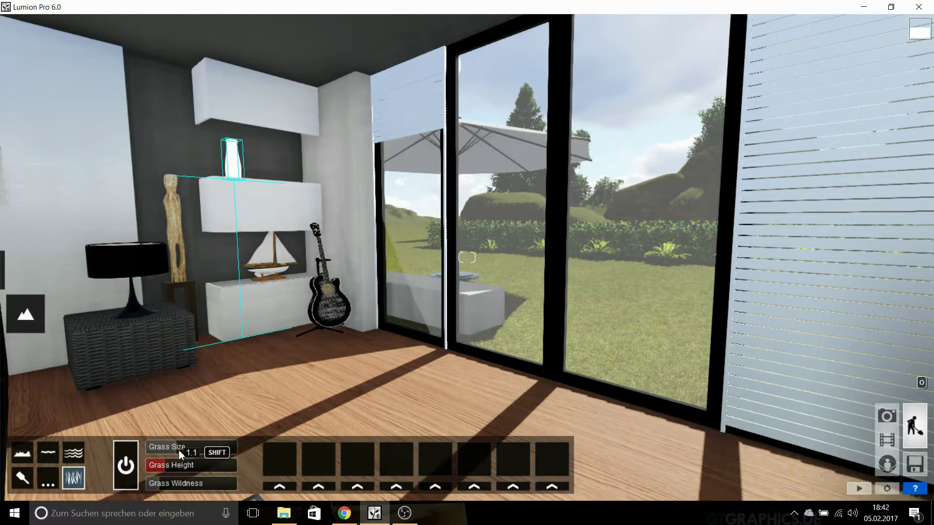
pyautogui.moveTo(179, 450); pyautogui.dragTo(198, 452)
pyautogui.moveTo(191, 464)
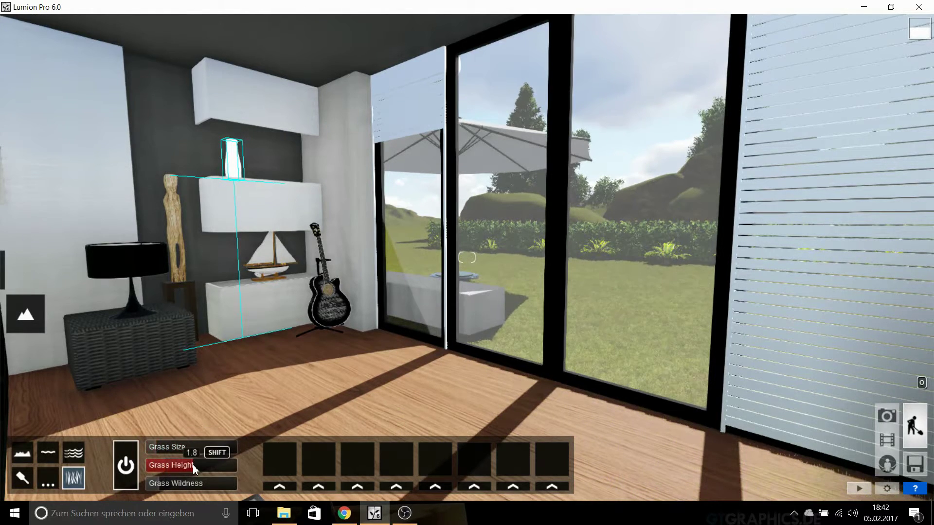
# Move the camera around the bedroom to review the fuller lawn
pyautogui.press('s')
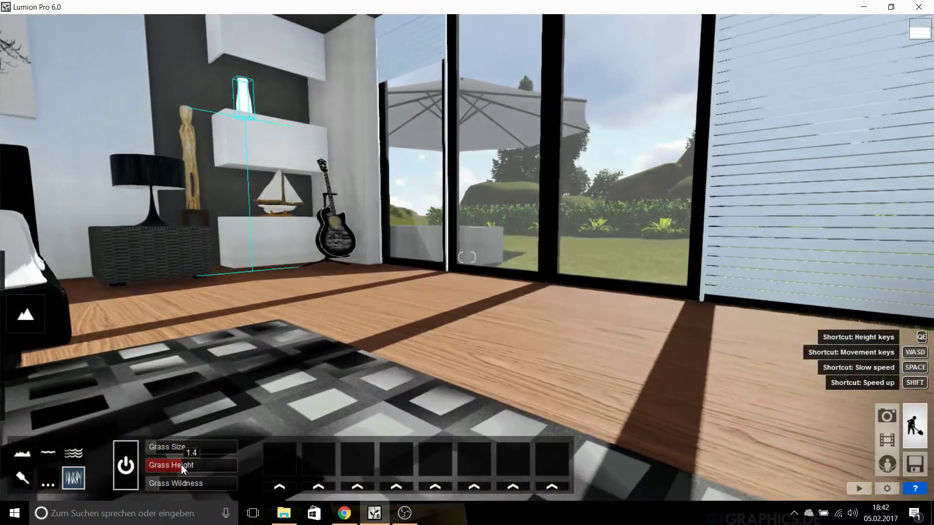
pyautogui.press('d')
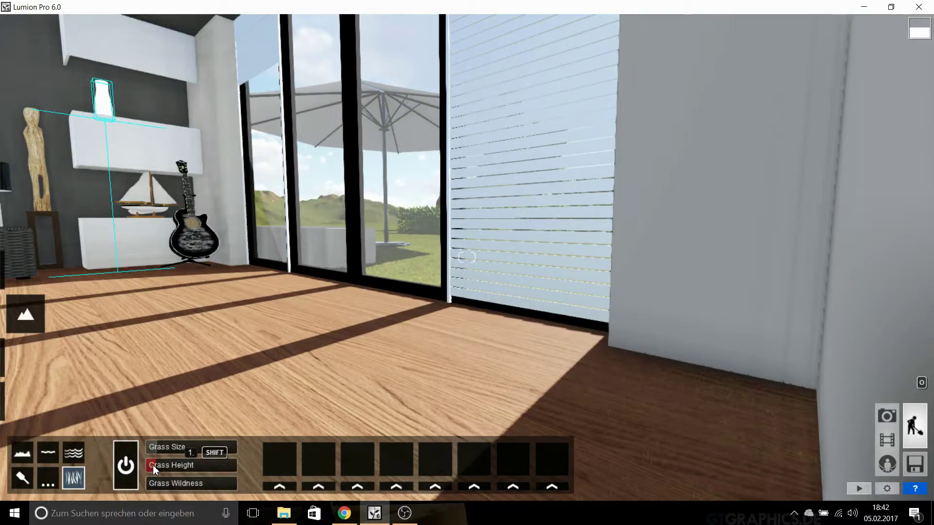
pyautogui.press('w')
pyautogui.moveTo(372, 402); pyautogui.dragTo(341, 437, button='right')
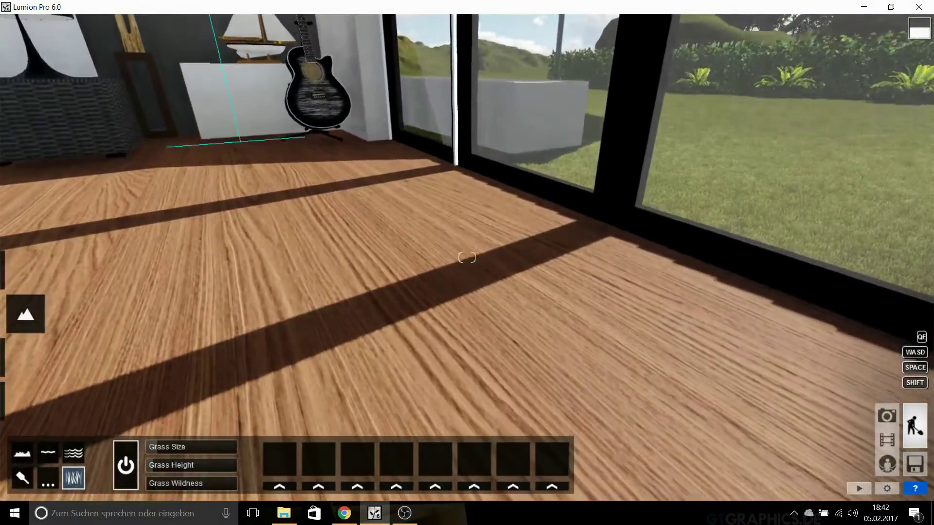
pyautogui.press('s')
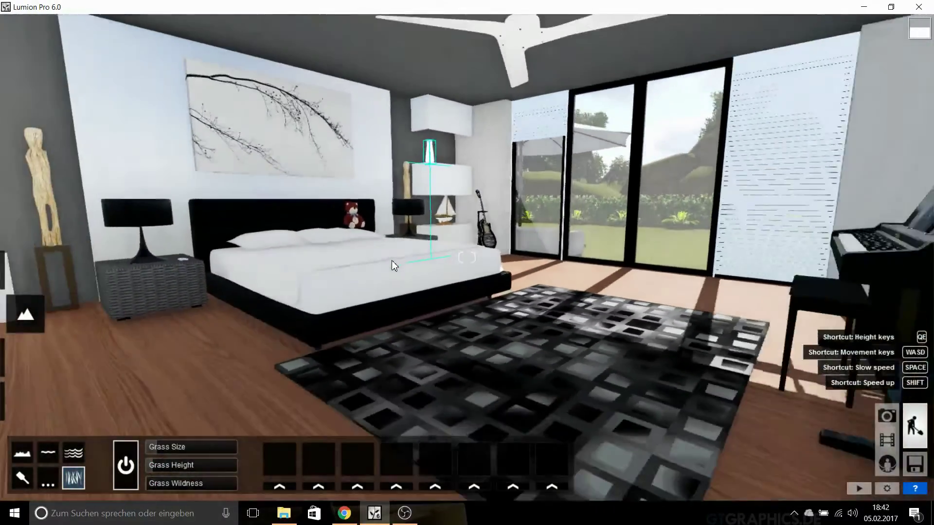
pyautogui.press('s')
pyautogui.moveTo(392, 260); pyautogui.dragTo(271, 347, button='right')
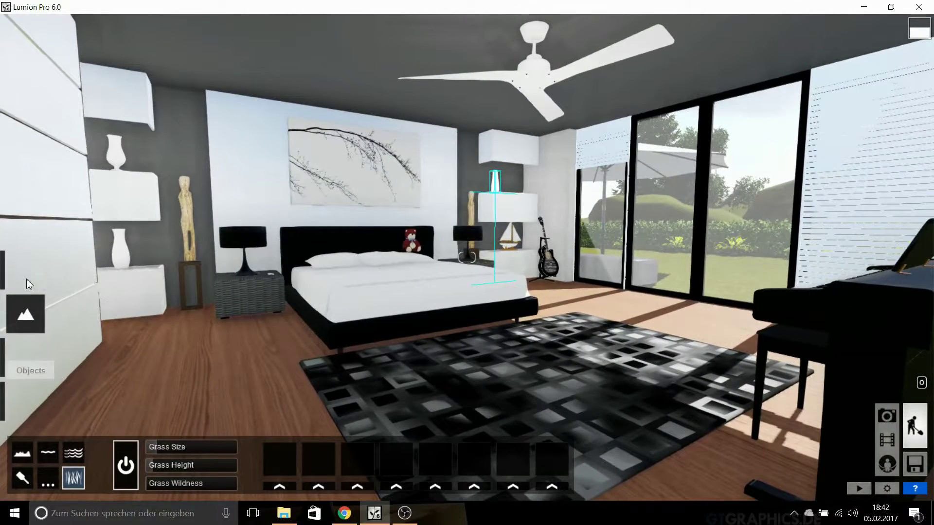
# Place the leaves_01 falling-leaves effect on the lawn
pyautogui.click(28, 285)
pyautogui.click(24, 397)
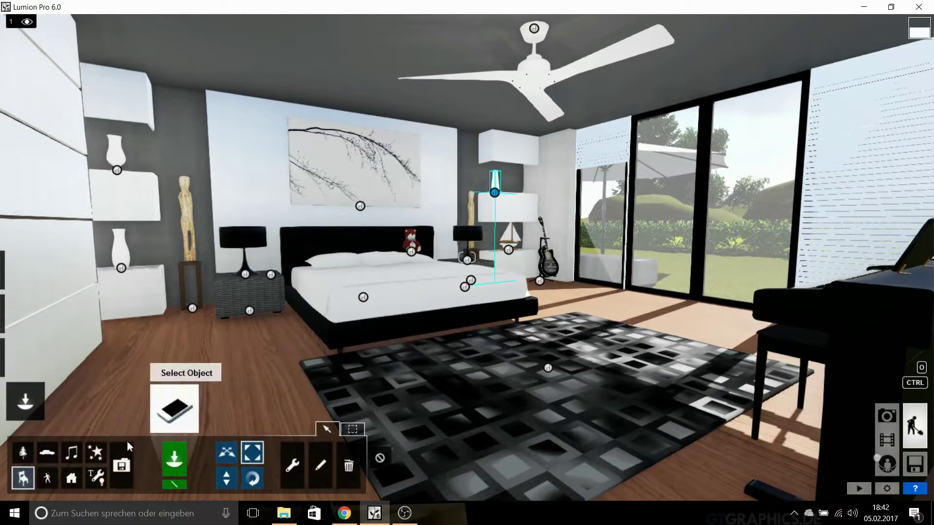
pyautogui.click(96, 452)
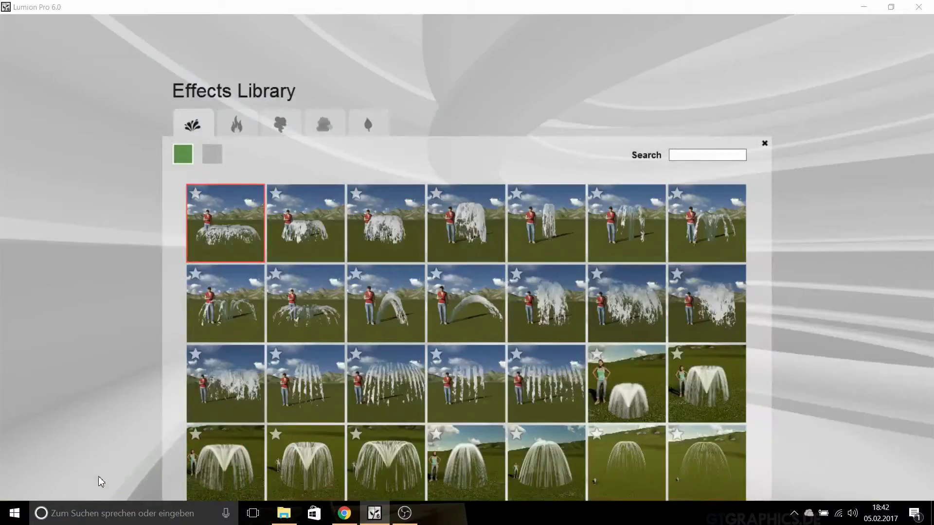
pyautogui.click(280, 124)
pyautogui.click(364, 124)
pyautogui.click(243, 234)
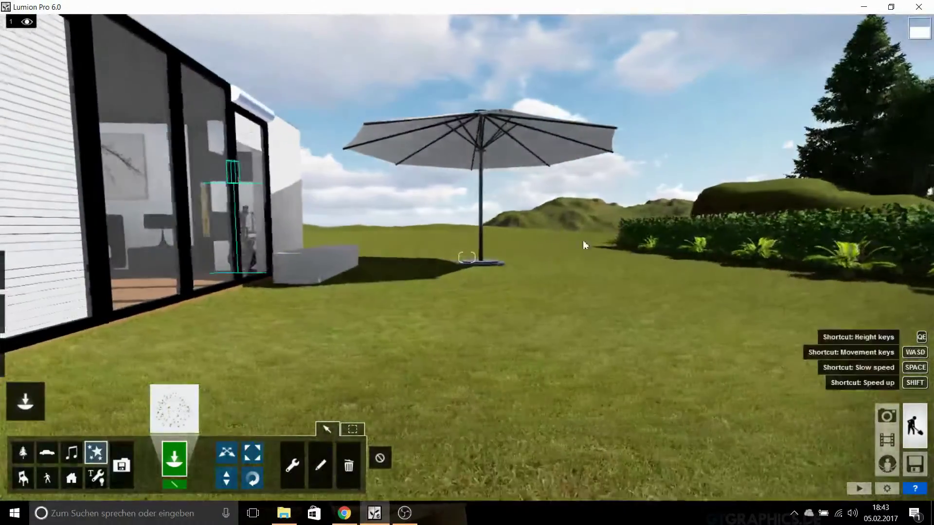
pyautogui.click(479, 289)
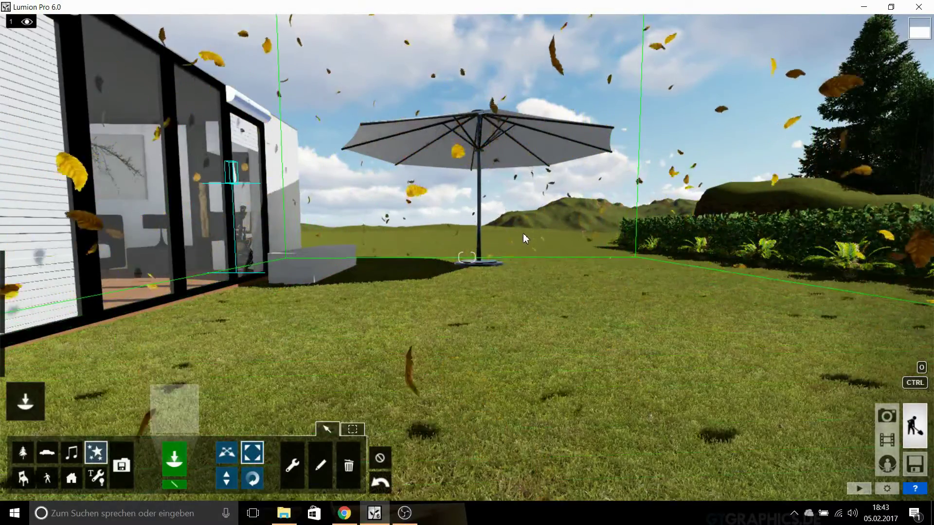
# Move the leaves effect zone around the umbrella and across the garden
pyautogui.click(226, 452)
pyautogui.moveTo(477, 282); pyautogui.dragTo(550, 277)
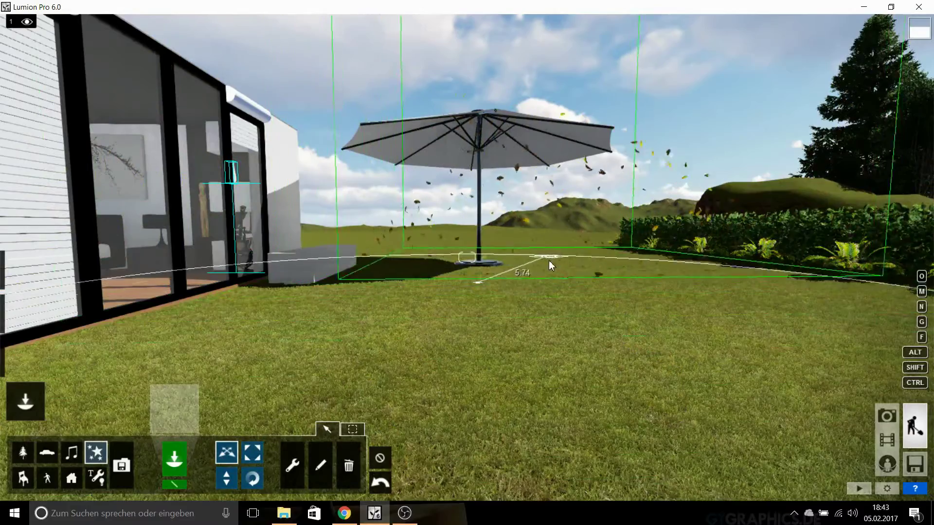
pyautogui.press('w')
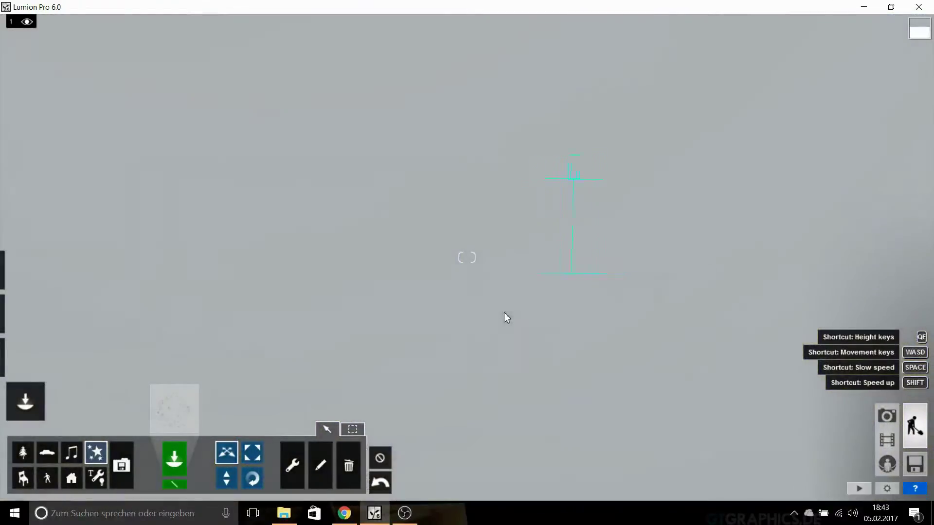
pyautogui.press('s')
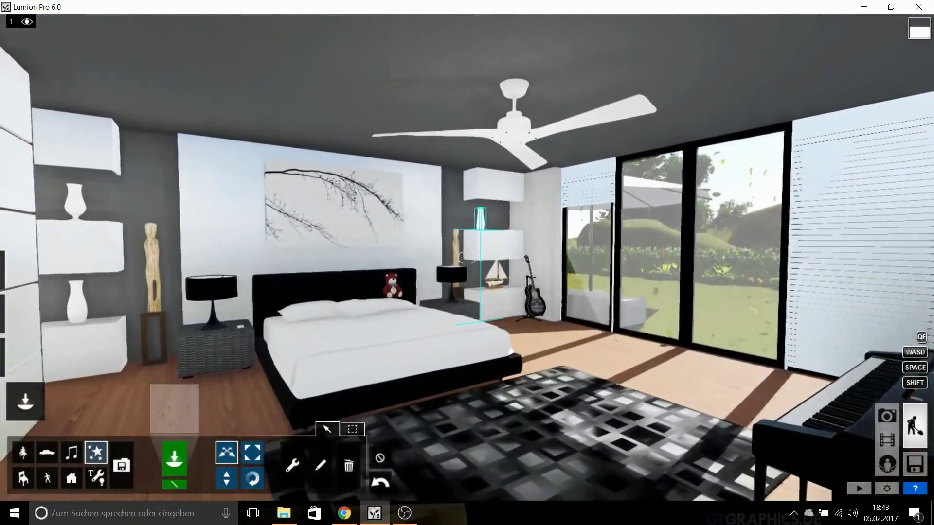
pyautogui.press('d')
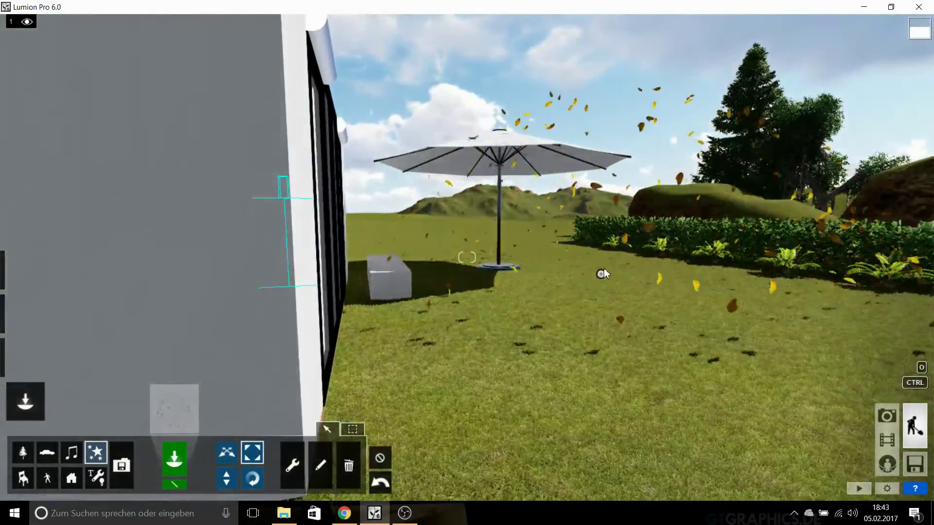
pyautogui.press('d')
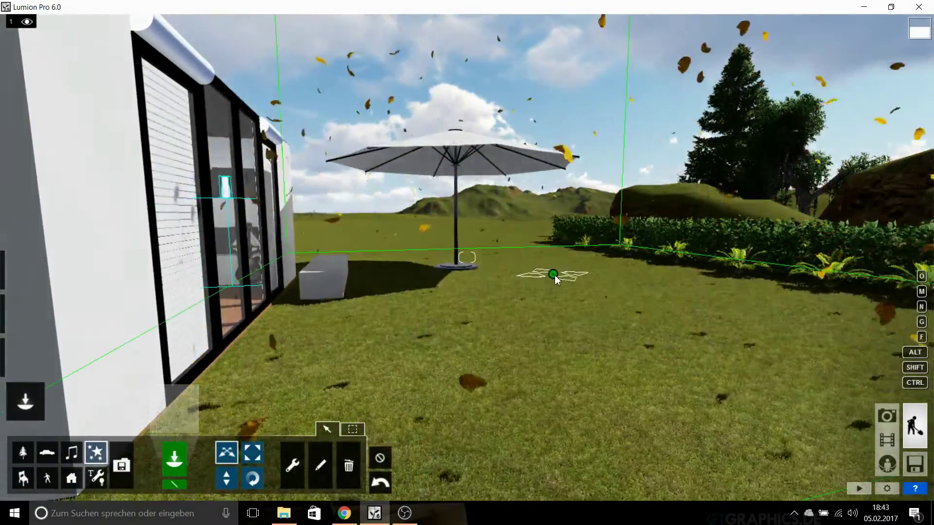
pyautogui.moveTo(555, 275); pyautogui.dragTo(595, 255)
# Resize and shift the leaves zone further across the lawn, then pick the Lights and Utilities category
pyautogui.click(252, 453)
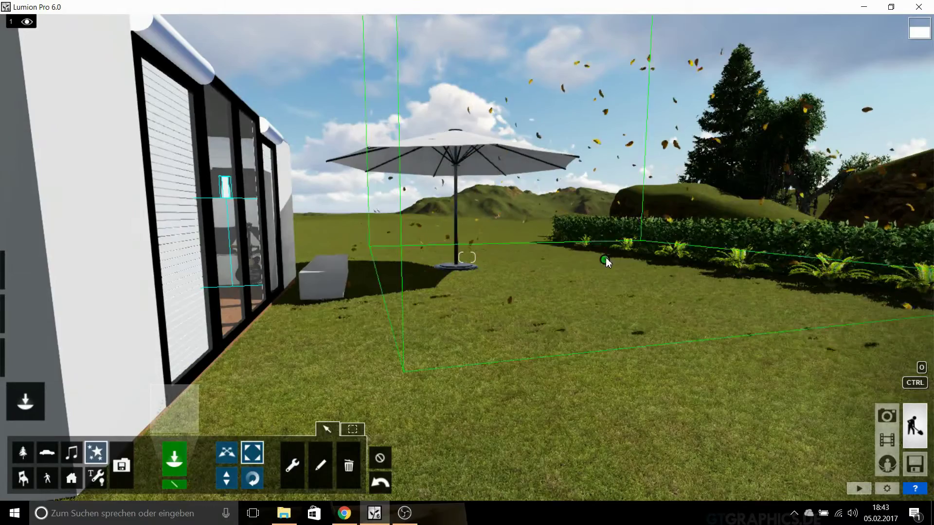
pyautogui.press('a')
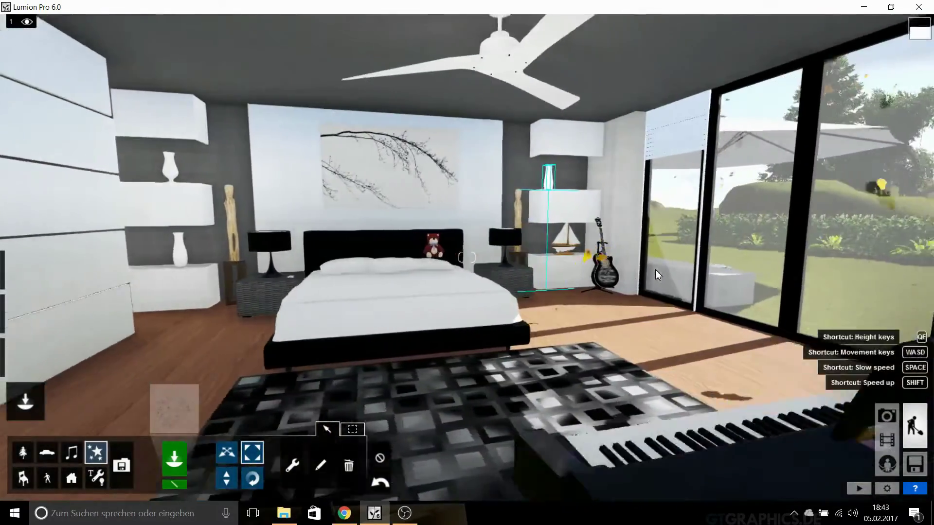
pyautogui.press('d')
pyautogui.click(226, 452)
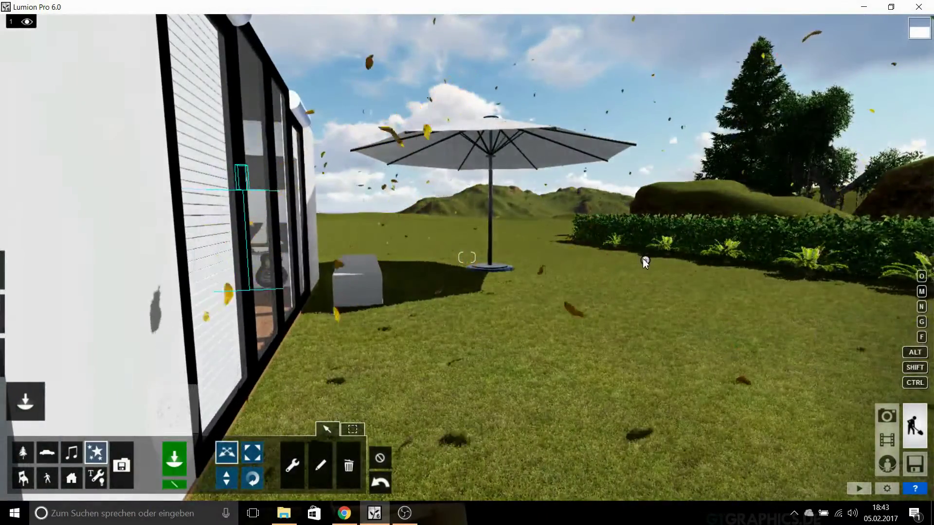
pyautogui.moveTo(643, 258); pyautogui.dragTo(703, 258)
pyautogui.press('a')
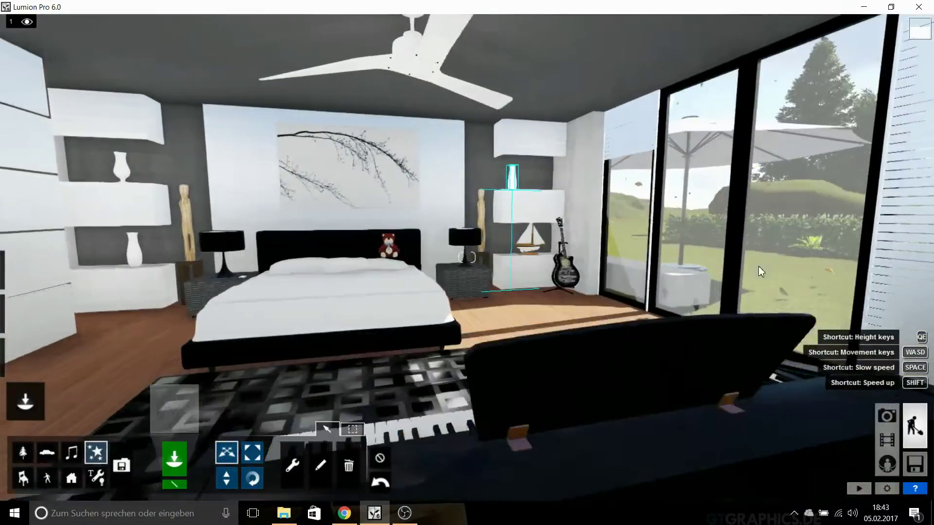
pyautogui.press('s')
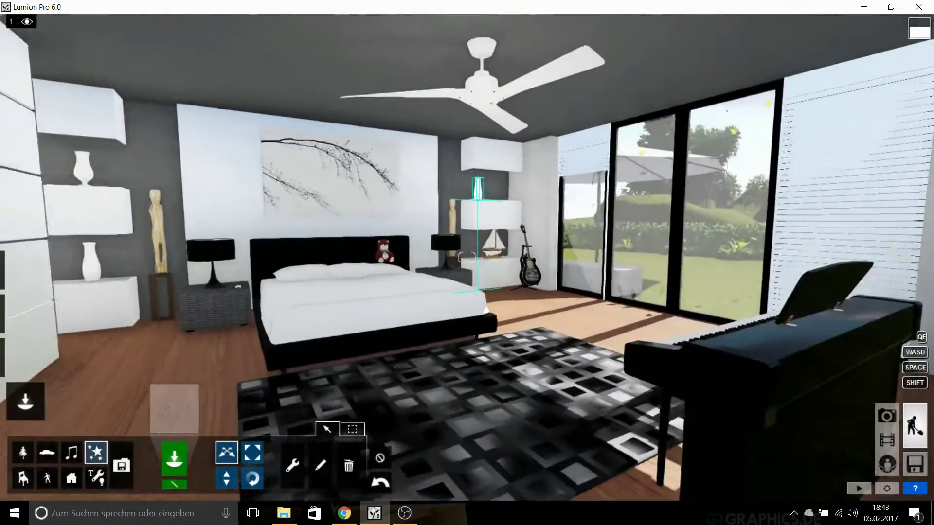
pyautogui.press('a')
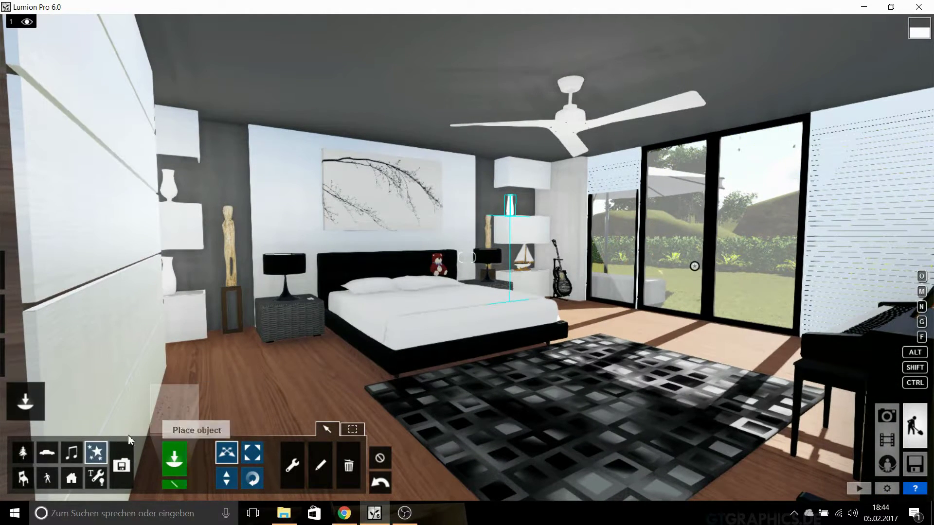
pyautogui.click(96, 478)
# Choose the Light Fill light from the lights library for the left bedside lamp
pyautogui.click(168, 408)
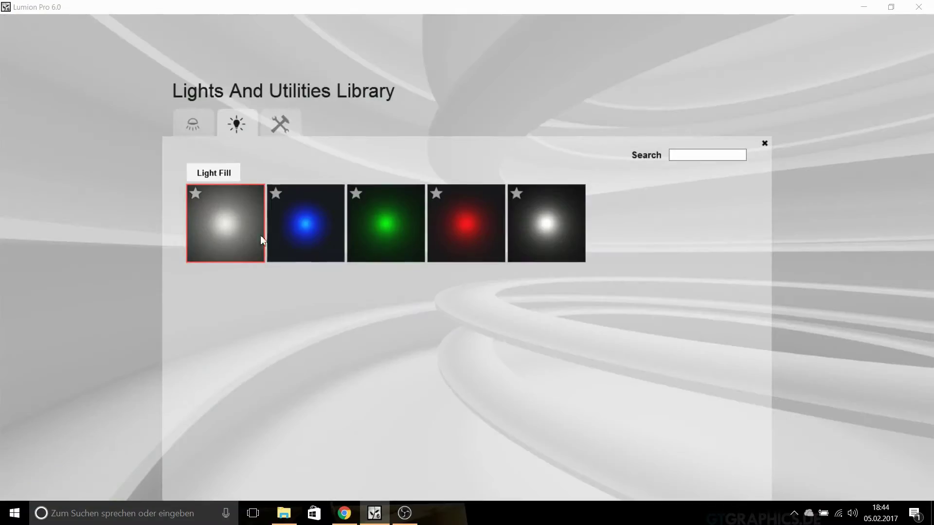
pyautogui.click(261, 240)
pyautogui.press('w')
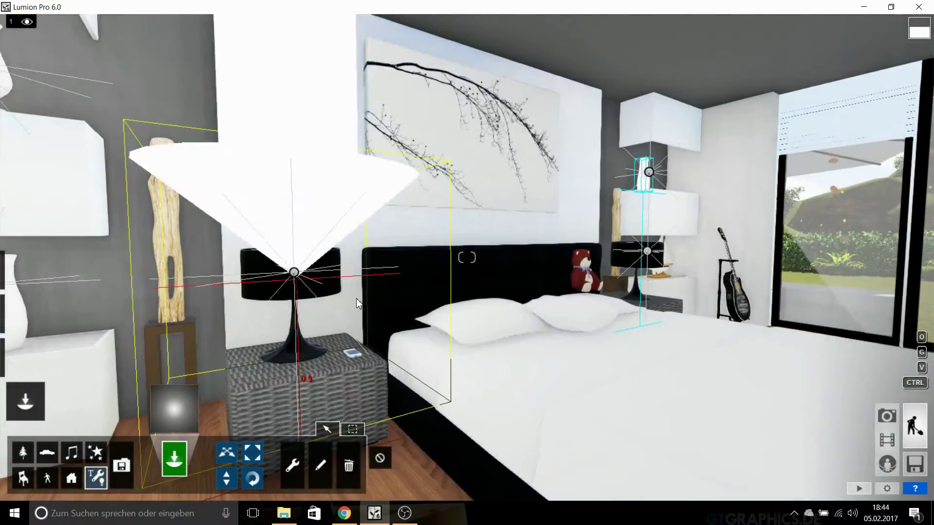
pyautogui.press('d')
pyautogui.press('s')
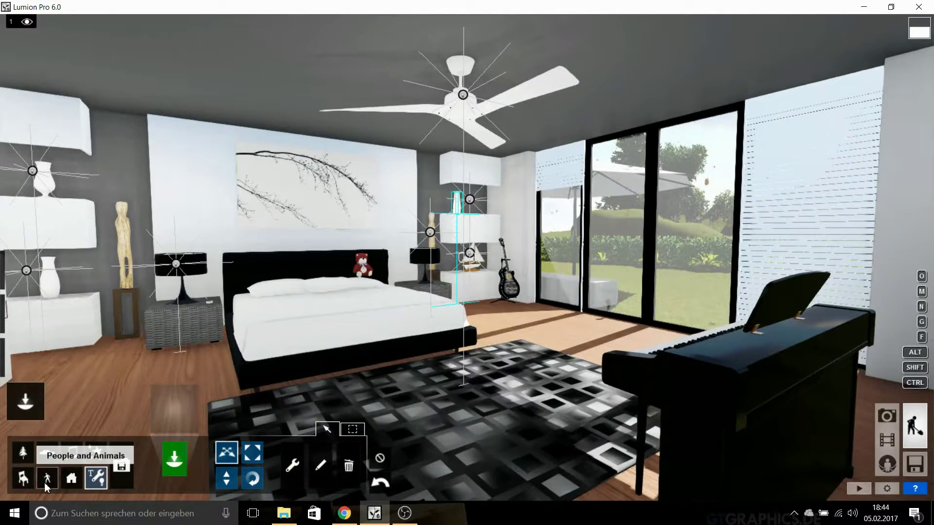
# Reframe the bedroom view and enter photo mode
pyautogui.click(23, 478)
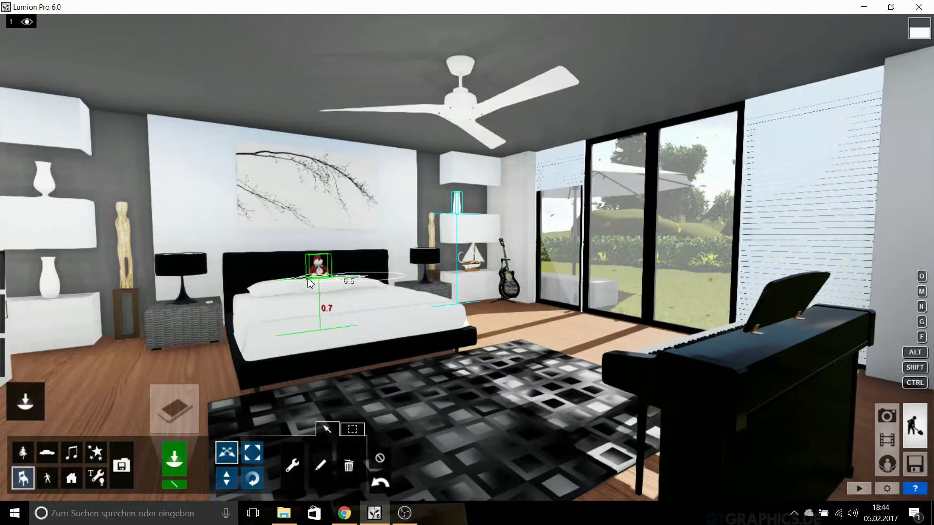
pyautogui.moveTo(330, 329)
pyautogui.mouseDown(button='right')
pyautogui.moveTo(273, 326)
pyautogui.moveTo(230, 397)
pyautogui.mouseUp(button='right')
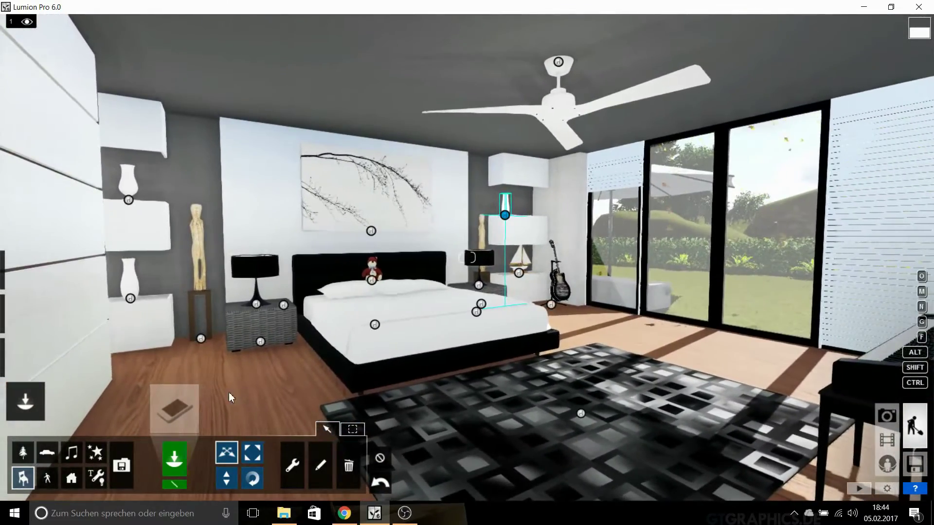
pyautogui.click(887, 415)
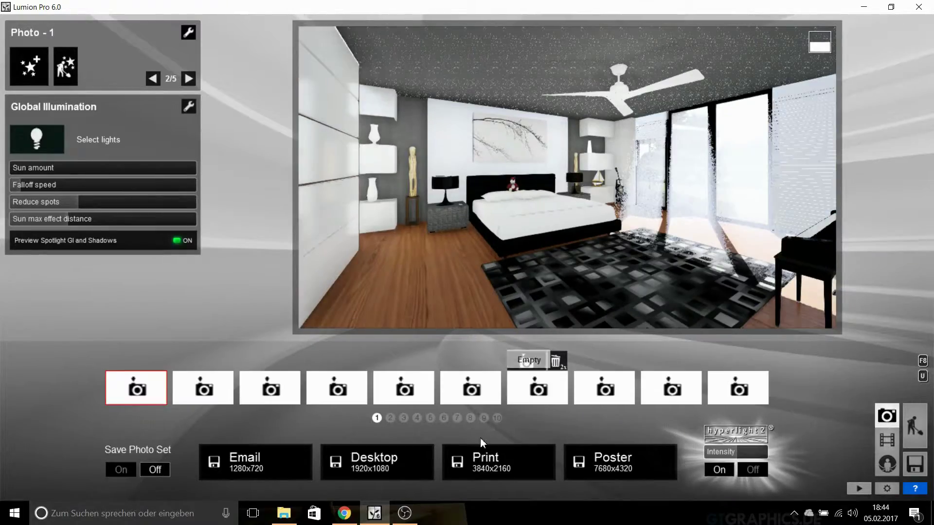
# Render the bedroom at Desktop 1920x1080 and save it to the desktop as sssss.bmp
pyautogui.click(366, 462)
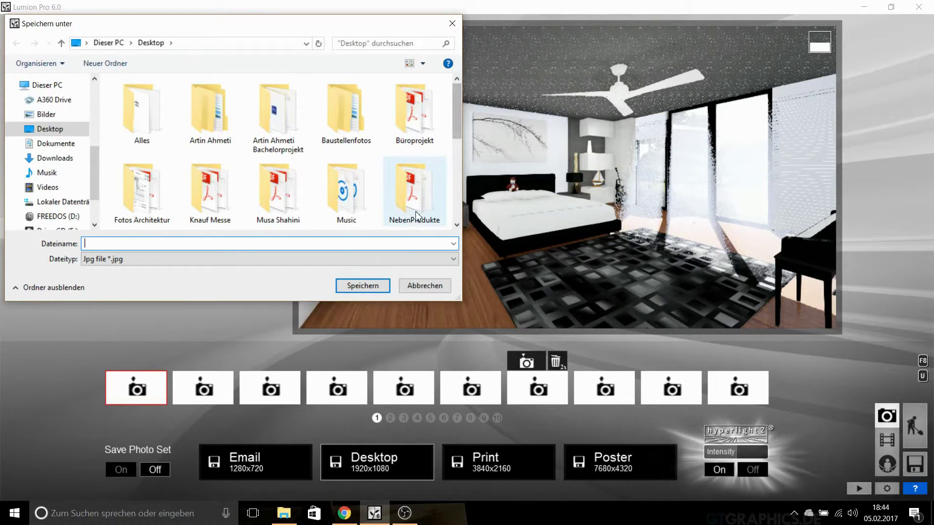
pyautogui.write('ei')
pyautogui.click(364, 287)
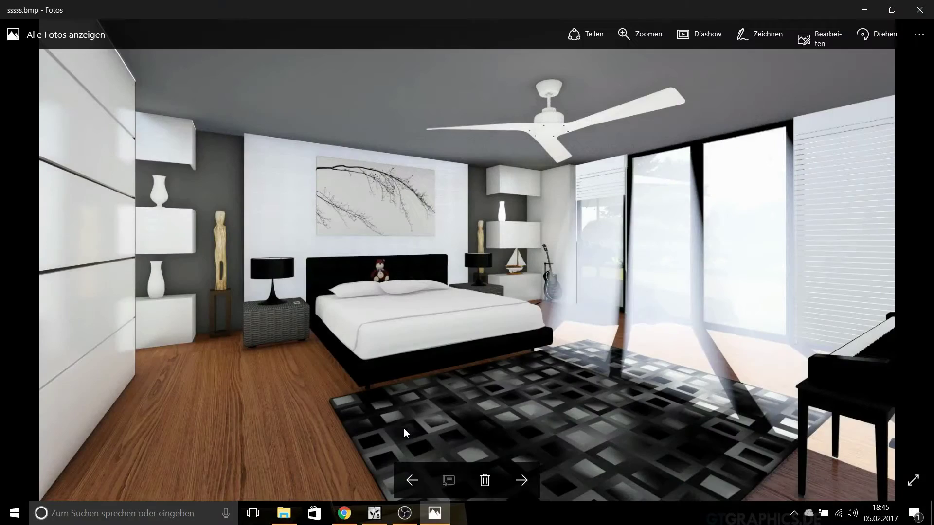
# Zoom and pan around the sssss.bmp render in Photos, then close it and return to Lumion
pyautogui.scroll(3, 413, 319)
pyautogui.scroll(-2, 415, 267)
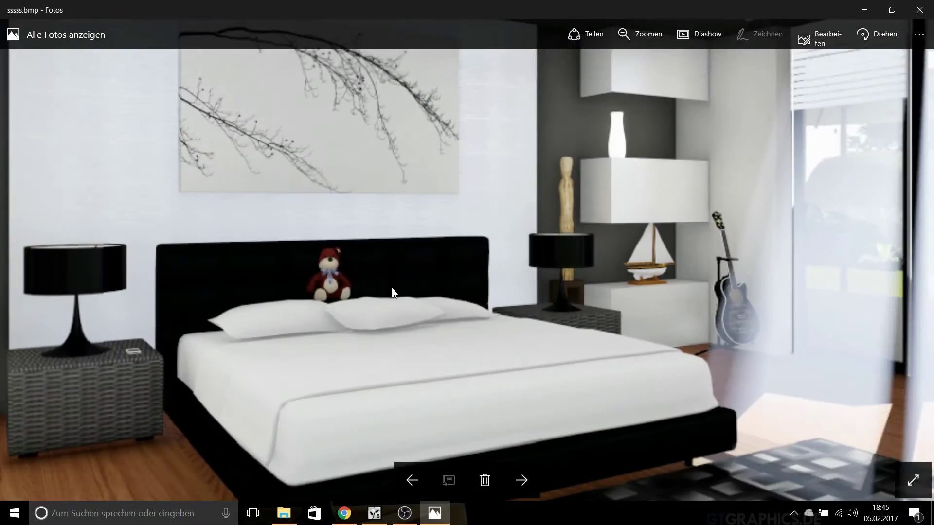
pyautogui.moveTo(526, 235); pyautogui.dragTo(86, 196)
pyautogui.scroll(-3, 78, 293)
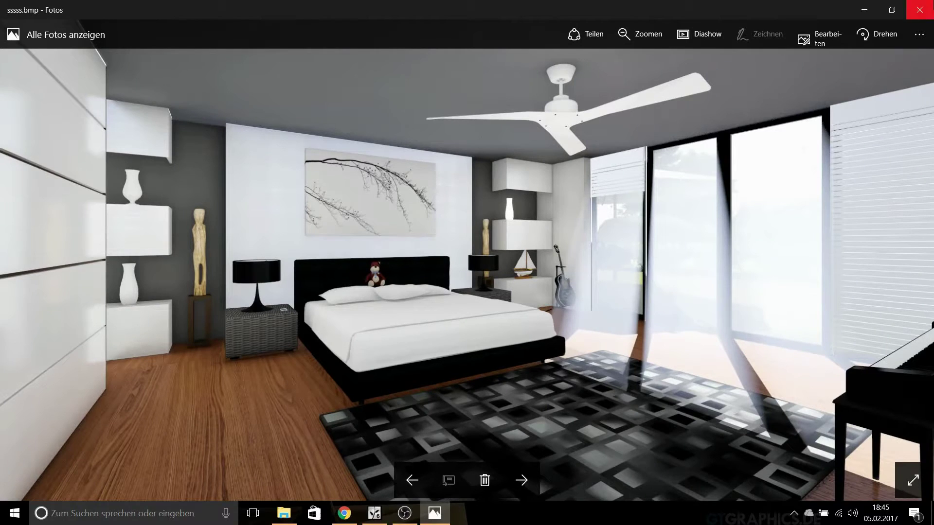
pyautogui.click(919, 10)
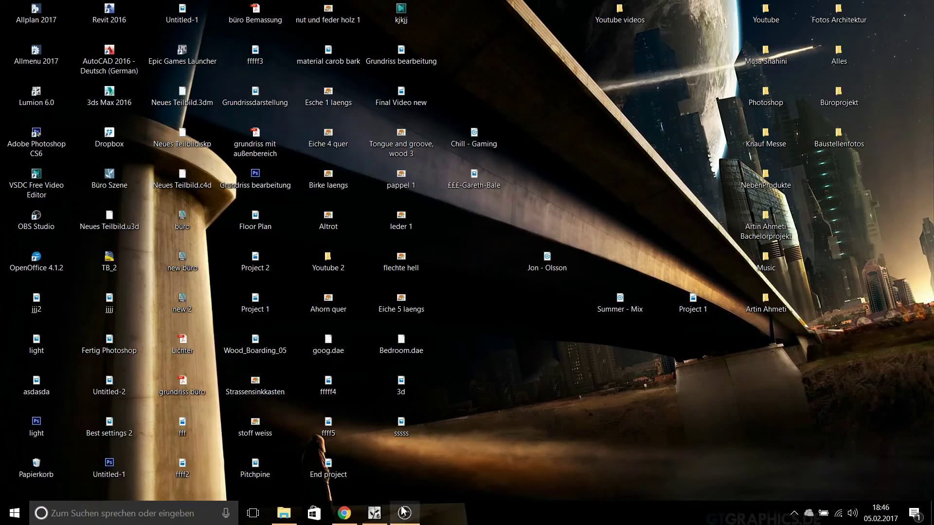
pyautogui.click(404, 513)
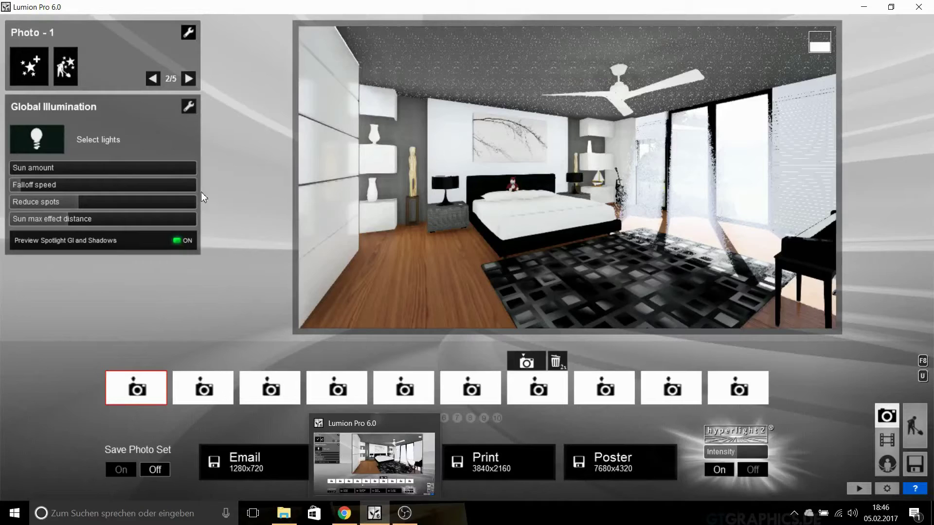
# Lower the Global Illumination sun amount and set volumetric sunlight brightness to 0.1
pyautogui.click(78, 169)
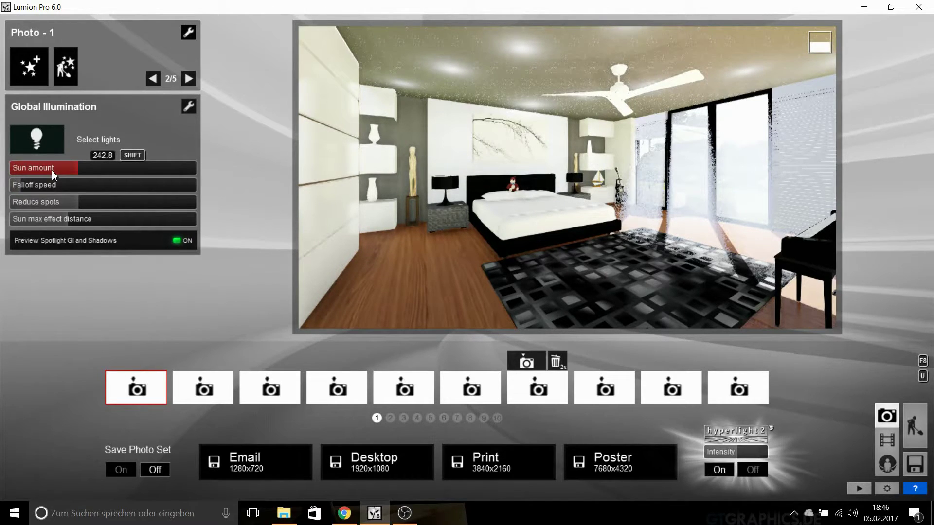
pyautogui.moveTo(52, 169); pyautogui.dragTo(22, 167)
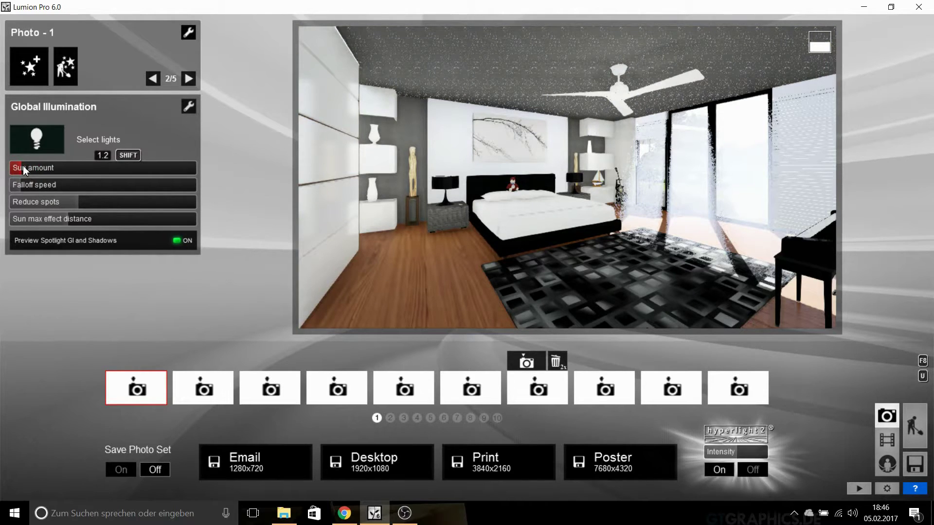
pyautogui.click(187, 79)
pyautogui.click(187, 80)
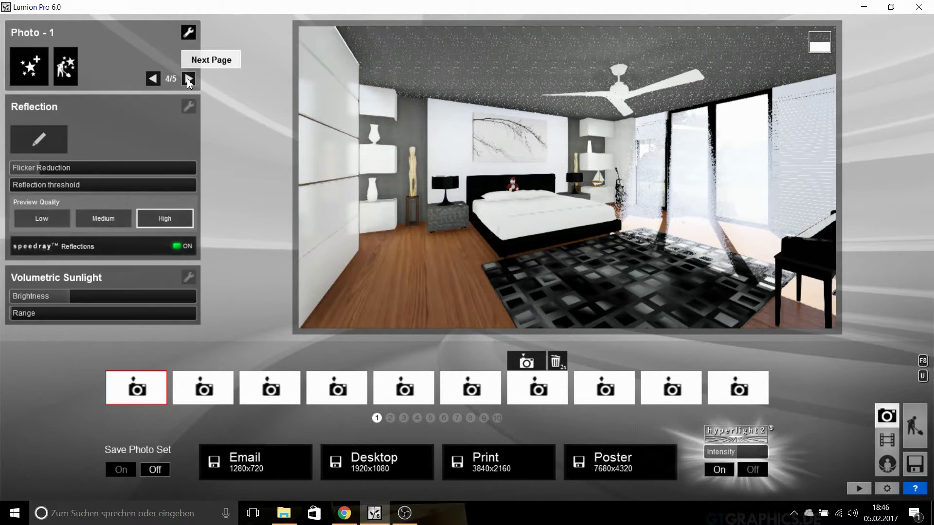
pyautogui.moveTo(56, 298); pyautogui.dragTo(18, 301)
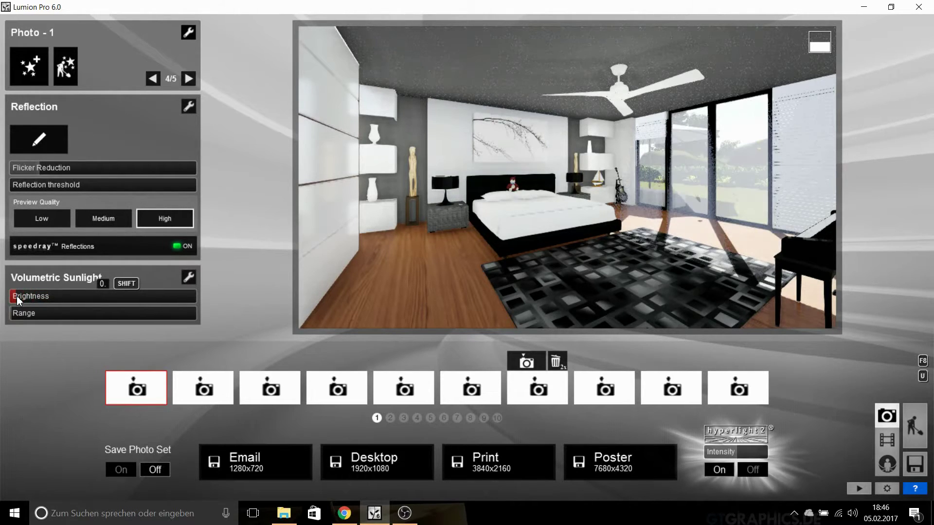
# Re-render at 1920x1080, overwriting the earlier desktop render file
pyautogui.click(375, 457)
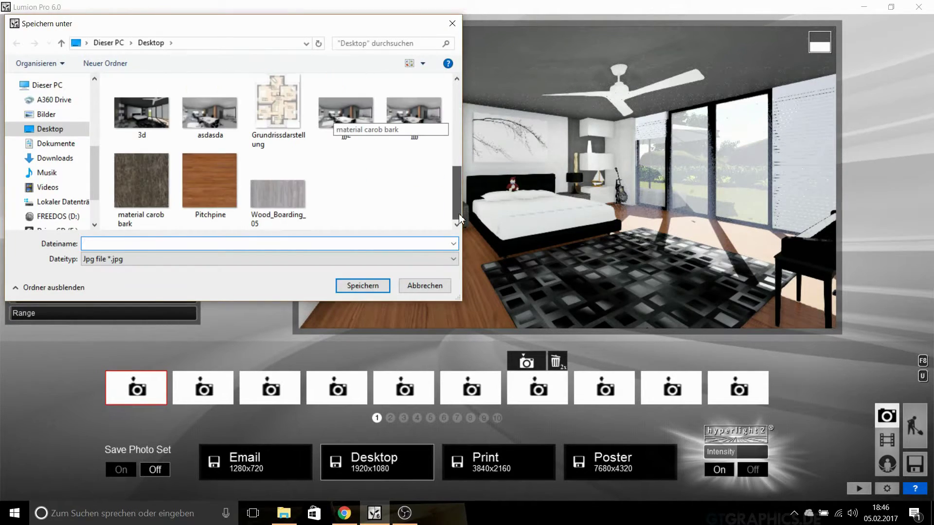
pyautogui.write('mi')
pyautogui.click(296, 254)
pyautogui.click(362, 285)
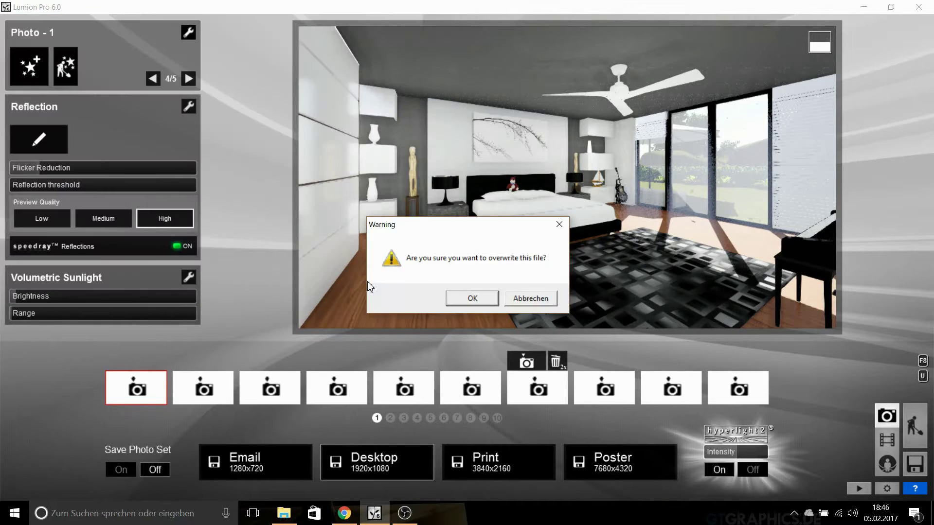
pyautogui.click(474, 300)
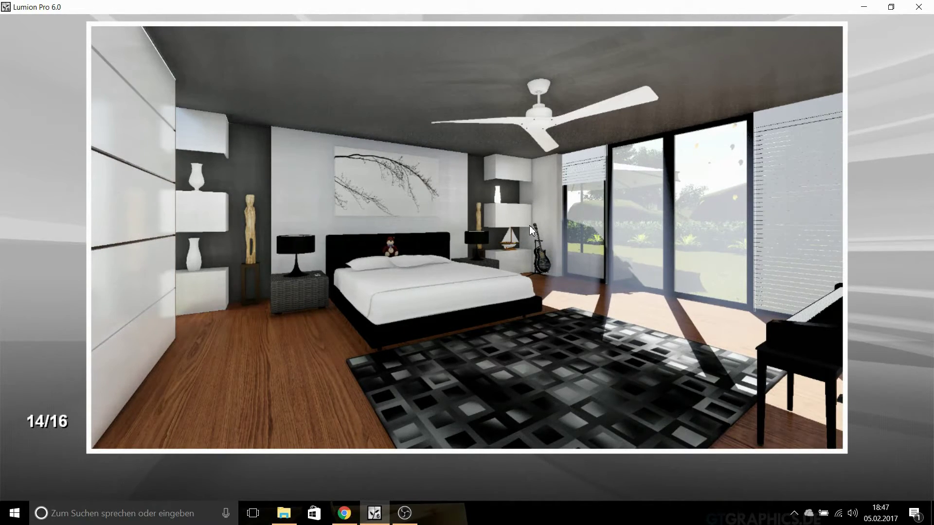
pyautogui.press('Escape')
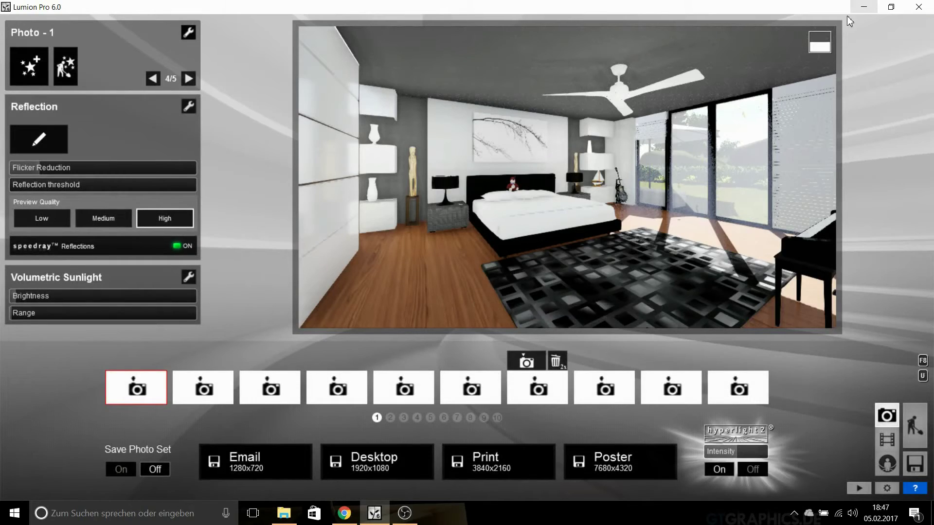
pyautogui.click(863, 7)
pyautogui.doubleClick(402, 422)
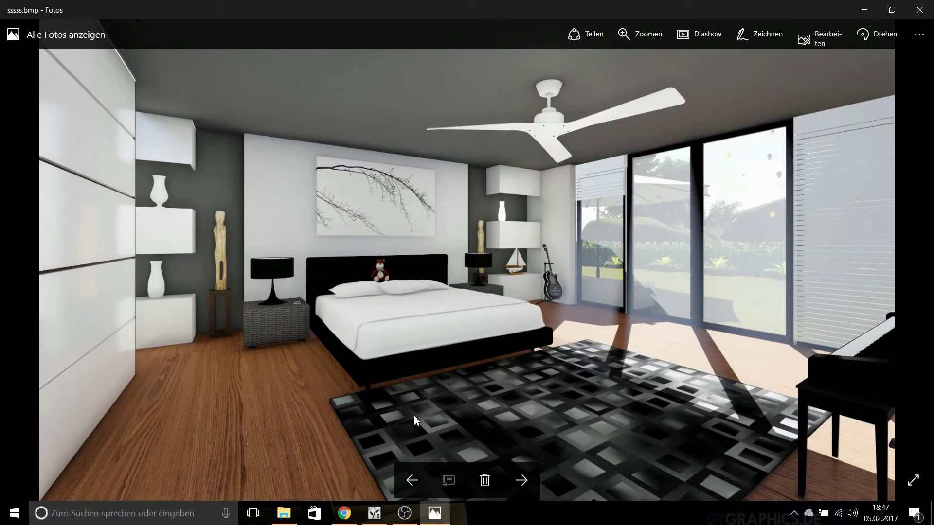
pyautogui.scroll(3, 295, 466)
pyautogui.scroll(-5, 296, 466)
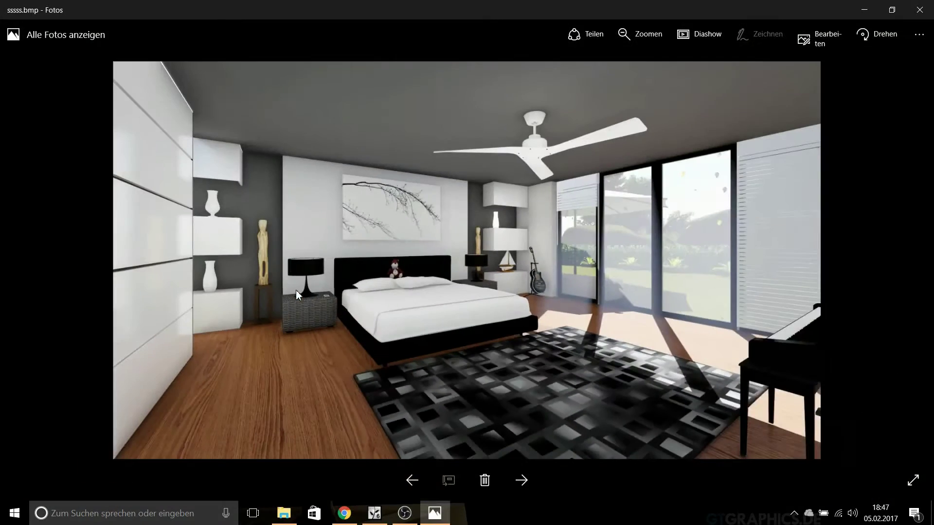
pyautogui.click(919, 10)
pyautogui.click(374, 513)
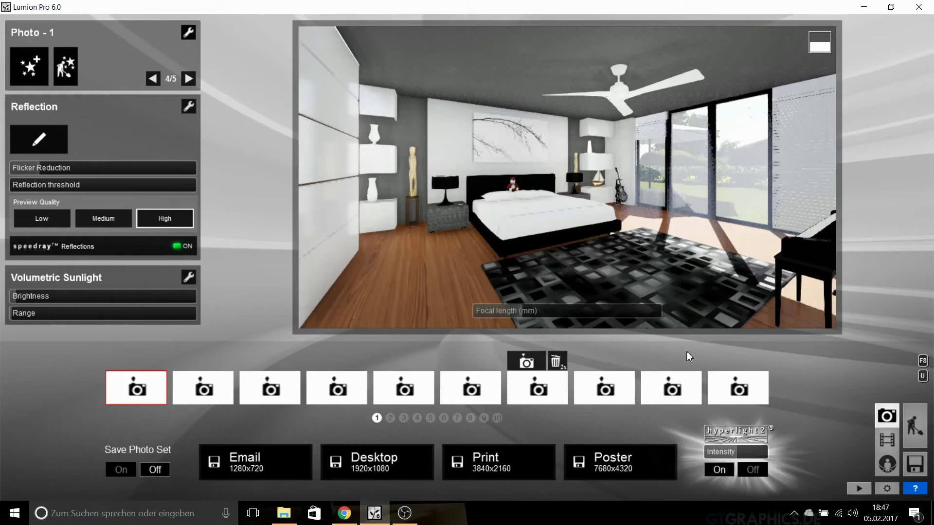
# Replace the floor's texture with the wood-018 larch wood image
pyautogui.click(911, 392)
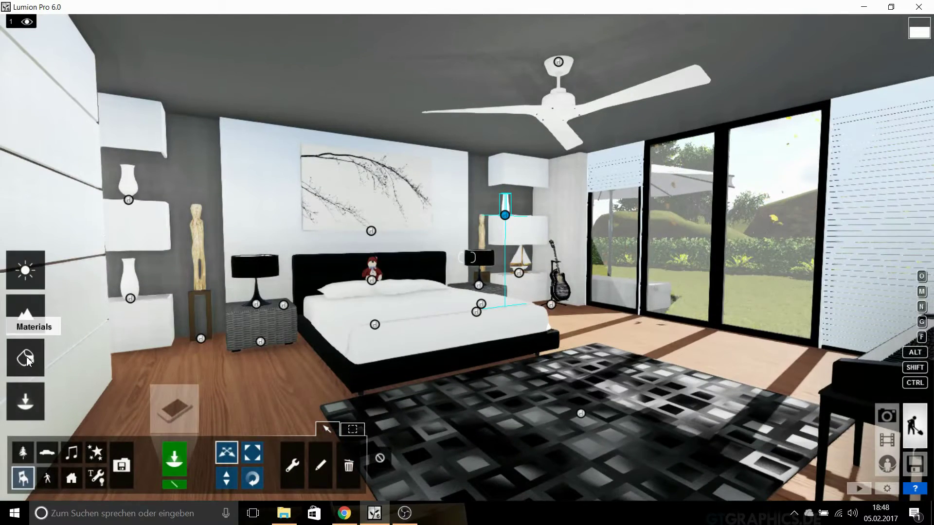
pyautogui.click(26, 359)
pyautogui.click(246, 407)
pyautogui.click(47, 291)
pyautogui.scroll(-3, 316, 187)
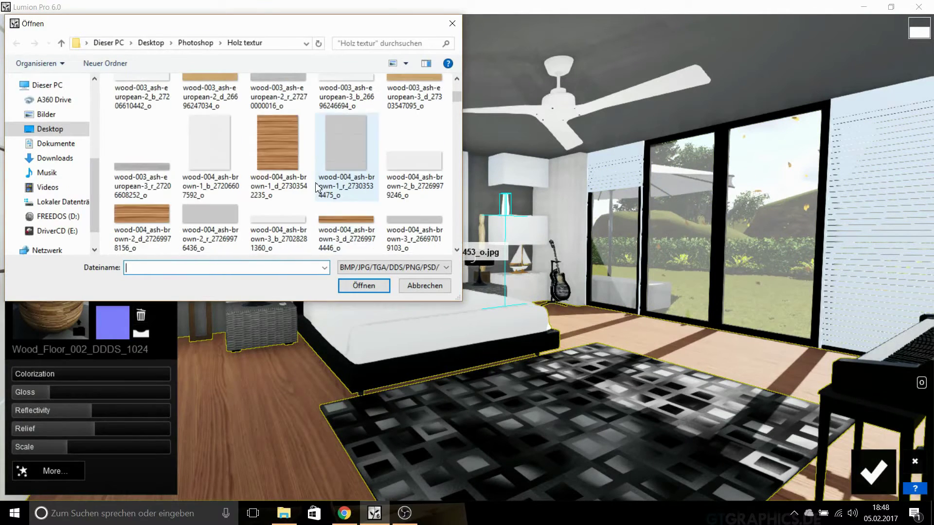
pyautogui.scroll(-5, 316, 187)
pyautogui.scroll(-5, 317, 188)
pyautogui.scroll(-4, 316, 189)
pyautogui.scroll(-2, 316, 190)
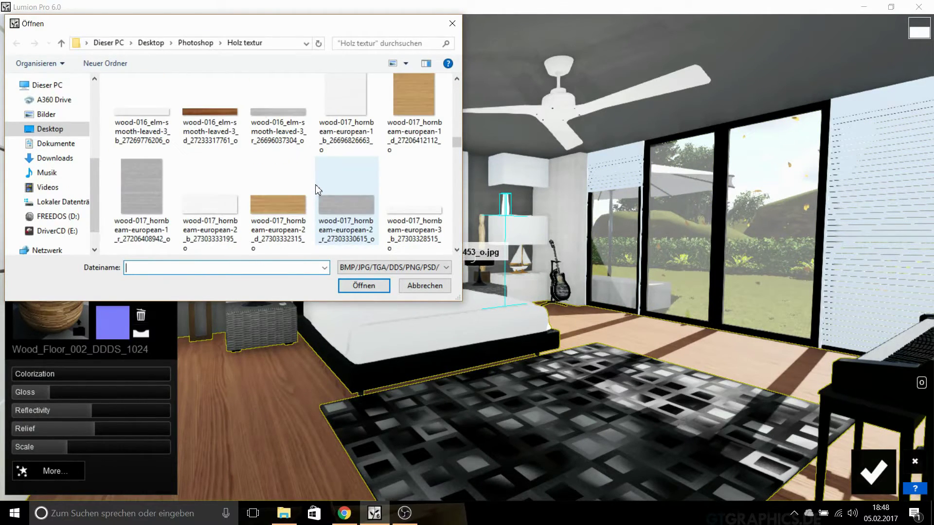
pyautogui.scroll(2, 316, 189)
pyautogui.scroll(-5, 316, 187)
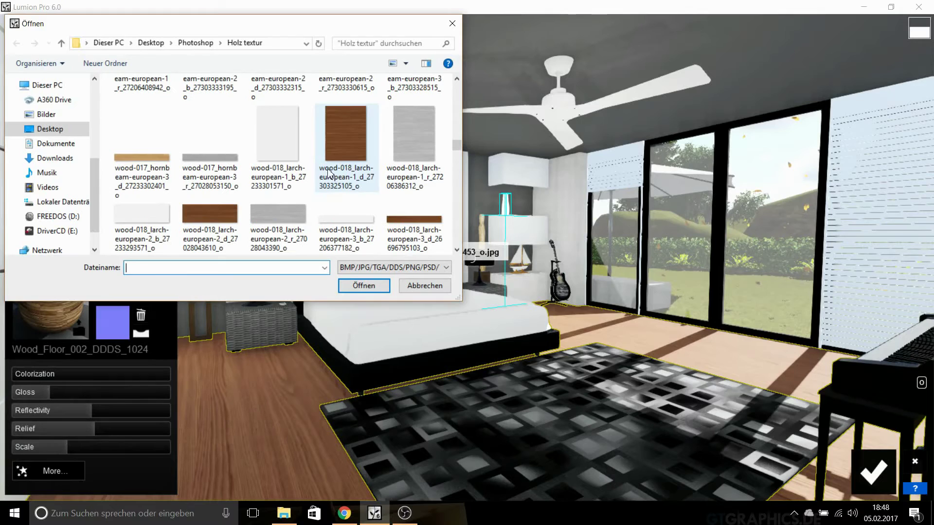
pyautogui.doubleClick(352, 139)
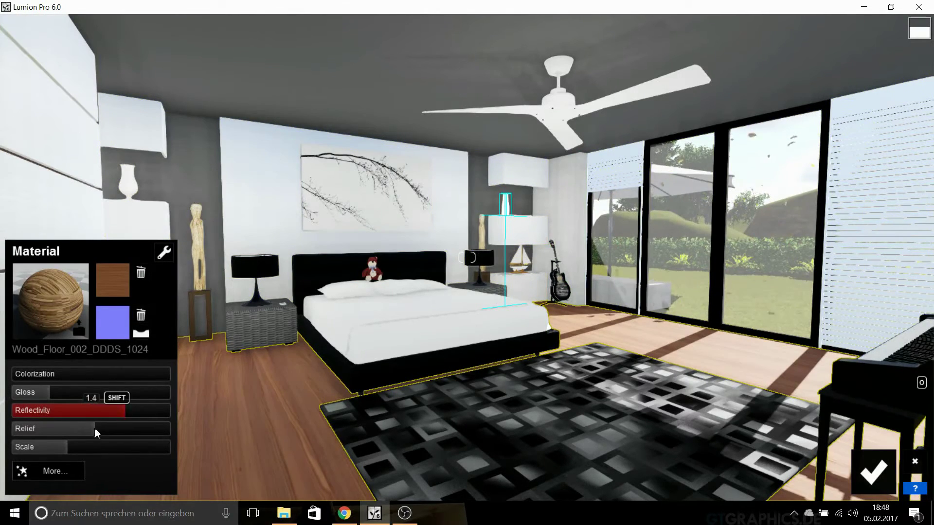
# Set the floor gloss to 0.9 and confirm the material
pyautogui.click(94, 393)
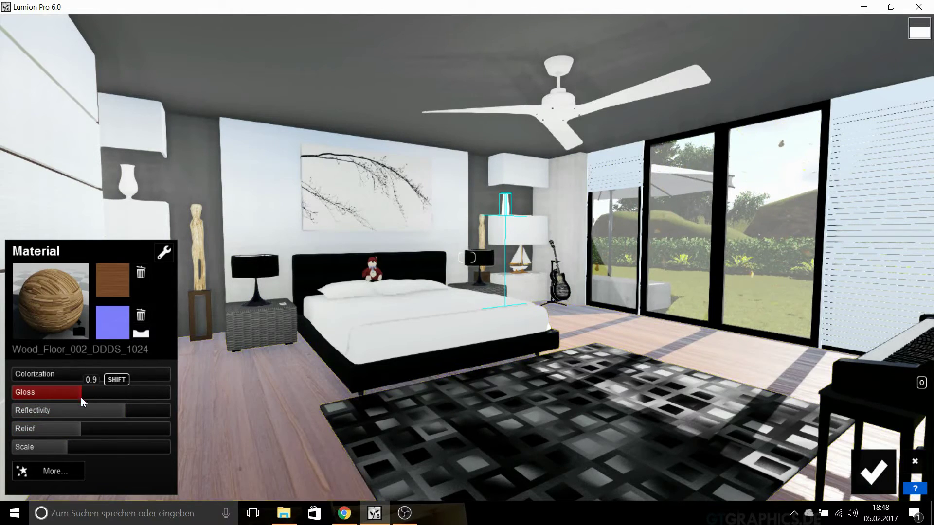
pyautogui.moveTo(82, 401); pyautogui.dragTo(81, 402)
pyautogui.click(891, 476)
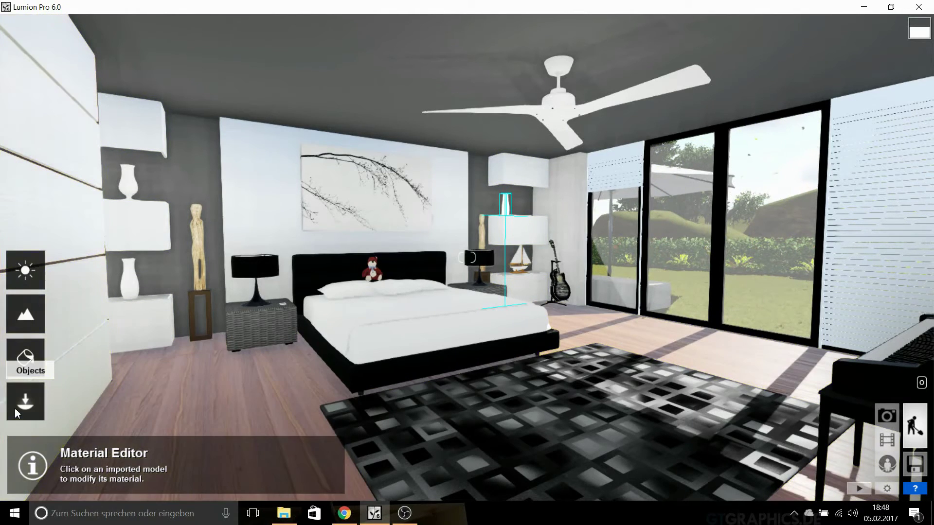
# Pick a spotlight from the lights library's Spotlight collection and turn the view toward the bed
pyautogui.click(25, 400)
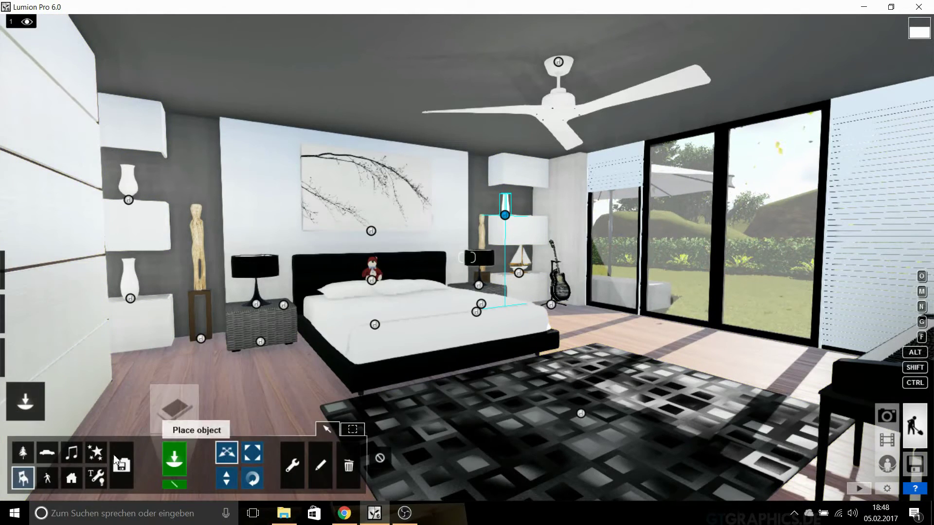
pyautogui.click(169, 404)
pyautogui.click(205, 121)
pyautogui.click(306, 455)
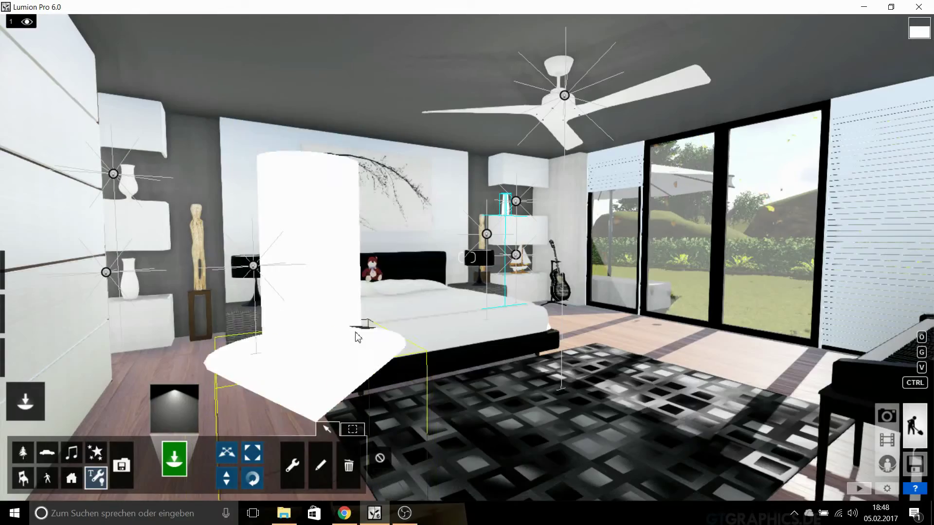
pyautogui.click(357, 335)
pyautogui.moveTo(357, 335); pyautogui.dragTo(437, 335, button='right')
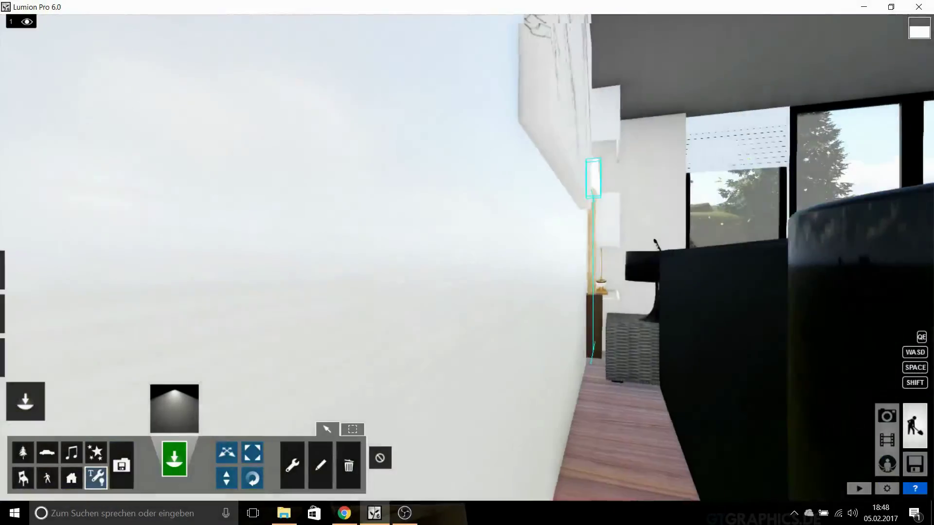
pyautogui.moveTo(357, 335)
pyautogui.mouseDown(button='right')
pyautogui.moveTo(147, 291)
pyautogui.moveTo(233, 285)
pyautogui.mouseUp(button='right')
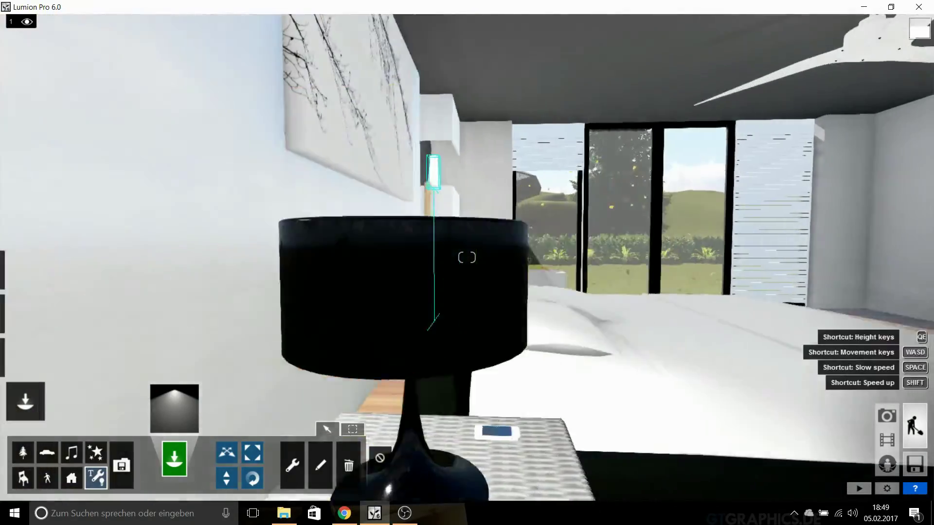
# Choose the Lamp23 spotlight from the lights library for placement
pyautogui.scroll(-5, 467, 262)
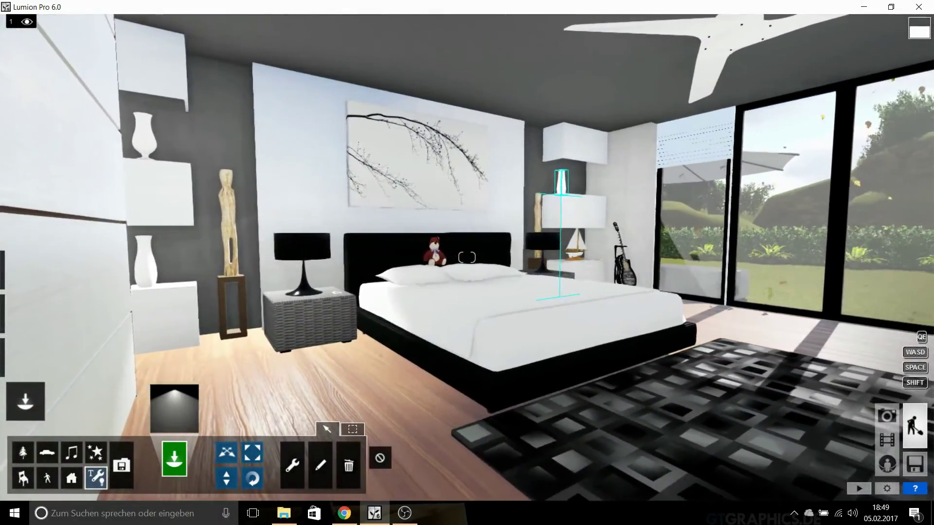
pyautogui.scroll(-5, 466, 262)
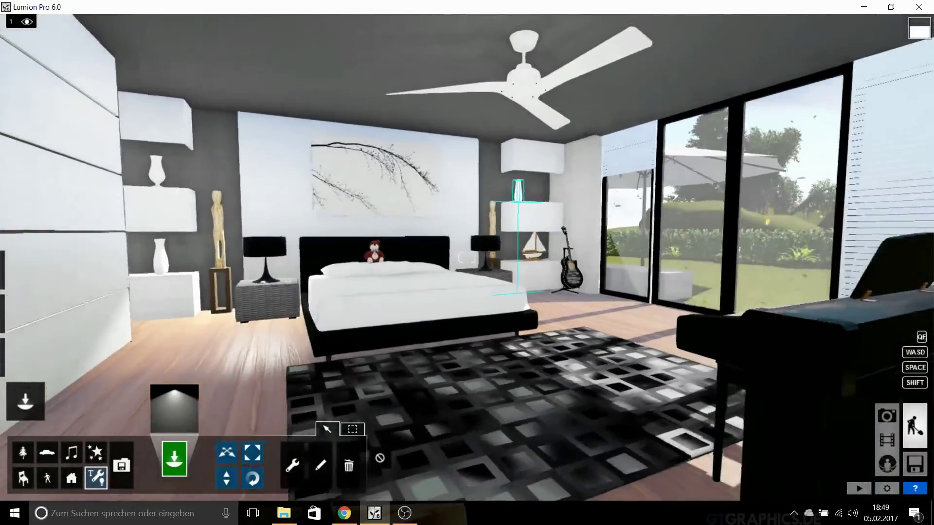
pyautogui.scroll(5, 467, 262)
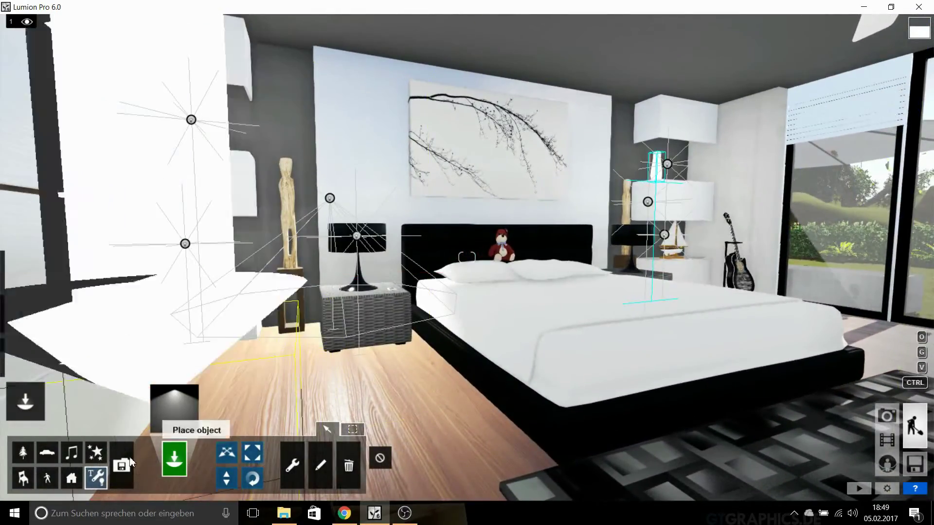
pyautogui.click(348, 466)
pyautogui.scroll(5, 303, 302)
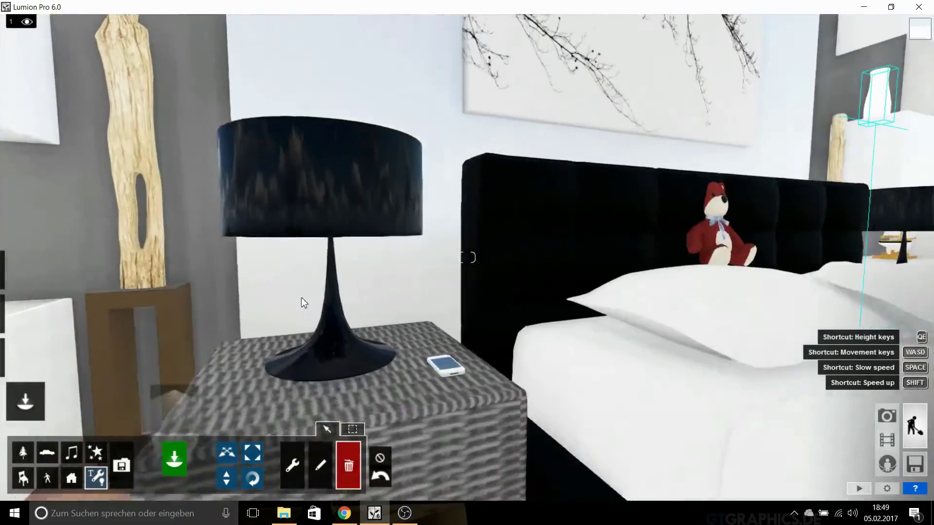
pyautogui.click(175, 408)
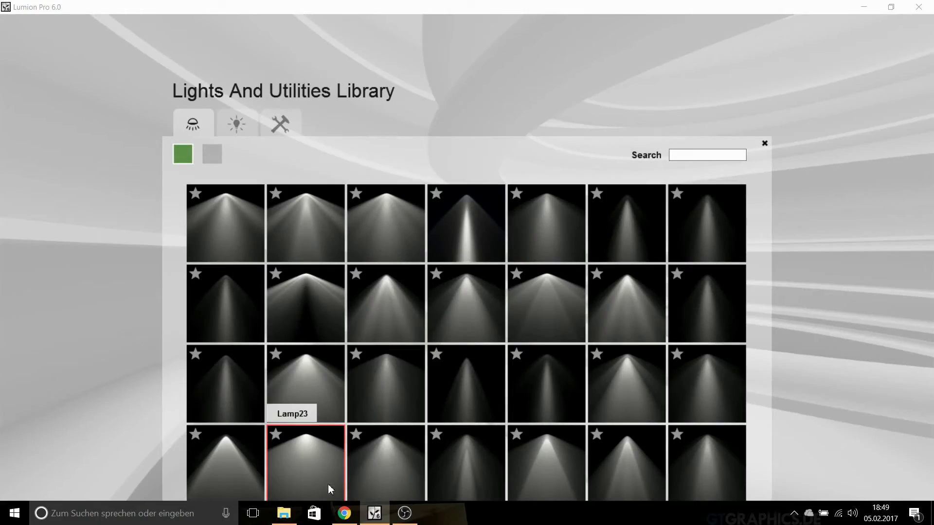
pyautogui.click(308, 462)
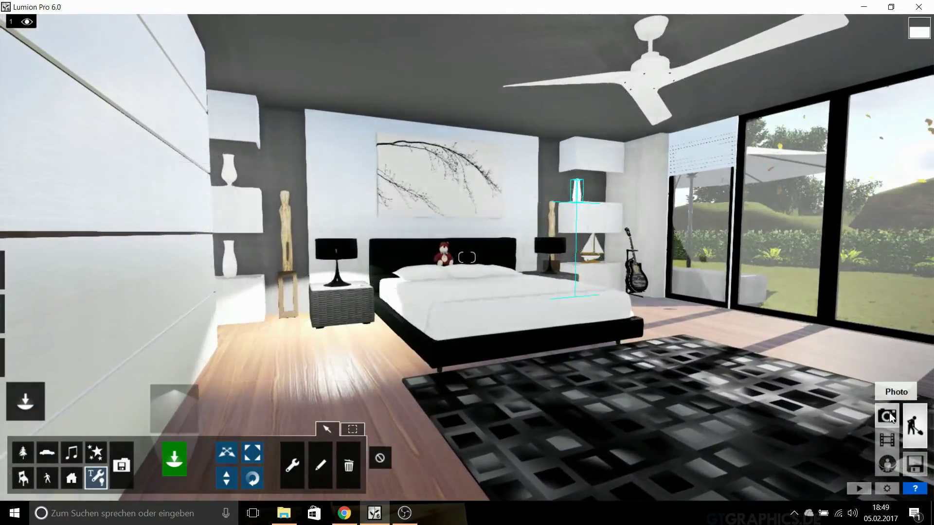
# Render the bedroom photo at Desktop 1920x1080, overwriting sssss.bmp on the desktop
pyautogui.click(892, 418)
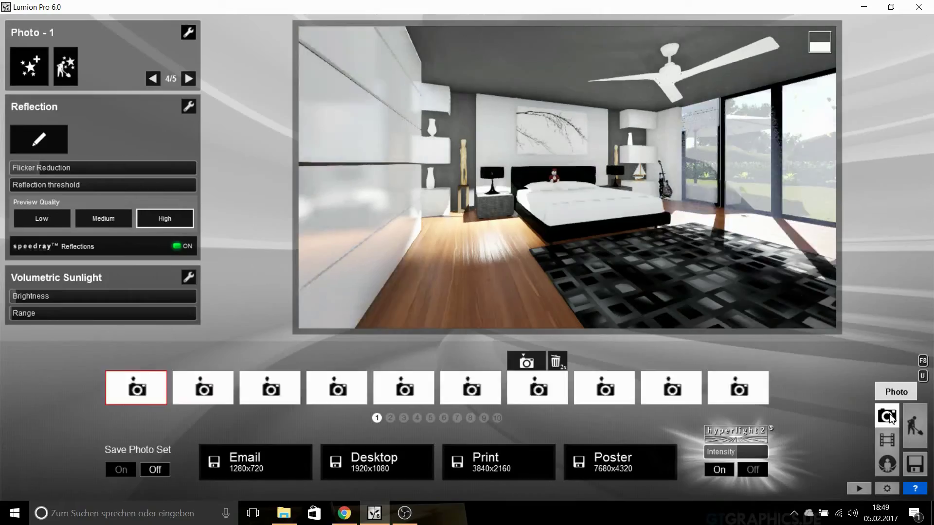
pyautogui.click(376, 462)
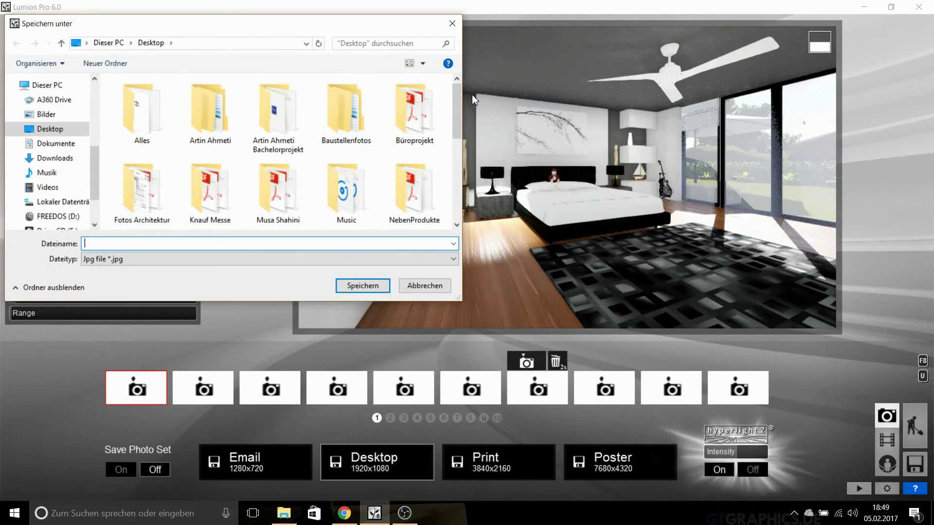
pyautogui.scroll(-3, 357, 201)
pyautogui.scroll(1, 357, 202)
pyautogui.click(356, 201)
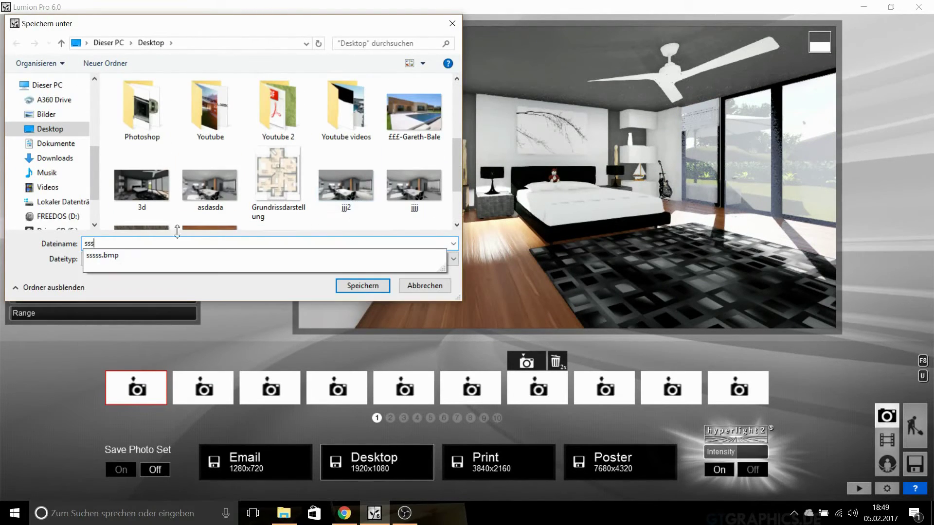
pyautogui.click(350, 286)
pyautogui.click(467, 296)
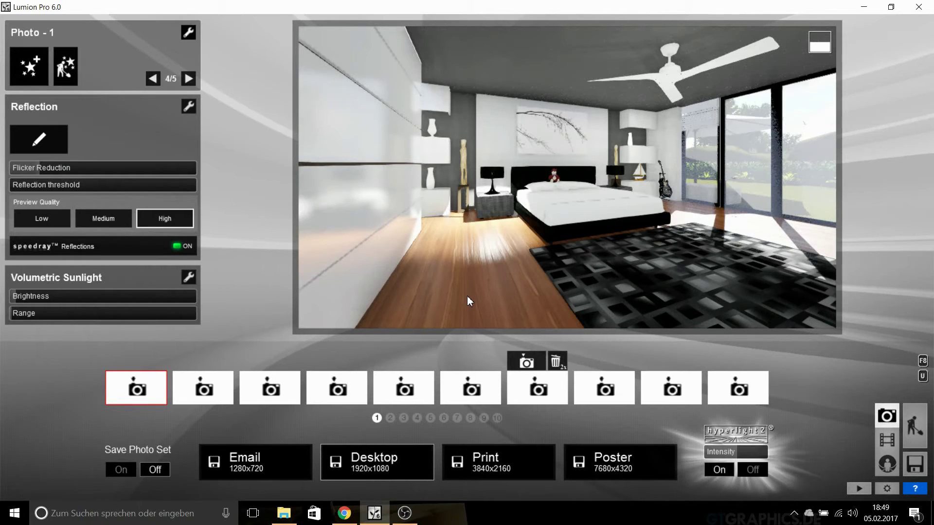